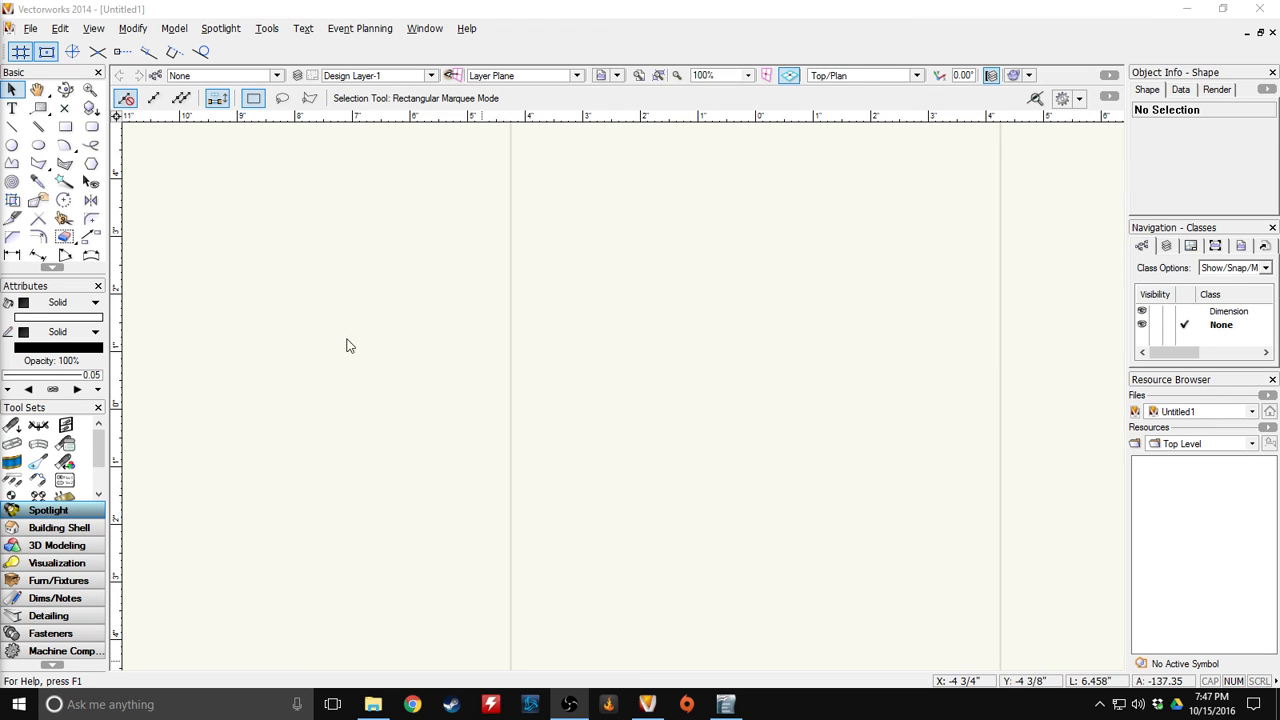
Choose Spotlight as the active workspace
{"action": "left_click", "coordinate": [240, 32]}
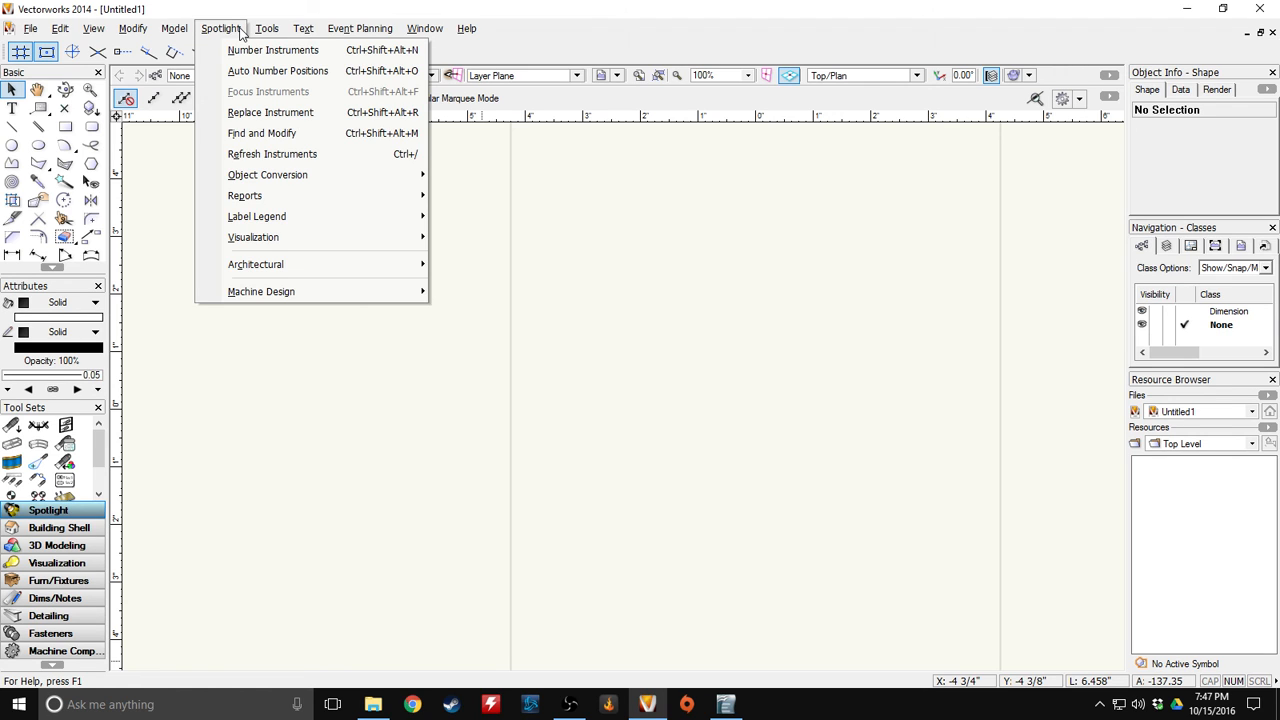
{"action": "mouse_move", "coordinate": [253, 34]}
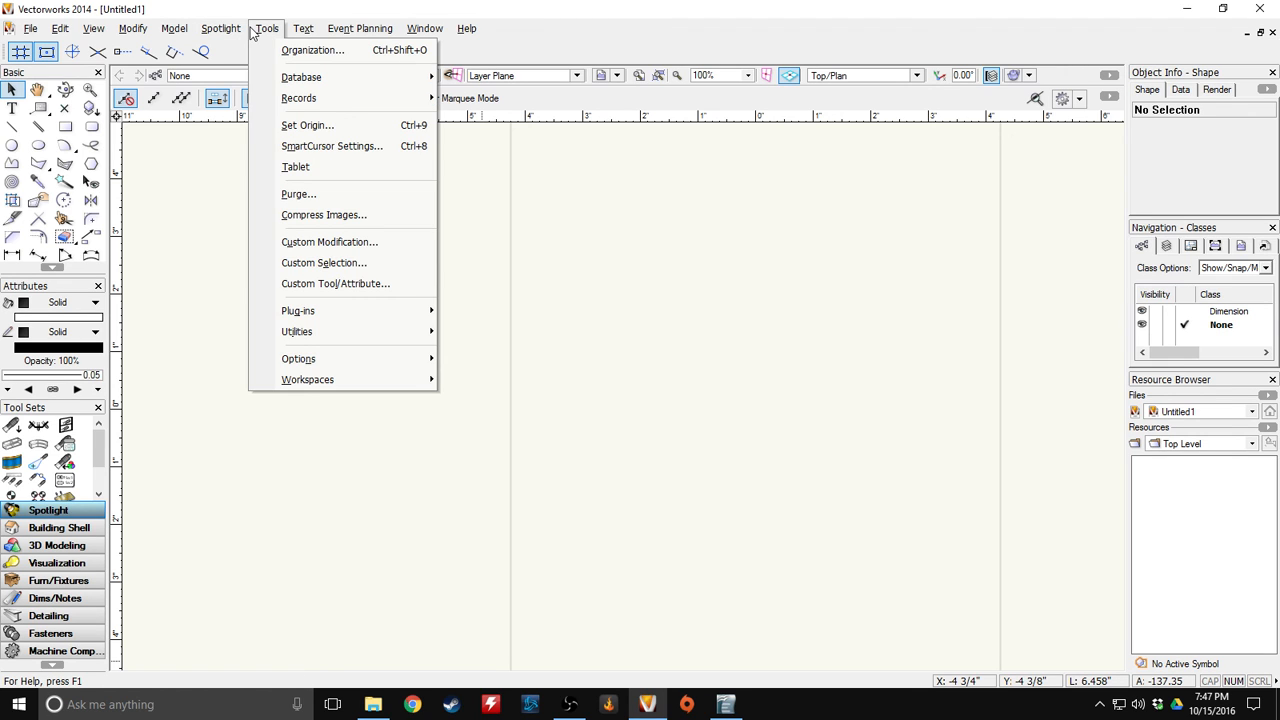
{"action": "left_click", "coordinate": [274, 34]}
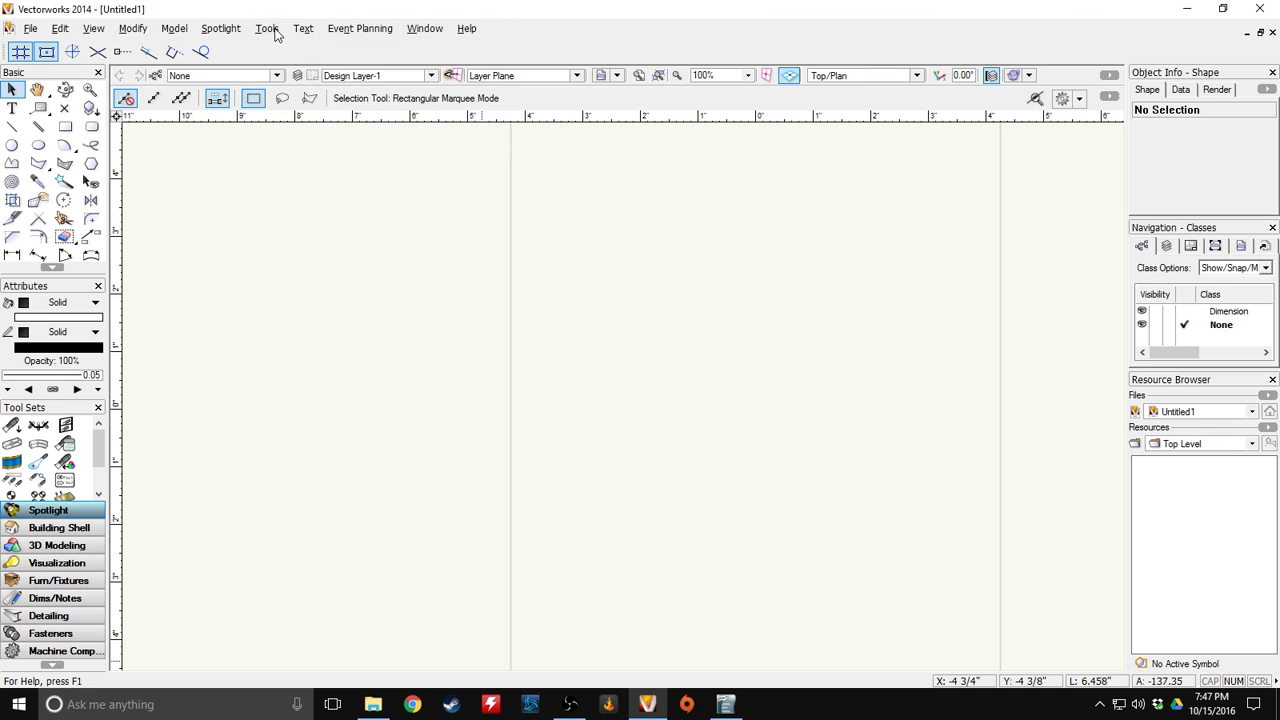
{"action": "left_click", "coordinate": [275, 35]}
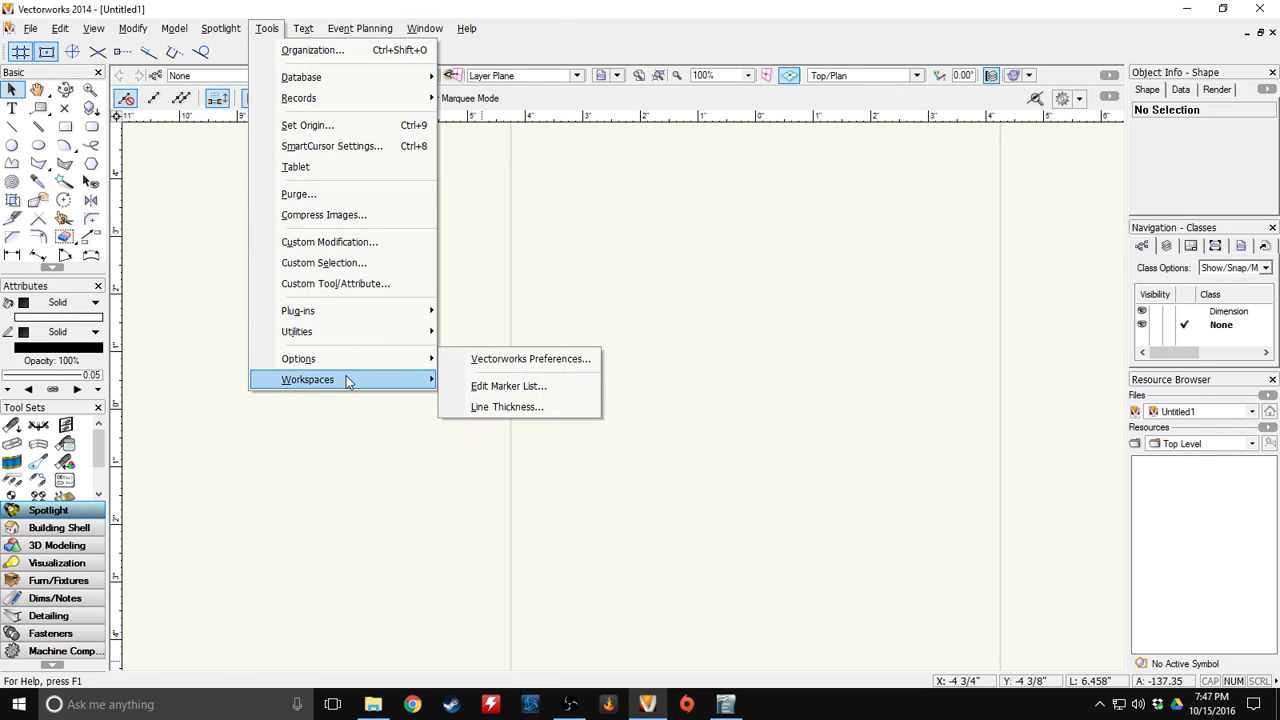
{"action": "mouse_move", "coordinate": [348, 381]}
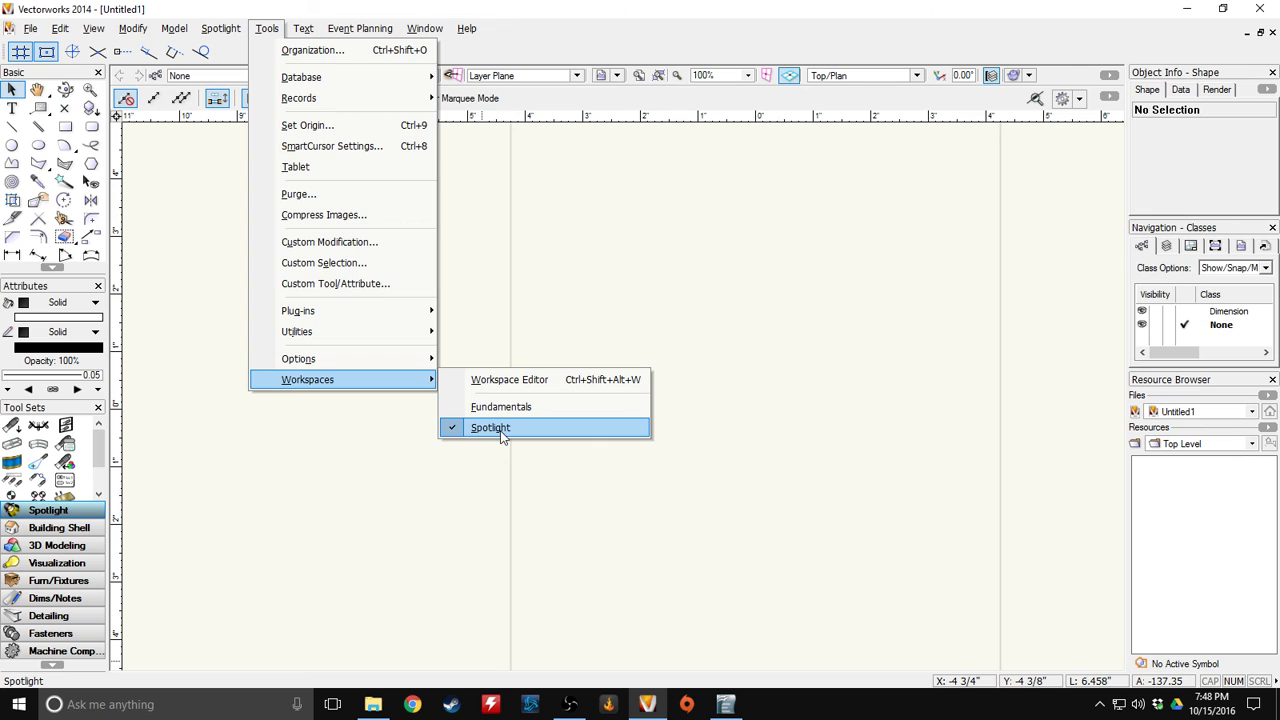
{"action": "left_click", "coordinate": [533, 440]}
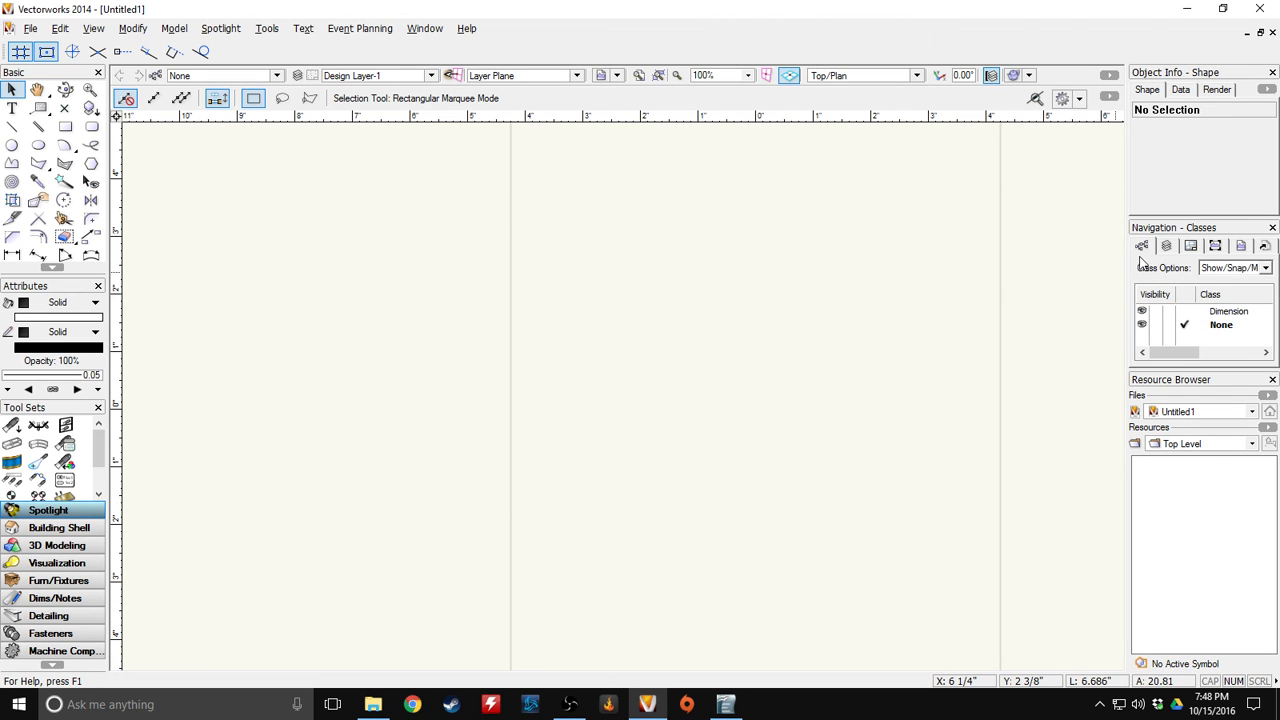
Undock the Navigation palette so it floats over the drawing area and show its list of design layers
{"action": "mouse_move", "coordinate": [753, 332]}
{"action": "middle_mouse_down"}
{"action": "mouse_move", "coordinate": [737, 311]}
{"action": "mouse_move", "coordinate": [620, 366]}
{"action": "middle_mouse_up"}
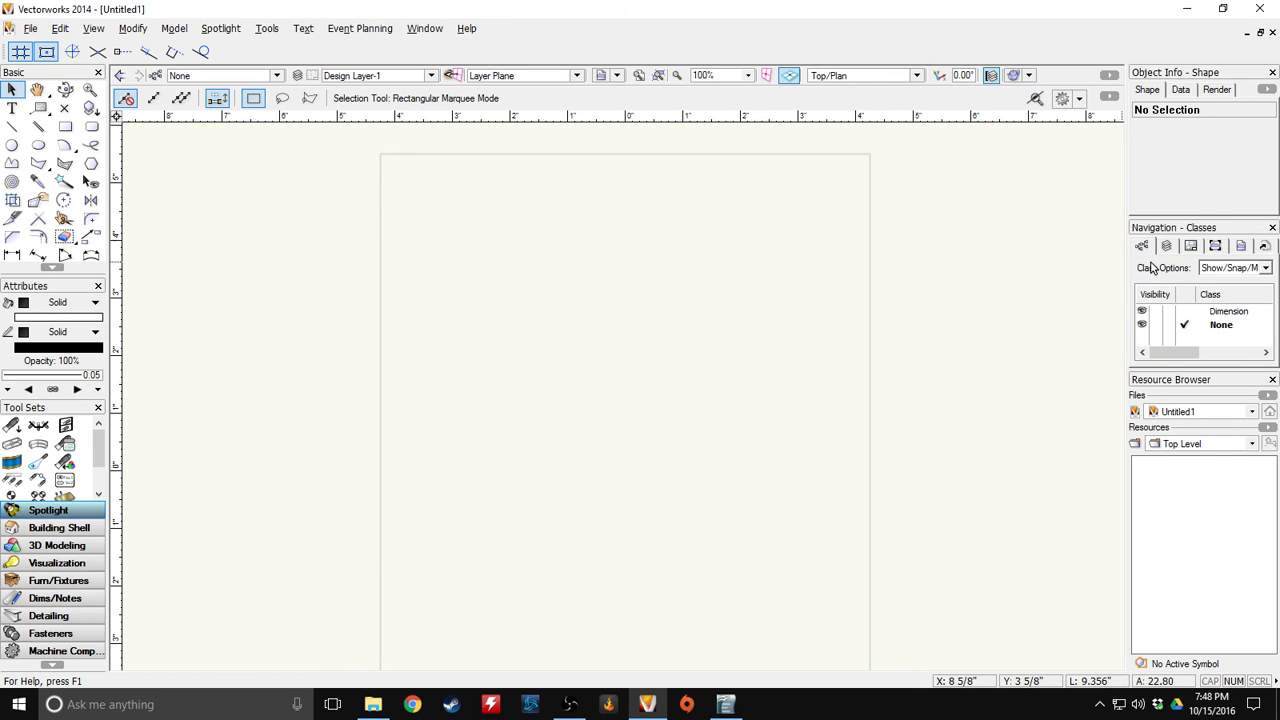
{"action": "left_click_drag", "start_coordinate": [1200, 229], "coordinate": [700, 252]}
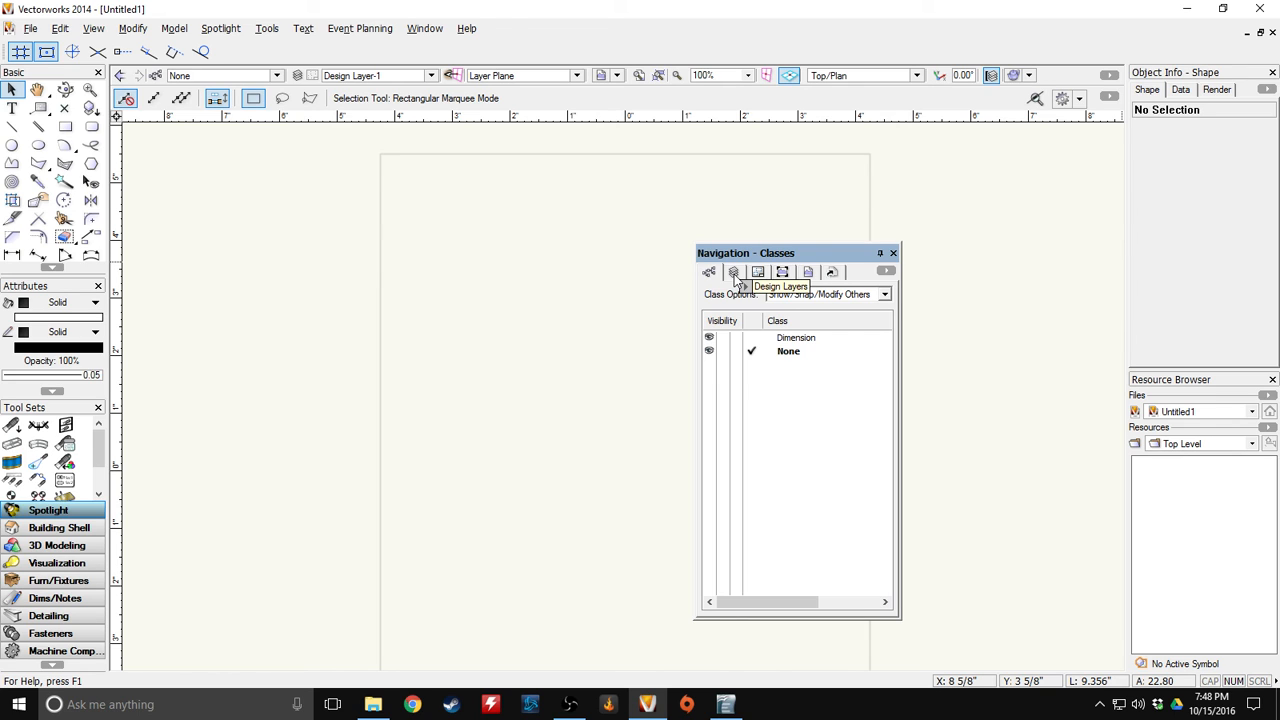
{"action": "left_click", "coordinate": [734, 273]}
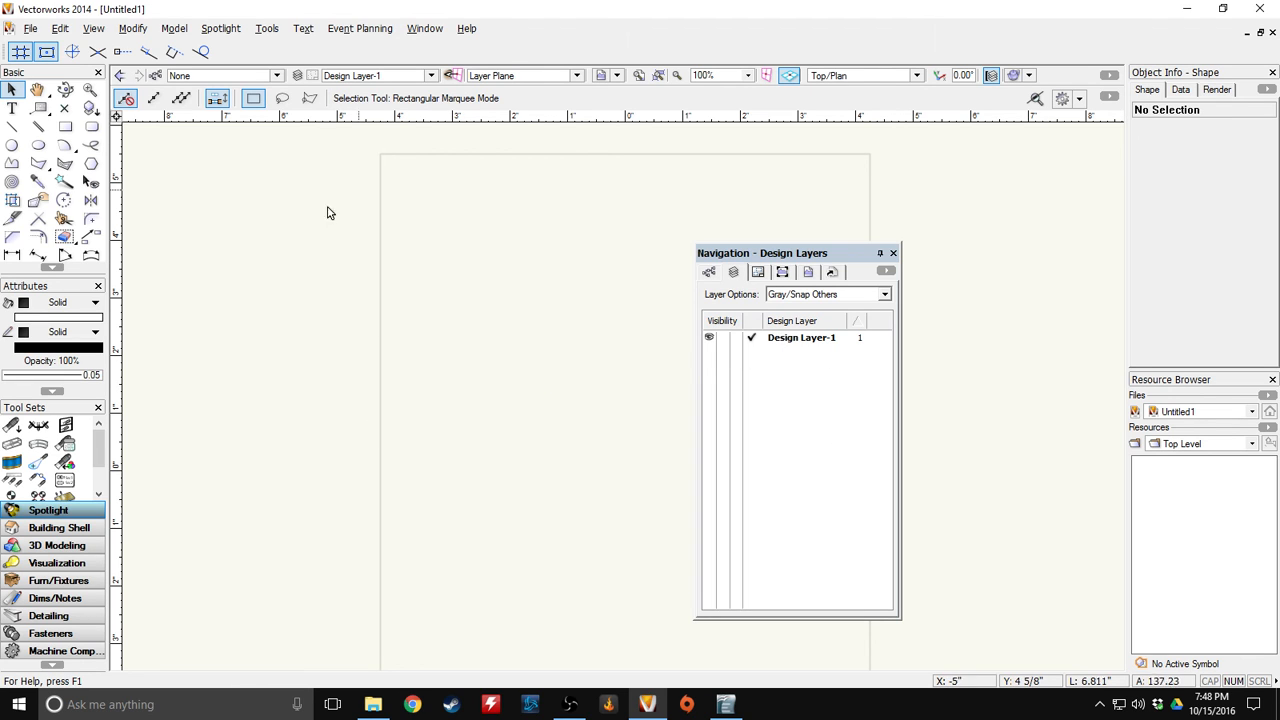
Rename the design layer Design Layer-1 as Stage and set its scale to 1/4" (1:48)
{"action": "right_click", "coordinate": [790, 341]}
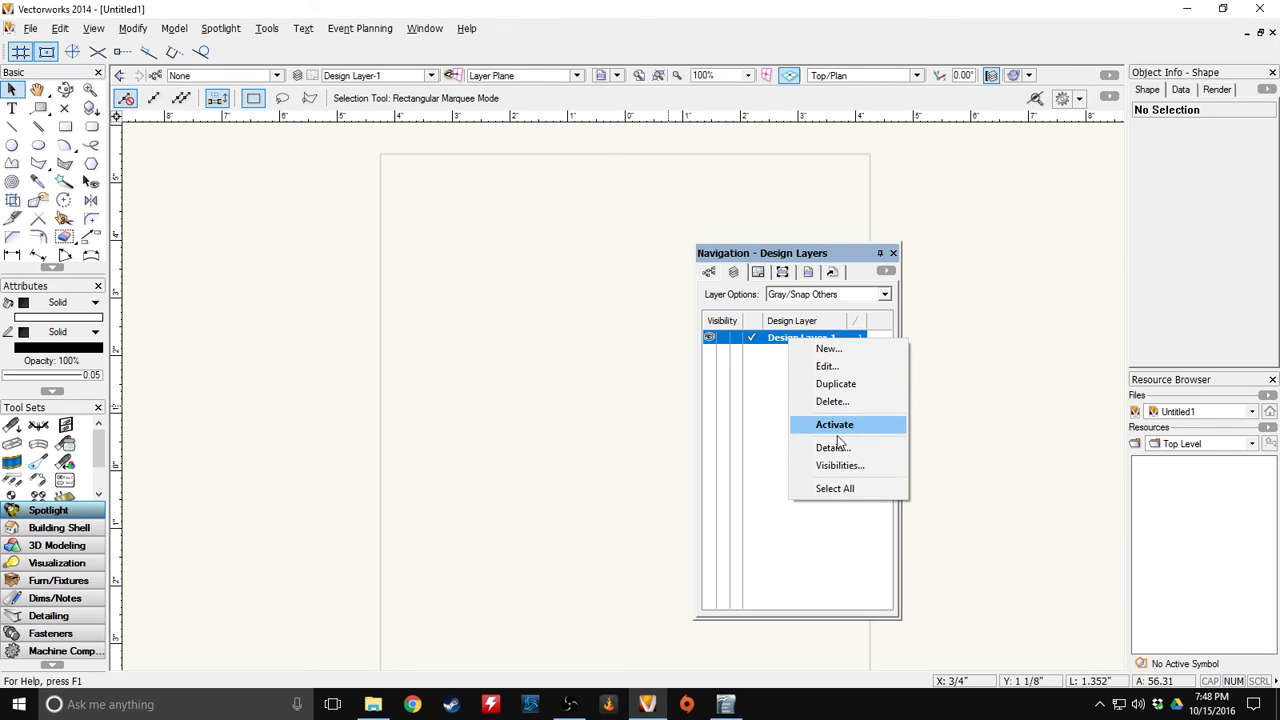
{"action": "left_click", "coordinate": [841, 370]}
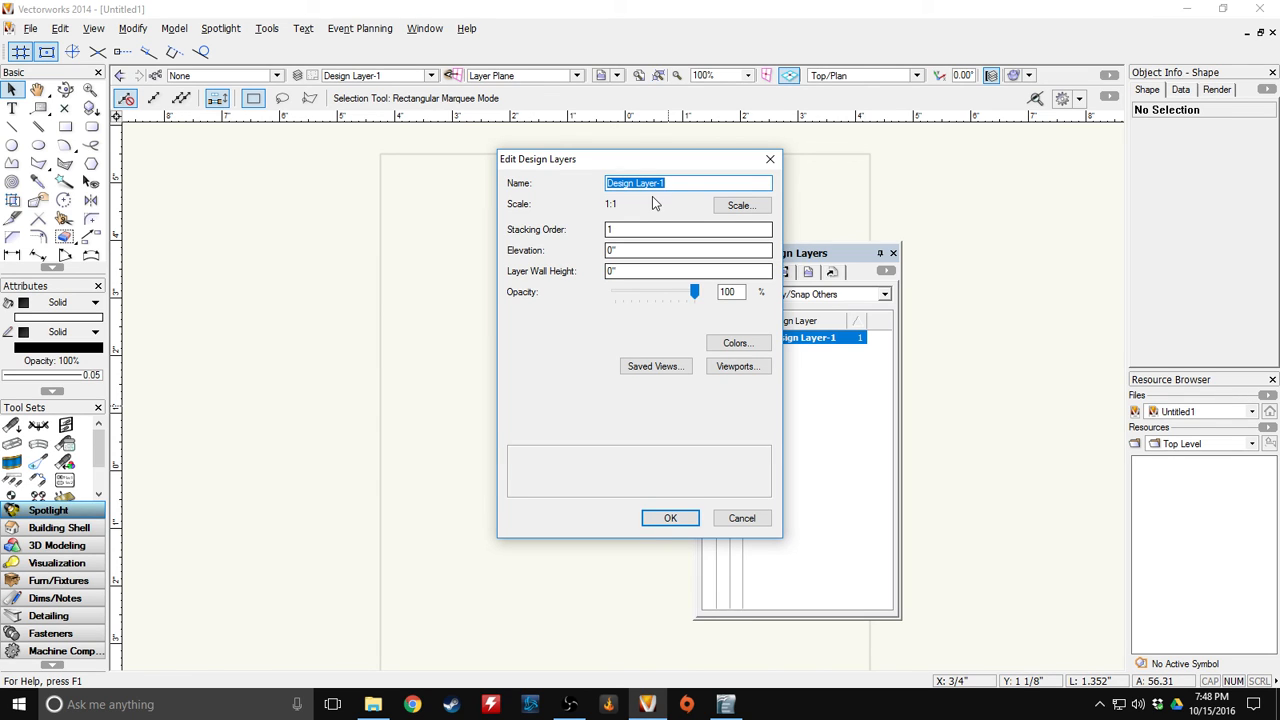
{"action": "type", "text": "SStage"}
{"action": "left_click", "coordinate": [735, 207]}
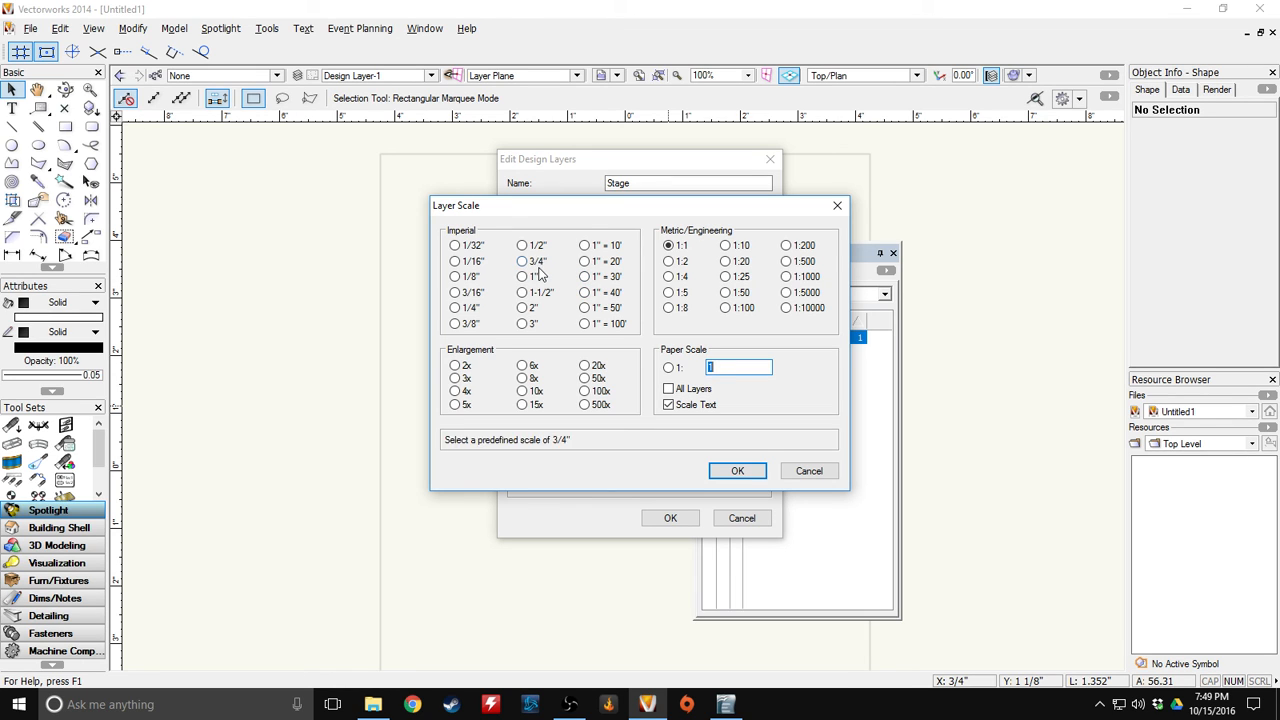
{"action": "left_click", "coordinate": [467, 308]}
{"action": "left_click", "coordinate": [731, 472]}
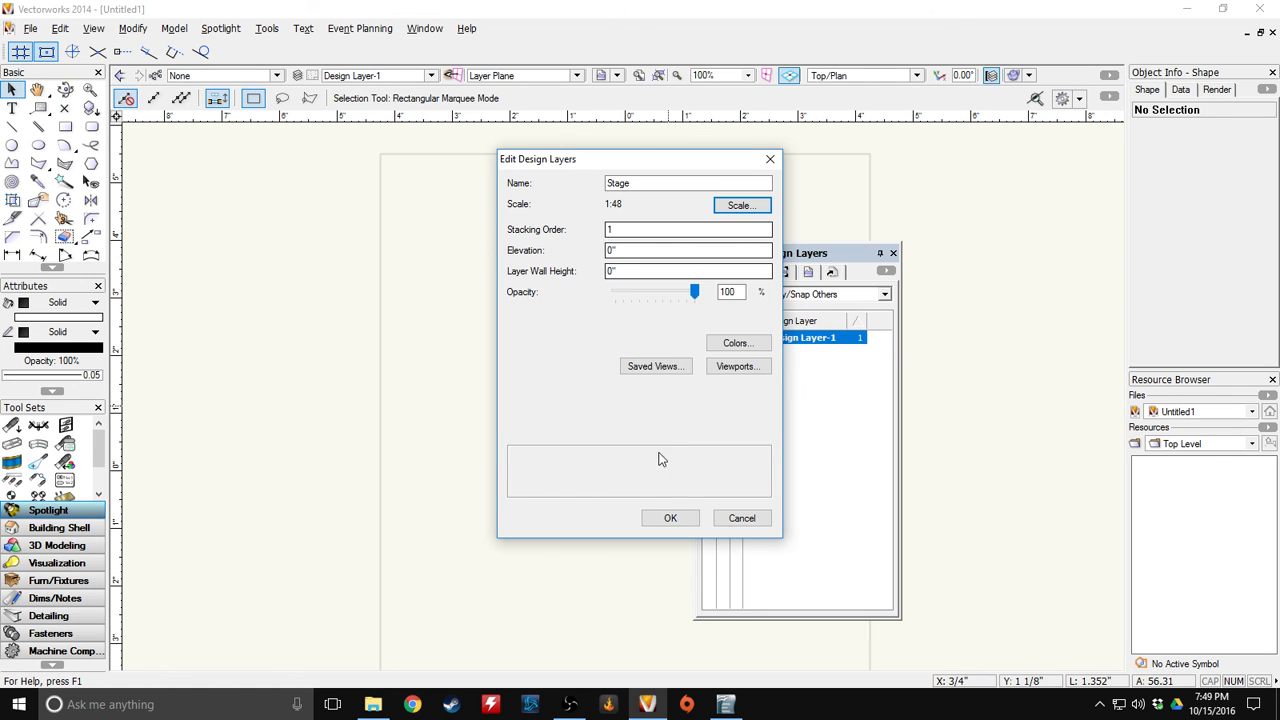
{"action": "left_click", "coordinate": [667, 520]}
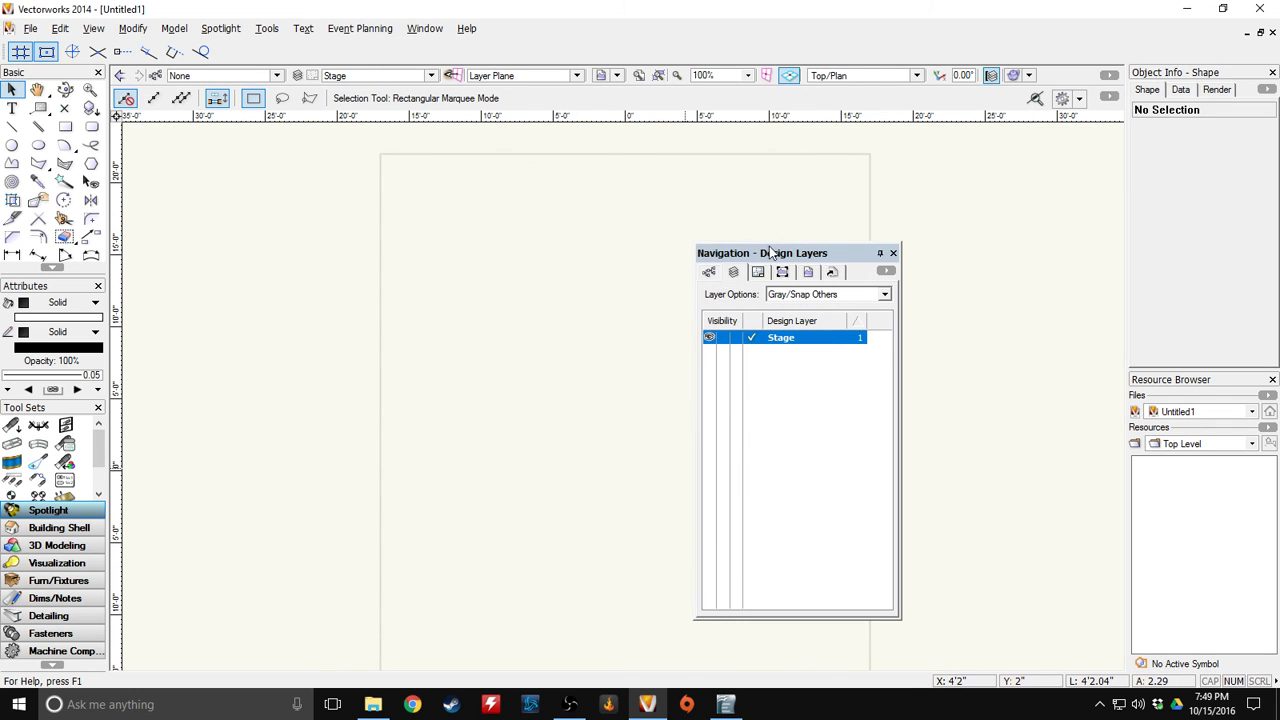
Move the floating Navigation palette aside and undock the Object Info palette so it also floats
{"action": "left_click_drag", "start_coordinate": [750, 258], "coordinate": [990, 265]}
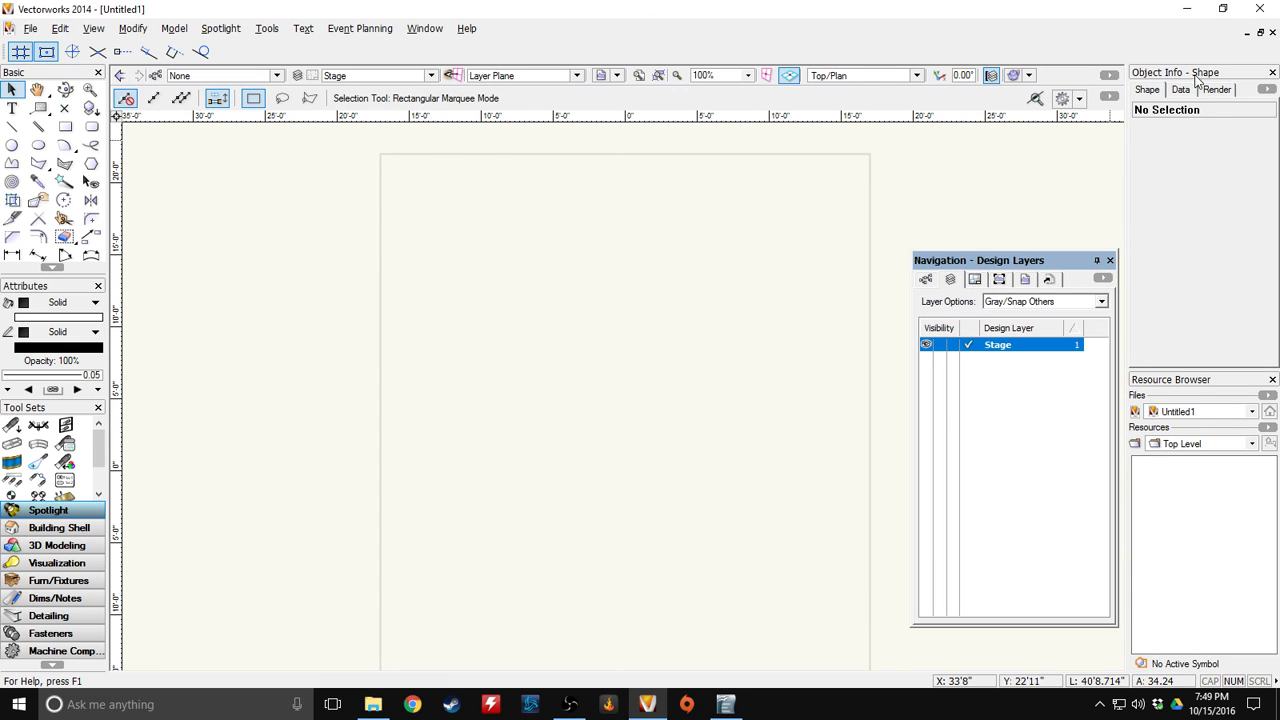
{"action": "left_click_drag", "start_coordinate": [1197, 76], "coordinate": [999, 140]}
{"action": "left_click_drag", "start_coordinate": [905, 258], "coordinate": [861, 247]}
Undock the Resource Browser, make it smaller, set it to collapse automatically and park it level with the menu bar
{"action": "mouse_move", "coordinate": [1203, 80]}
{"action": "left_mouse_down"}
{"action": "mouse_move", "coordinate": [1105, 166]}
{"action": "mouse_move", "coordinate": [606, 203]}
{"action": "mouse_move", "coordinate": [449, 170]}
{"action": "left_mouse_up"}
{"action": "left_click_drag", "start_coordinate": [538, 169], "coordinate": [549, 34]}
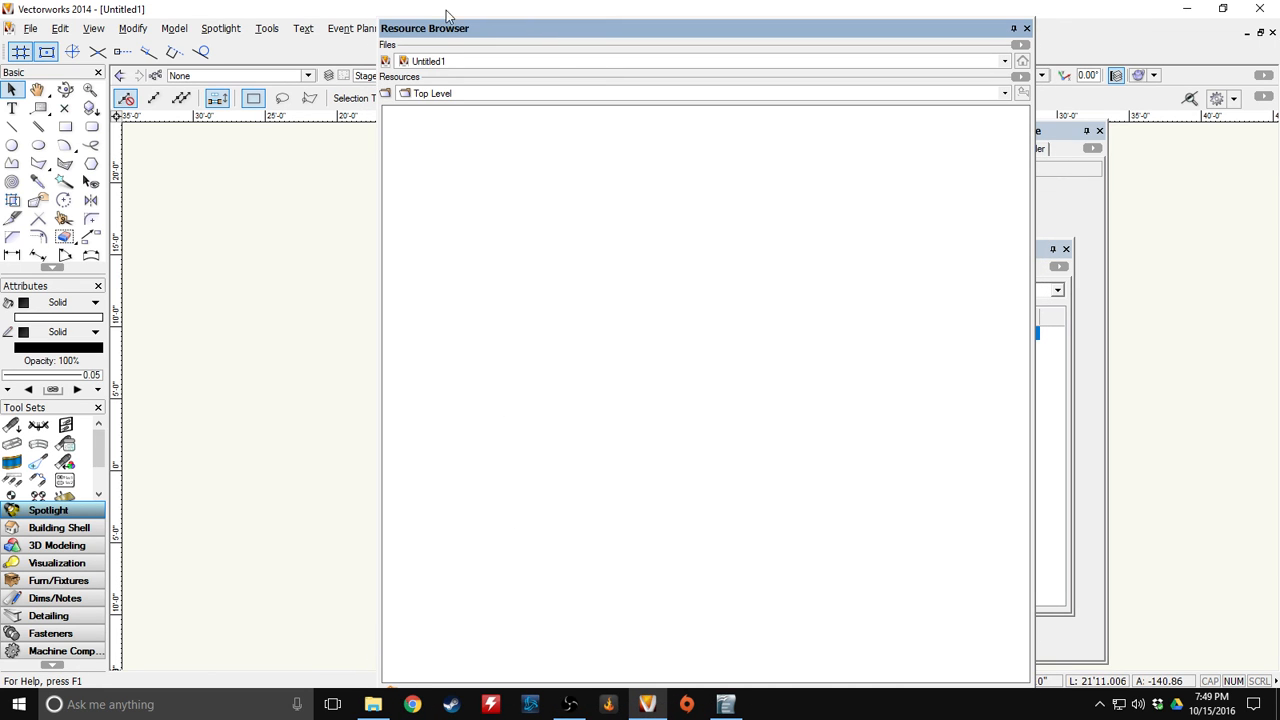
{"action": "left_click_drag", "start_coordinate": [382, 18], "coordinate": [443, 90]}
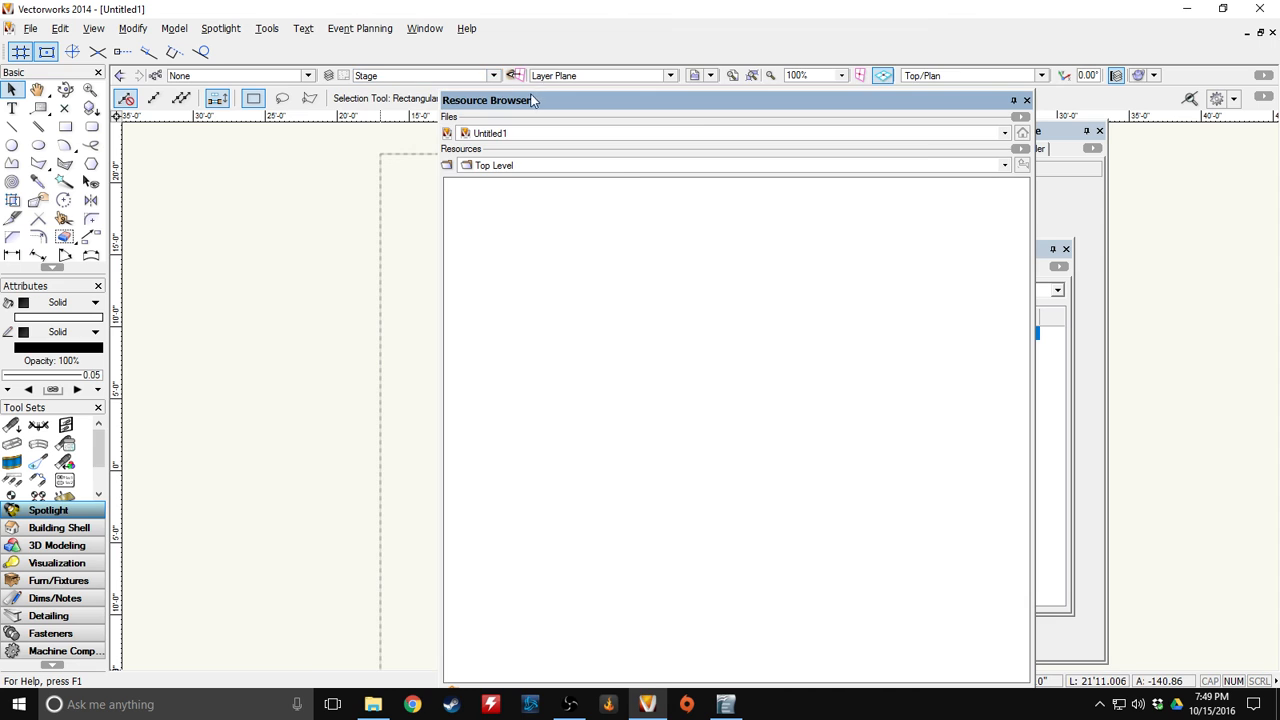
{"action": "left_click_drag", "start_coordinate": [548, 101], "coordinate": [453, 47]}
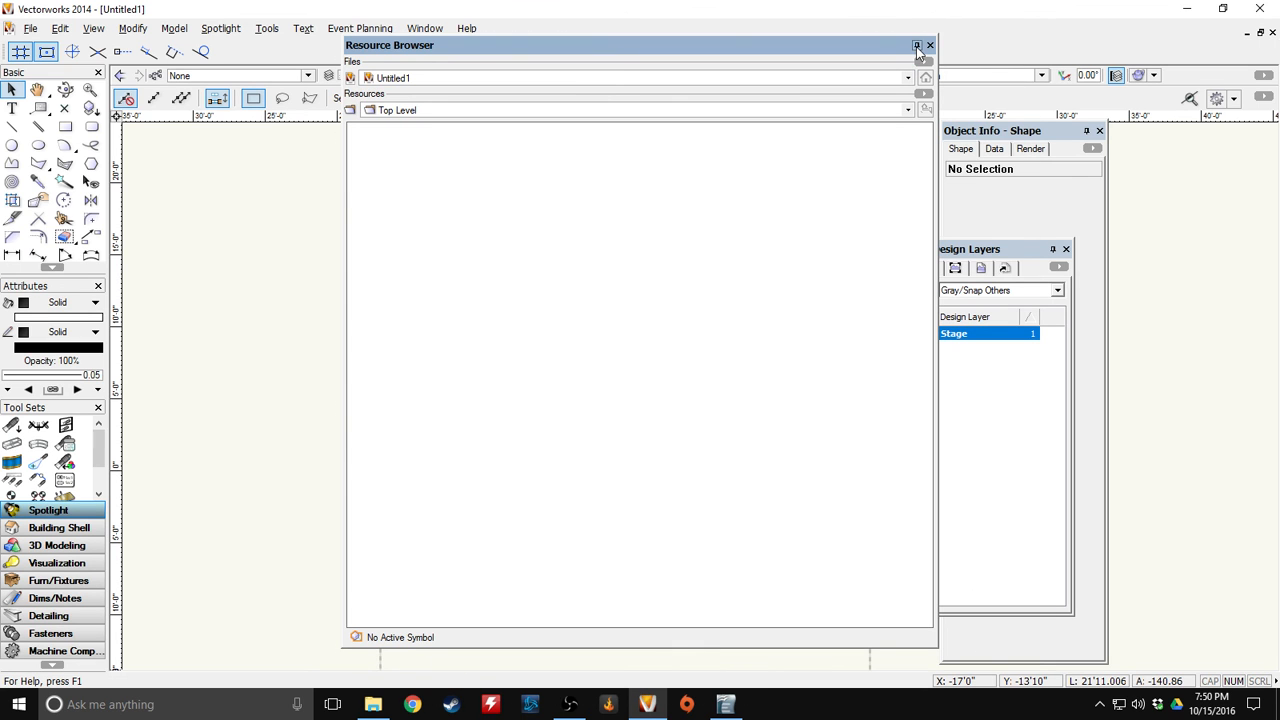
{"action": "left_click_drag", "start_coordinate": [834, 53], "coordinate": [1120, 56]}
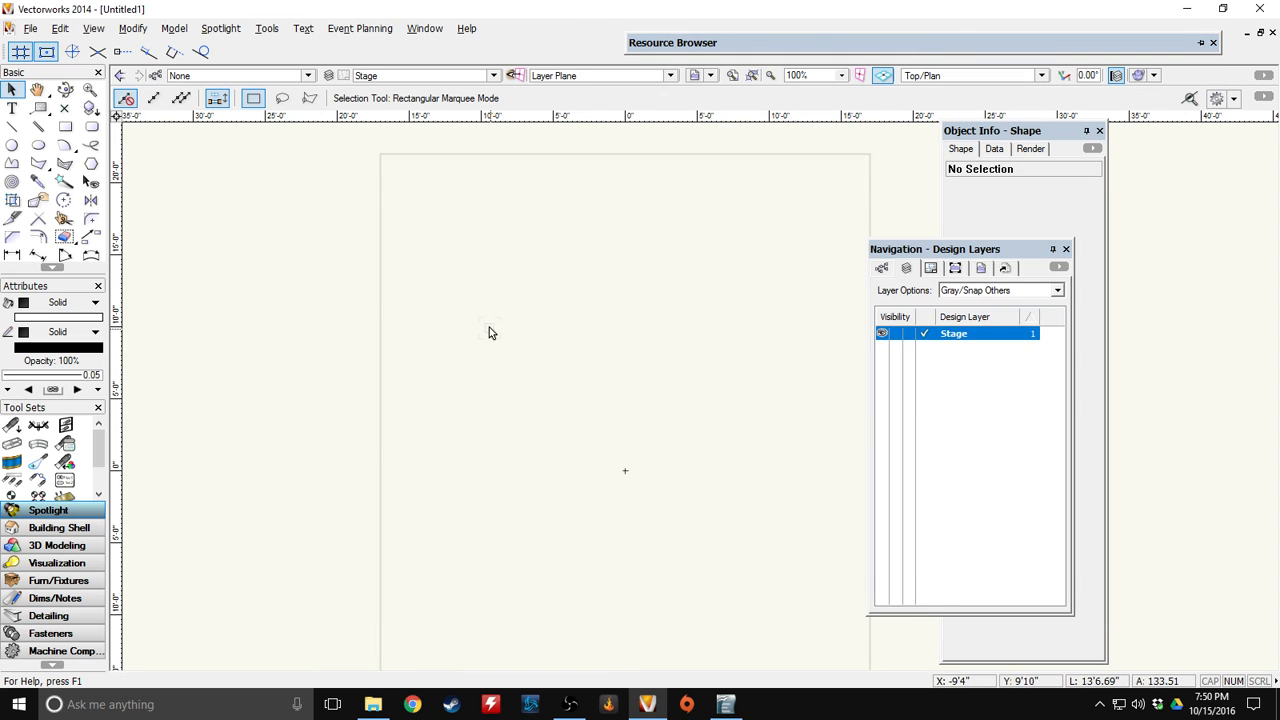
{"action": "mouse_move", "coordinate": [794, 42]}
{"action": "mouse_move", "coordinate": [950, 50]}
{"action": "left_click_drag", "start_coordinate": [950, 50], "coordinate": [1007, 32]}
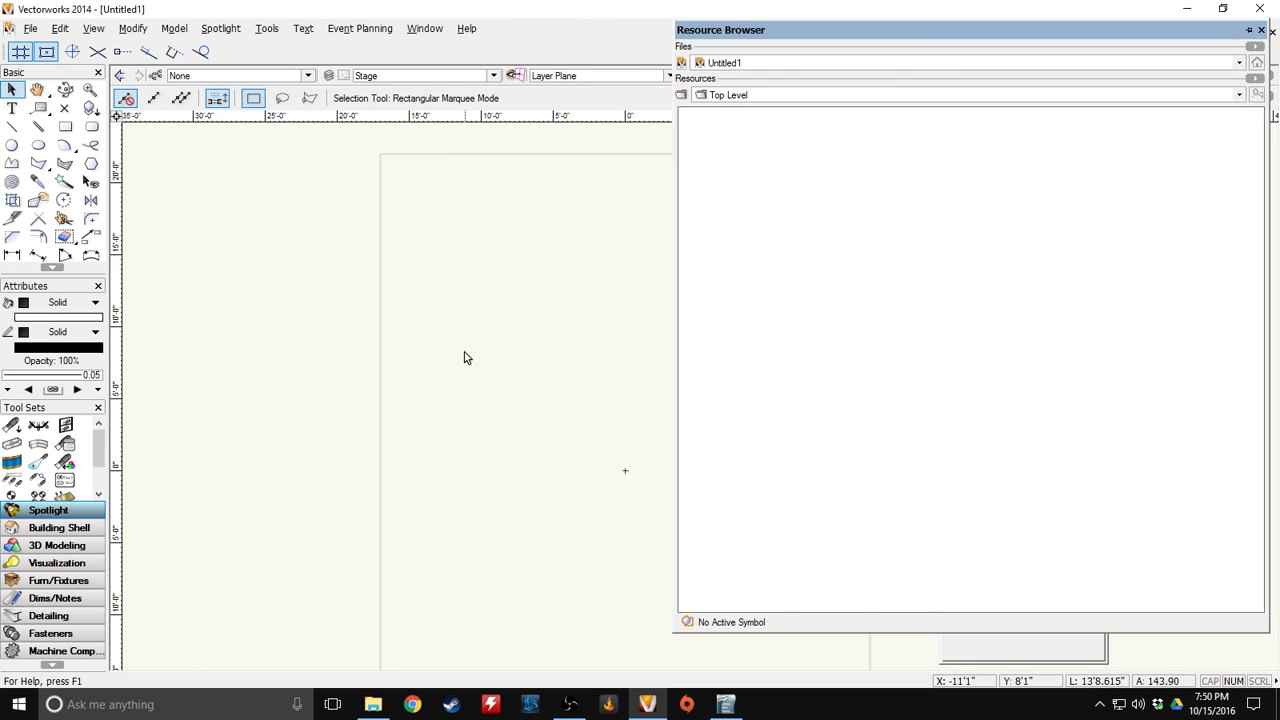
Set the Navigation and Object Info palettes to collapse automatically and stack them beneath the Resource Browser
{"action": "left_click_drag", "start_coordinate": [978, 250], "coordinate": [707, 244]}
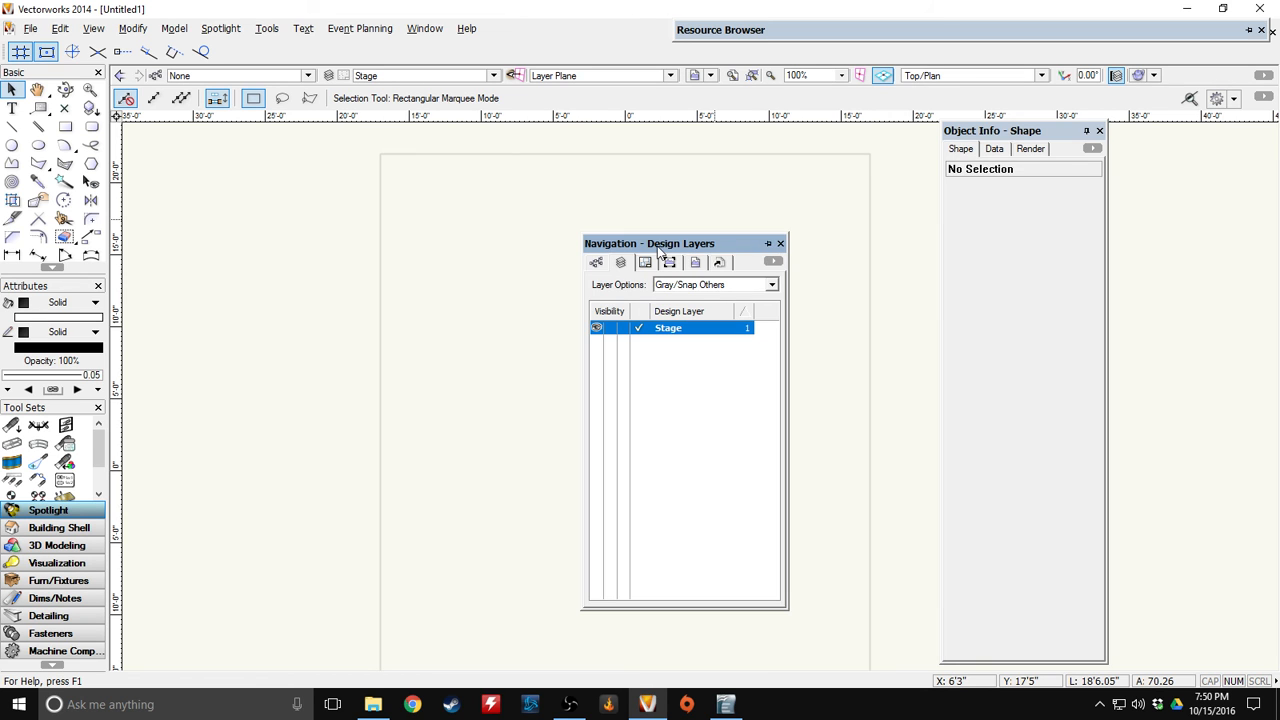
{"action": "left_click_drag", "start_coordinate": [659, 251], "coordinate": [1042, 115]}
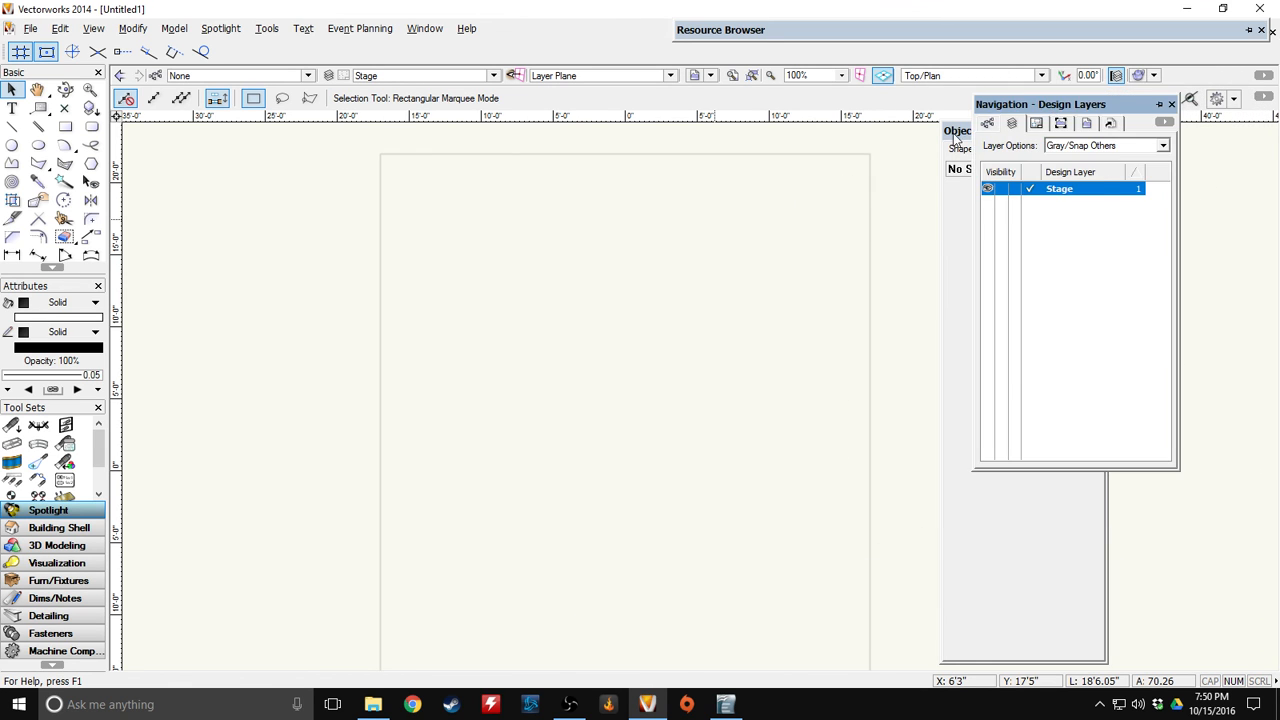
{"action": "left_click", "coordinate": [958, 138]}
{"action": "left_click_drag", "start_coordinate": [956, 132], "coordinate": [1141, 139]}
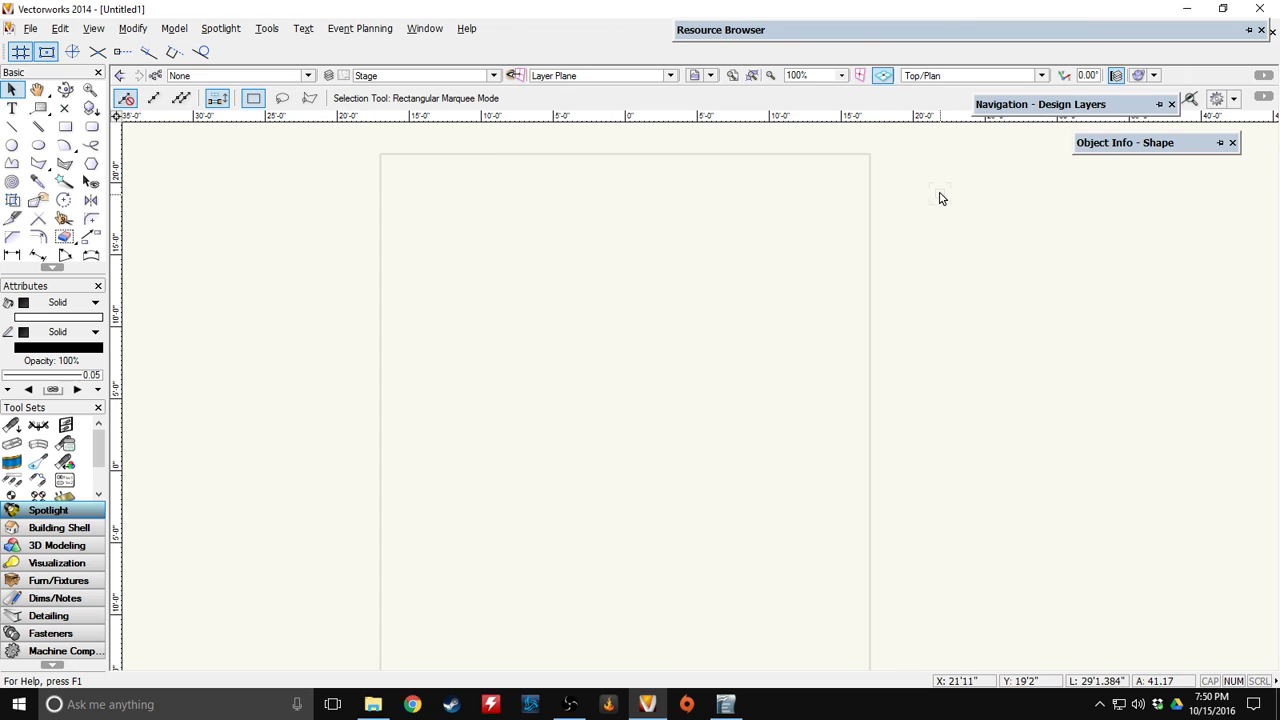
{"action": "mouse_move", "coordinate": [1124, 165]}
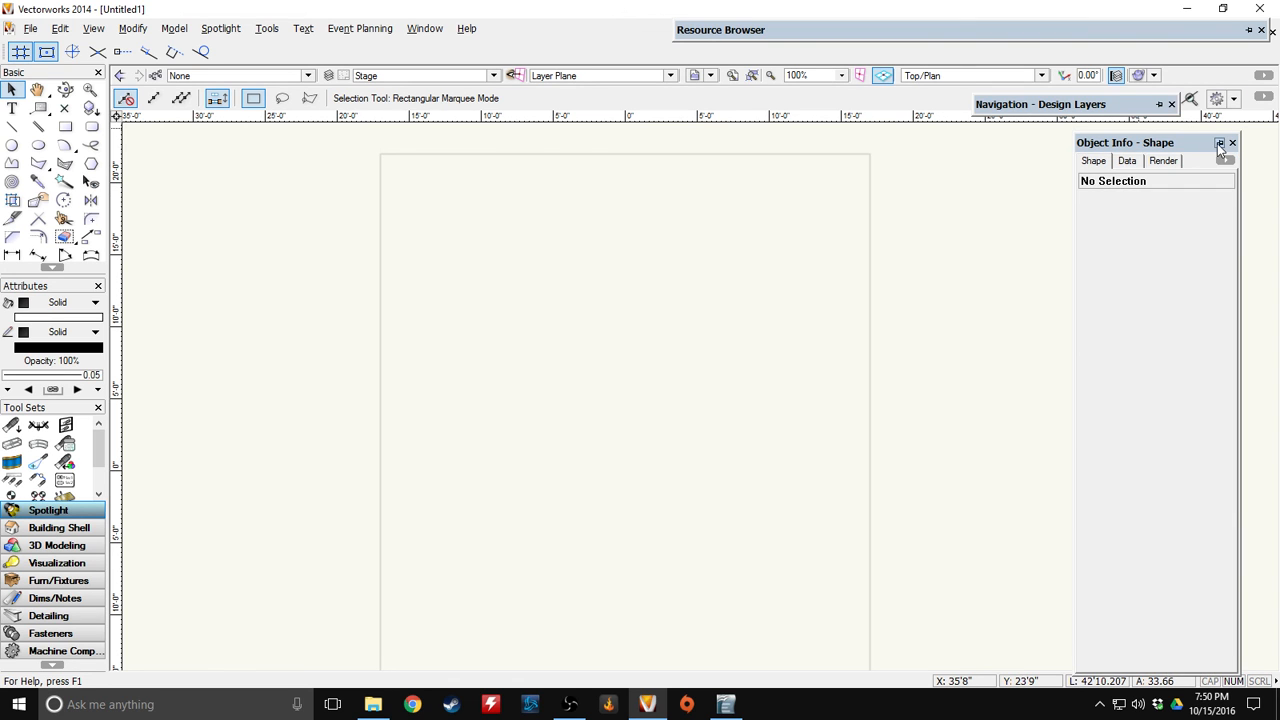
Undock the Basic, Attributes and Tool Sets palettes and set each one to collapse automatically
{"action": "mouse_move", "coordinate": [41, 72]}
{"action": "left_mouse_down"}
{"action": "mouse_move", "coordinate": [242, 164]}
{"action": "mouse_move", "coordinate": [52, 85]}
{"action": "left_mouse_up"}
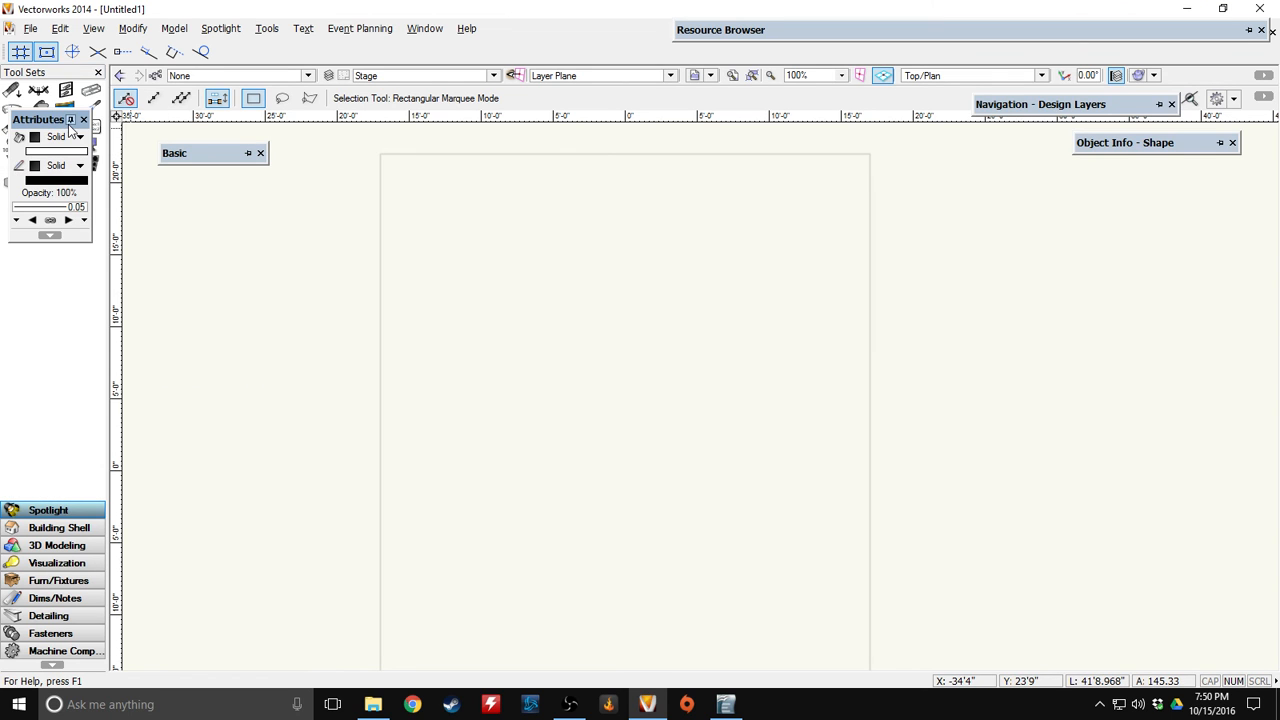
{"action": "left_click_drag", "start_coordinate": [52, 120], "coordinate": [340, 154]}
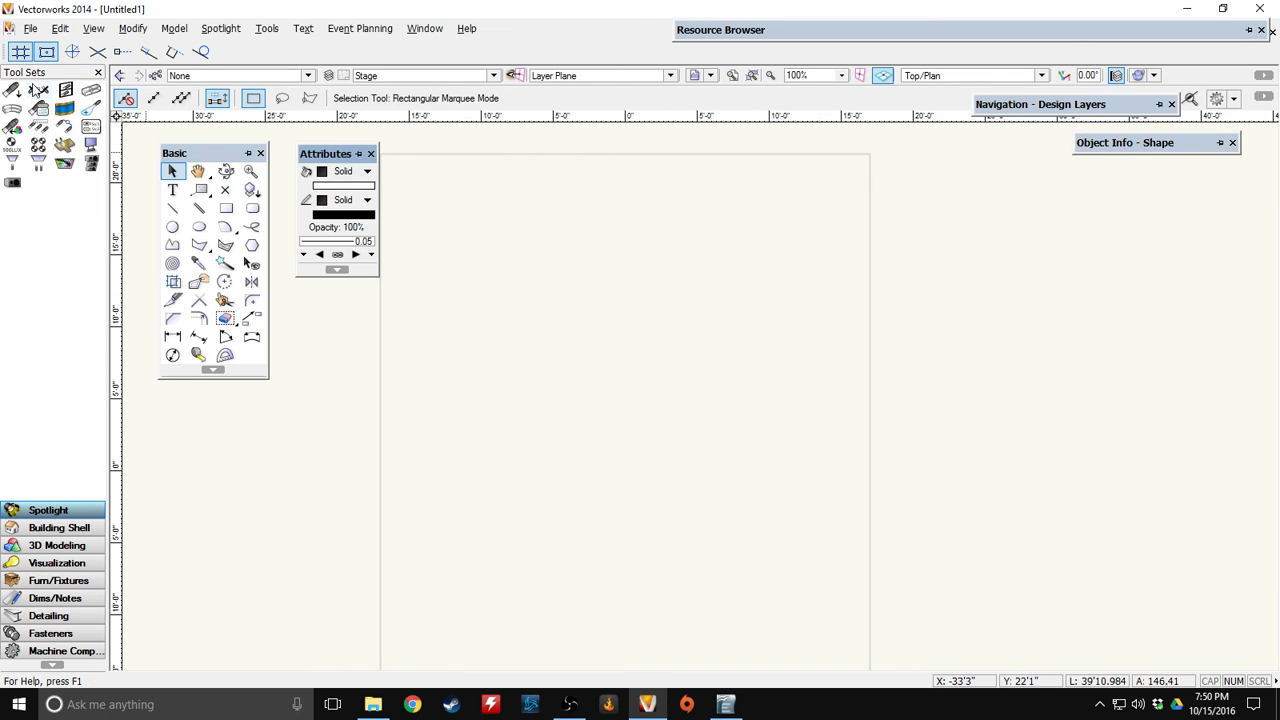
{"action": "left_click_drag", "start_coordinate": [32, 73], "coordinate": [67, 139]}
{"action": "left_click_drag", "start_coordinate": [0, 172], "coordinate": [92, 145]}
{"action": "mouse_move", "coordinate": [227, 153]}
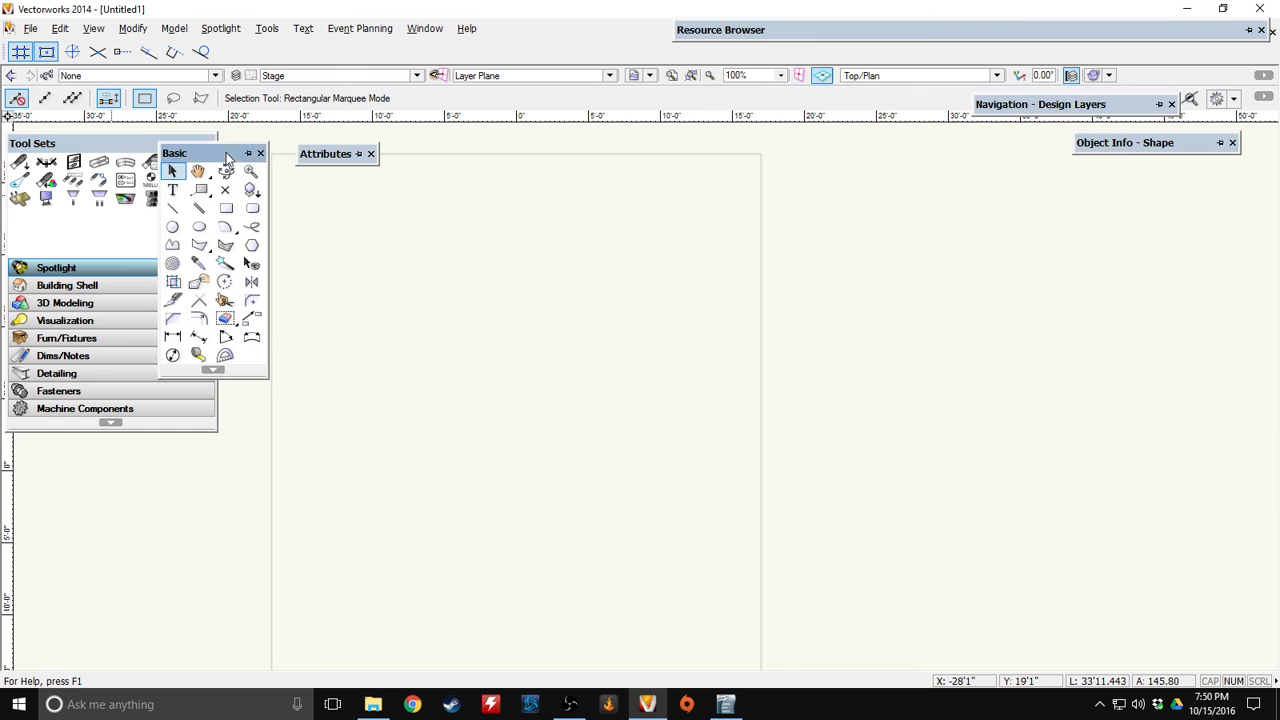
Line up the collapsed Tool Sets, Basic and Attributes palettes side by side just below the horizontal ruler
{"action": "left_click_drag", "start_coordinate": [227, 153], "coordinate": [433, 111]}
{"action": "mouse_move", "coordinate": [343, 154]}
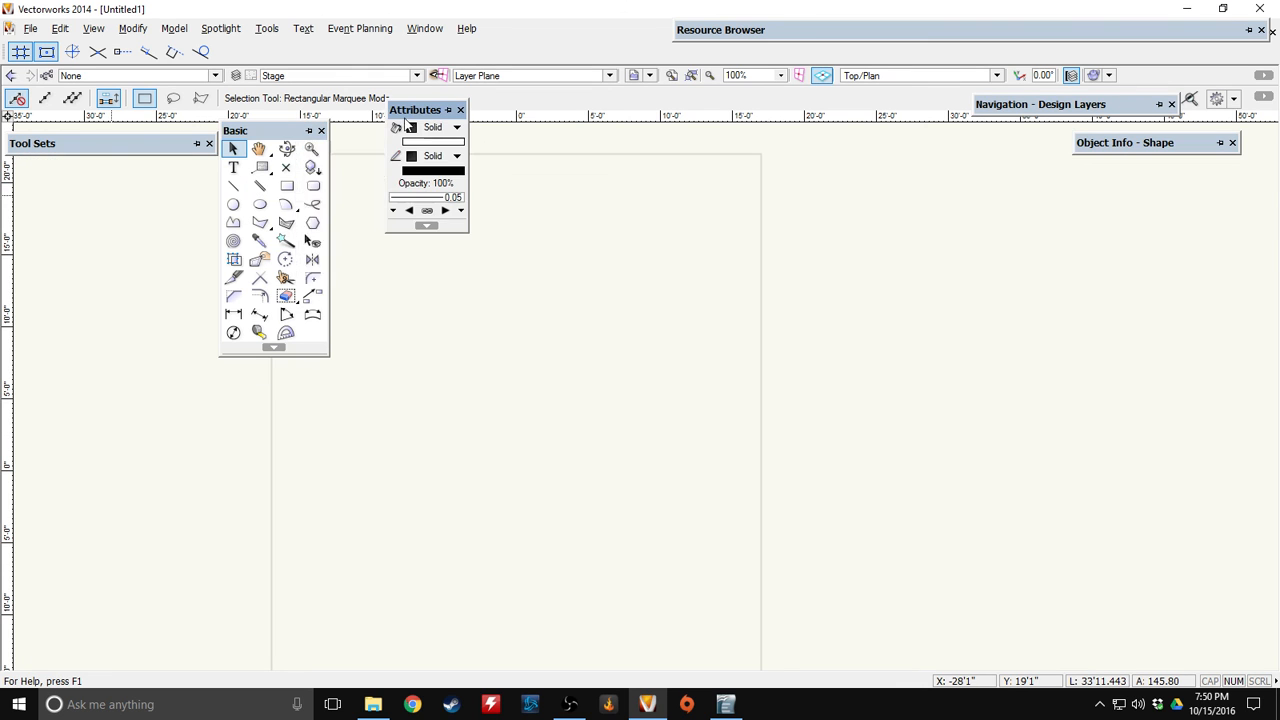
{"action": "mouse_move", "coordinate": [165, 144]}
{"action": "left_click_drag", "start_coordinate": [165, 144], "coordinate": [165, 100]}
{"action": "mouse_move", "coordinate": [256, 130]}
{"action": "left_click_drag", "start_coordinate": [256, 131], "coordinate": [264, 100]}
{"action": "mouse_move", "coordinate": [166, 101]}
{"action": "left_click_drag", "start_coordinate": [166, 101], "coordinate": [172, 143]}
{"action": "mouse_move", "coordinate": [288, 102]}
{"action": "left_click_drag", "start_coordinate": [288, 102], "coordinate": [292, 145]}
{"action": "mouse_move", "coordinate": [434, 114]}
{"action": "left_click_drag", "start_coordinate": [434, 114], "coordinate": [394, 151]}
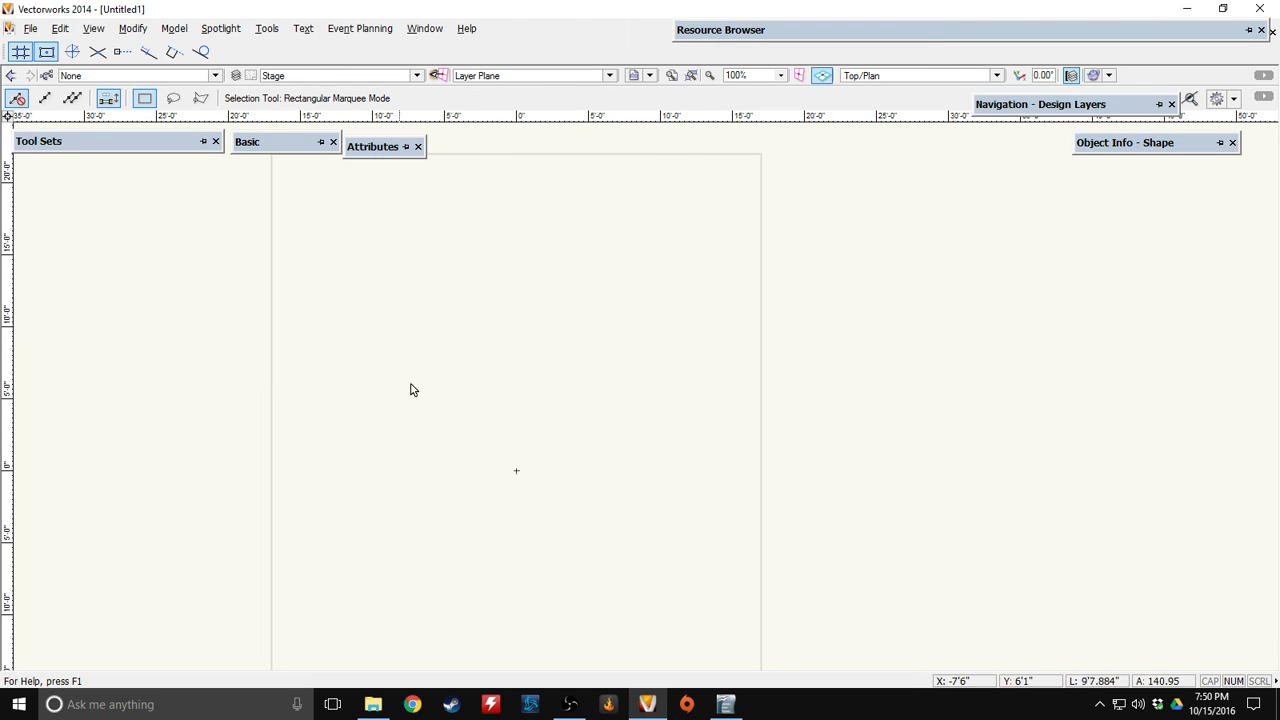
Pan around the drawing page with the Pan tool and return to the Selection tool
{"action": "mouse_move", "coordinate": [383, 379]}
{"action": "middle_mouse_down"}
{"action": "mouse_move", "coordinate": [437, 403]}
{"action": "mouse_move", "coordinate": [489, 403]}
{"action": "middle_mouse_up"}
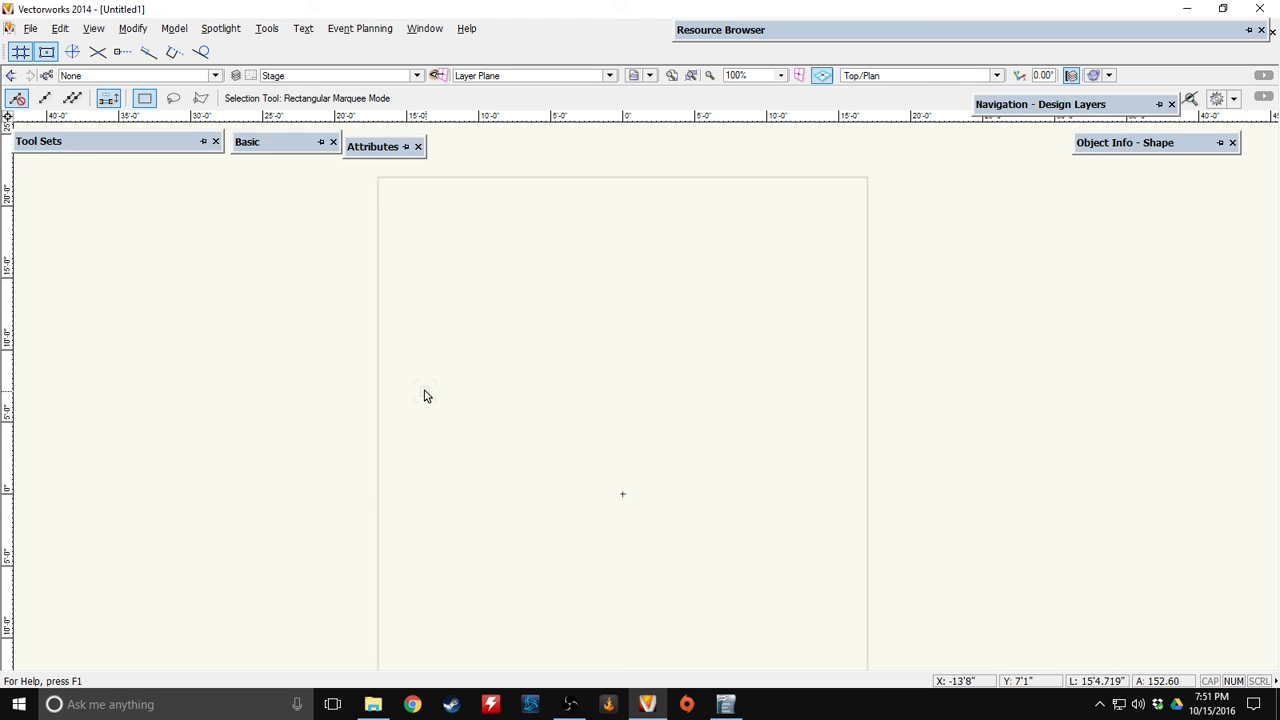
{"action": "mouse_move", "coordinate": [265, 141]}
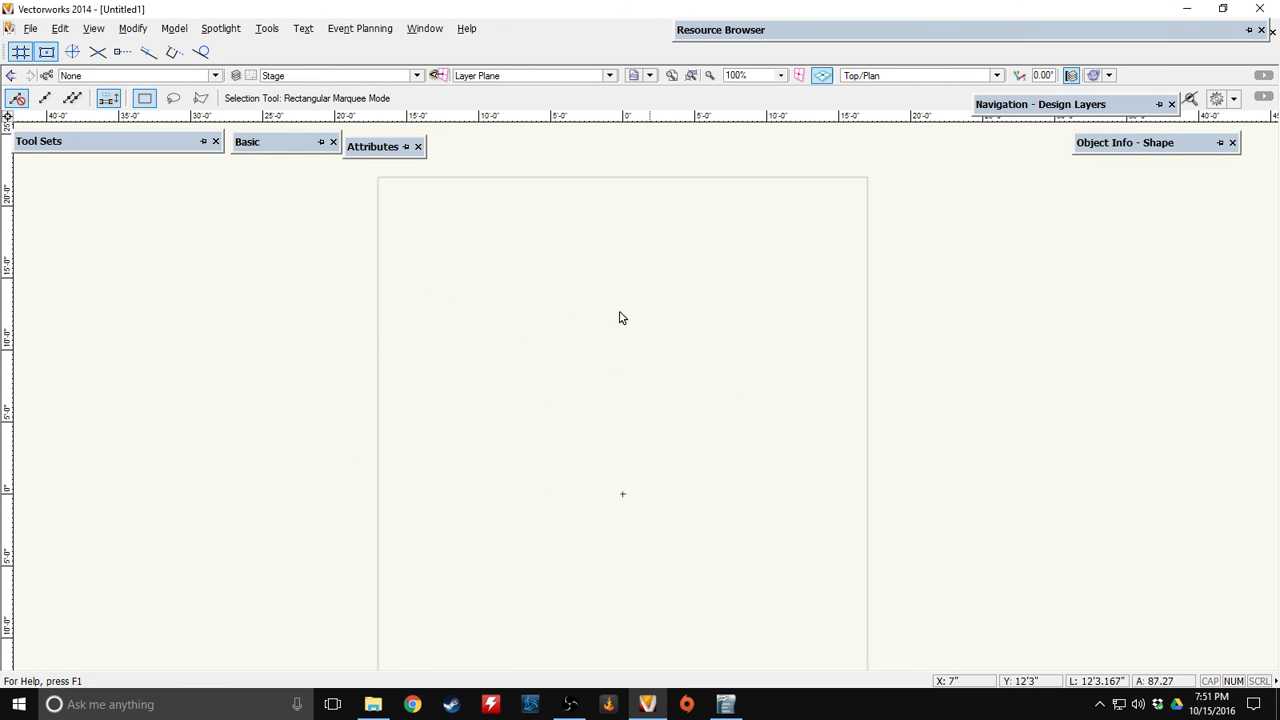
{"action": "key", "text": "h"}
{"action": "mouse_move", "coordinate": [540, 281]}
{"action": "left_mouse_down"}
{"action": "mouse_move", "coordinate": [491, 340]}
{"action": "mouse_move", "coordinate": [602, 540]}
{"action": "mouse_move", "coordinate": [540, 249]}
{"action": "mouse_move", "coordinate": [454, 271]}
{"action": "mouse_move", "coordinate": [537, 309]}
{"action": "left_mouse_up"}
{"action": "key", "text": "x"}
{"action": "left_click", "coordinate": [271, 160]}
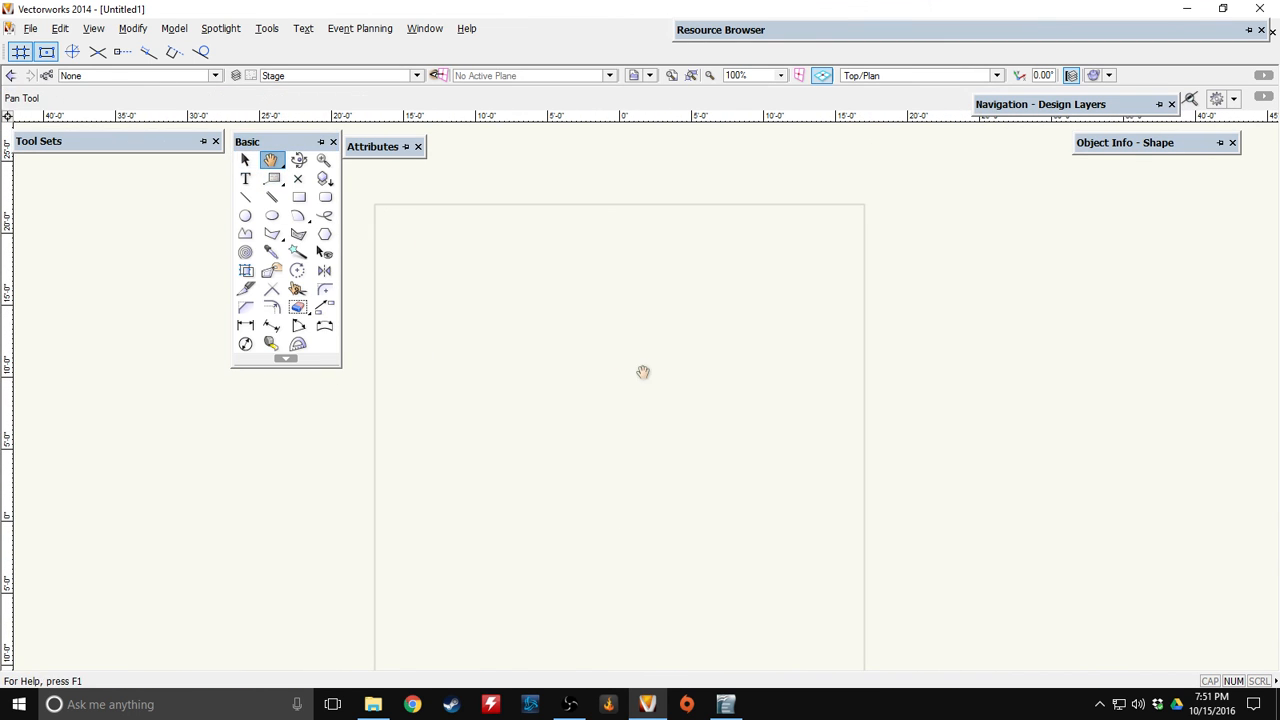
{"action": "mouse_move", "coordinate": [641, 350]}
{"action": "left_mouse_down"}
{"action": "mouse_move", "coordinate": [620, 413]}
{"action": "mouse_move", "coordinate": [771, 197]}
{"action": "mouse_move", "coordinate": [649, 306]}
{"action": "mouse_move", "coordinate": [680, 314]}
{"action": "mouse_move", "coordinate": [691, 306]}
{"action": "mouse_move", "coordinate": [646, 237]}
{"action": "left_mouse_up"}
{"action": "mouse_move", "coordinate": [274, 158]}
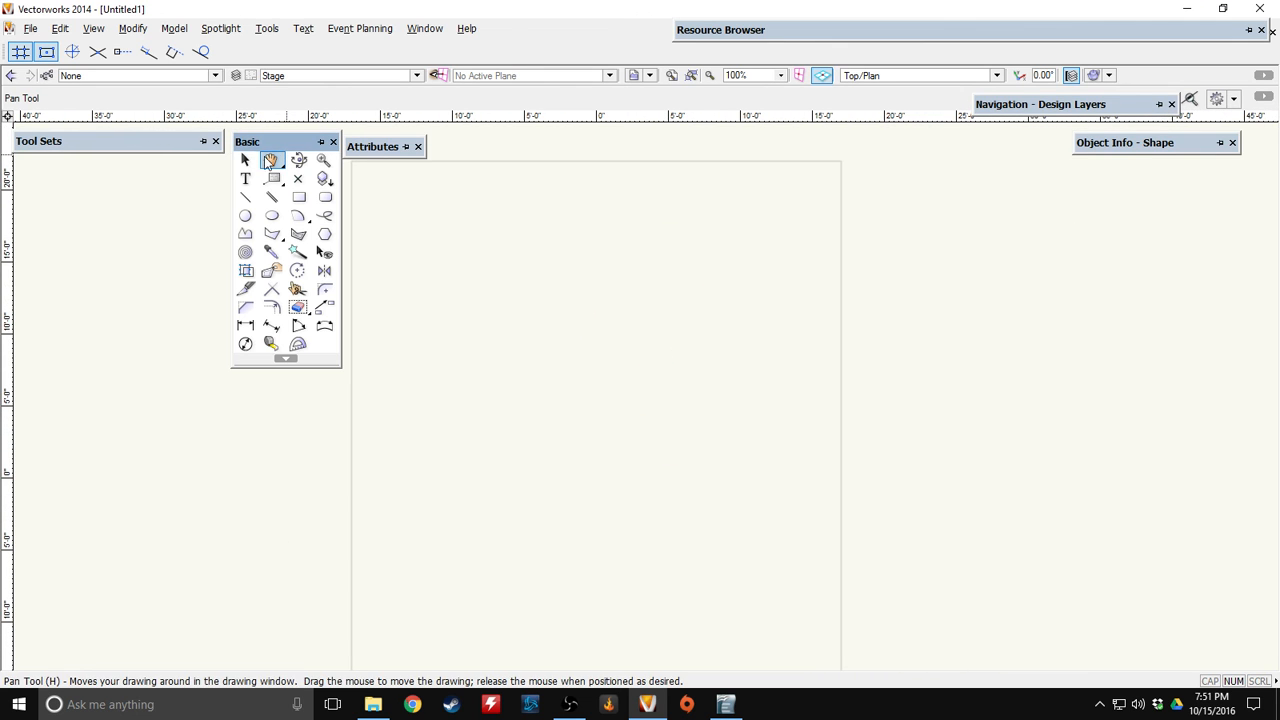
{"action": "left_click", "coordinate": [245, 160]}
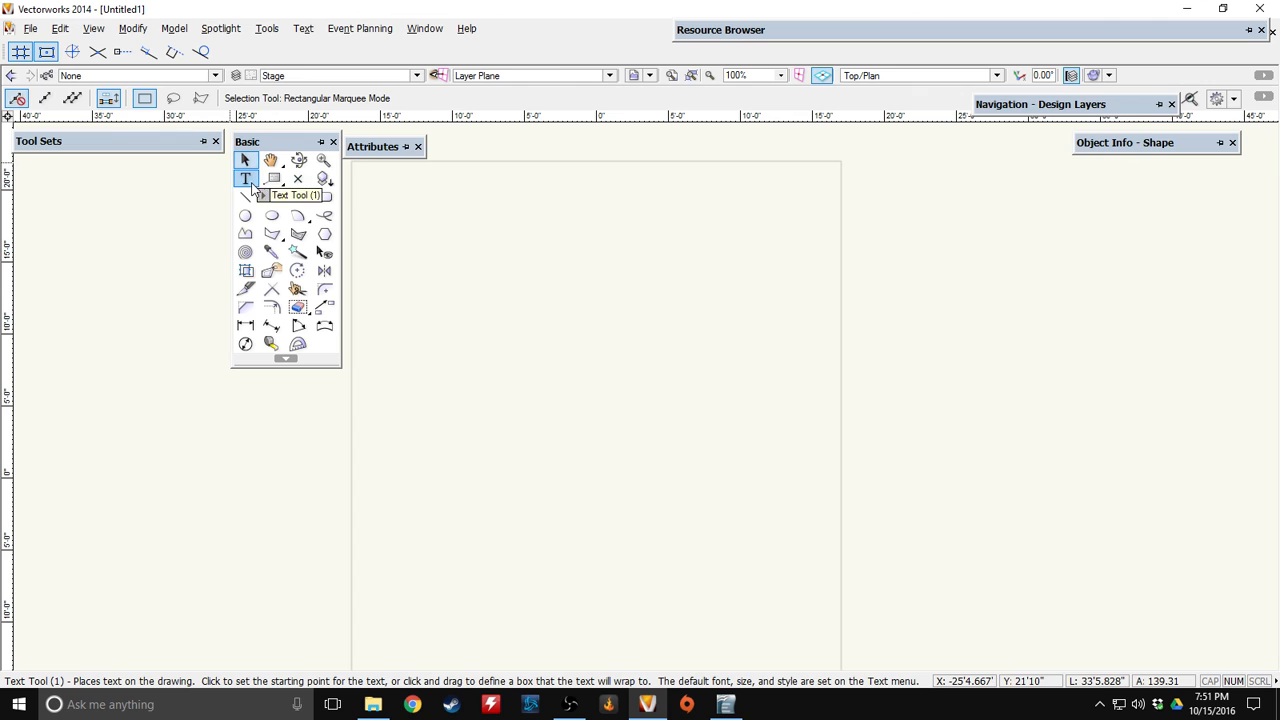
Place the text "Text insert tool" on the drawing page with the Text tool and delete it again
{"action": "left_click", "coordinate": [246, 179]}
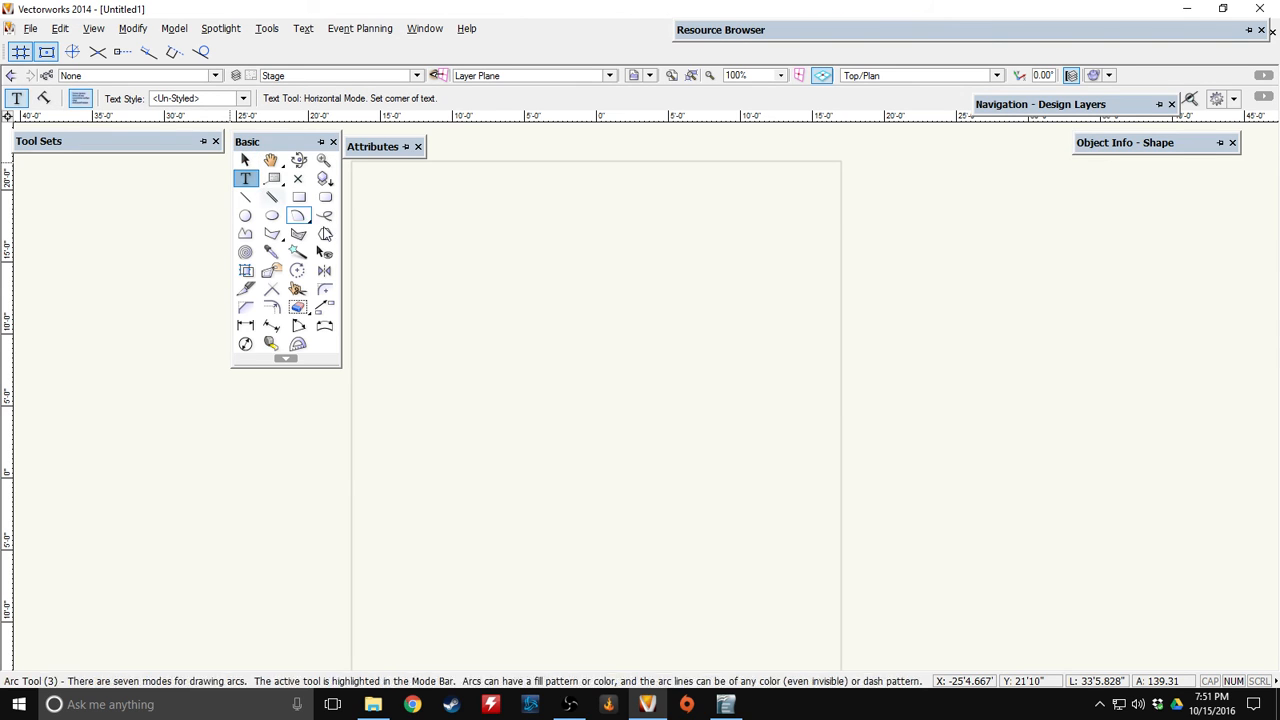
{"action": "left_click", "coordinate": [654, 338]}
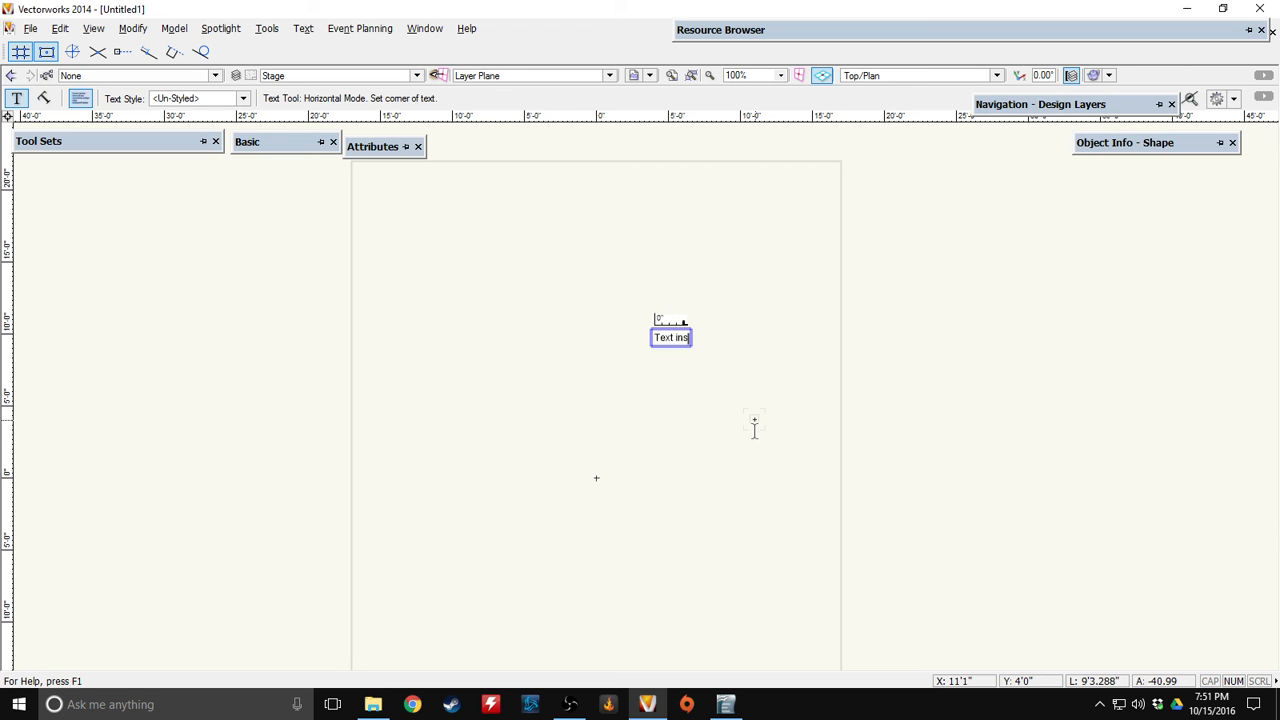
{"action": "type", "text": "Text insert tool"}
{"action": "key", "text": "Return"}
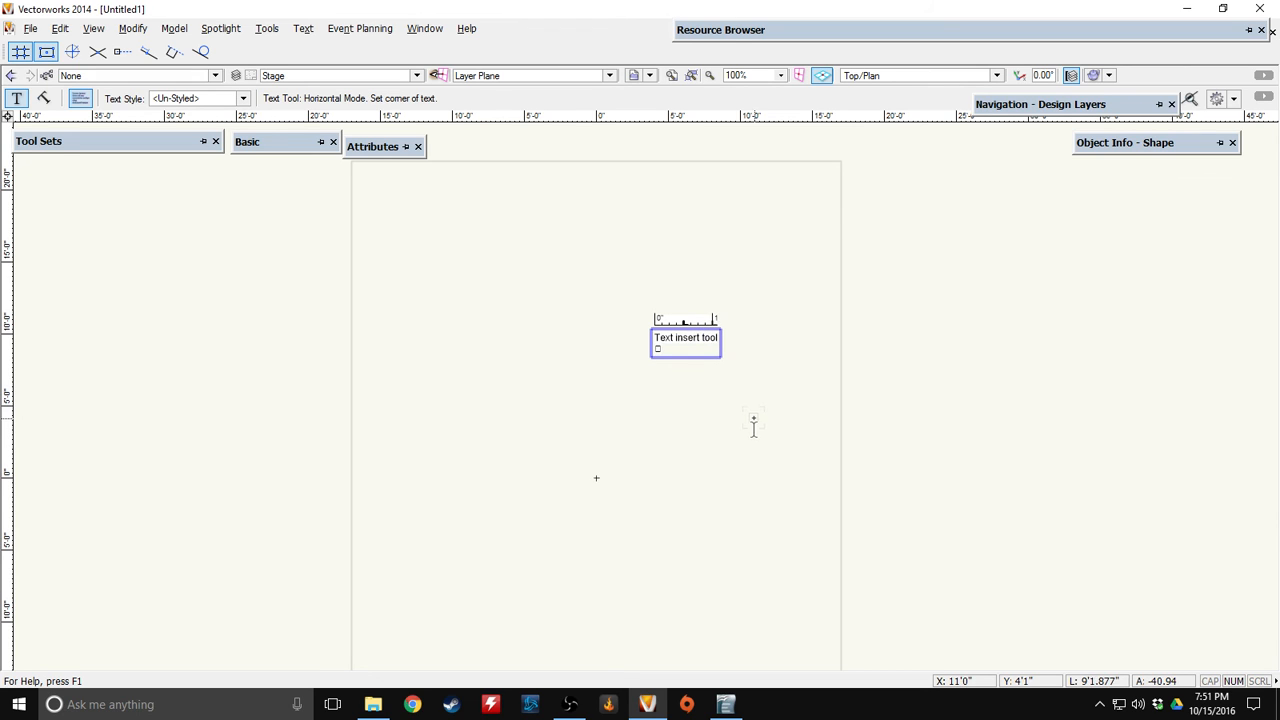
{"action": "mouse_move", "coordinate": [270, 141]}
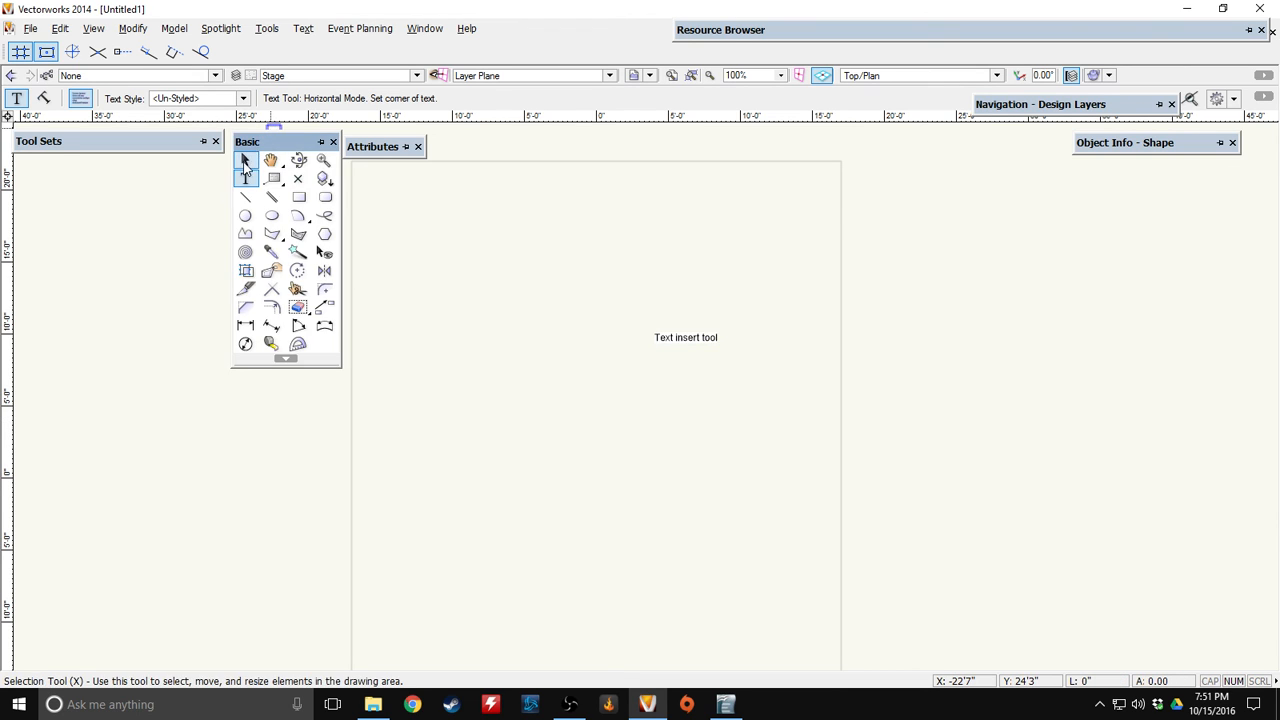
{"action": "left_click", "coordinate": [245, 159]}
{"action": "key", "text": "Delete"}
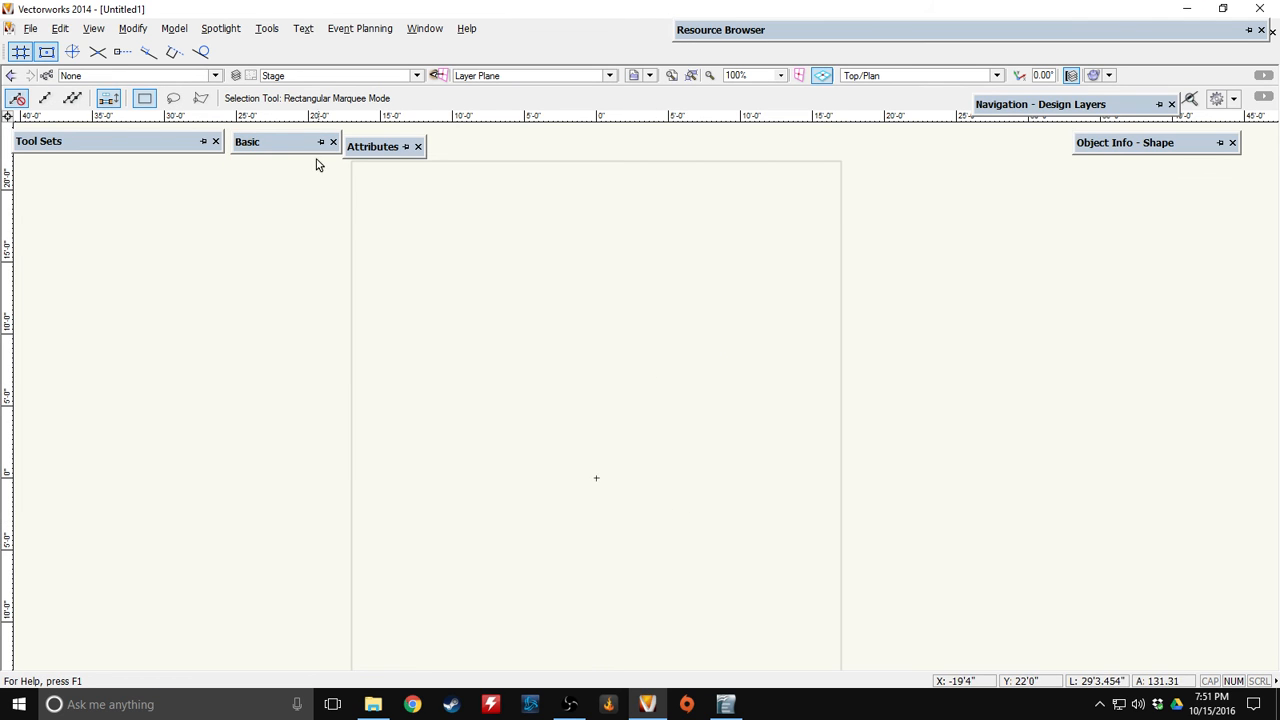
Shift the page boundary about 62' to the right and 11' up with the Move Page tool, and return to the Selection tool
{"action": "mouse_move", "coordinate": [310, 143]}
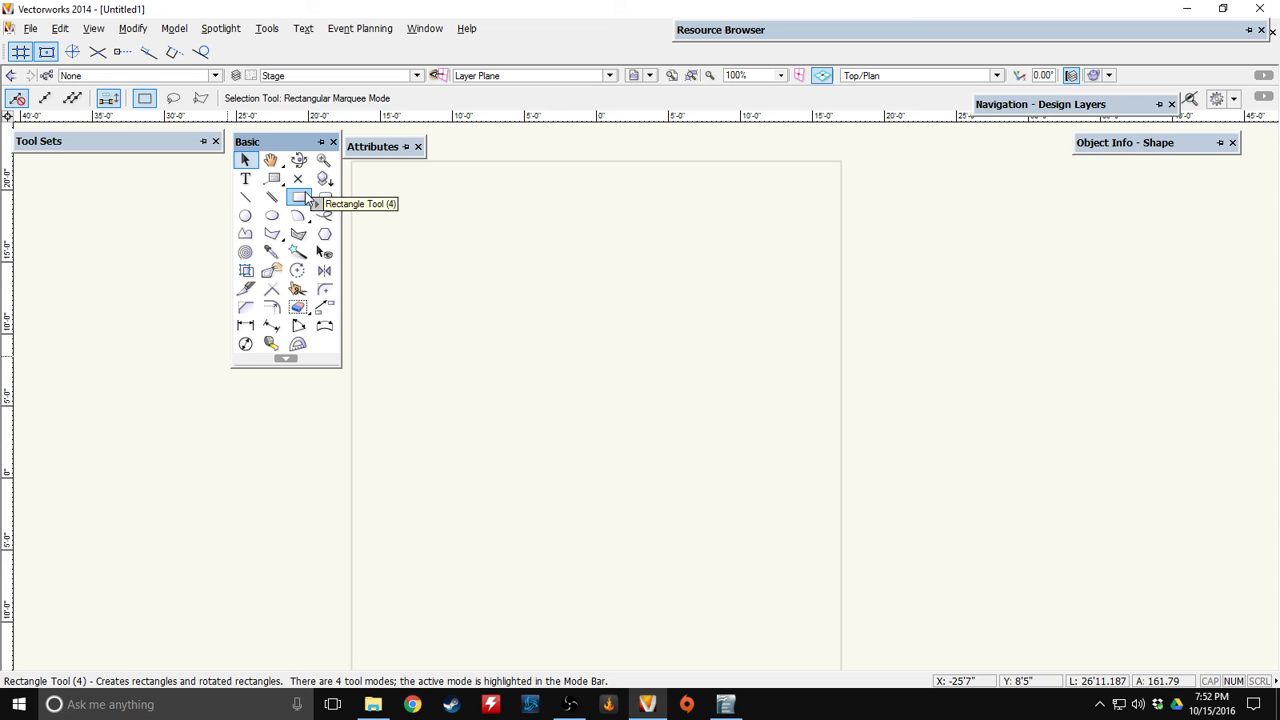
{"action": "left_click", "coordinate": [298, 197]}
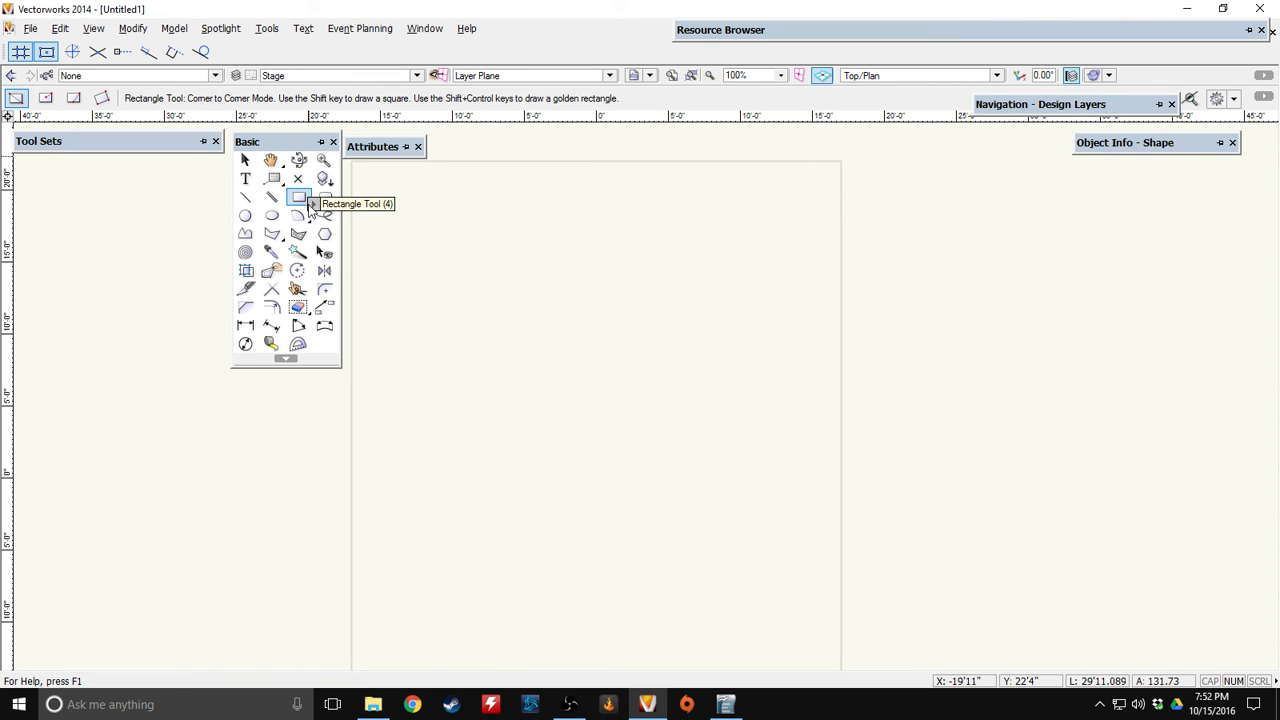
{"action": "scroll", "coordinate": [543, 268], "scroll_direction": "down", "scroll_amount": 2}
{"action": "middle_click_drag", "start_coordinate": [526, 263], "coordinate": [439, 238]}
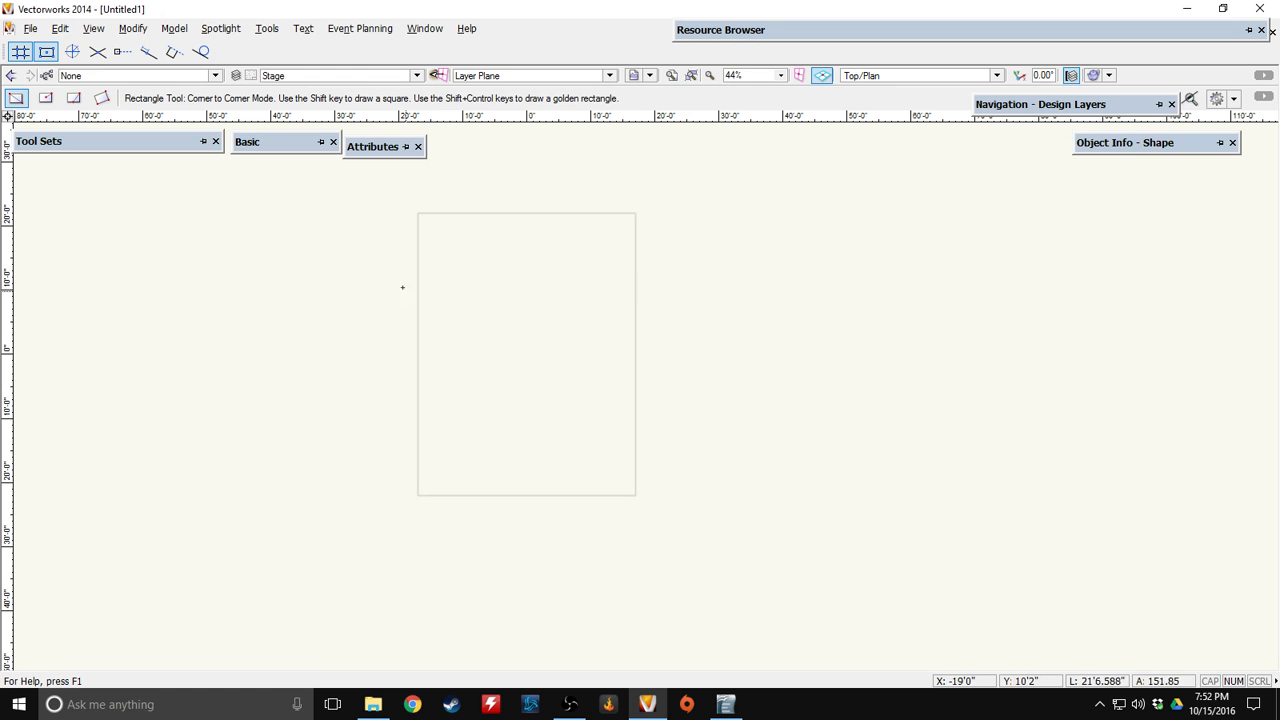
{"action": "mouse_move", "coordinate": [343, 237]}
{"action": "middle_mouse_down"}
{"action": "mouse_move", "coordinate": [551, 280]}
{"action": "mouse_move", "coordinate": [700, 249]}
{"action": "mouse_move", "coordinate": [406, 229]}
{"action": "mouse_move", "coordinate": [369, 286]}
{"action": "middle_mouse_up"}
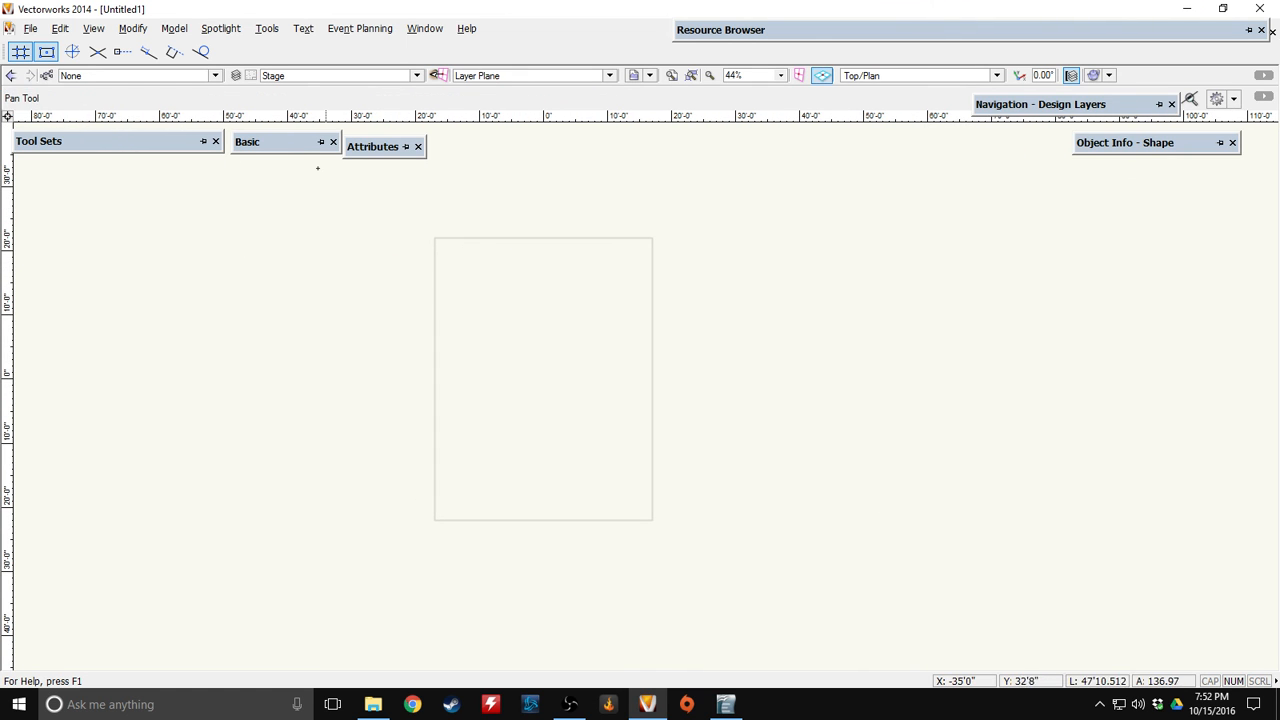
{"action": "left_click", "coordinate": [271, 162]}
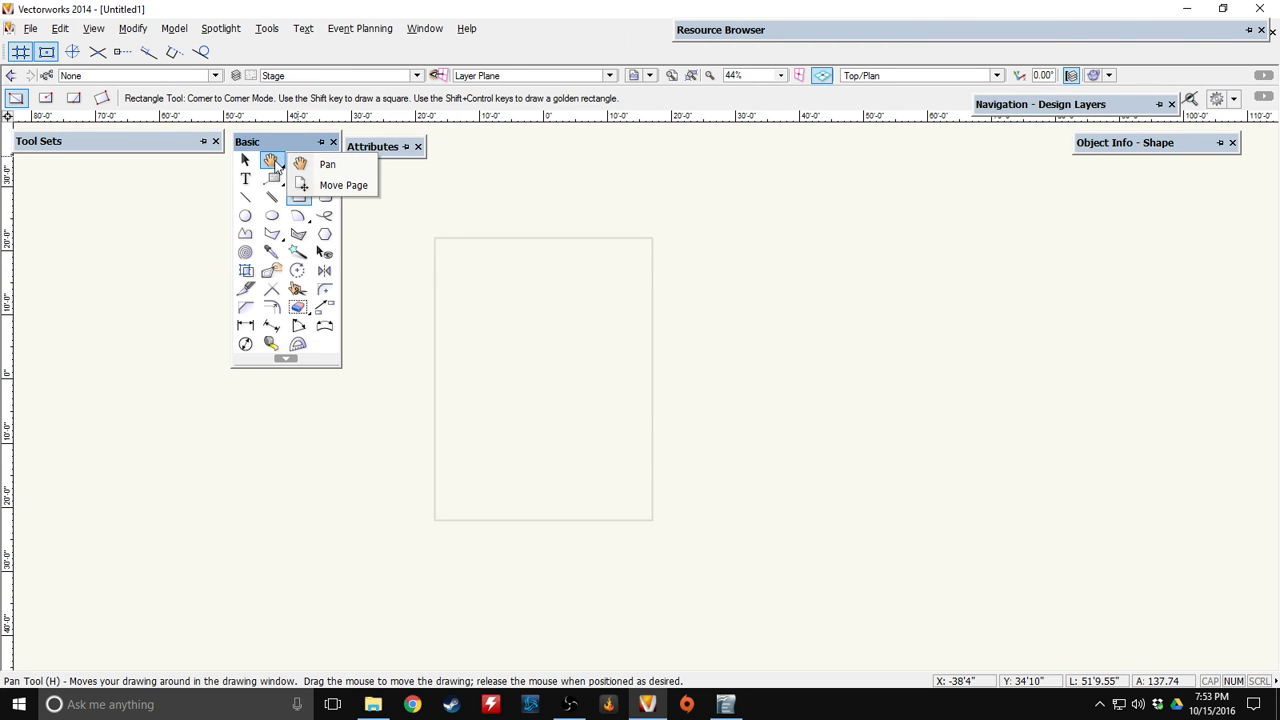
{"action": "left_click", "coordinate": [337, 187]}
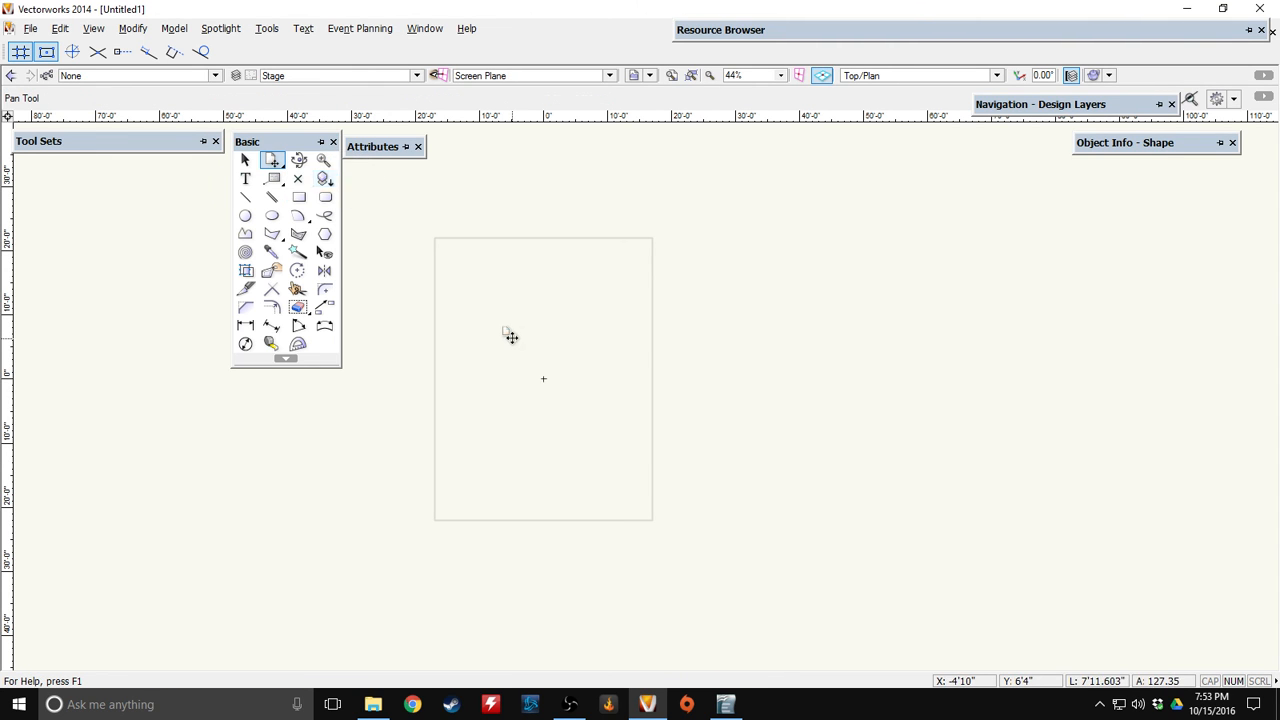
{"action": "left_click_drag", "start_coordinate": [509, 334], "coordinate": [908, 263]}
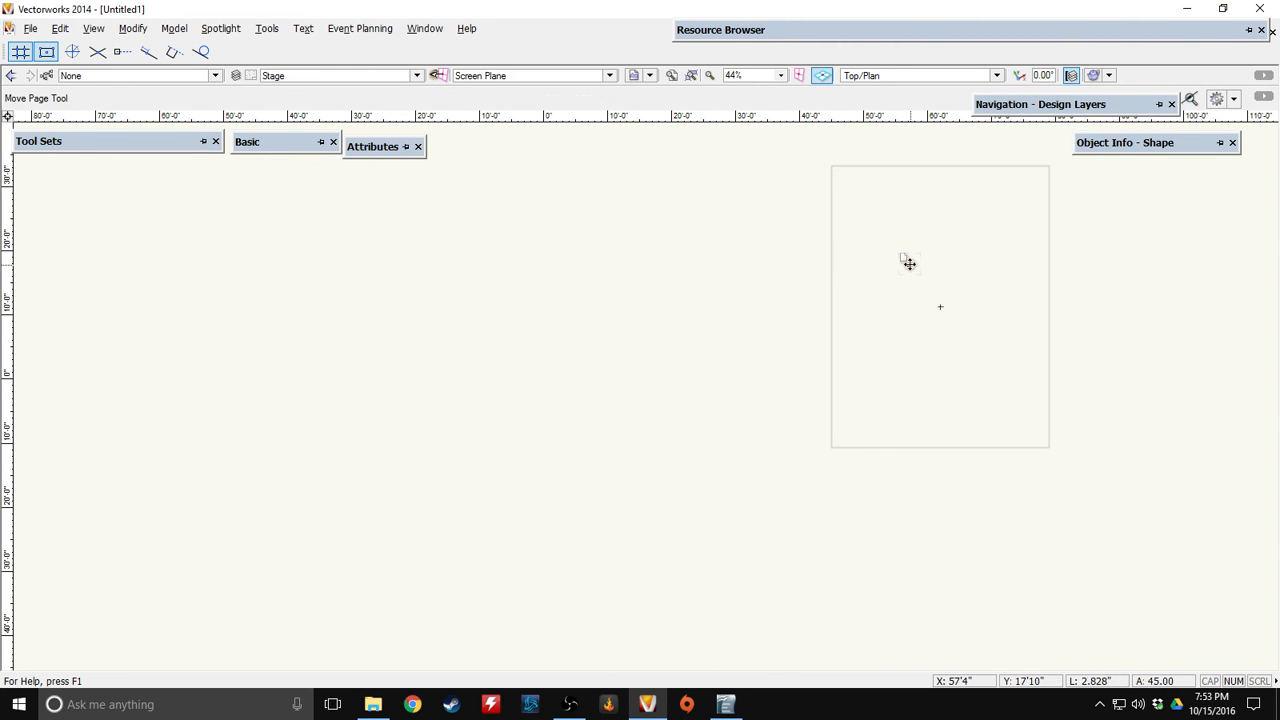
{"action": "mouse_move", "coordinate": [247, 143]}
{"action": "left_click_drag", "start_coordinate": [273, 165], "coordinate": [300, 163]}
{"action": "left_click", "coordinate": [247, 162]}
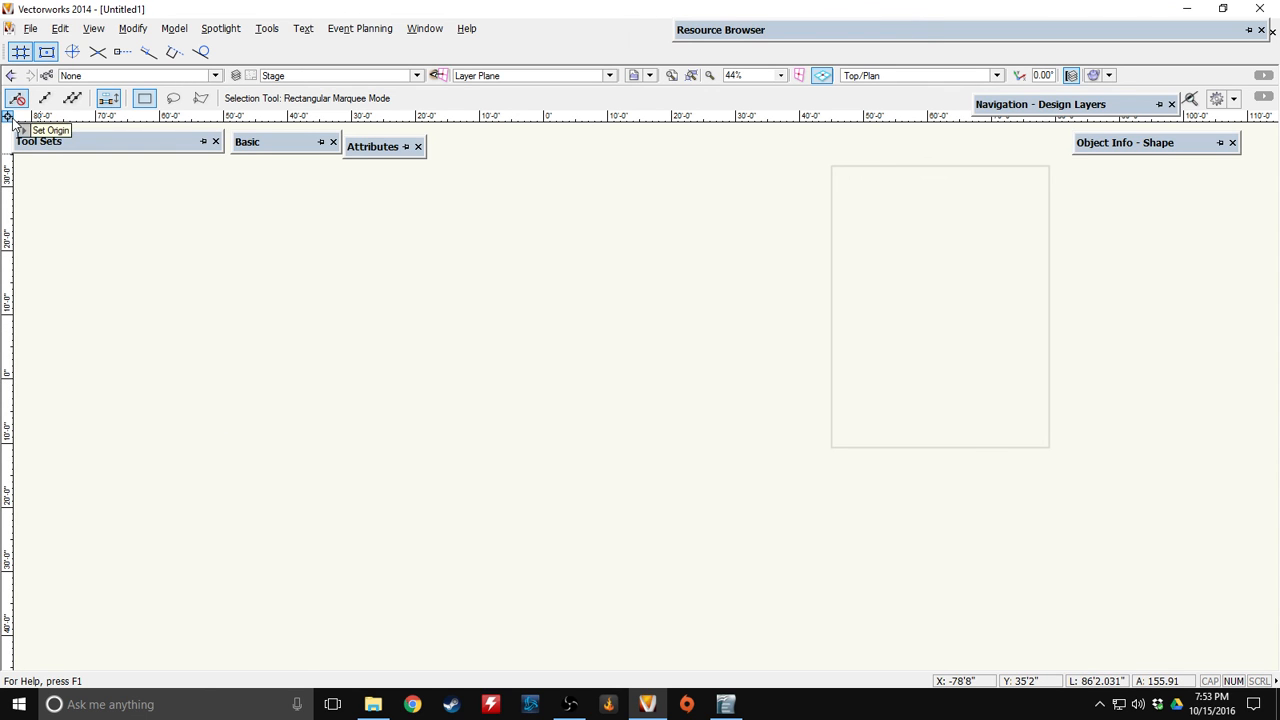
Try to relocate the drawing's user origin and decline the change
{"action": "left_click_drag", "start_coordinate": [8, 118], "coordinate": [440, 358]}
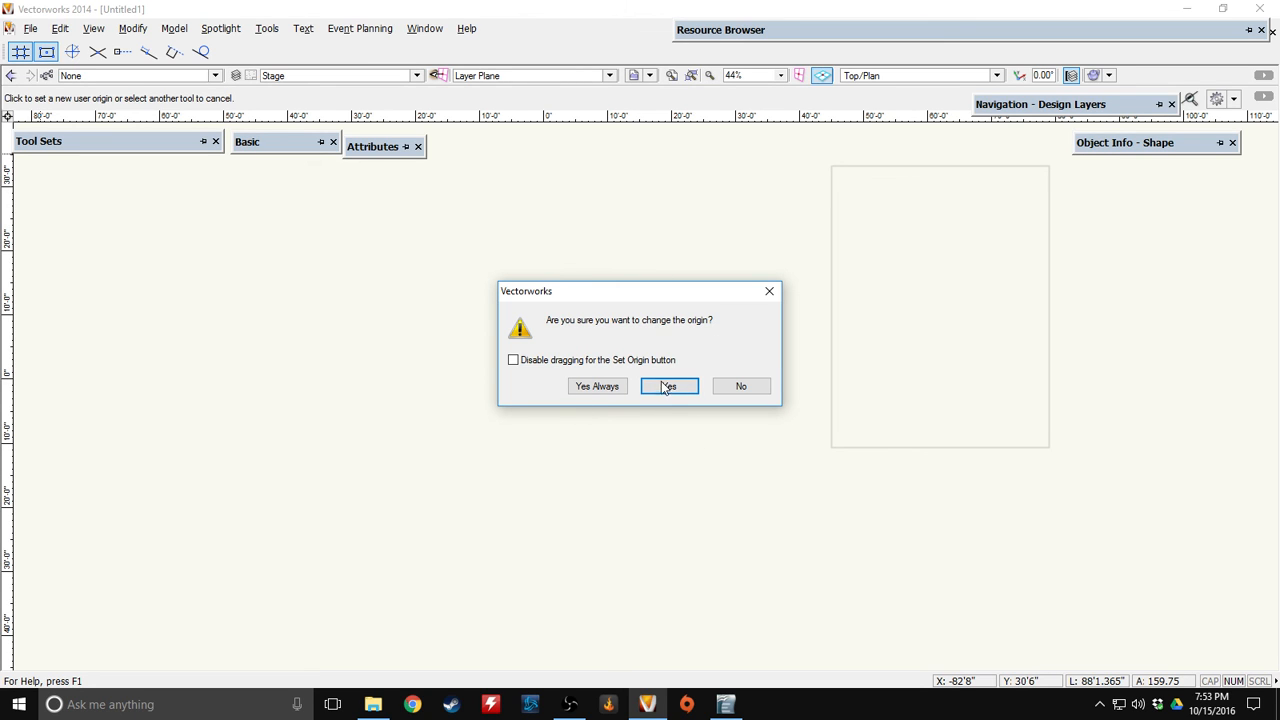
{"action": "left_click", "coordinate": [743, 386]}
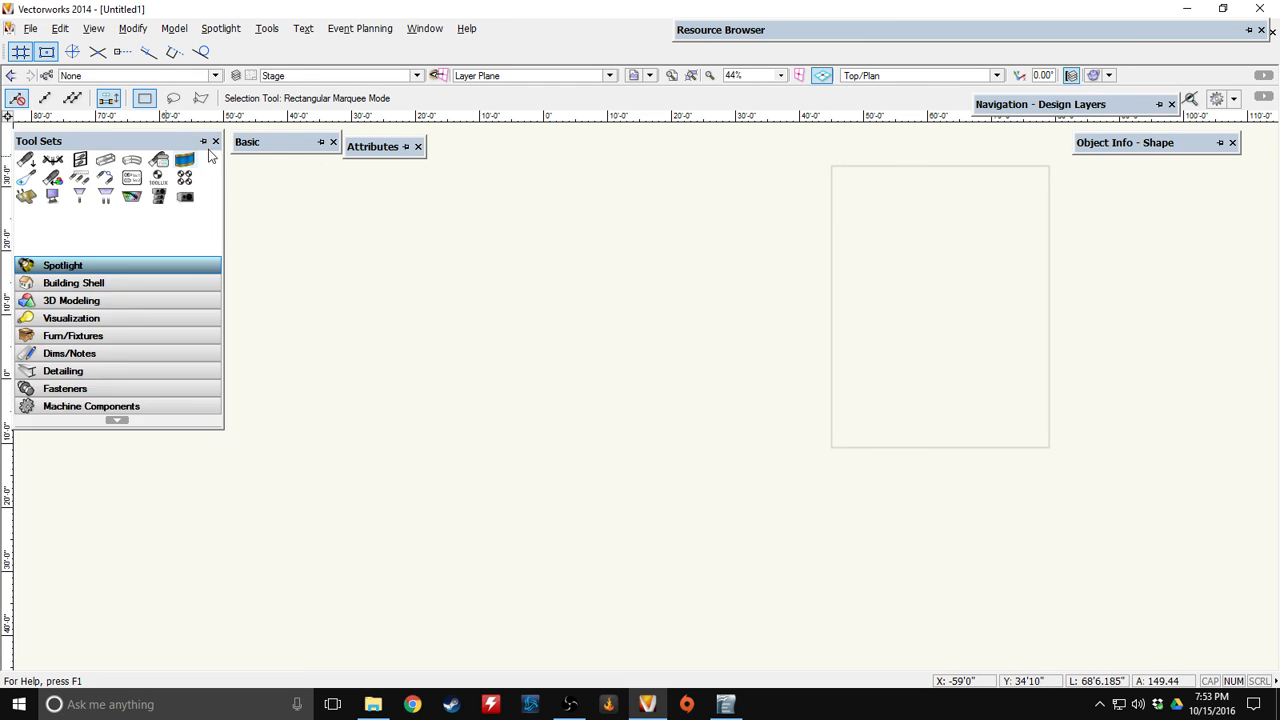
Draw a corner-to-corner rectangle 55' wide and 32' high in the empty area beside the page boundary
{"action": "mouse_move", "coordinate": [279, 151]}
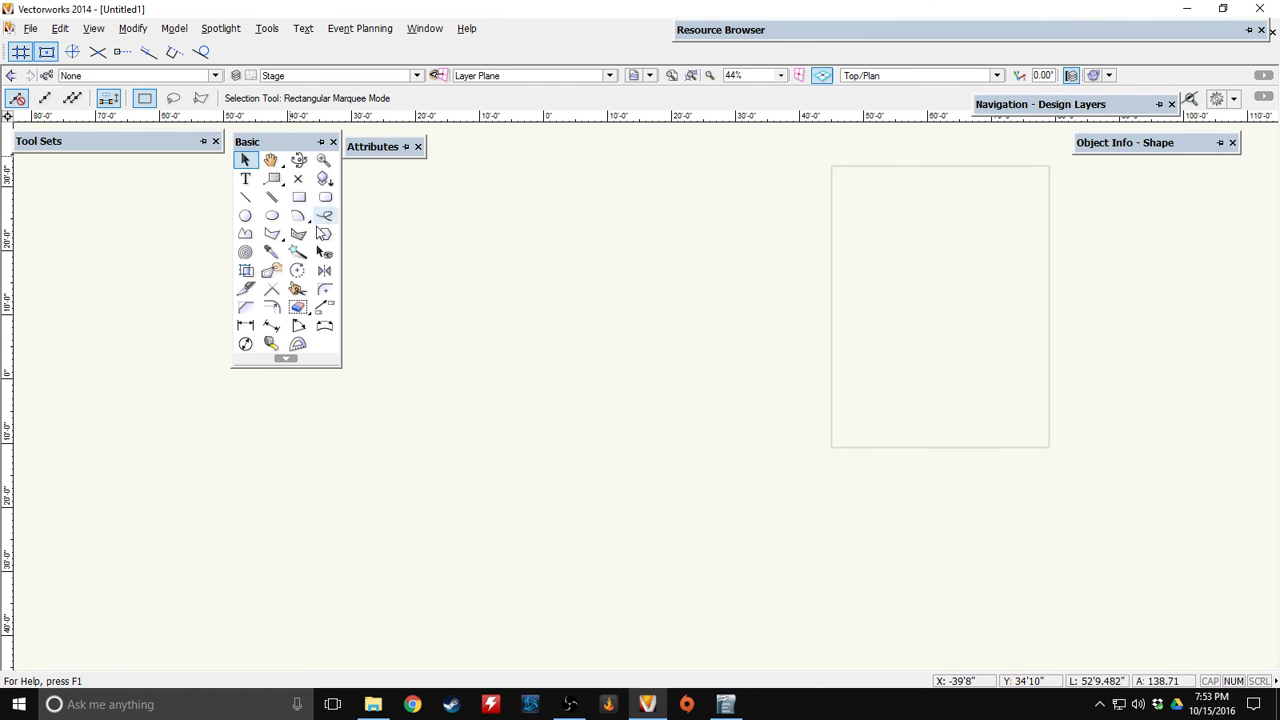
{"action": "left_click", "coordinate": [299, 197]}
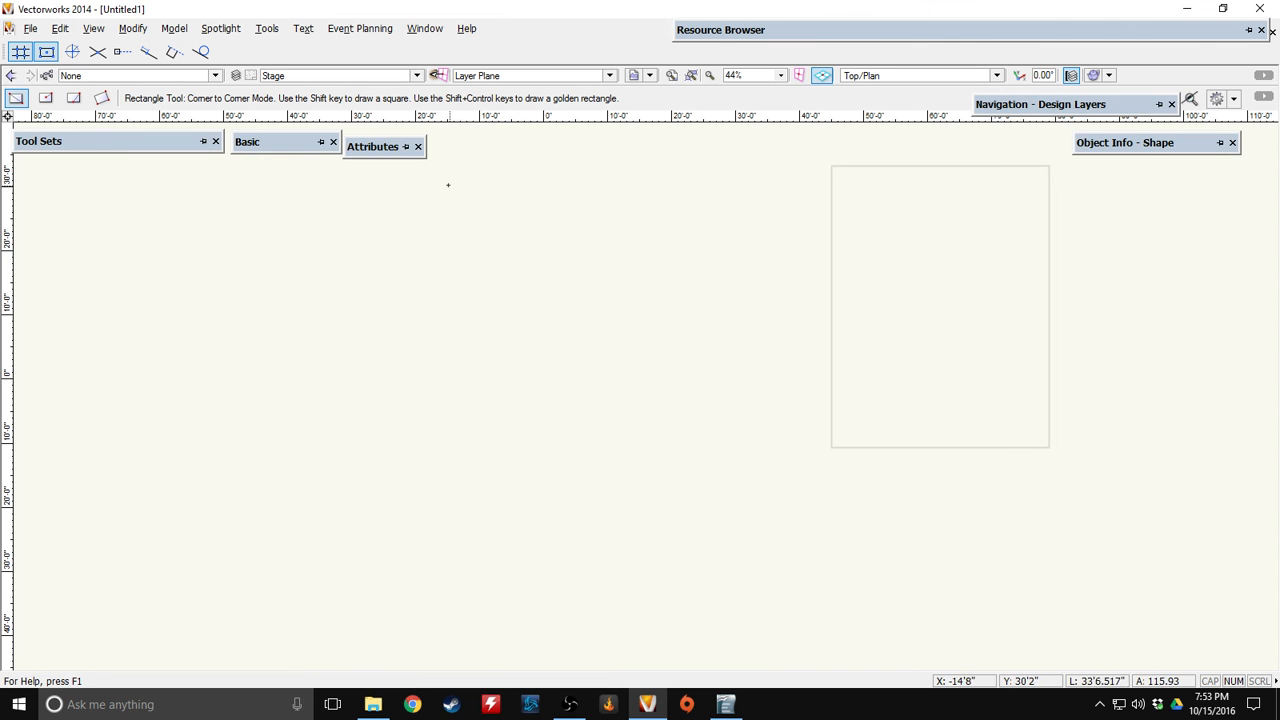
{"action": "middle_click_drag", "start_coordinate": [431, 214], "coordinate": [437, 242]}
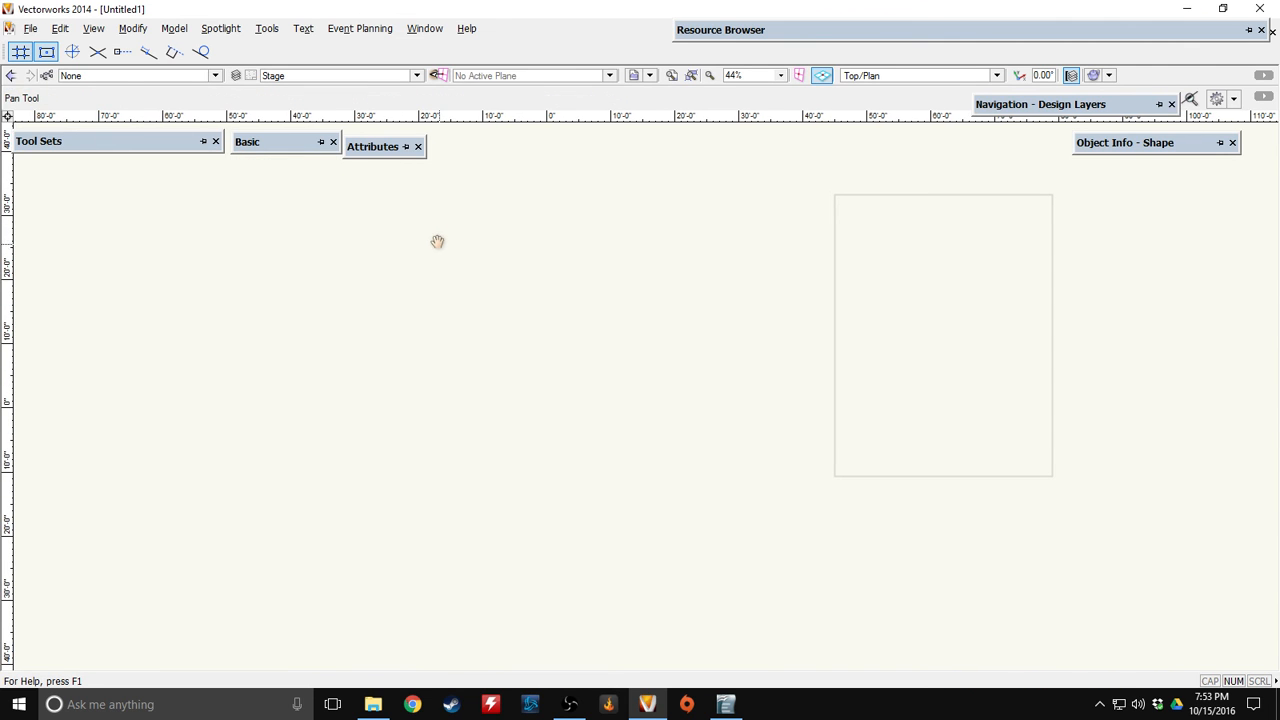
{"action": "left_click", "coordinate": [389, 191]}
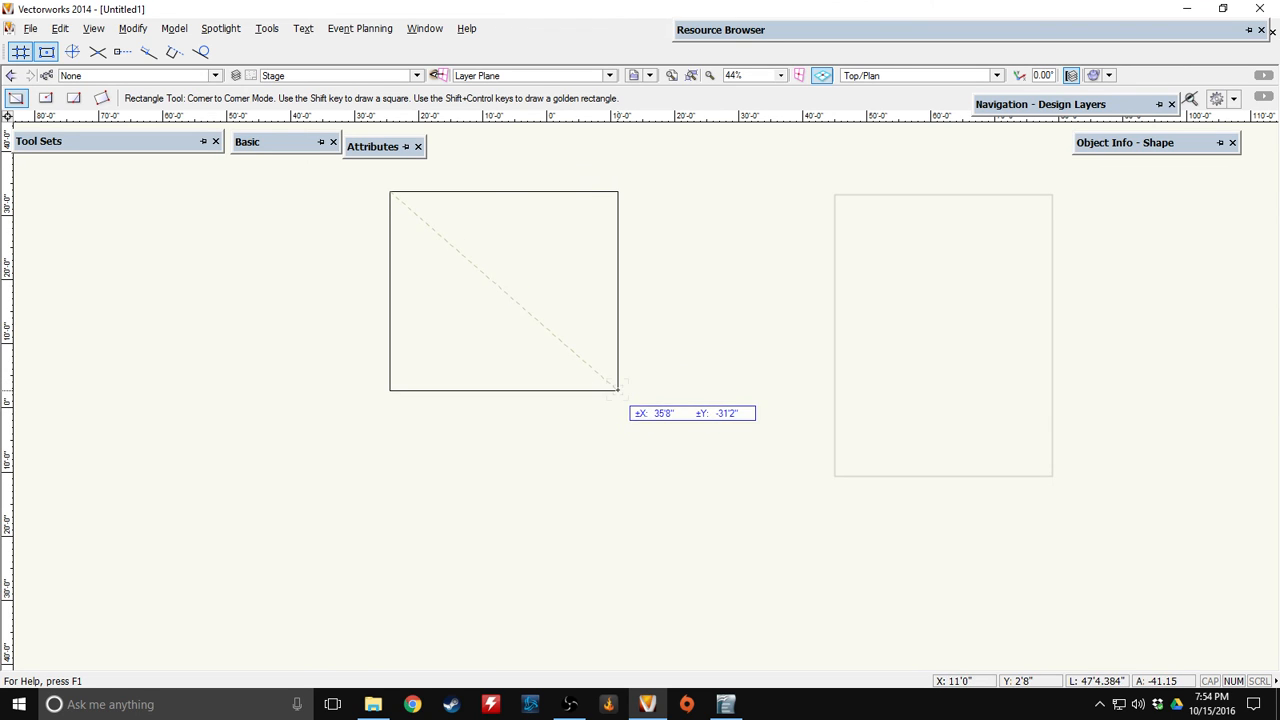
{"action": "key", "text": "Tab"}
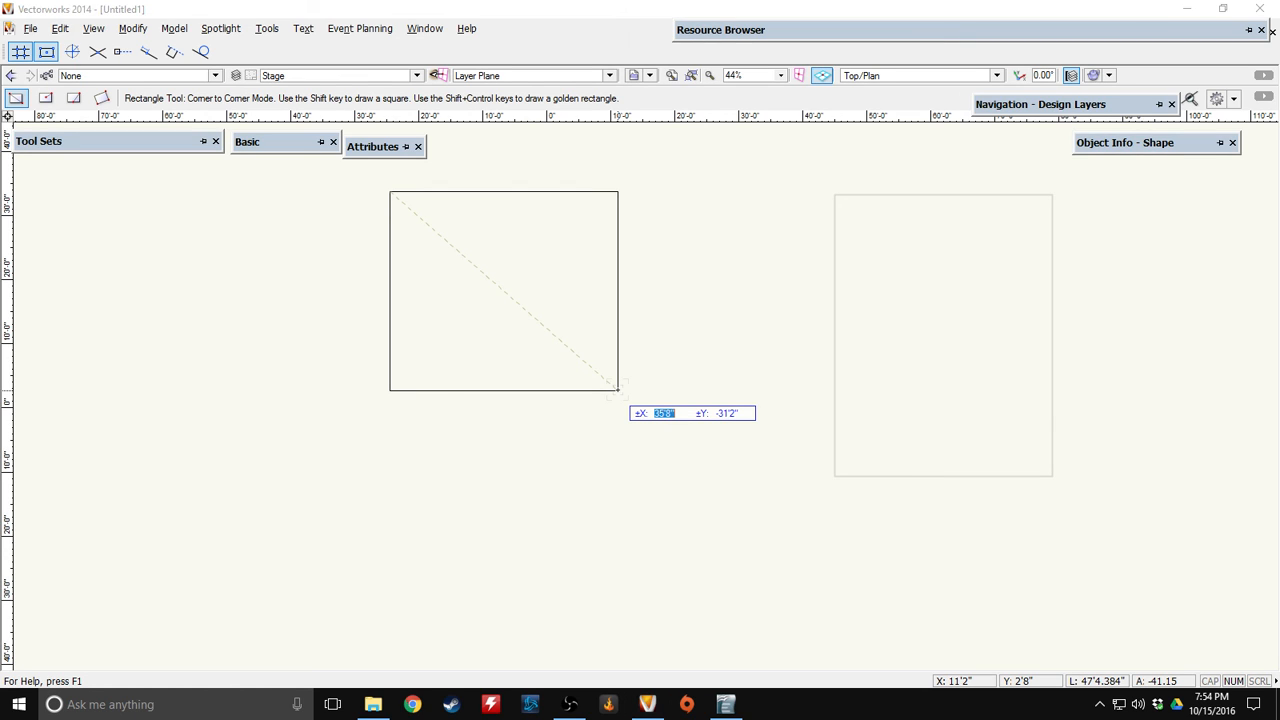
{"action": "type", "text": "55"}
{"action": "key", "text": "Tab"}
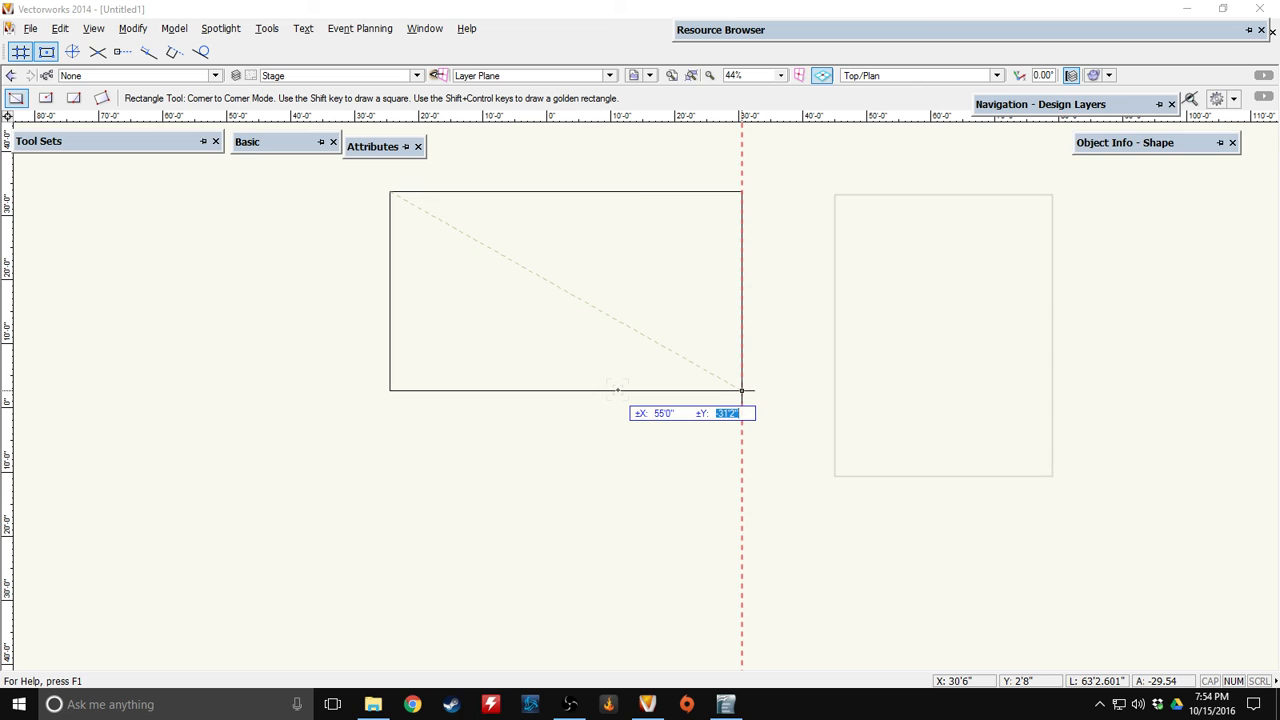
{"action": "type", "text": "32"}
{"action": "key", "text": "Tab"}
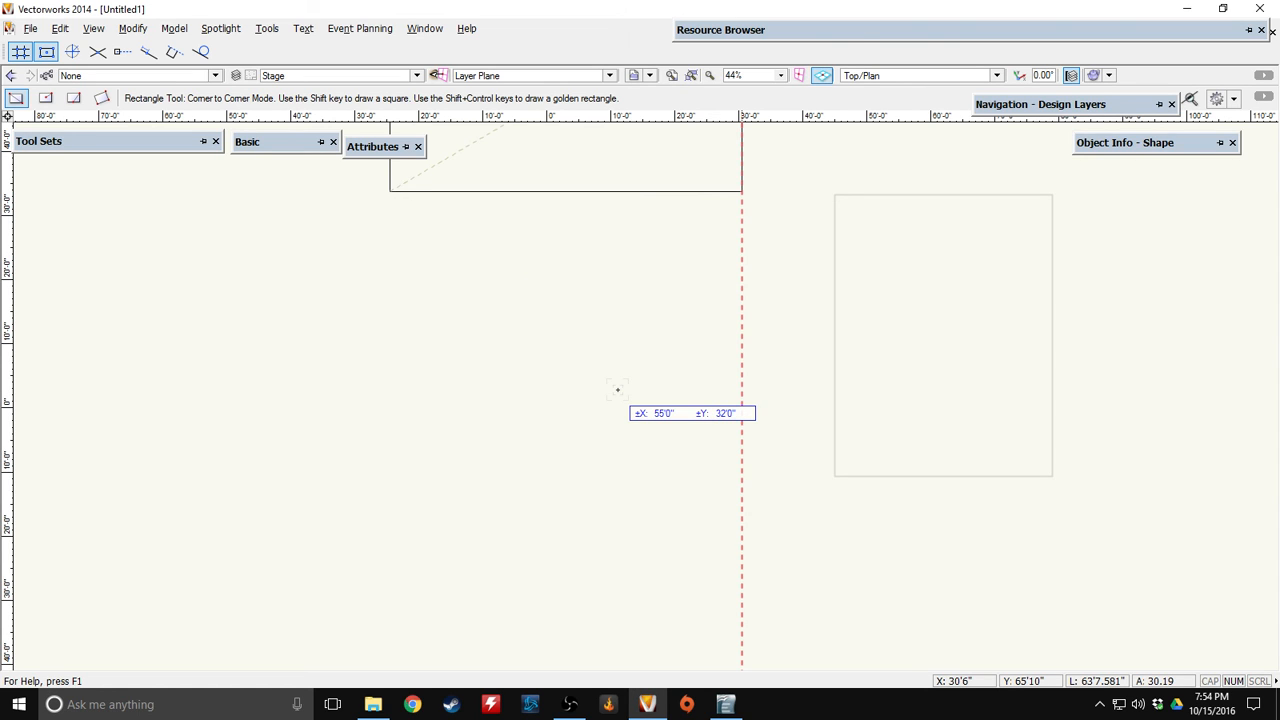
{"action": "key", "text": "Return"}
Move the rectangle about 27' down so it sits next to the page boundary
{"action": "mouse_move", "coordinate": [603, 231]}
{"action": "middle_mouse_down"}
{"action": "mouse_move", "coordinate": [629, 491]}
{"action": "mouse_move", "coordinate": [602, 469]}
{"action": "middle_mouse_up"}
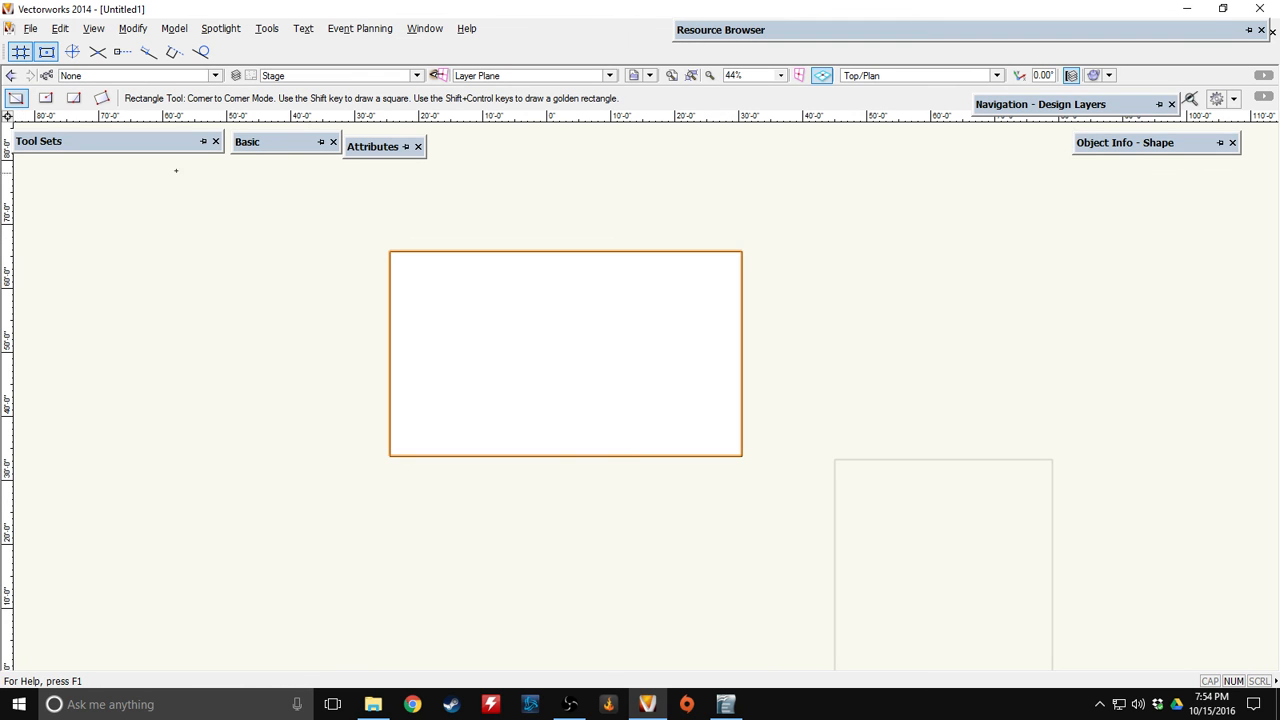
{"action": "left_click", "coordinate": [247, 159]}
{"action": "left_click_drag", "start_coordinate": [520, 357], "coordinate": [528, 530]}
{"action": "middle_click_drag", "start_coordinate": [577, 386], "coordinate": [540, 210]}
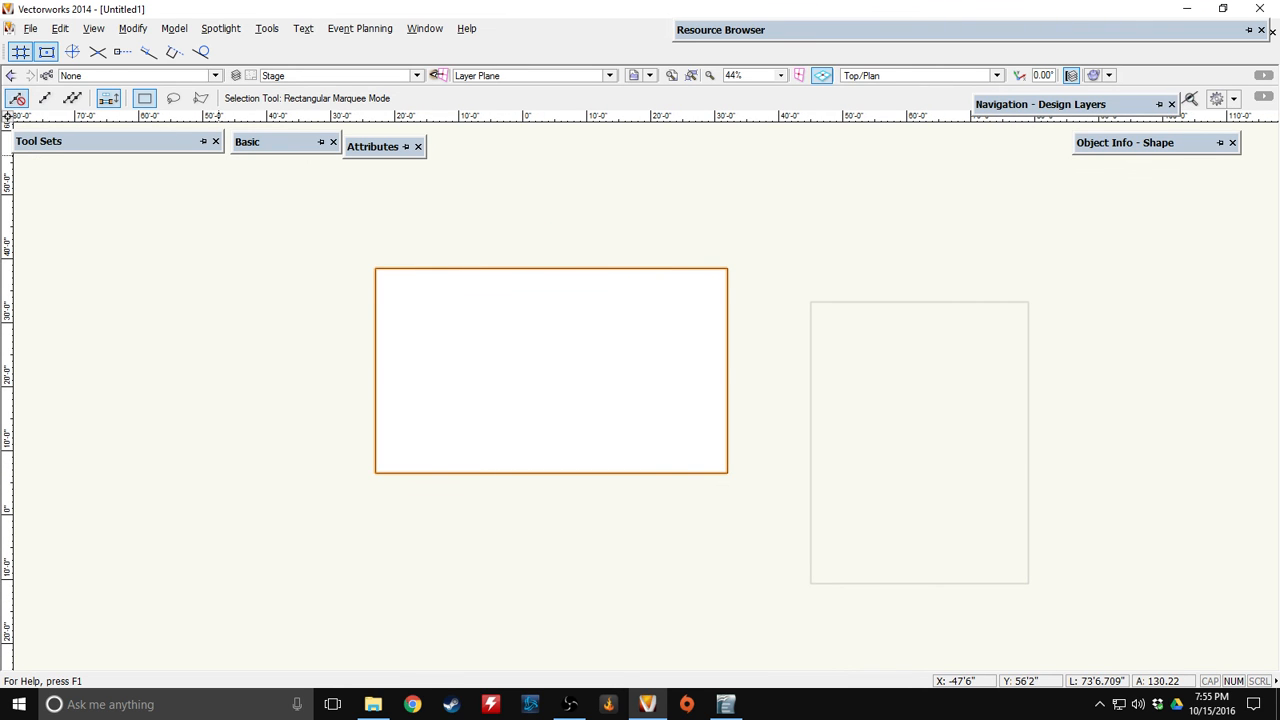
Draw a 7' line along the rectangle's bottom edge, starting at its bottom-left corner
{"action": "mouse_move", "coordinate": [247, 150]}
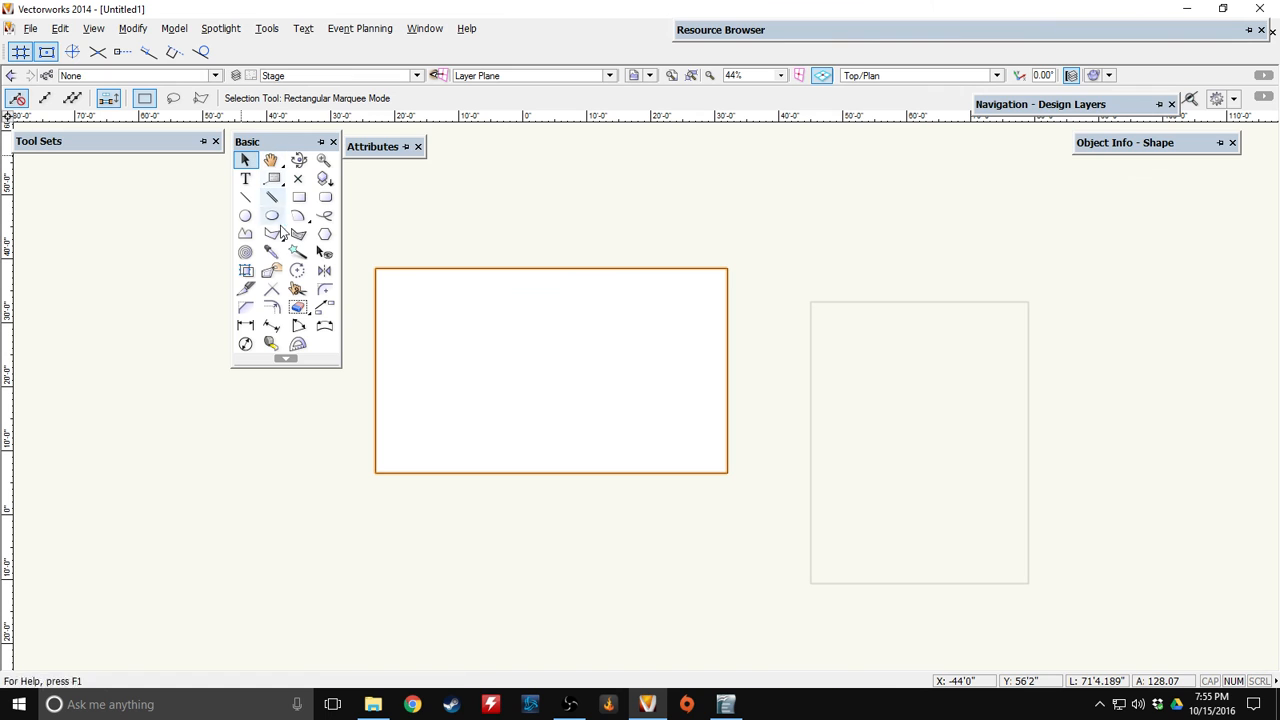
{"action": "left_click", "coordinate": [299, 197]}
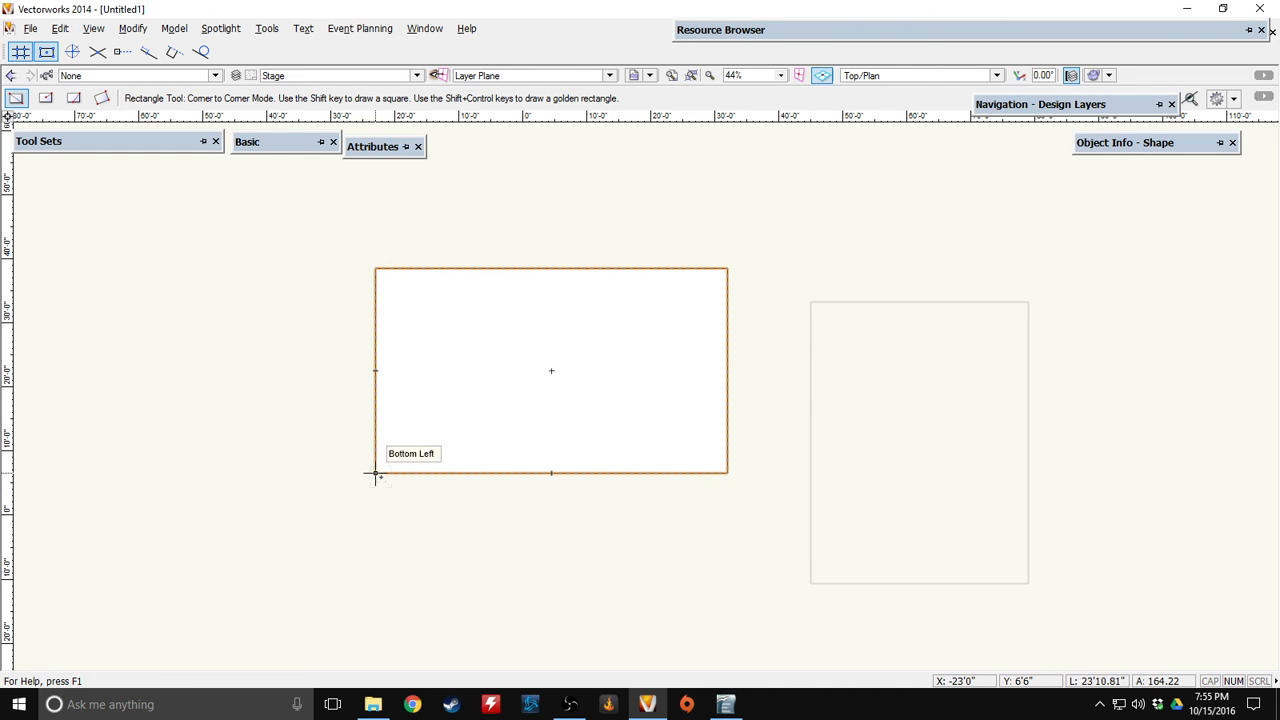
{"action": "mouse_move", "coordinate": [276, 145]}
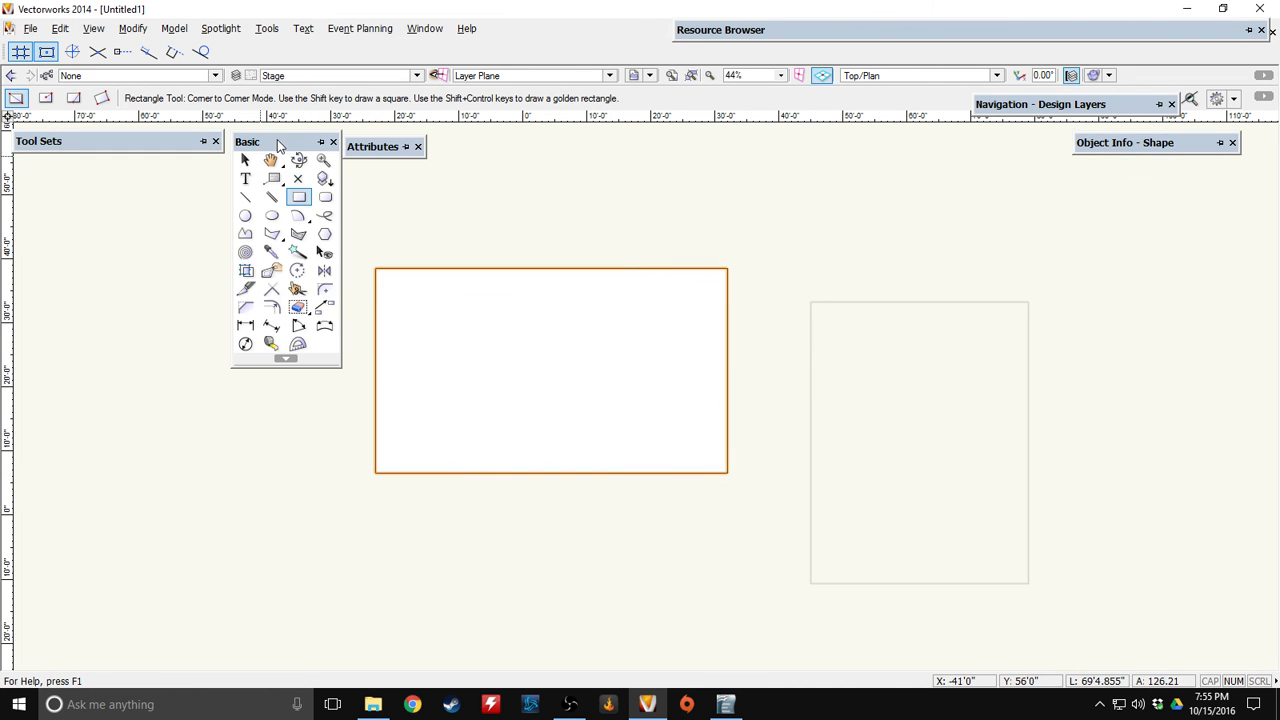
{"action": "left_click", "coordinate": [255, 199]}
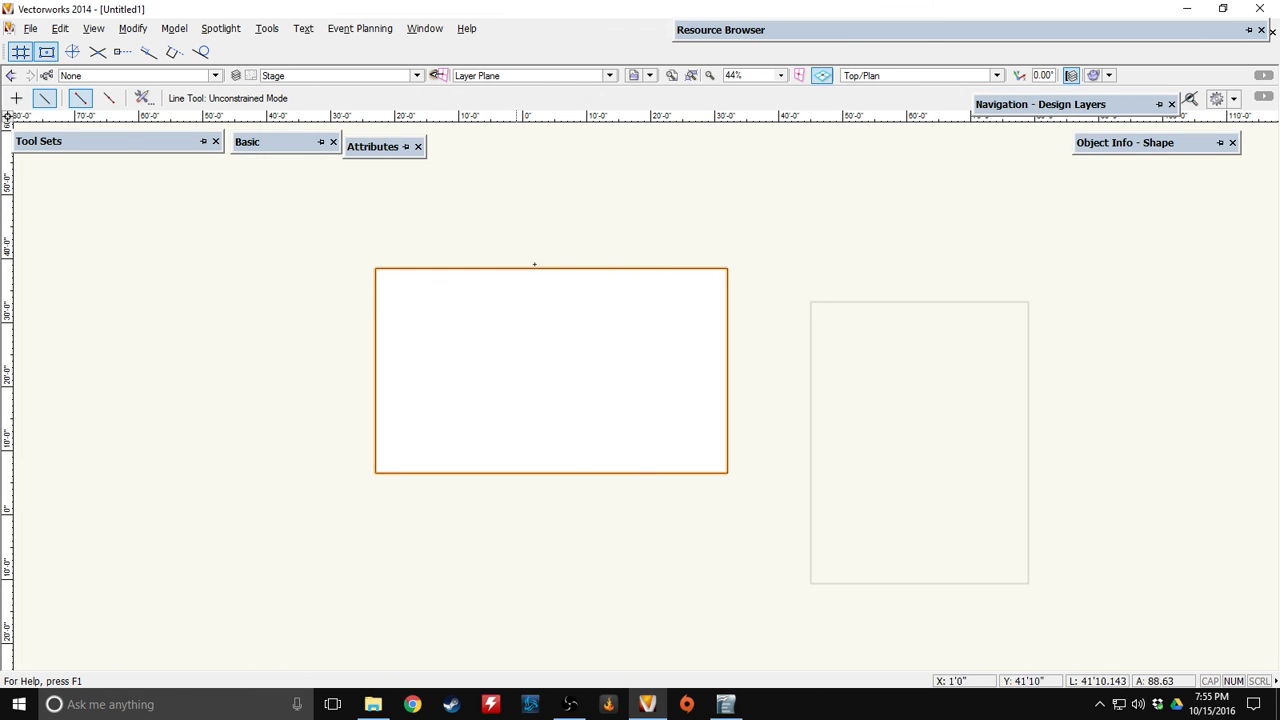
{"action": "left_click", "coordinate": [376, 473]}
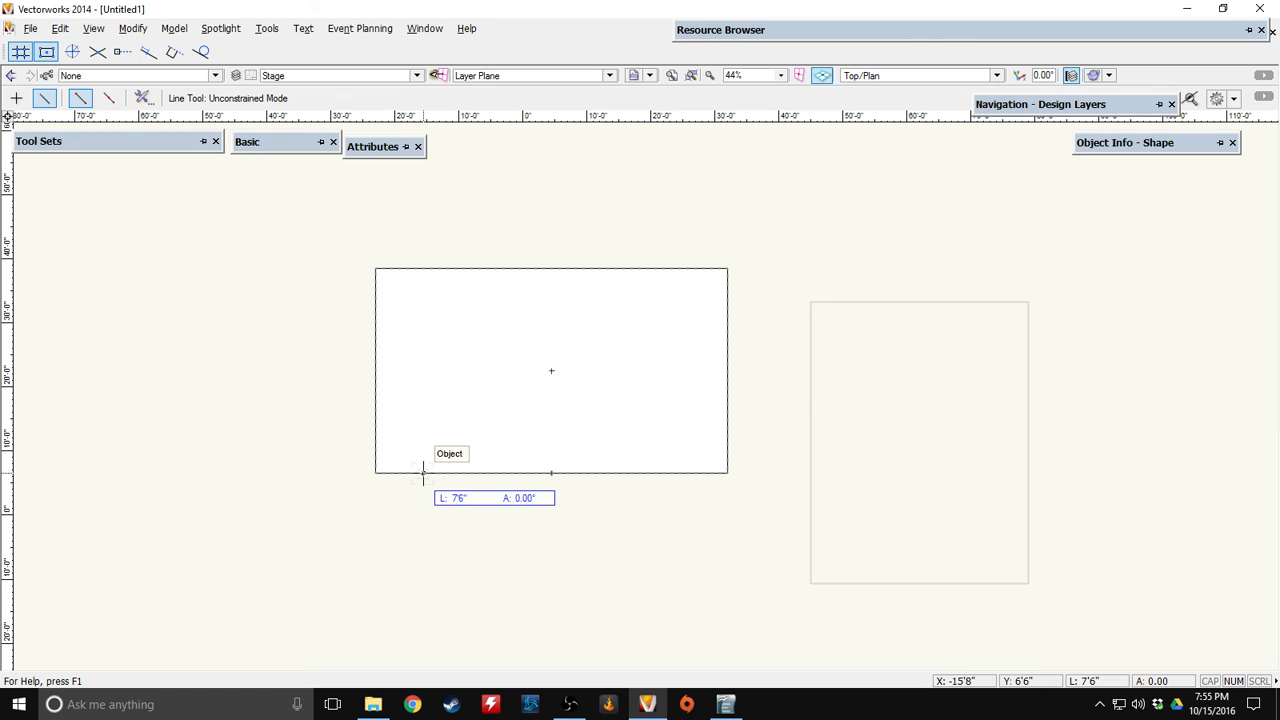
{"action": "type", "text": "7"}
{"action": "key", "text": "Return"}
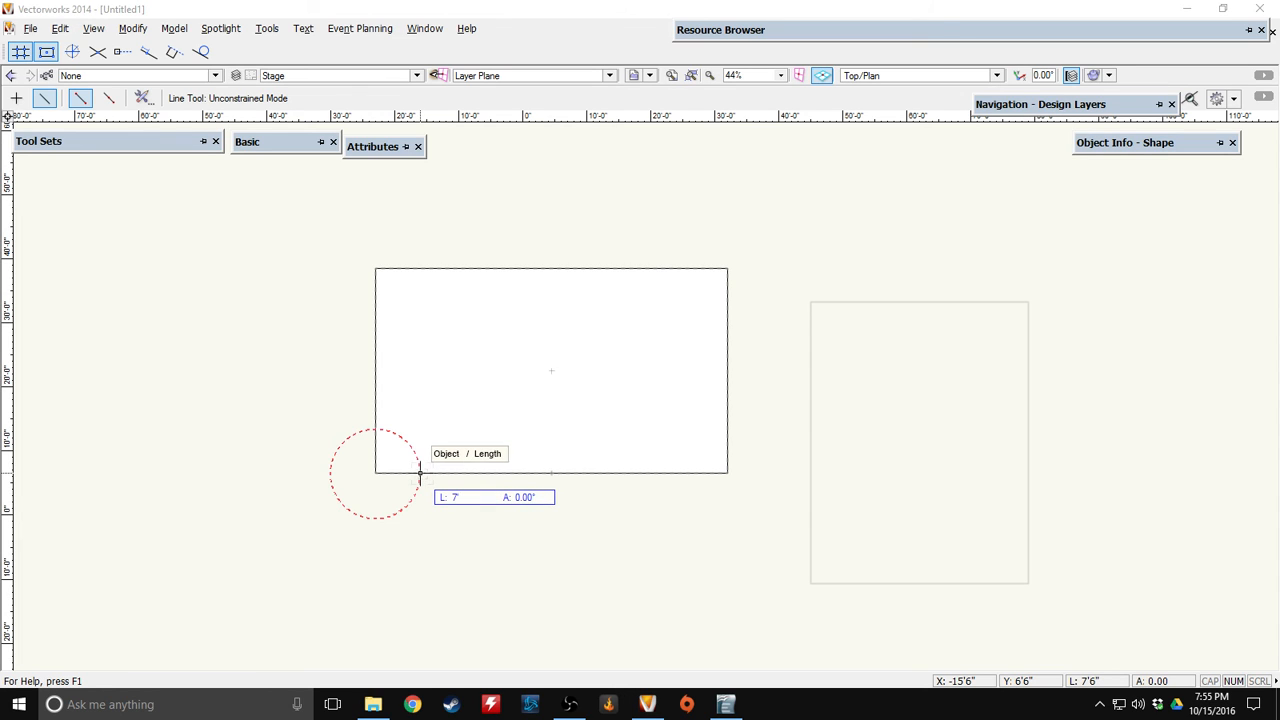
{"action": "left_click", "coordinate": [420, 473]}
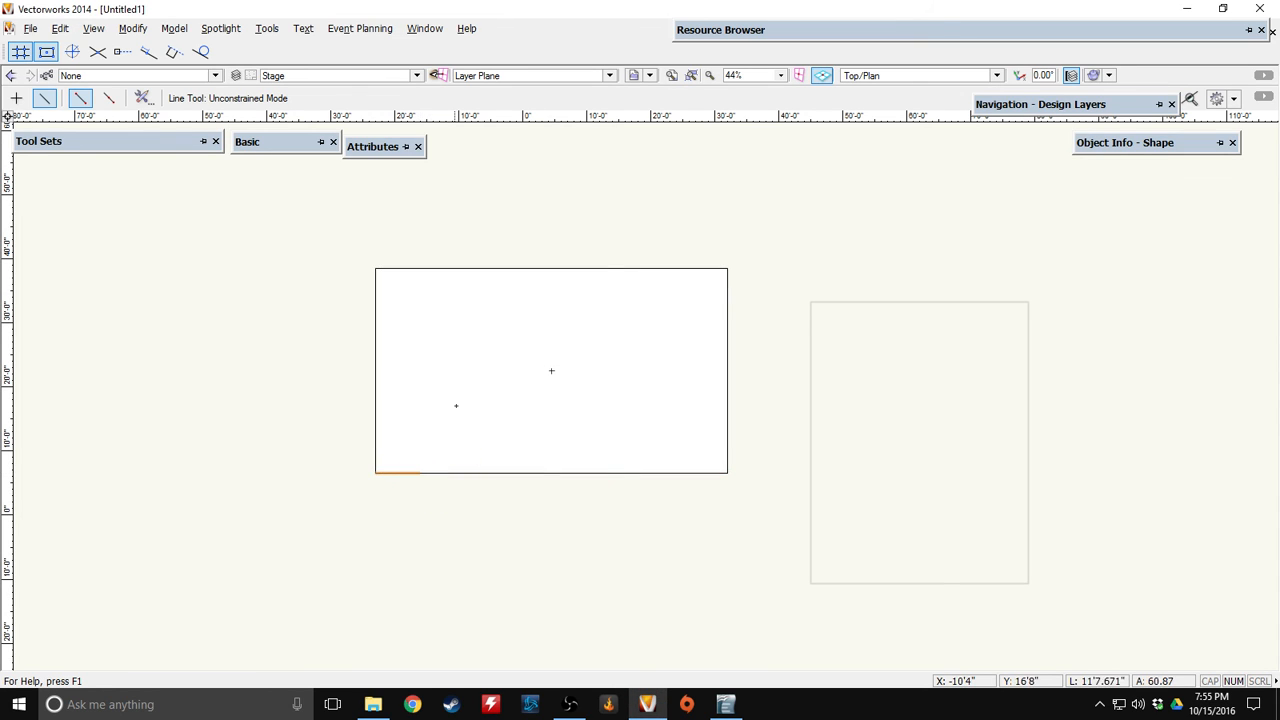
Draw a 7' line along the large rectangle's bottom edge, running inward from its bottom-right corner
{"action": "left_click", "coordinate": [720, 479]}
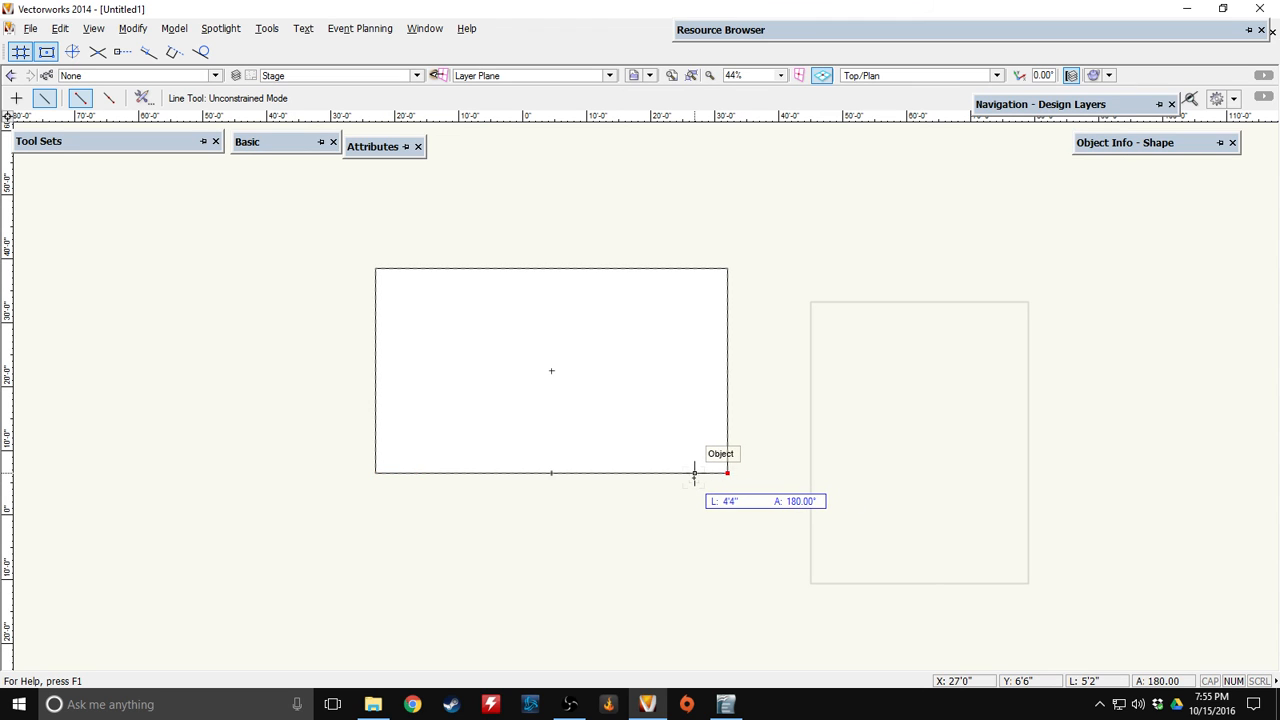
{"action": "type", "text": "7"}
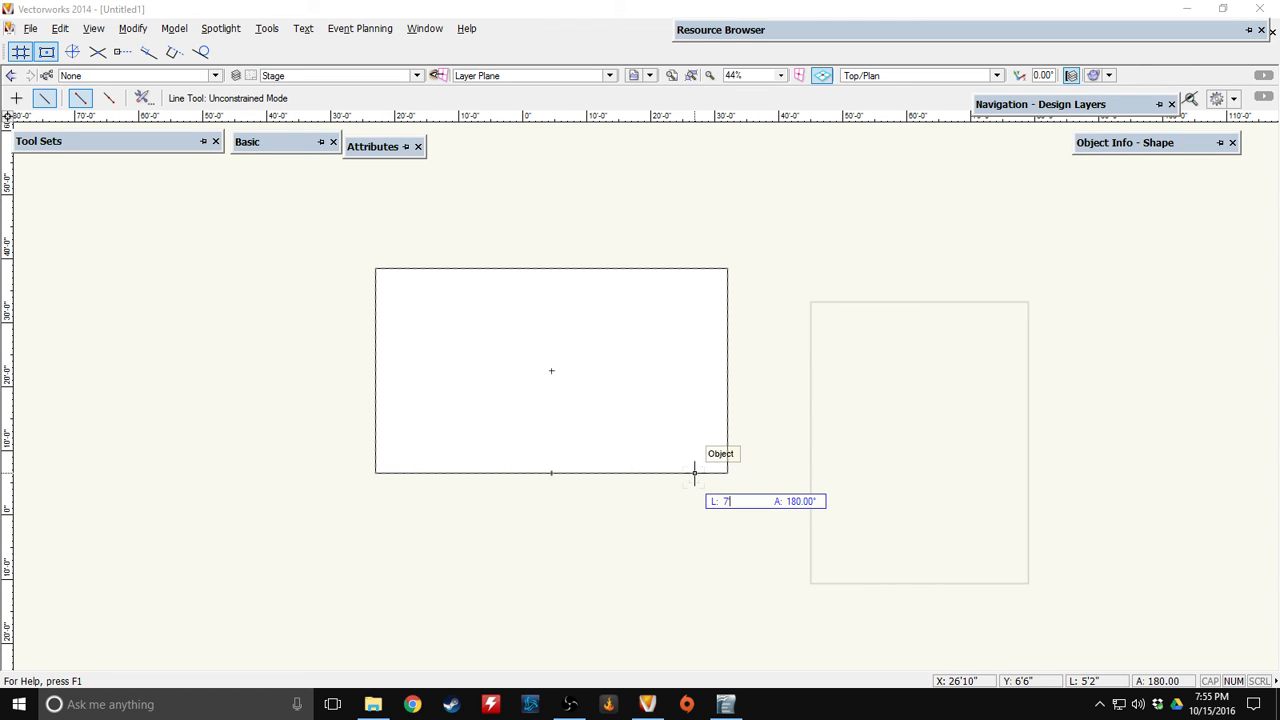
{"action": "type", "text": "'"}
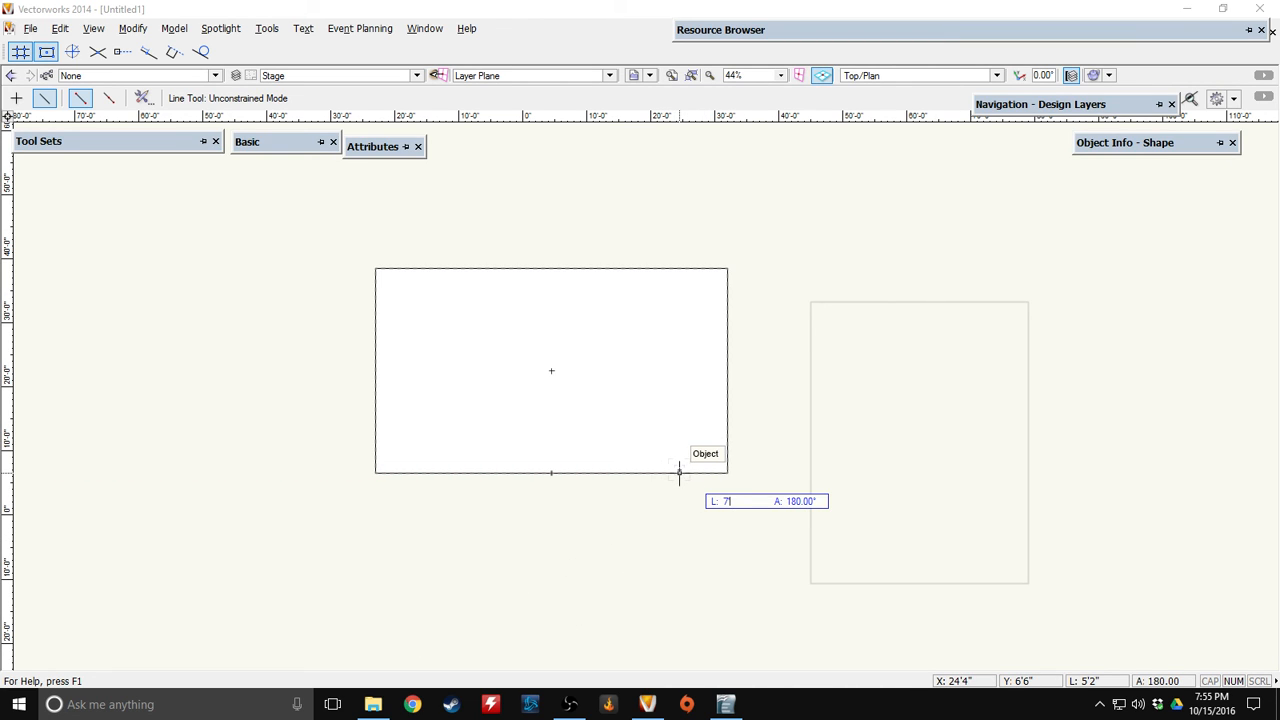
{"action": "type", "text": "6\""}
{"action": "key", "text": "Tab"}
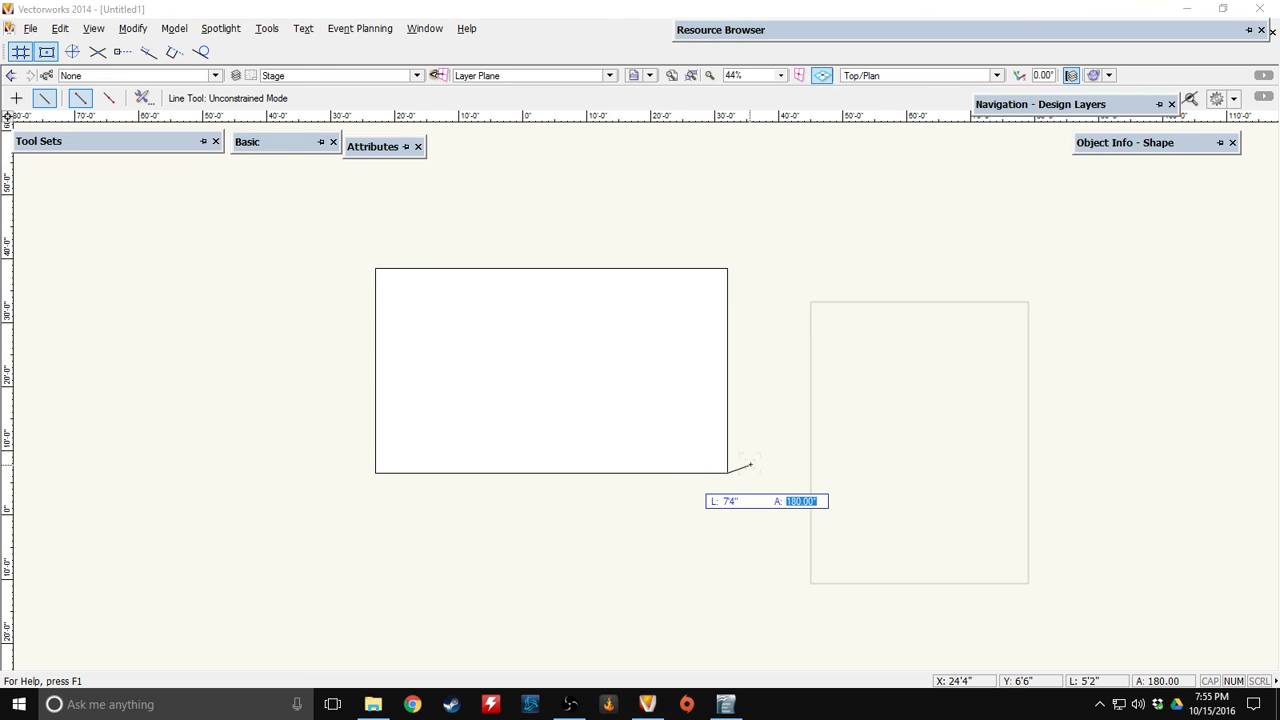
{"action": "key", "text": "Tab"}
{"action": "key", "text": "Tab"}
{"action": "key", "text": "Tab"}
{"action": "key", "text": "Tab"}
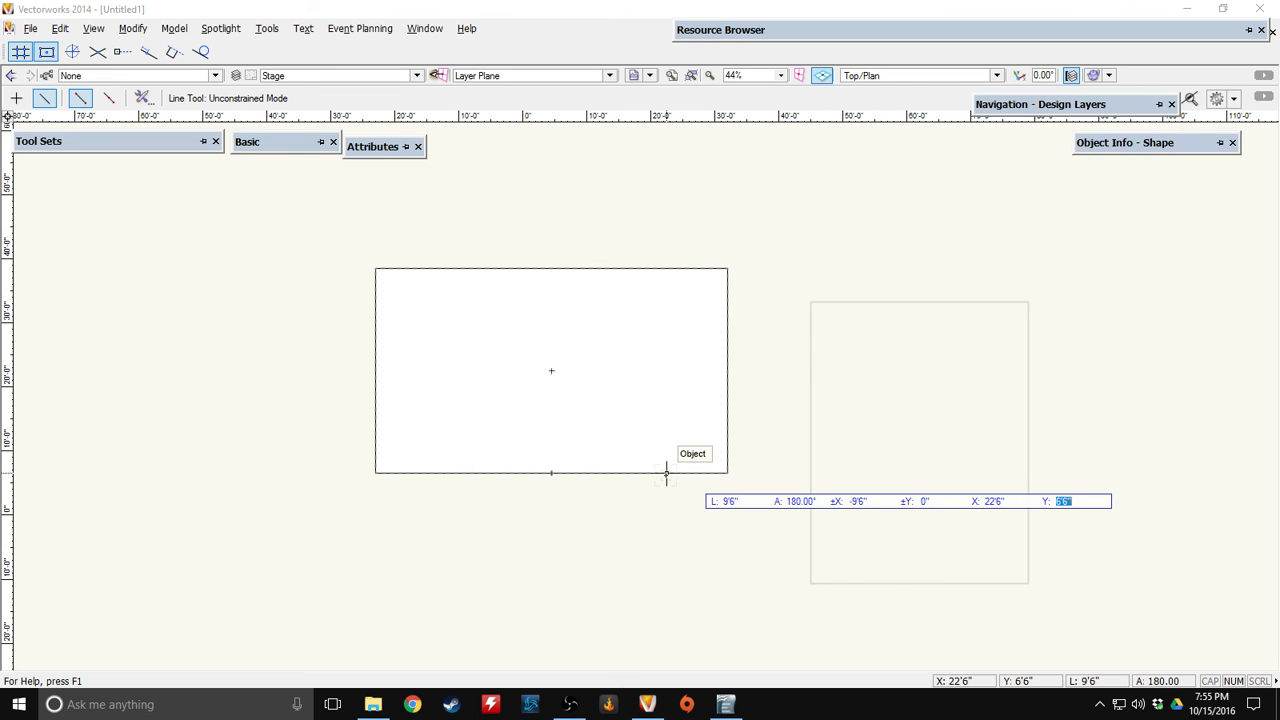
{"action": "key", "text": "Tab"}
{"action": "type", "text": "7"}
{"action": "key", "text": "Return"}
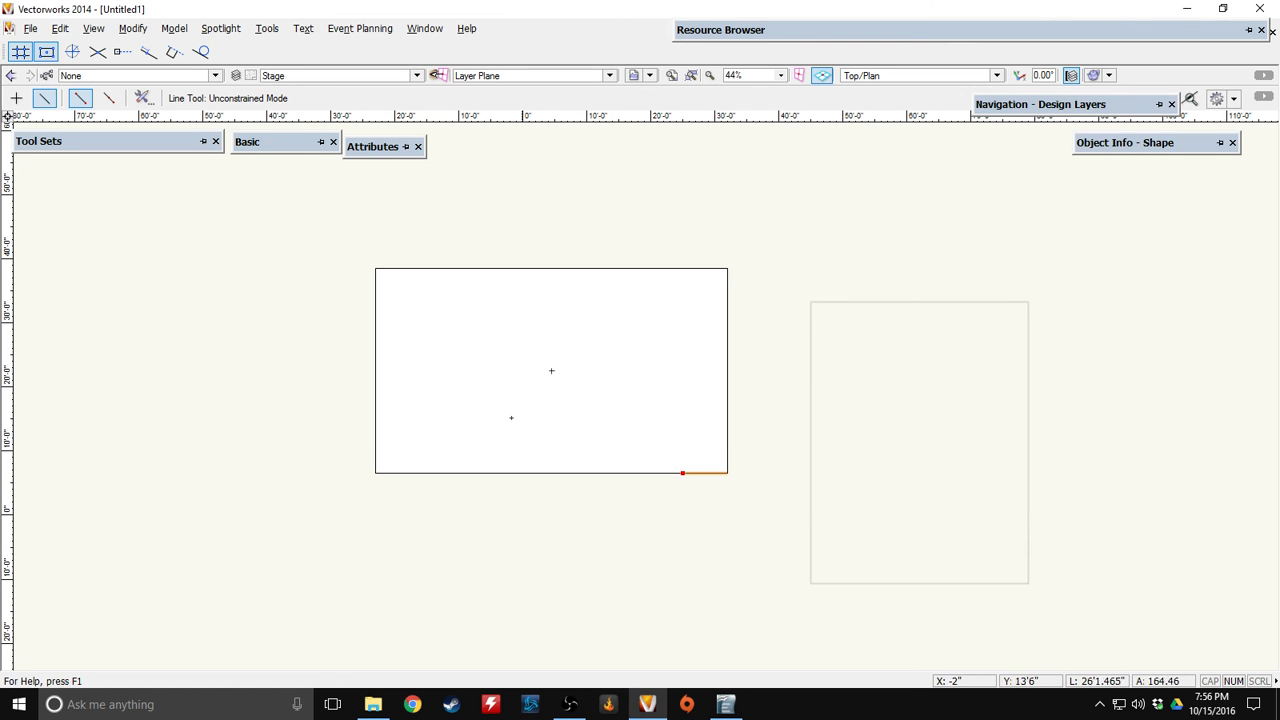
Start a corner-to-corner rectangle at the inner end of the left 7' line and turn on Smart Points snapping
{"action": "mouse_move", "coordinate": [270, 145]}
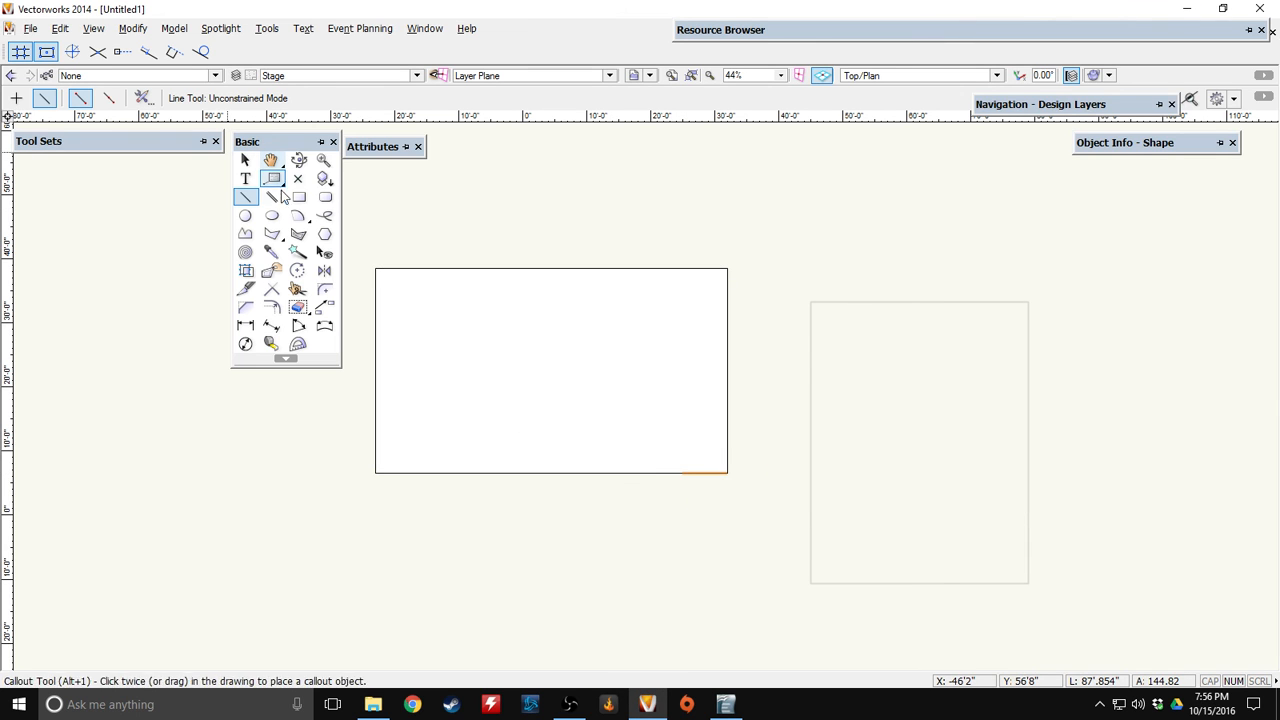
{"action": "left_click", "coordinate": [299, 197]}
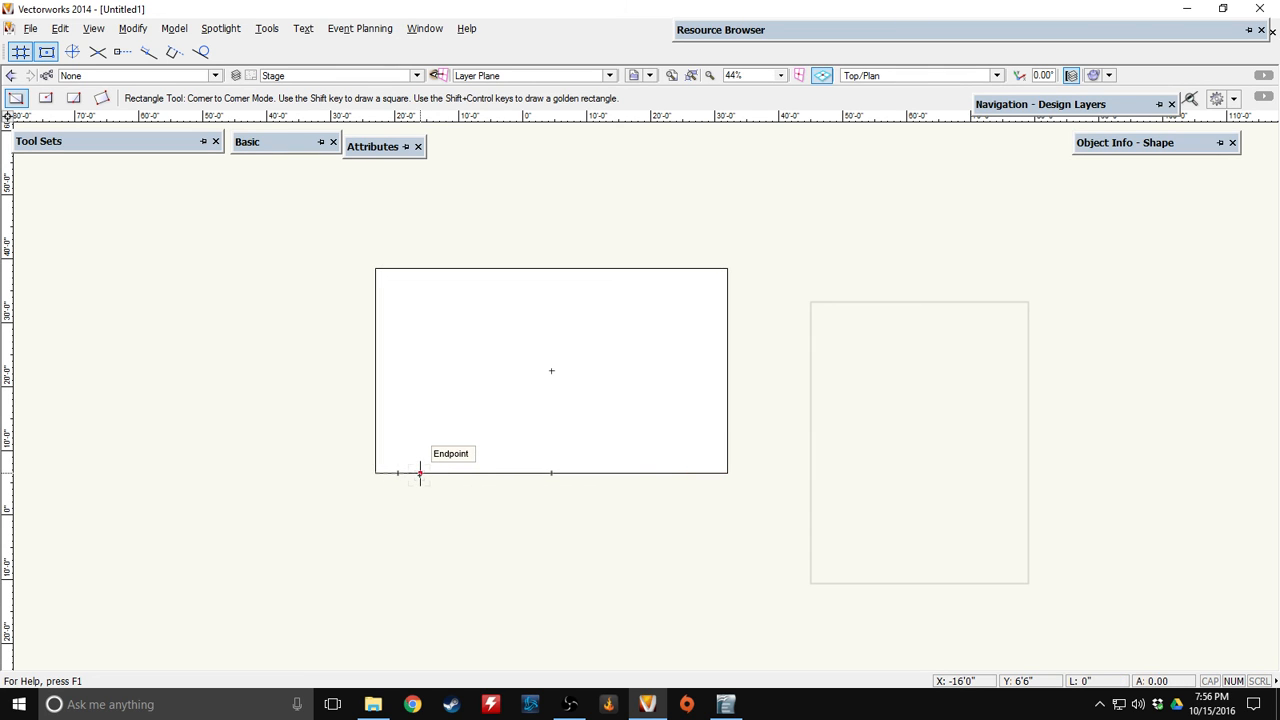
{"action": "left_click", "coordinate": [420, 472]}
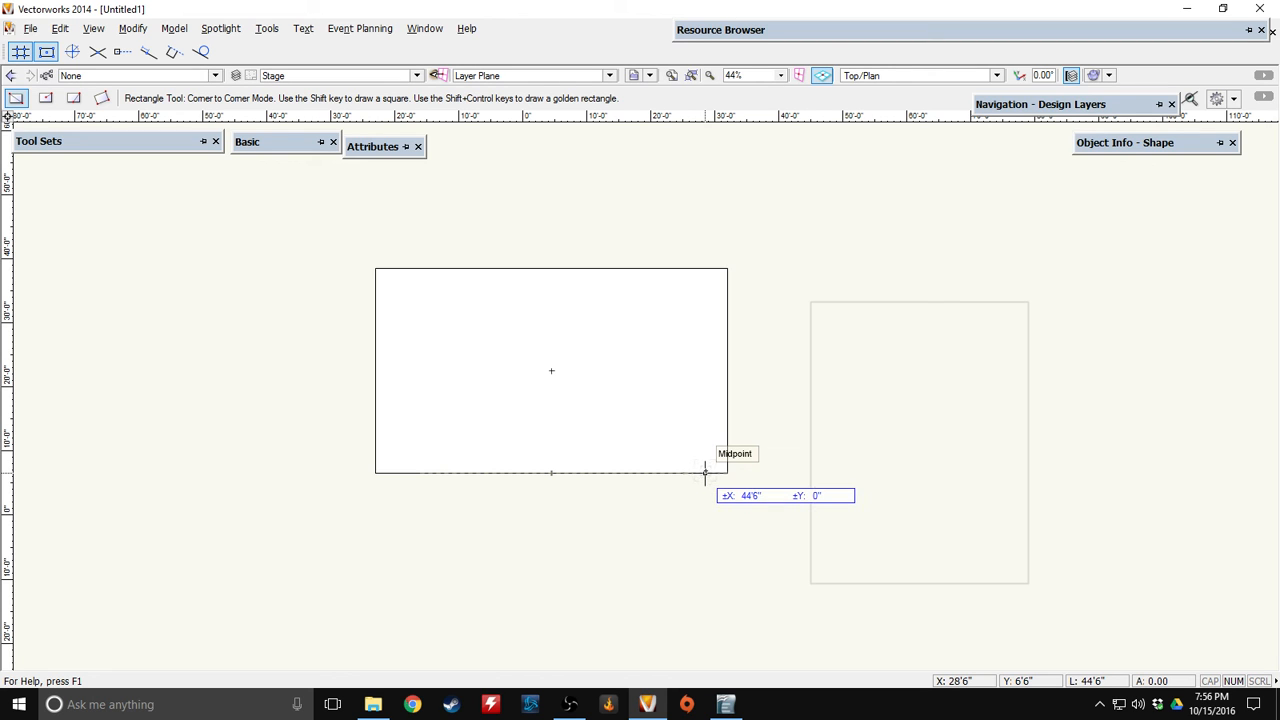
{"action": "scroll", "coordinate": [705, 472], "scroll_direction": "up", "scroll_amount": 3}
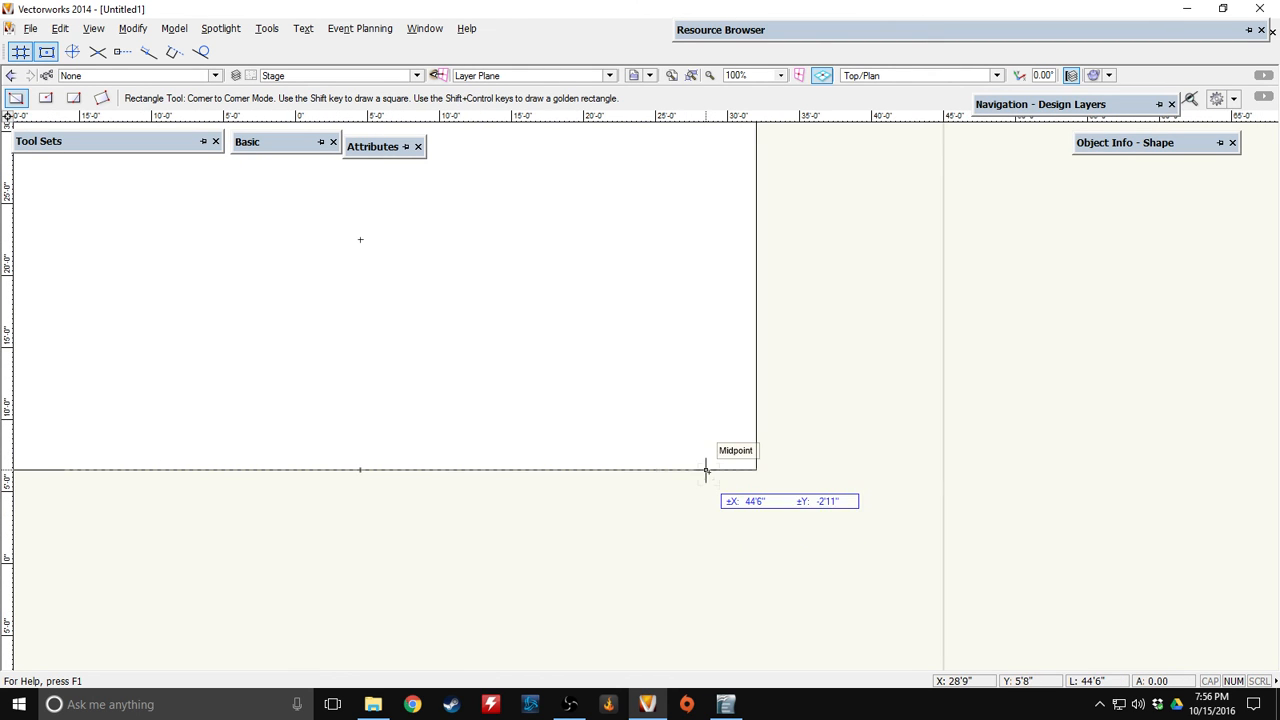
{"action": "left_click", "coordinate": [342, 156]}
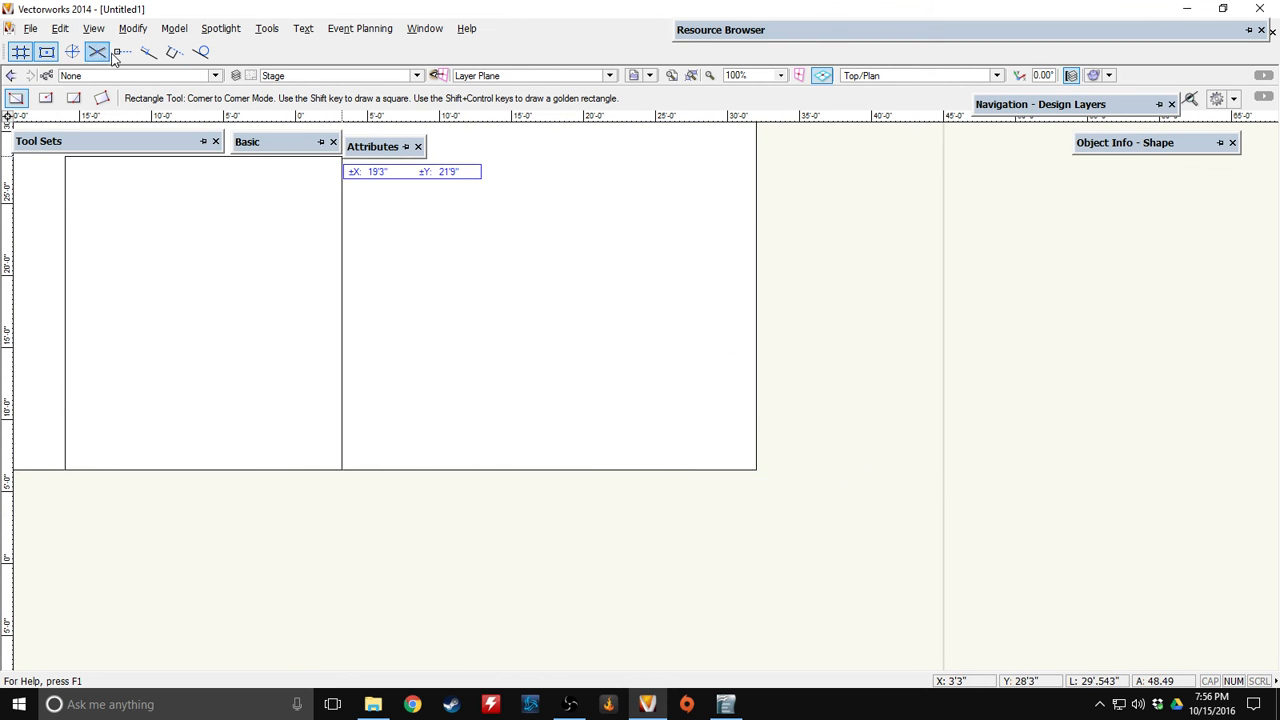
{"action": "left_click", "coordinate": [118, 56]}
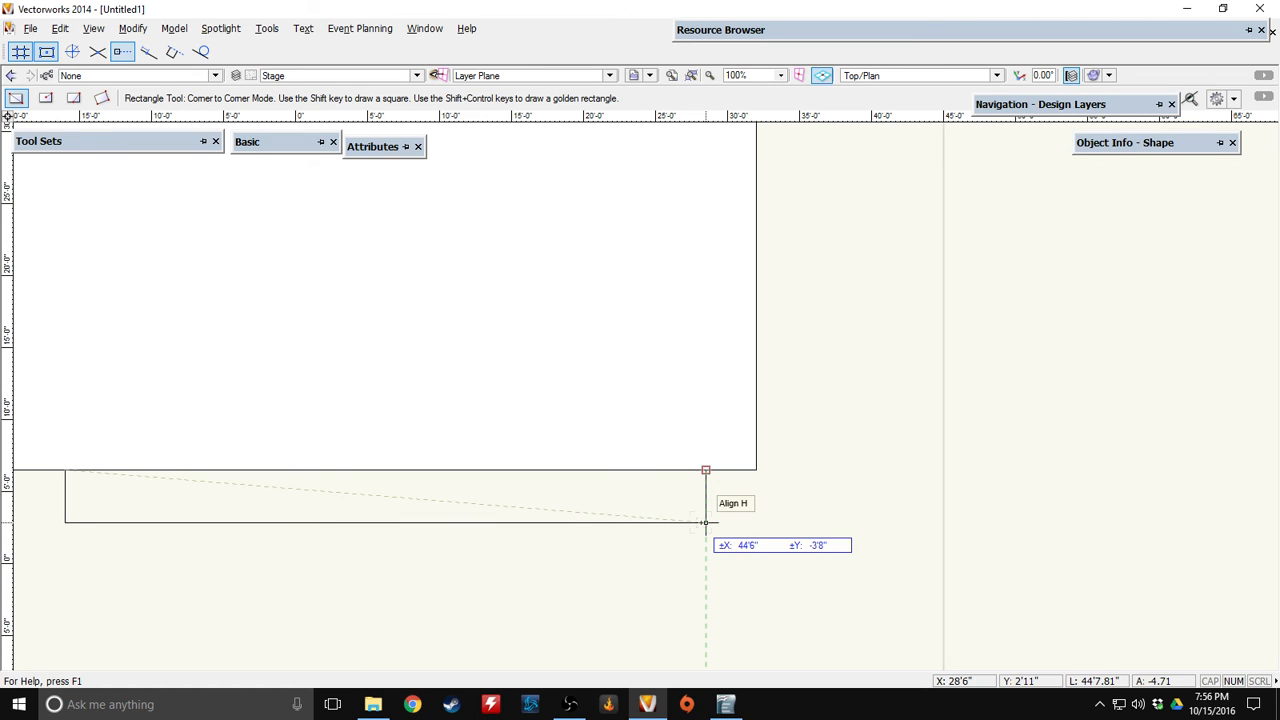
Try to complete the rectangle at 44'6" wide and 5' deep below the stage edge, and delete it
{"action": "key", "text": "Tab"}
{"action": "key", "text": "Tab"}
{"action": "key", "text": "BackSpace"}
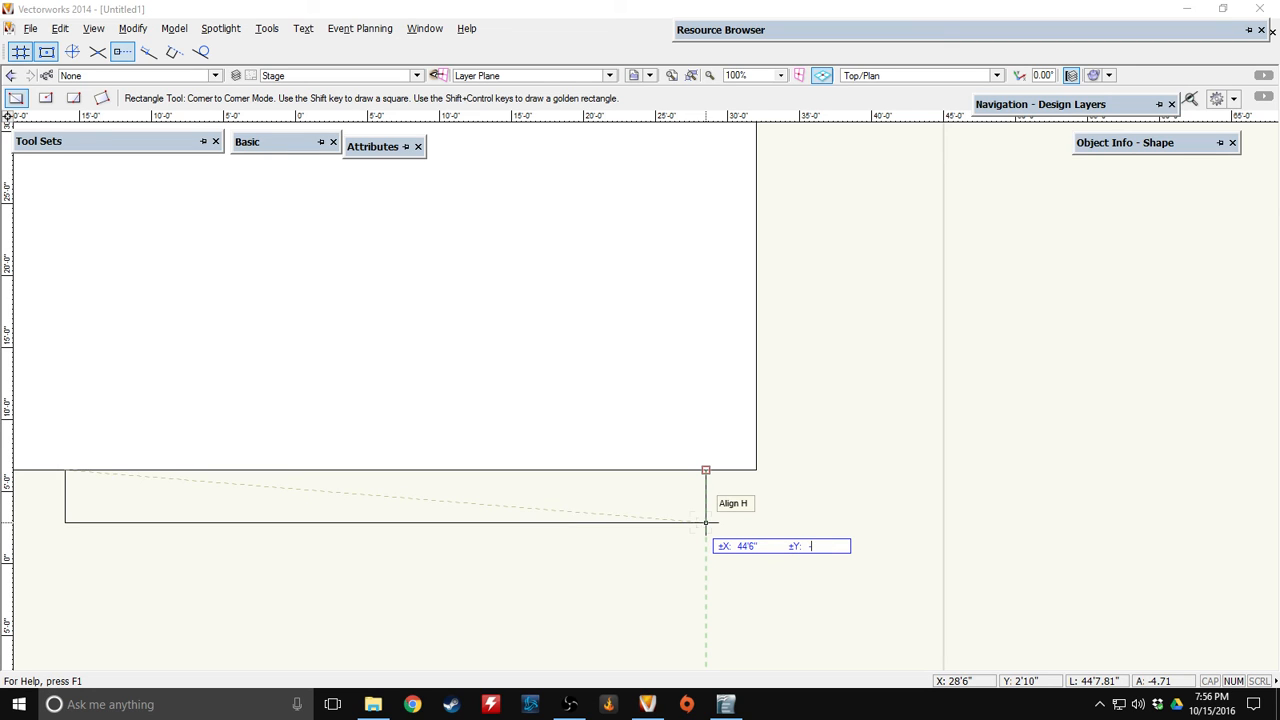
{"action": "key", "text": "Tab"}
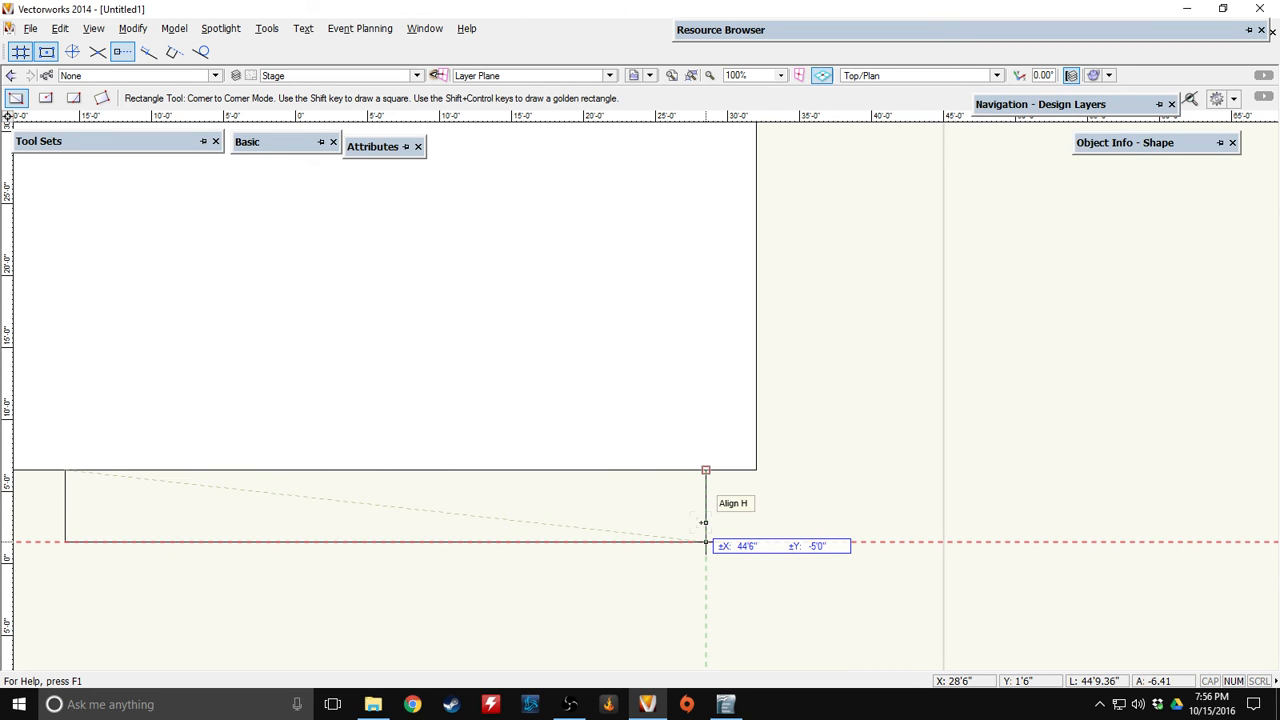
{"action": "key", "text": "Return"}
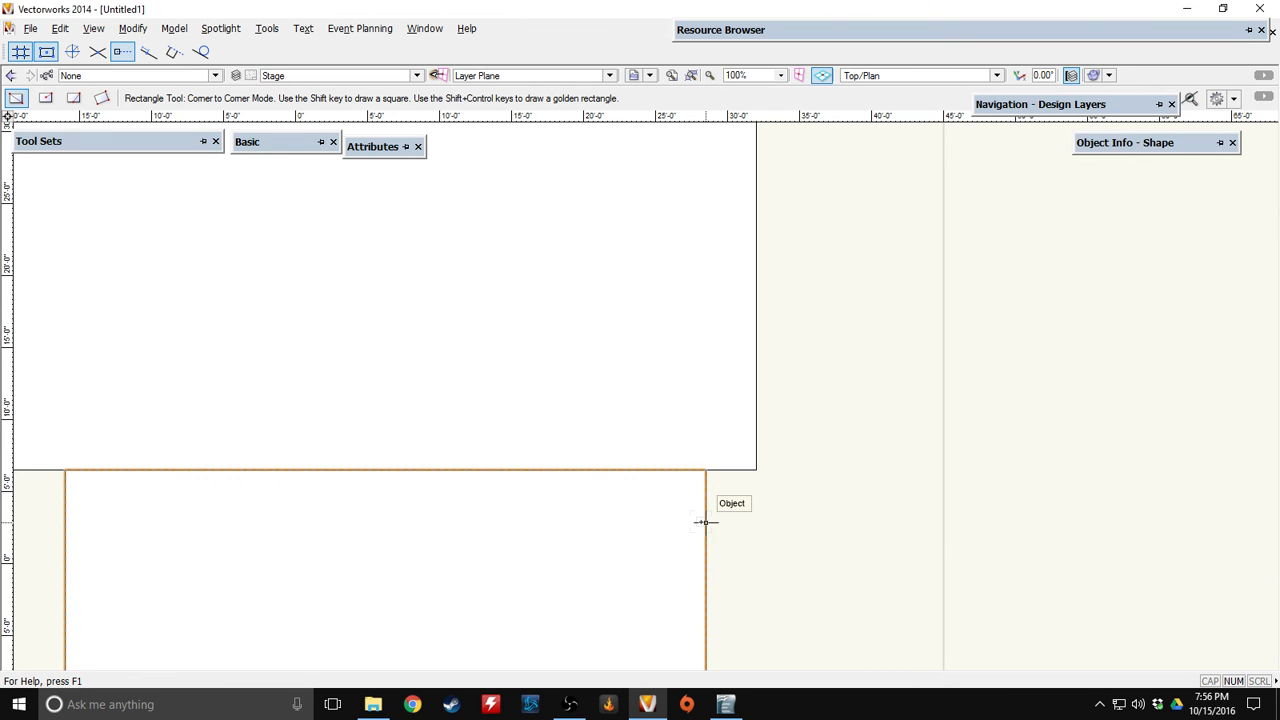
{"action": "scroll", "coordinate": [705, 522], "scroll_direction": "down", "scroll_amount": 4}
{"action": "scroll", "coordinate": [702, 523], "scroll_direction": "up", "scroll_amount": 1}
{"action": "key", "text": "Delete"}
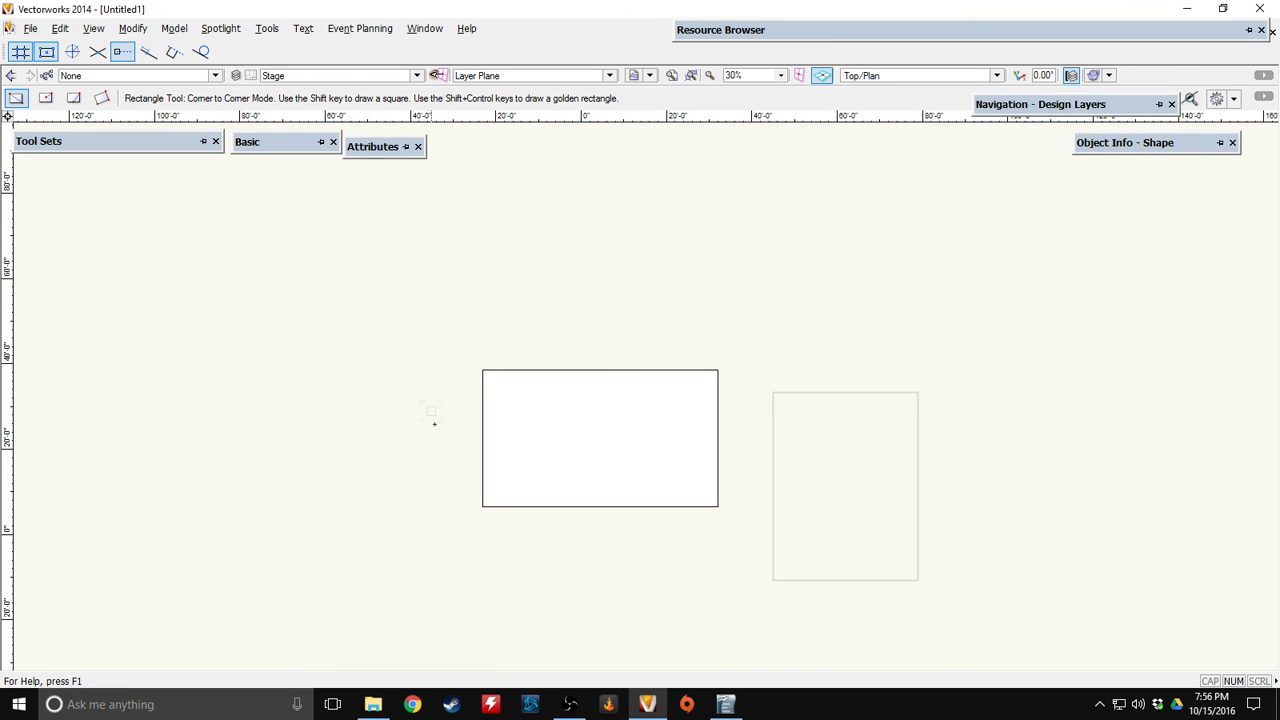
Draw a rectangle 41' wide and 5' deep below the large rectangle, between the inner ends of the two 7' lines
{"action": "left_click", "coordinate": [513, 506]}
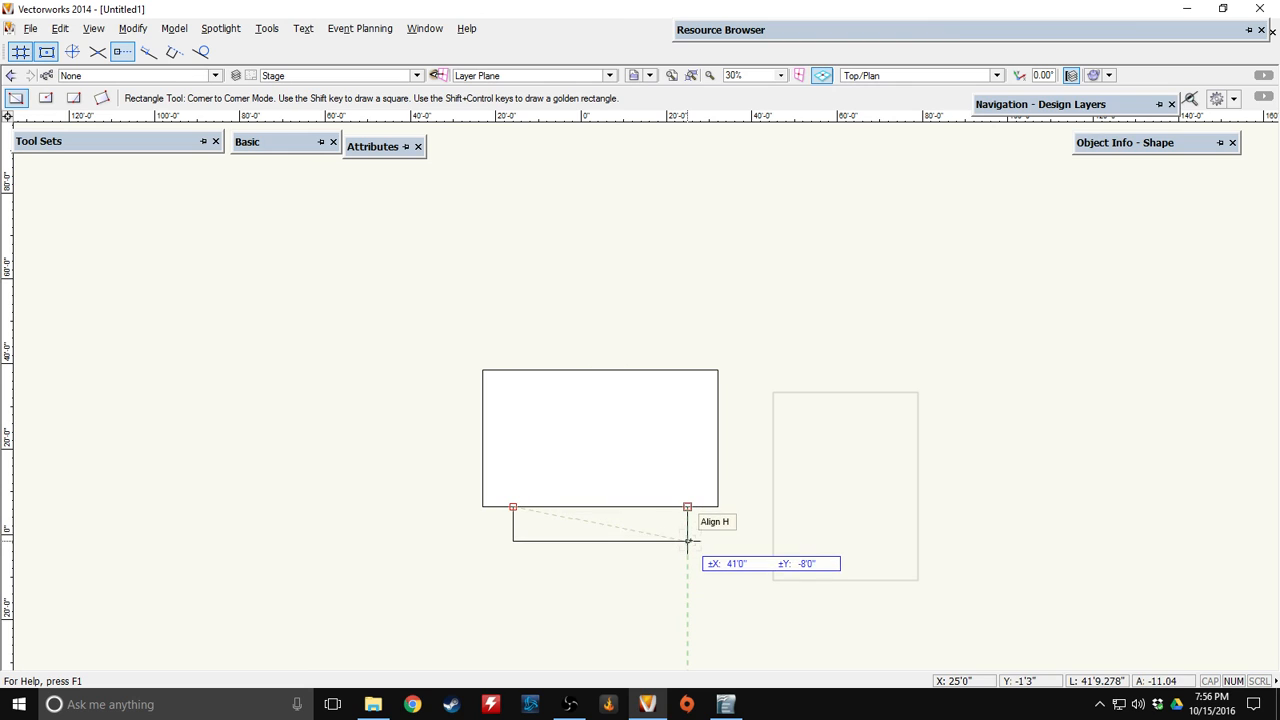
{"action": "key", "text": "Tab"}
{"action": "key", "text": "Tab"}
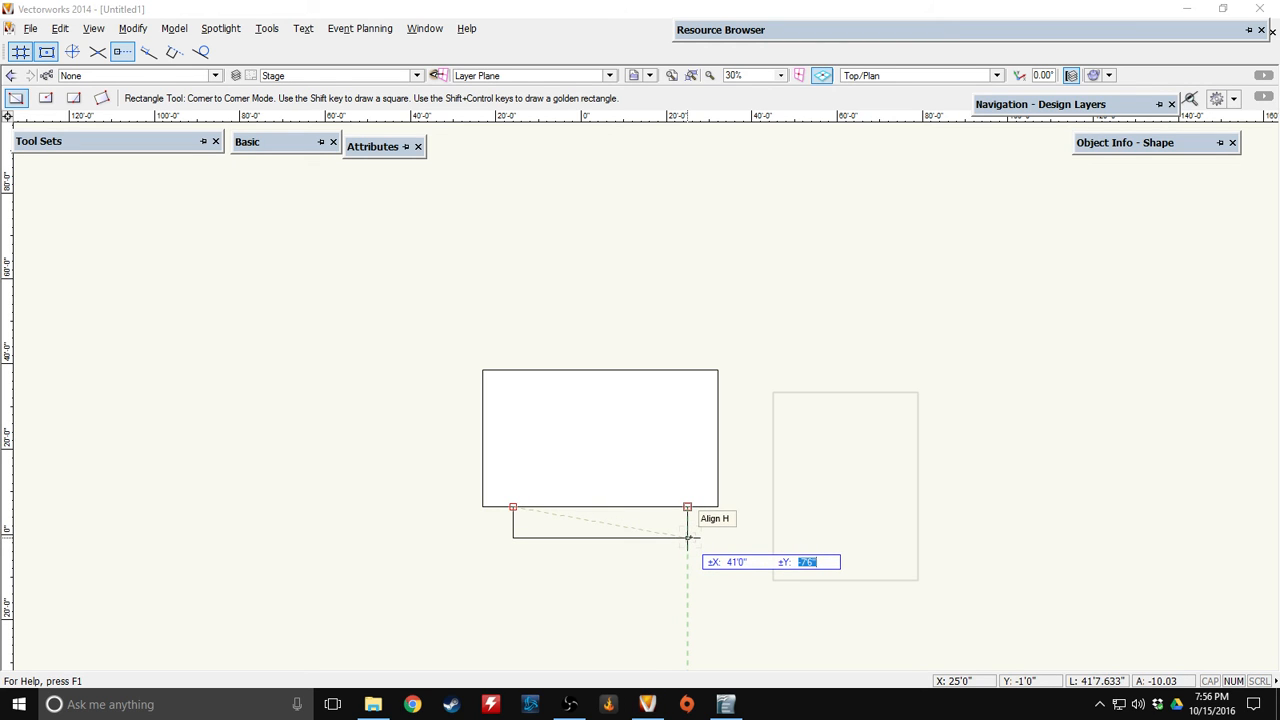
{"action": "type", "text": "-5"}
{"action": "key", "text": "Tab"}
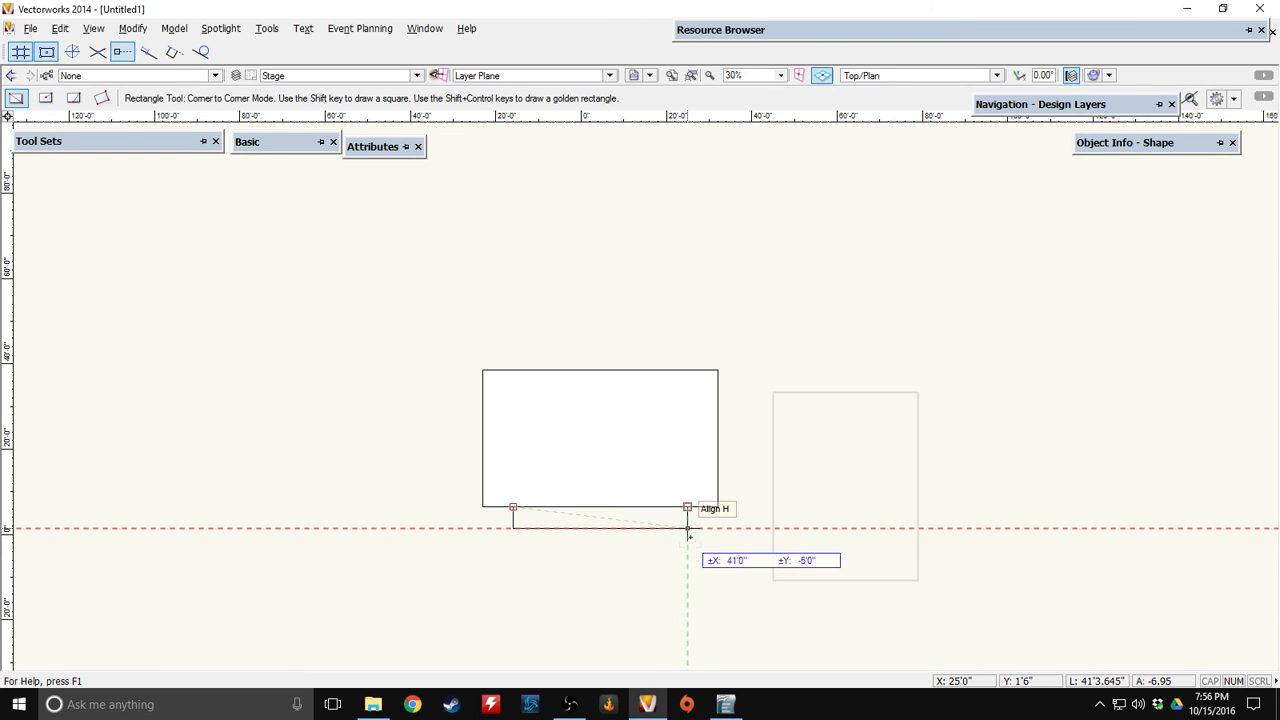
{"action": "key", "text": "Return"}
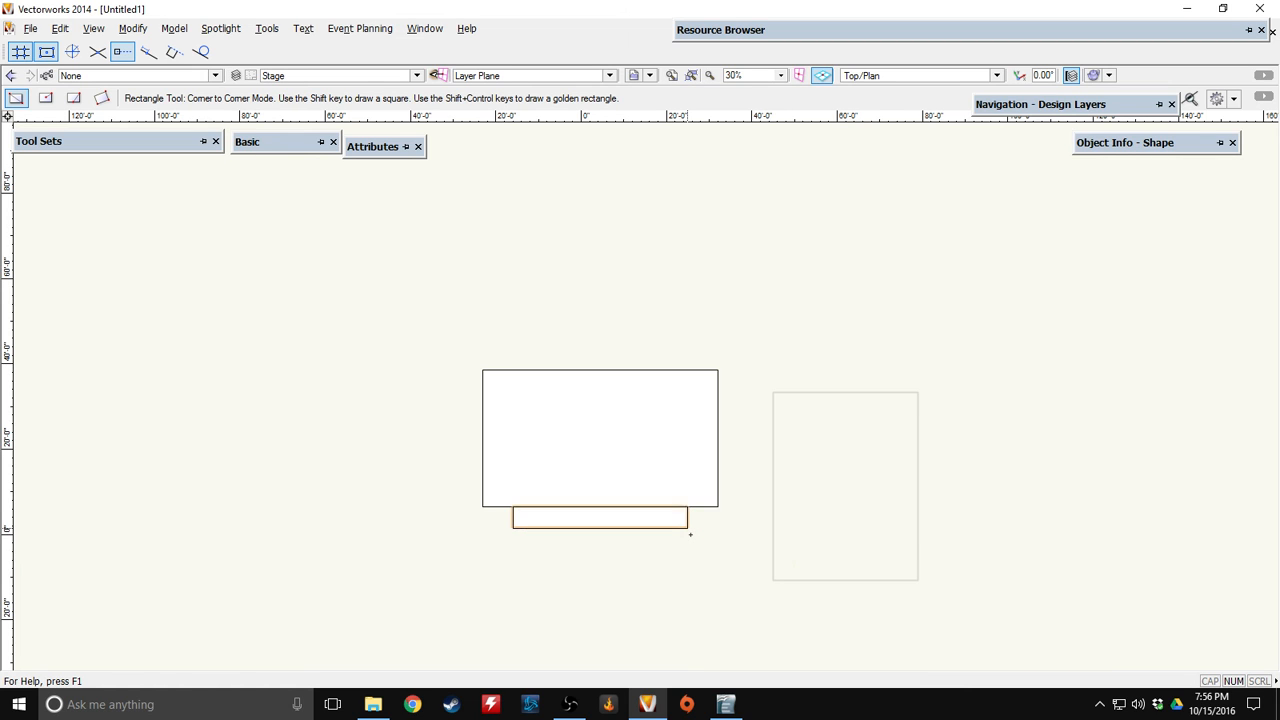
Set the fill of both the large rectangle and the narrow rectangle below it to None, and deselect them
{"action": "scroll", "coordinate": [643, 560], "scroll_direction": "up", "scroll_amount": 4}
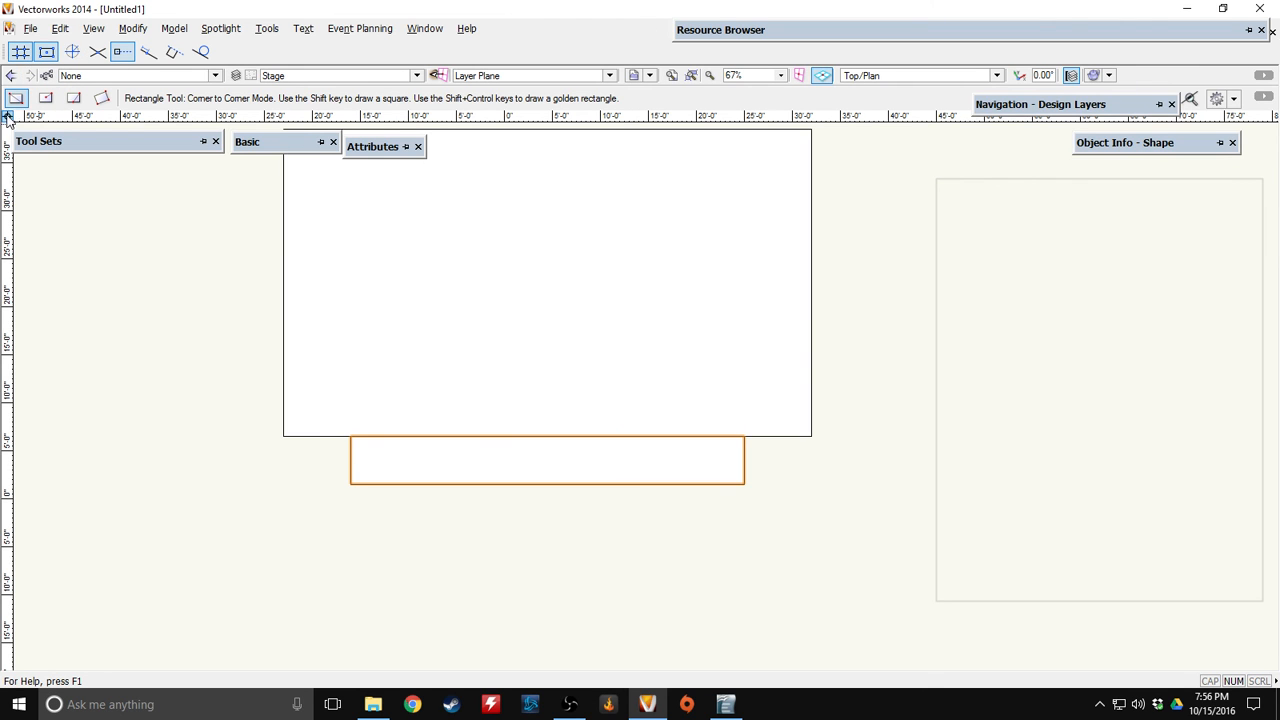
{"action": "mouse_move", "coordinate": [280, 146]}
{"action": "left_click", "coordinate": [246, 160]}
{"action": "left_click", "coordinate": [523, 286]}
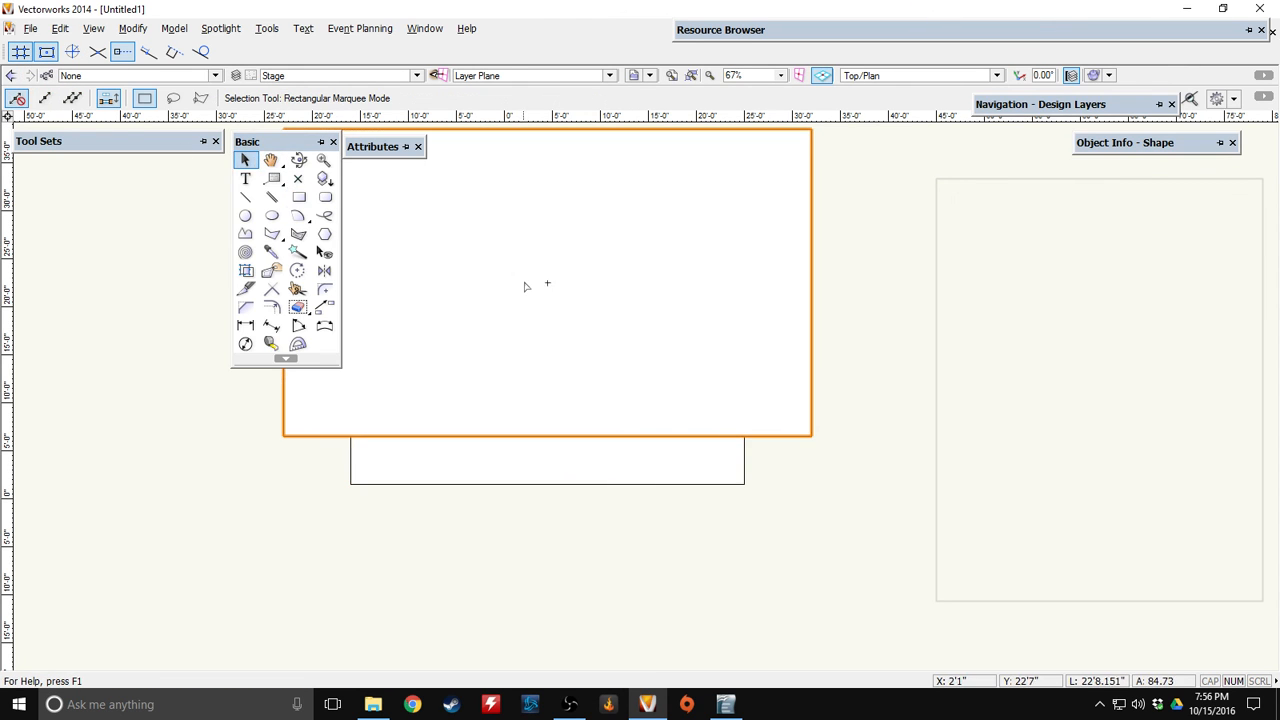
{"action": "left_click_drag", "start_coordinate": [523, 286], "coordinate": [525, 320]}
{"action": "left_click", "coordinate": [480, 508], "text": "shift"}
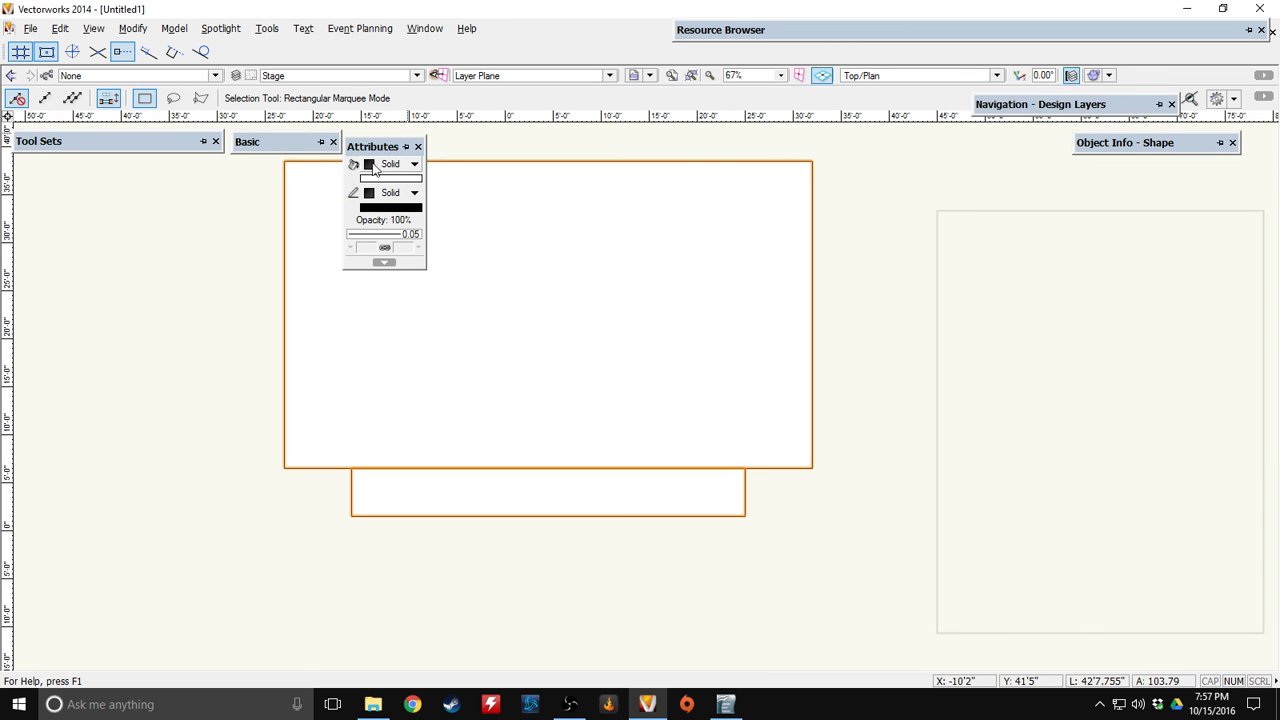
{"action": "left_click", "coordinate": [390, 165]}
{"action": "left_click", "coordinate": [407, 181]}
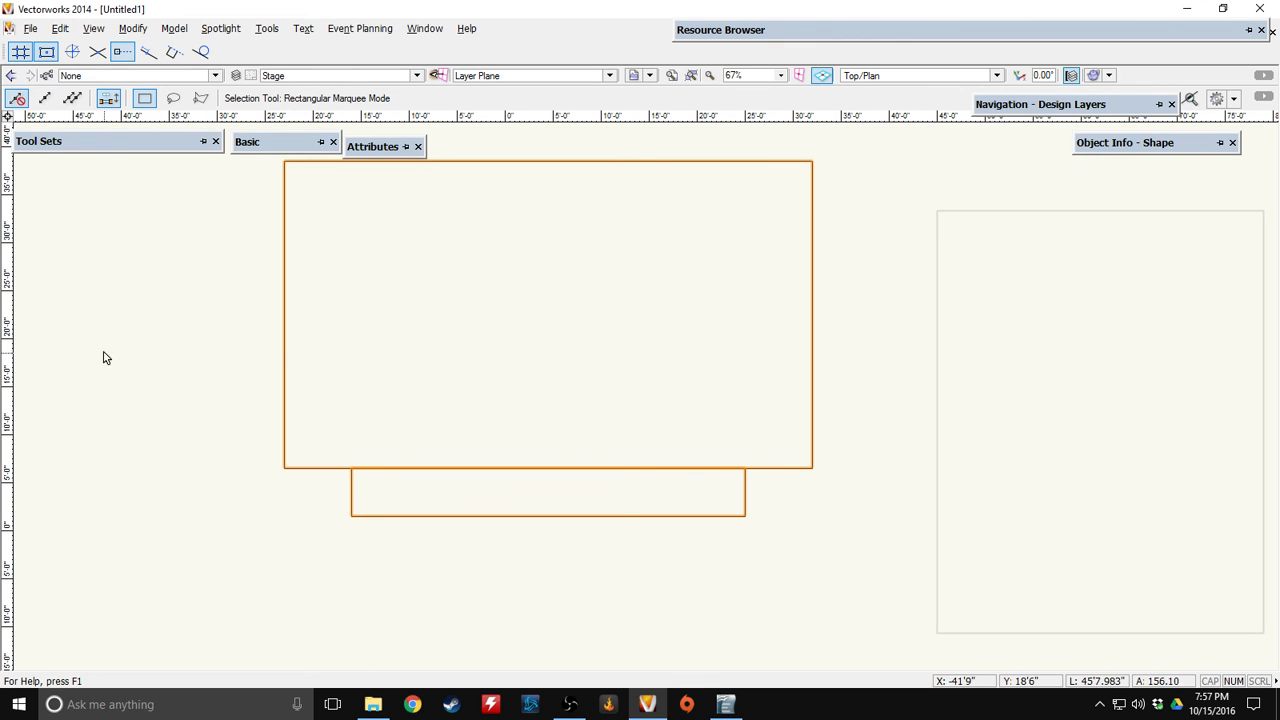
{"action": "middle_click_drag", "start_coordinate": [189, 321], "coordinate": [177, 364]}
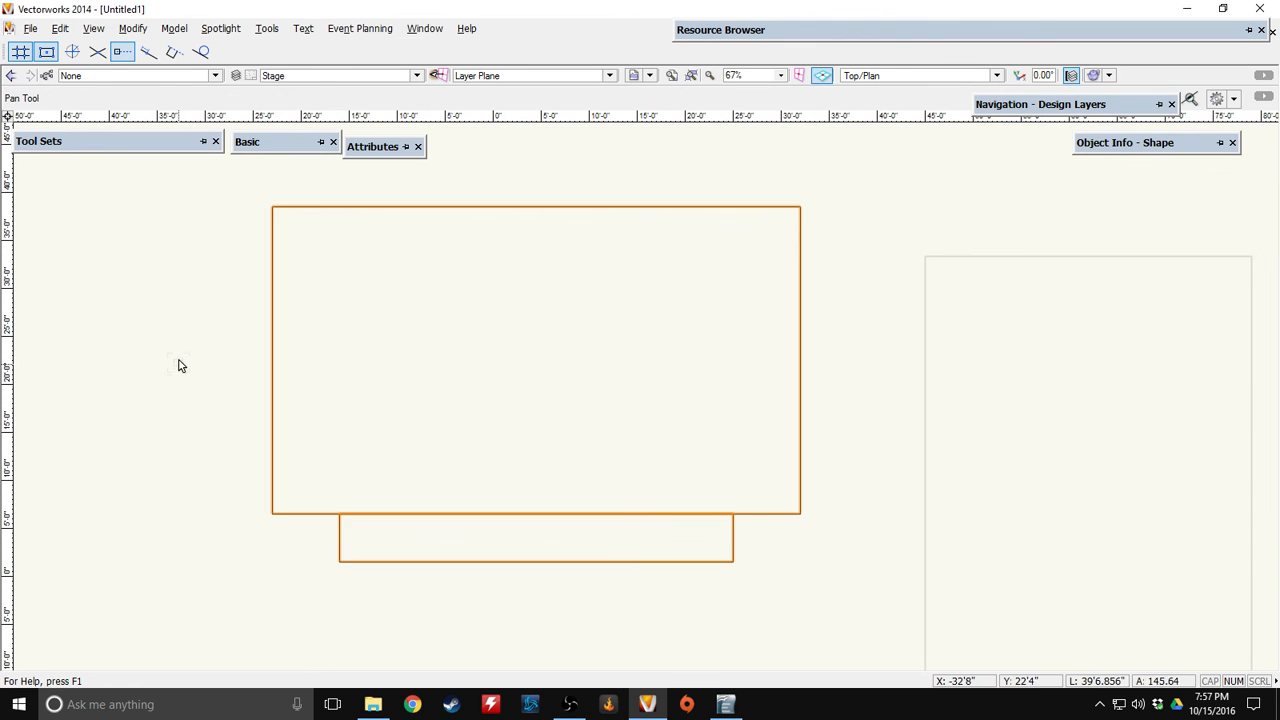
{"action": "left_click", "coordinate": [177, 364]}
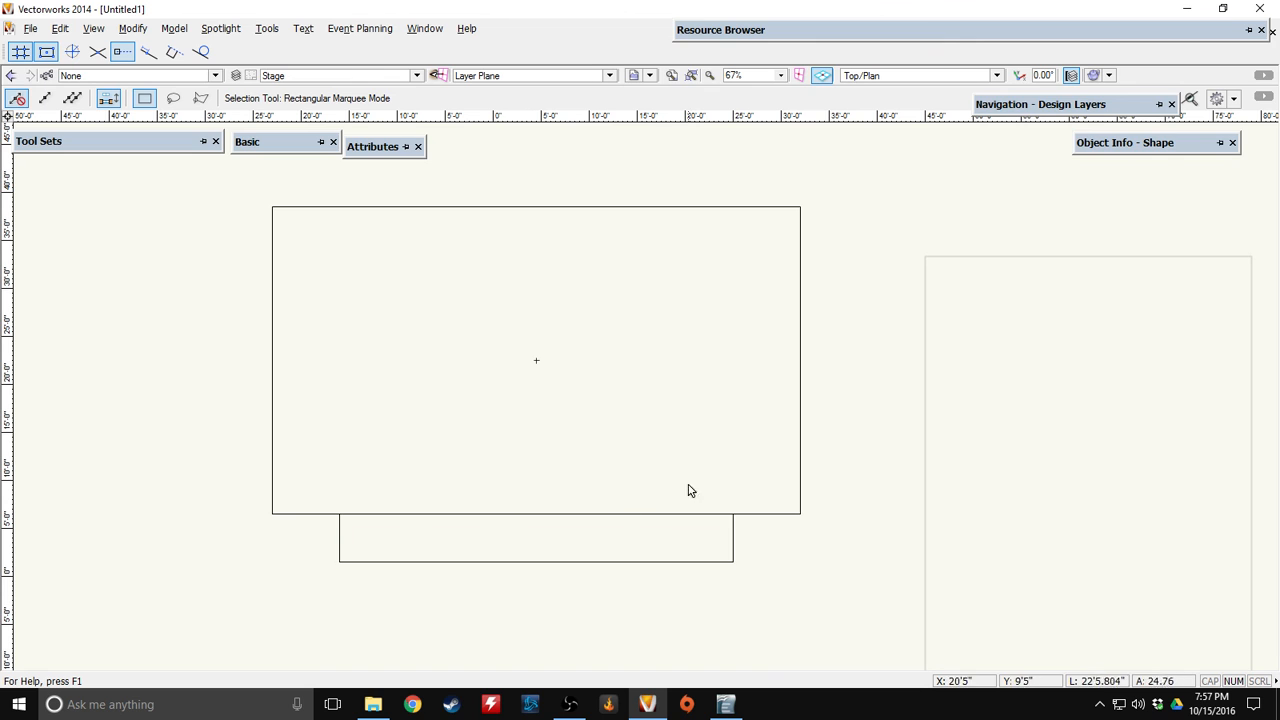
Draw a vertical center line from the midpoint of the large rectangle's top edge down past the narrow rectangle's bottom edge
{"action": "middle_click_drag", "start_coordinate": [634, 640], "coordinate": [660, 510]}
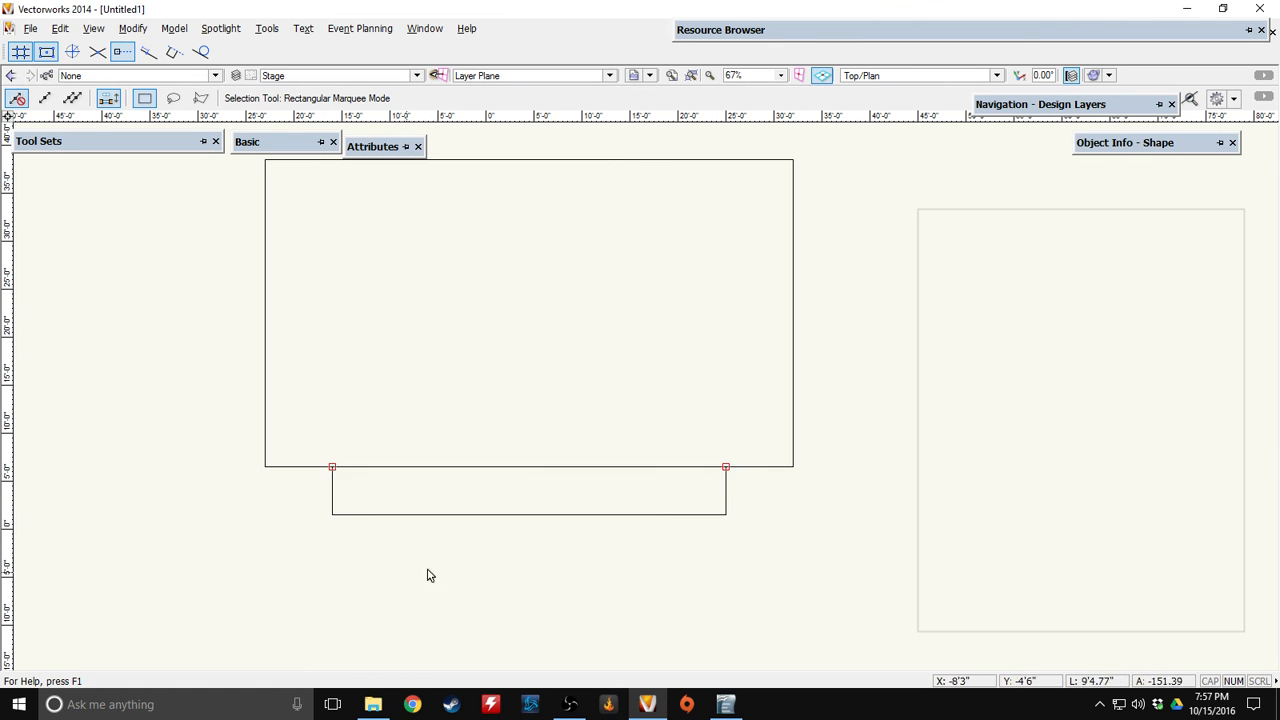
{"action": "middle_click_drag", "start_coordinate": [543, 564], "coordinate": [519, 585]}
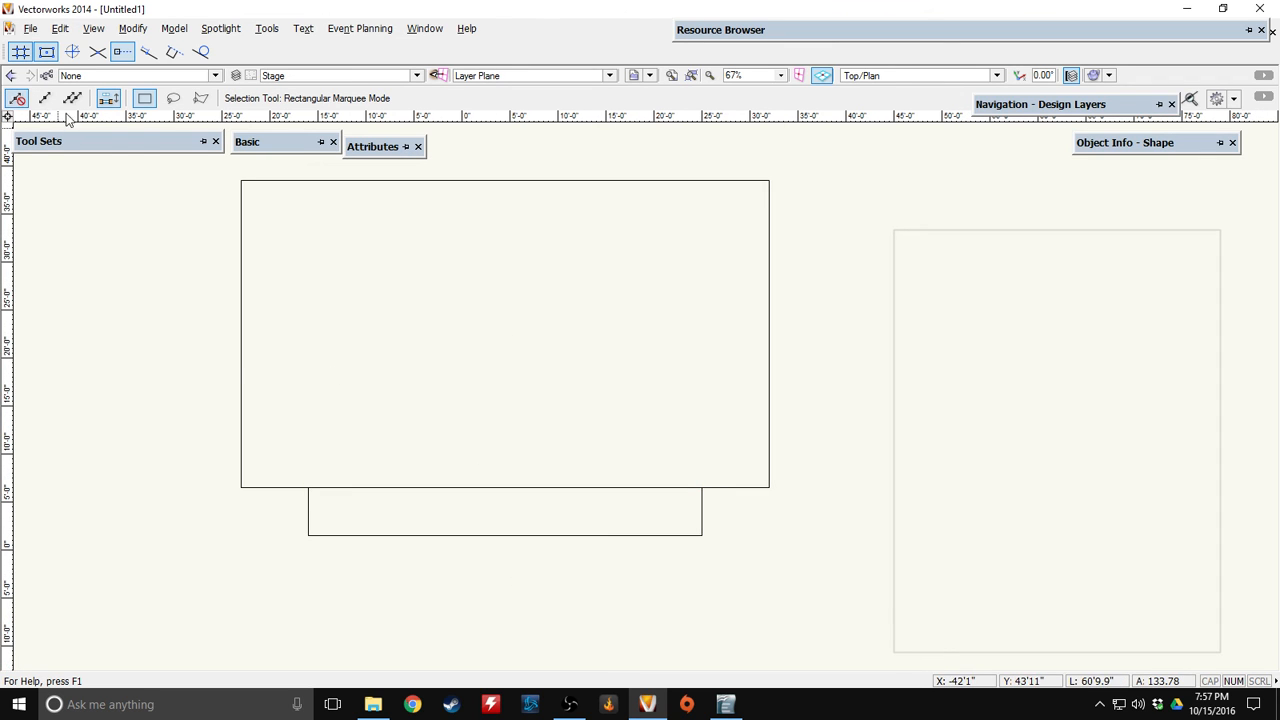
{"action": "mouse_move", "coordinate": [247, 142]}
{"action": "left_click", "coordinate": [245, 197]}
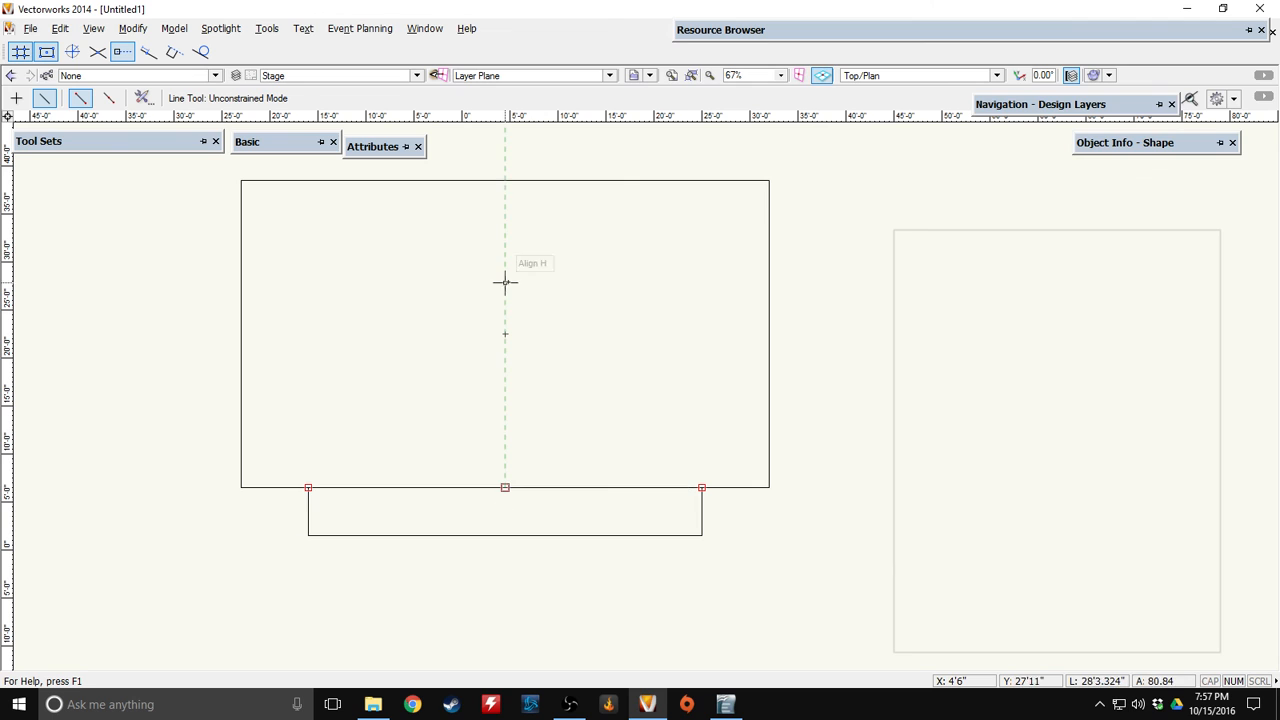
{"action": "left_click", "coordinate": [505, 181]}
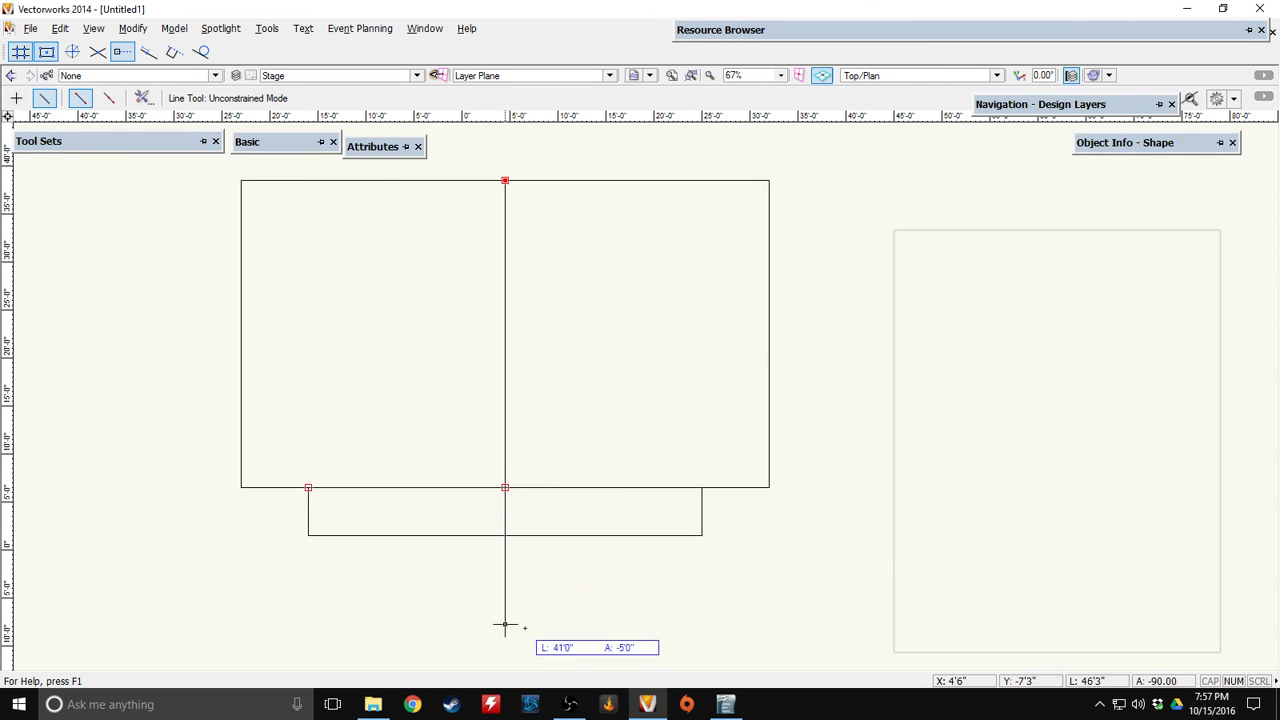
{"action": "left_click", "coordinate": [505, 580]}
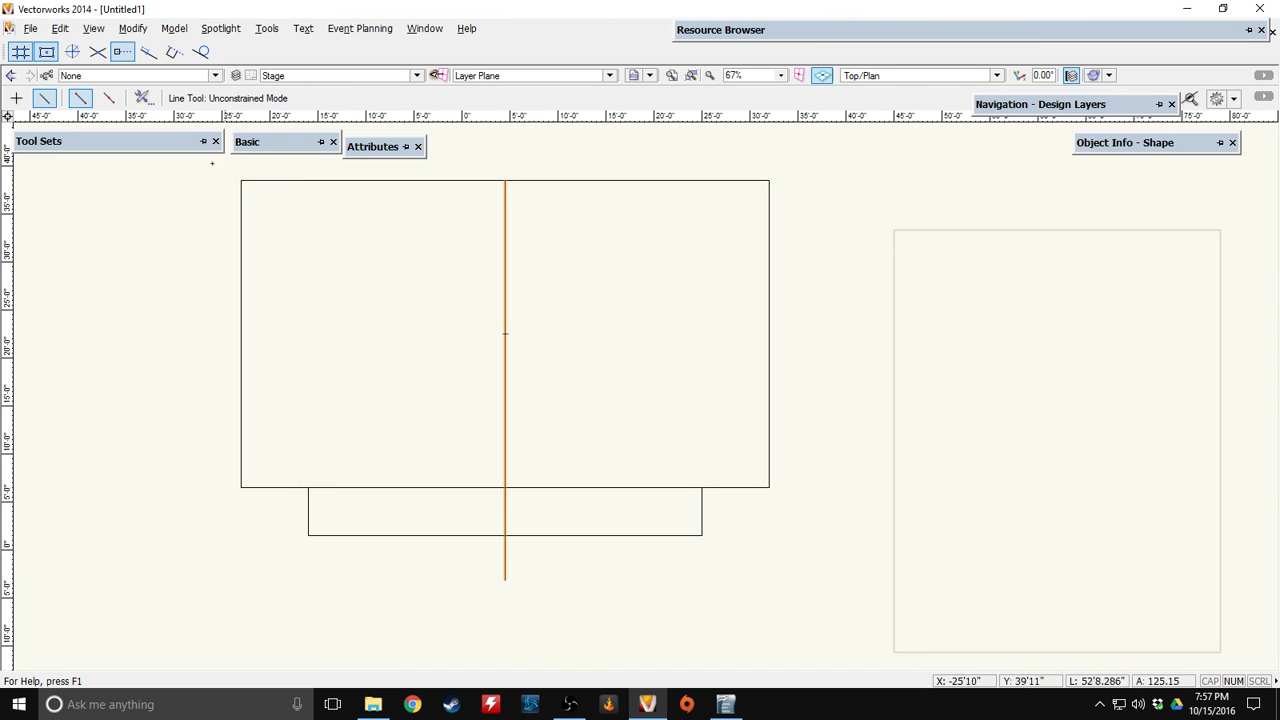
Change the center line's pen style from solid to a dashed line type
{"action": "mouse_move", "coordinate": [133, 134]}
{"action": "mouse_move", "coordinate": [280, 145]}
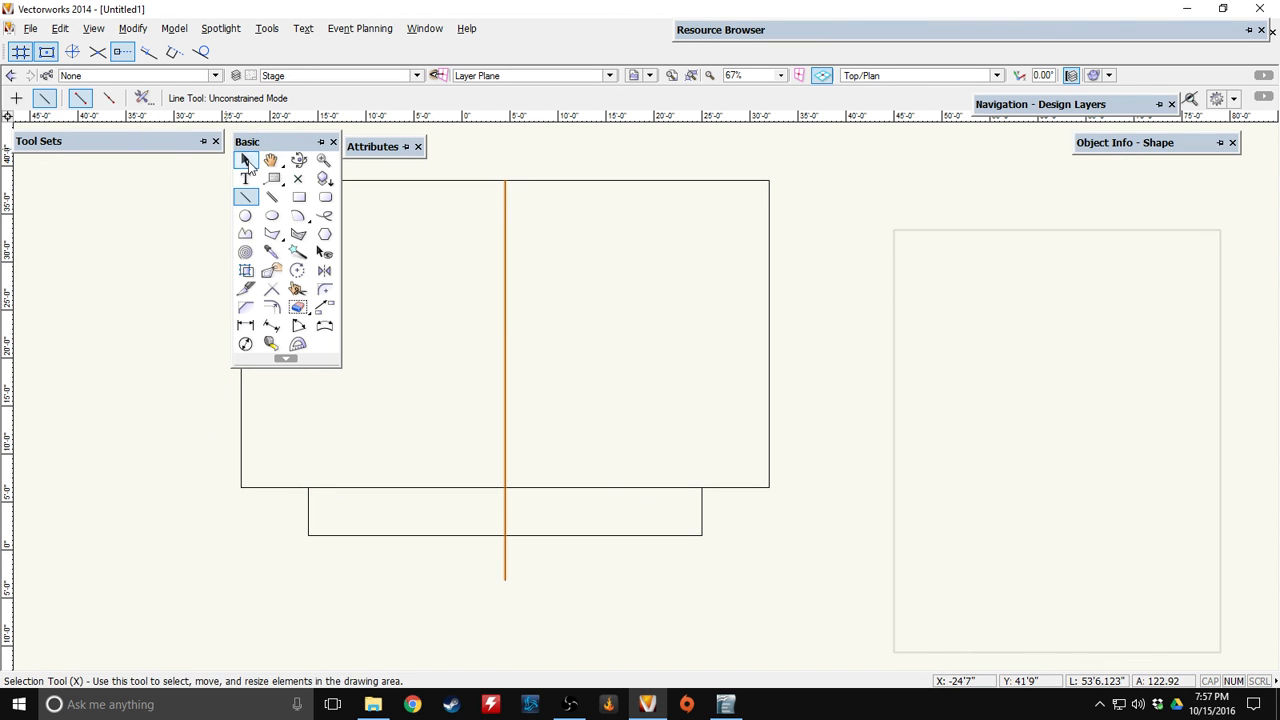
{"action": "left_click", "coordinate": [245, 160]}
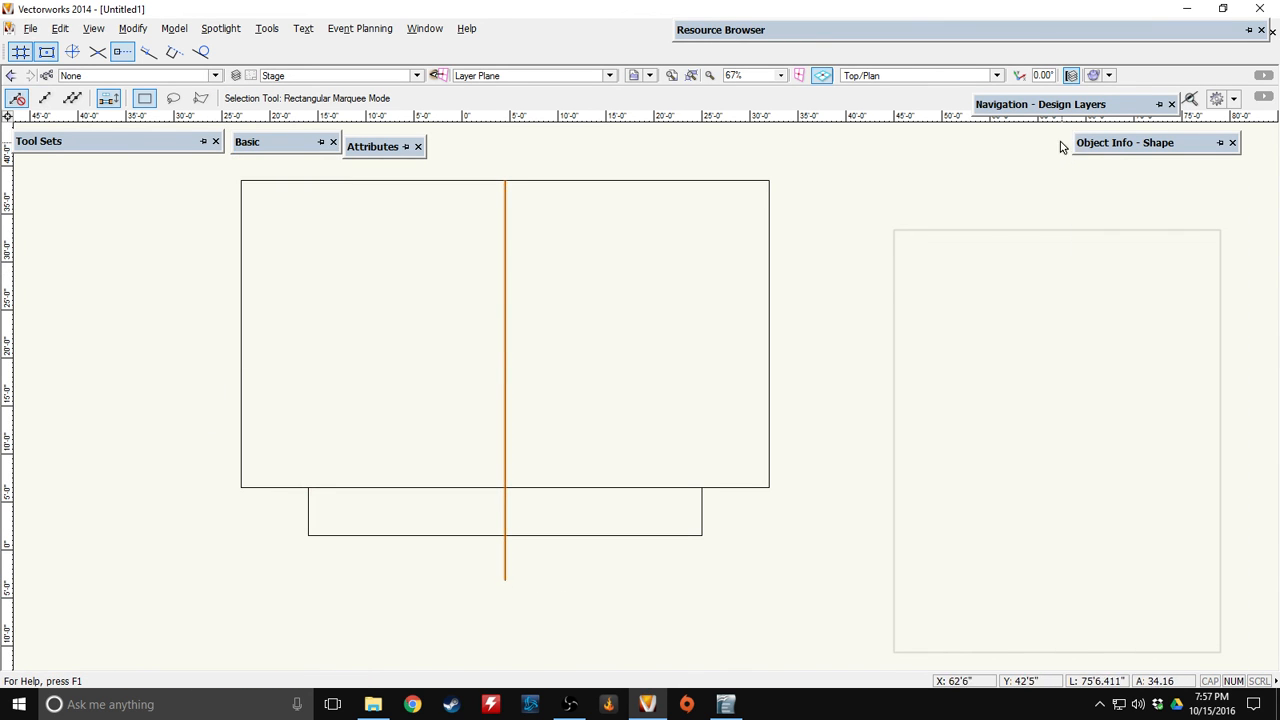
{"action": "mouse_move", "coordinate": [1050, 110]}
{"action": "mouse_move", "coordinate": [376, 150]}
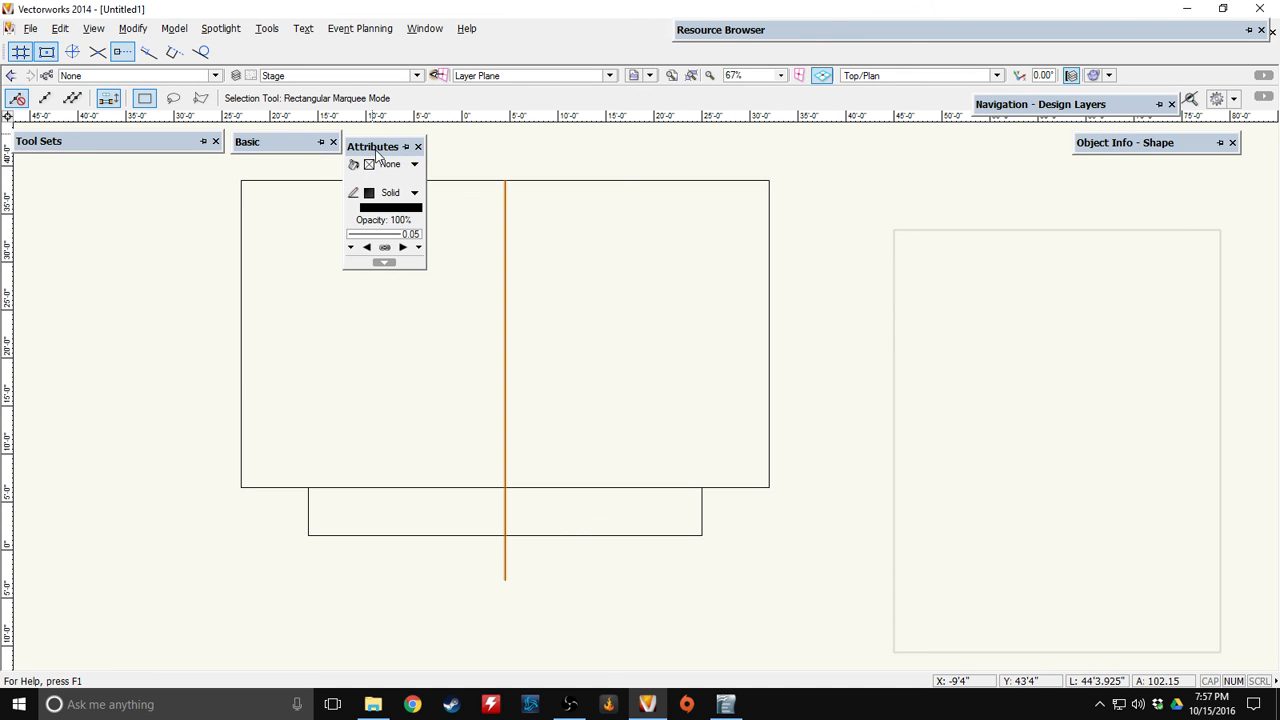
{"action": "left_click", "coordinate": [384, 236]}
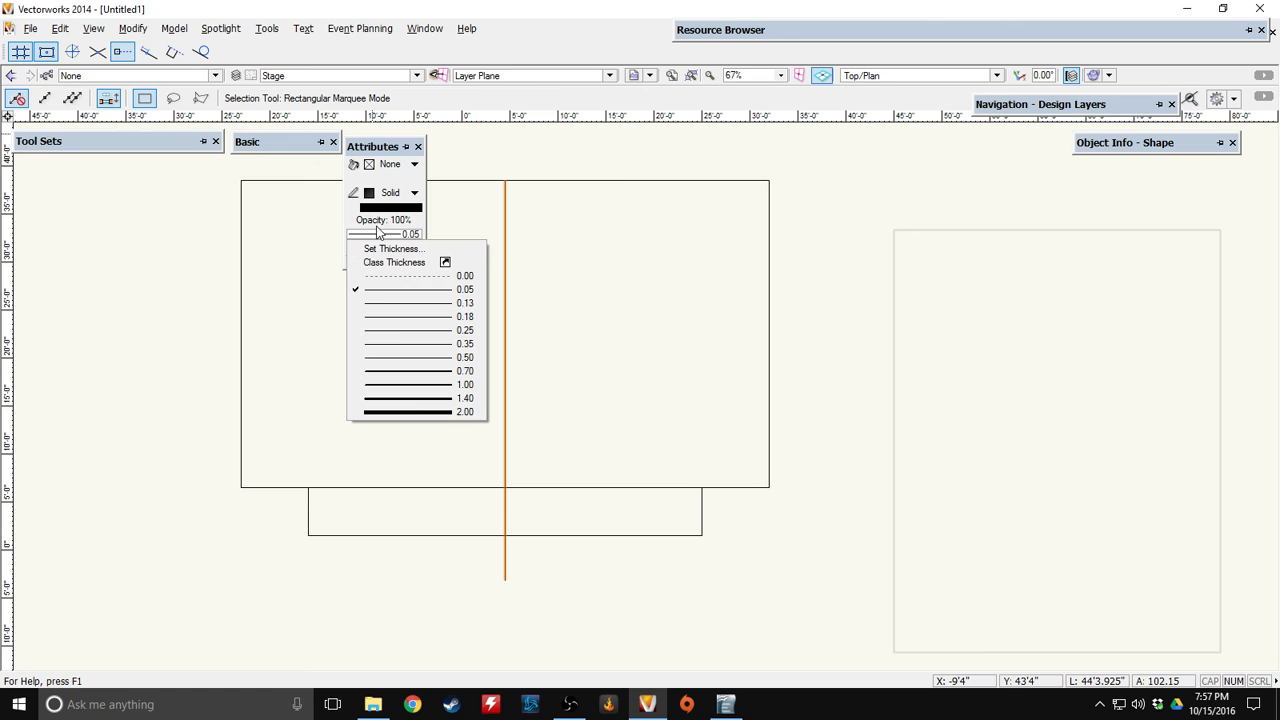
{"action": "left_click", "coordinate": [380, 235]}
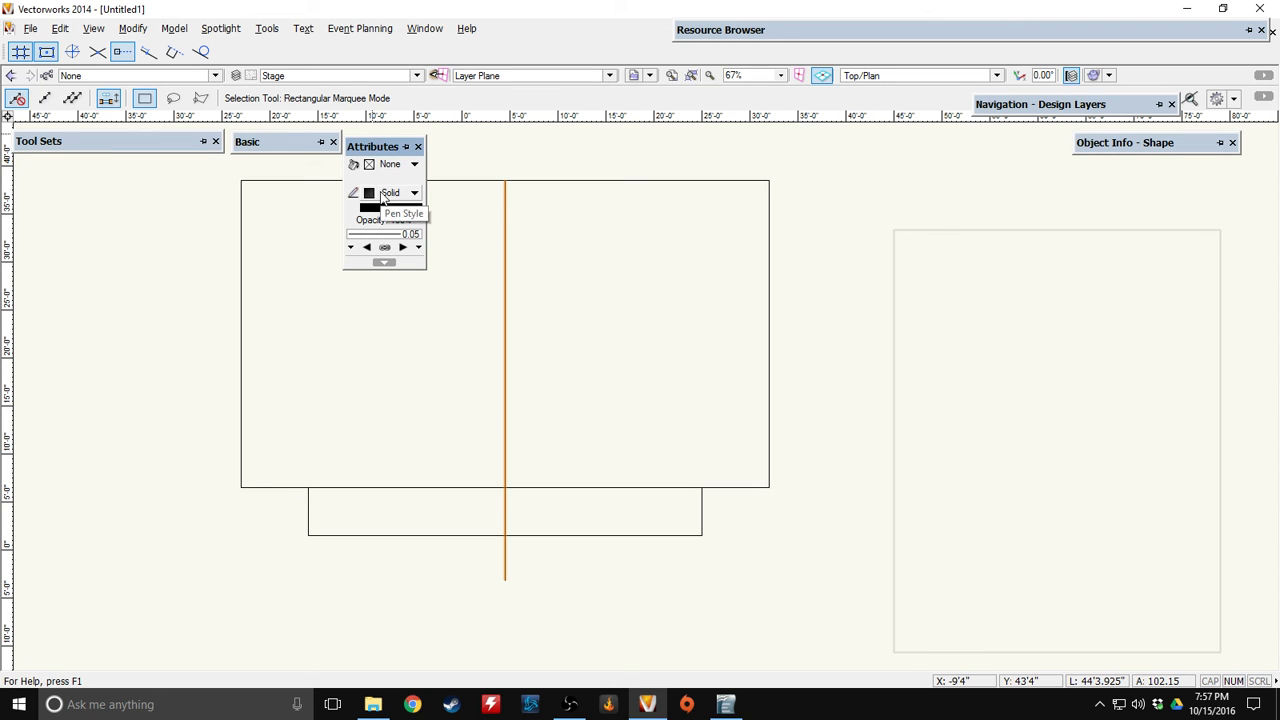
{"action": "left_click", "coordinate": [383, 199]}
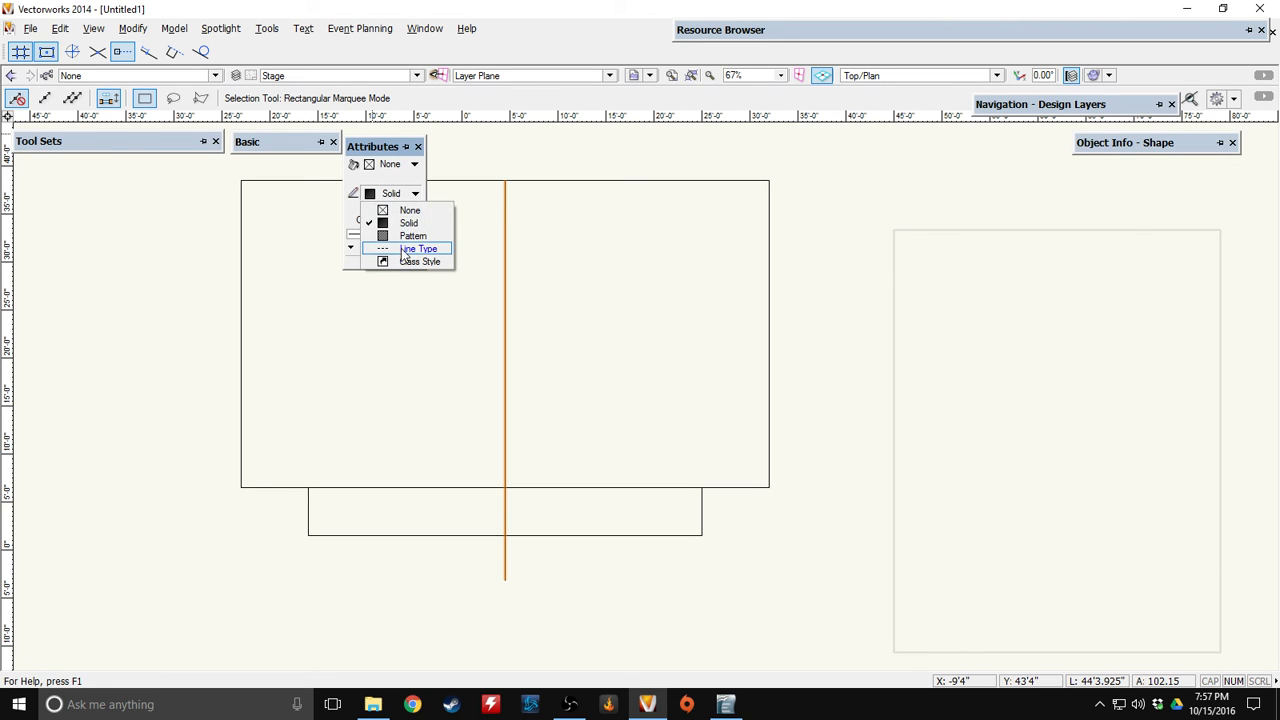
{"action": "left_click", "coordinate": [403, 249]}
{"action": "left_click", "coordinate": [369, 212]}
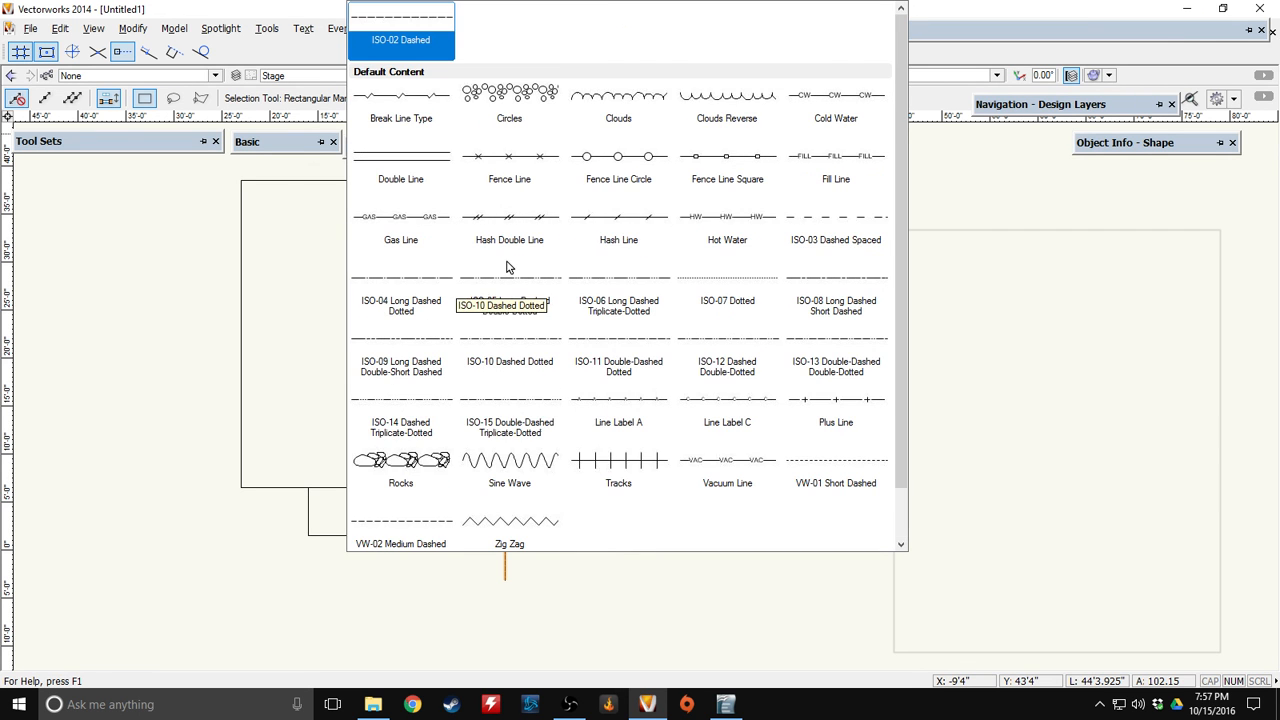
{"action": "scroll", "coordinate": [482, 263], "scroll_direction": "down", "scroll_amount": 1}
{"action": "left_click", "coordinate": [401, 463]}
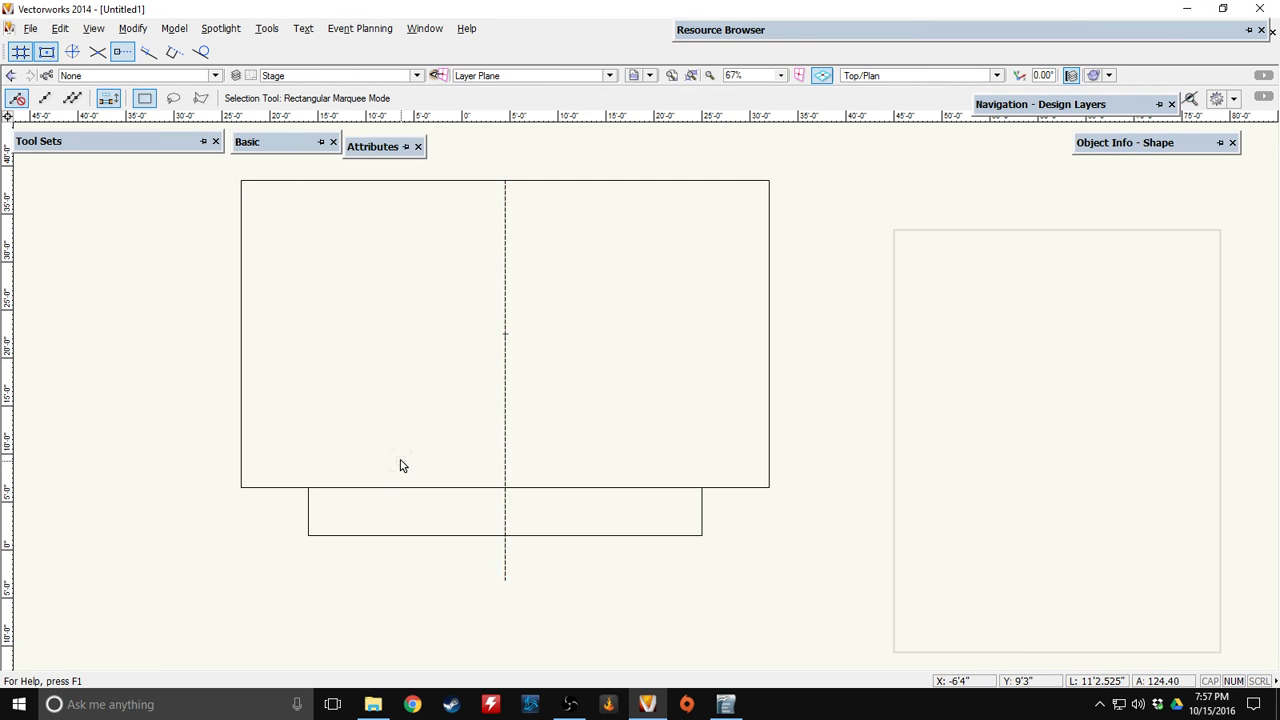
Draw a vertical line 10' long inside the large rectangle, in its lower area left of the center line
{"action": "scroll", "coordinate": [524, 338], "scroll_direction": "up", "scroll_amount": 1}
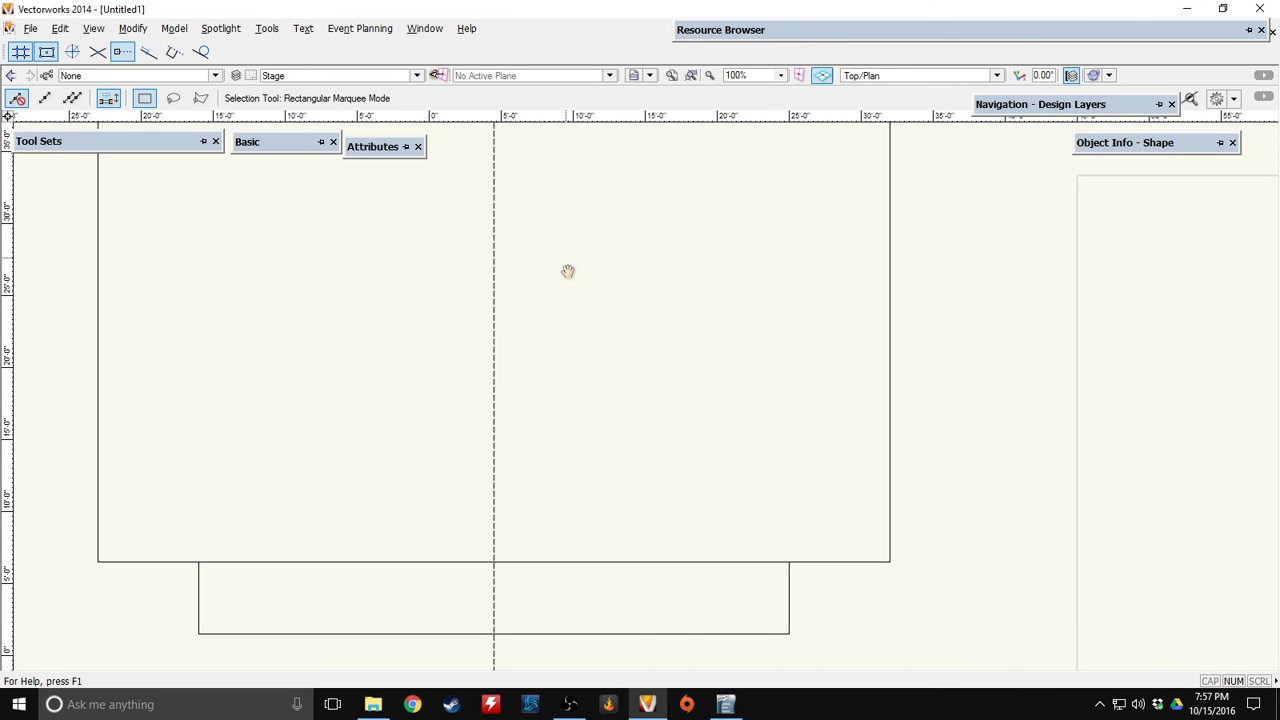
{"action": "scroll", "coordinate": [572, 296], "scroll_direction": "down", "scroll_amount": 1}
{"action": "mouse_move", "coordinate": [350, 150]}
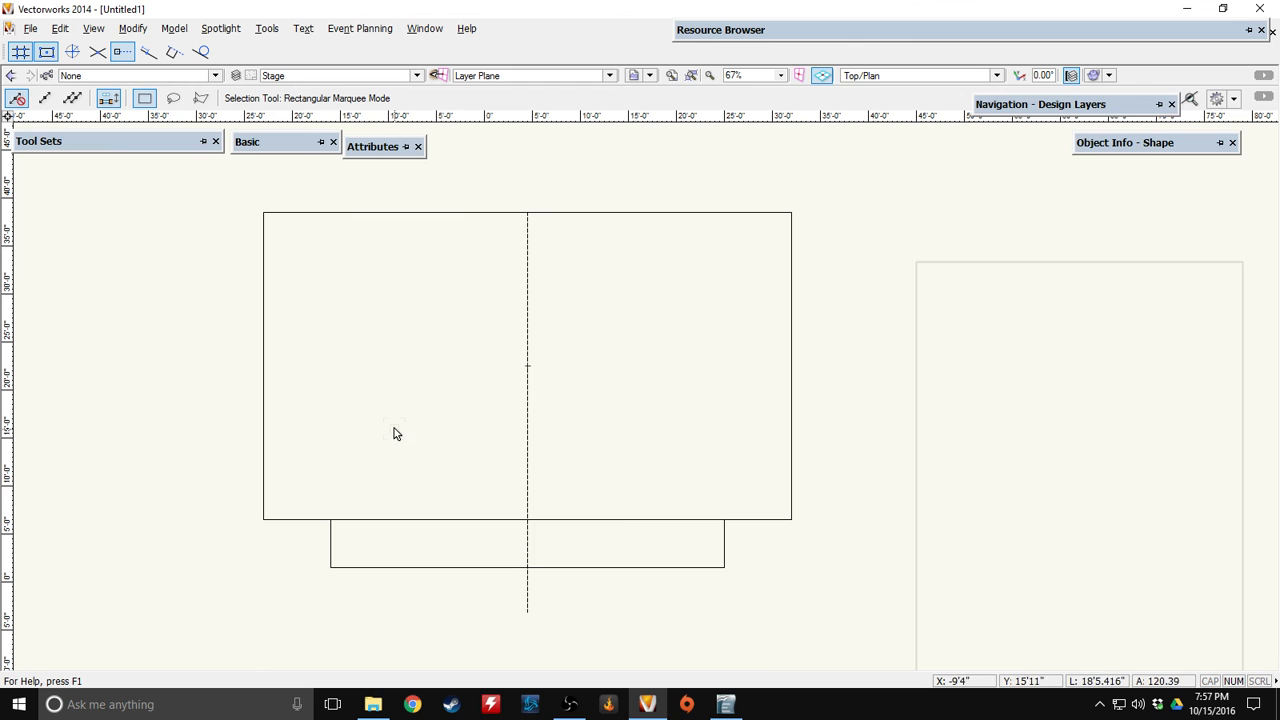
{"action": "mouse_move", "coordinate": [395, 396]}
{"action": "middle_mouse_down"}
{"action": "mouse_move", "coordinate": [300, 323]}
{"action": "mouse_move", "coordinate": [334, 357]}
{"action": "middle_mouse_up"}
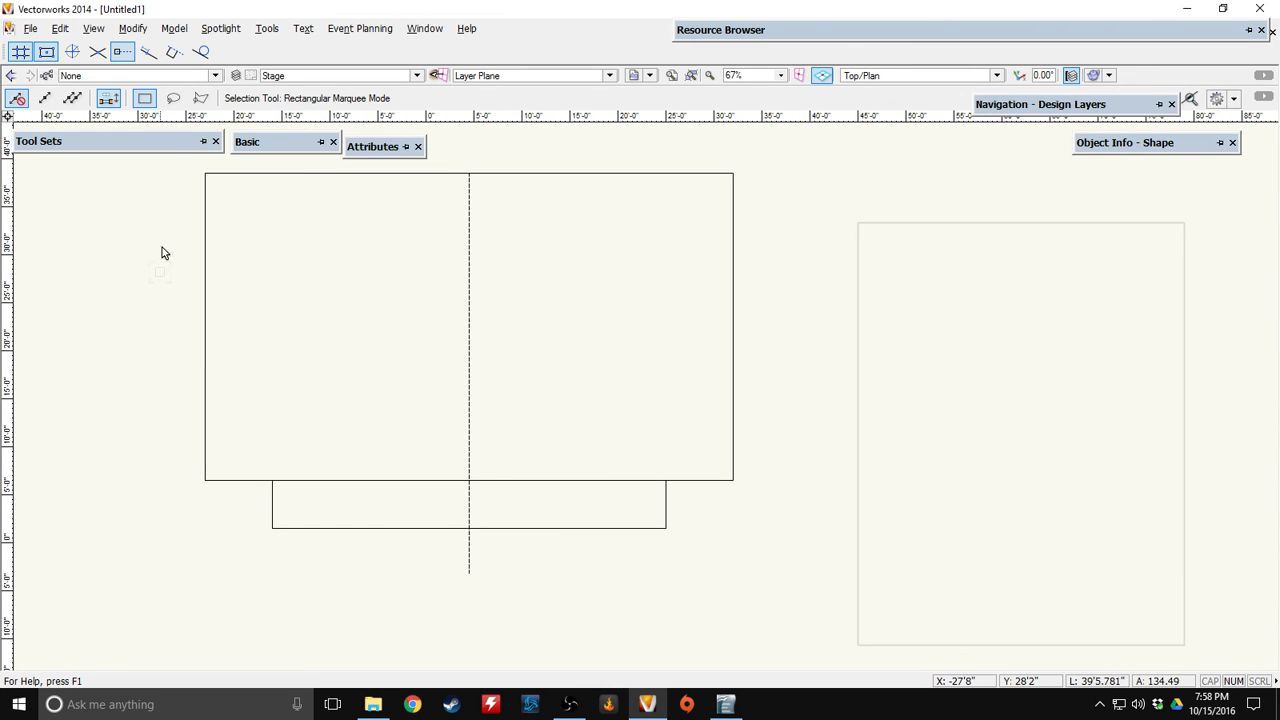
{"action": "mouse_move", "coordinate": [258, 145]}
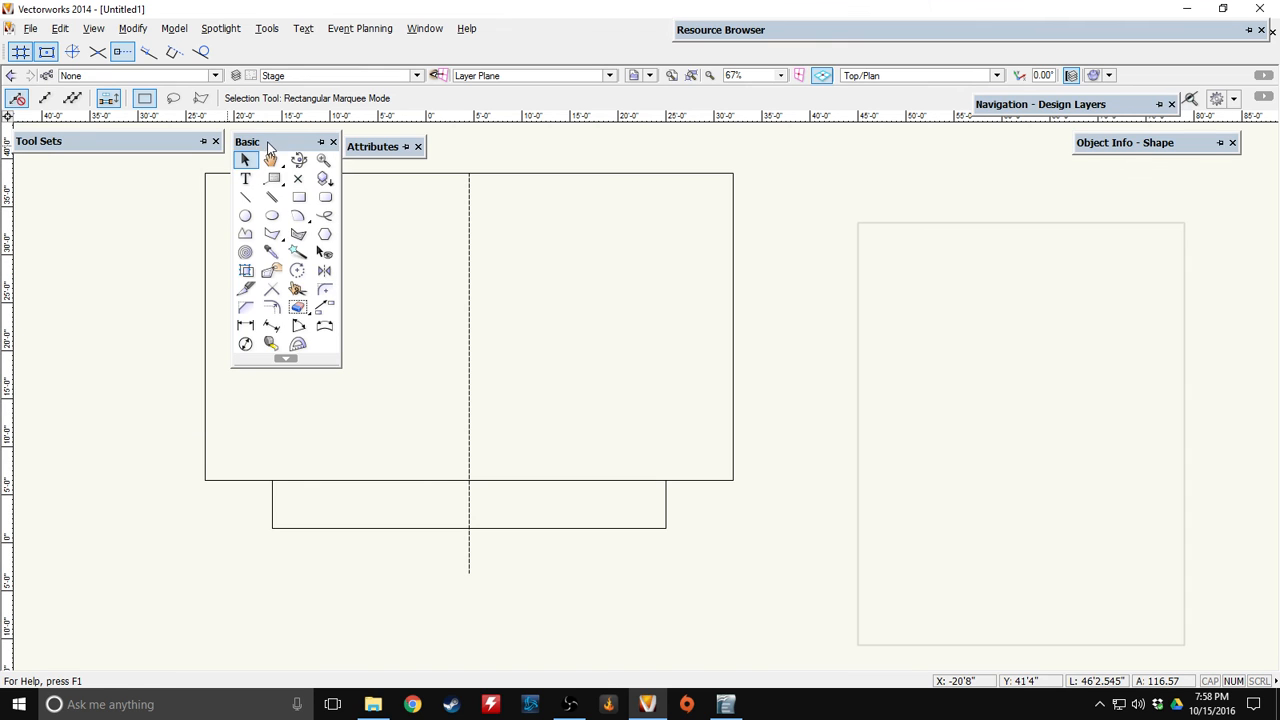
{"action": "left_click", "coordinate": [247, 197]}
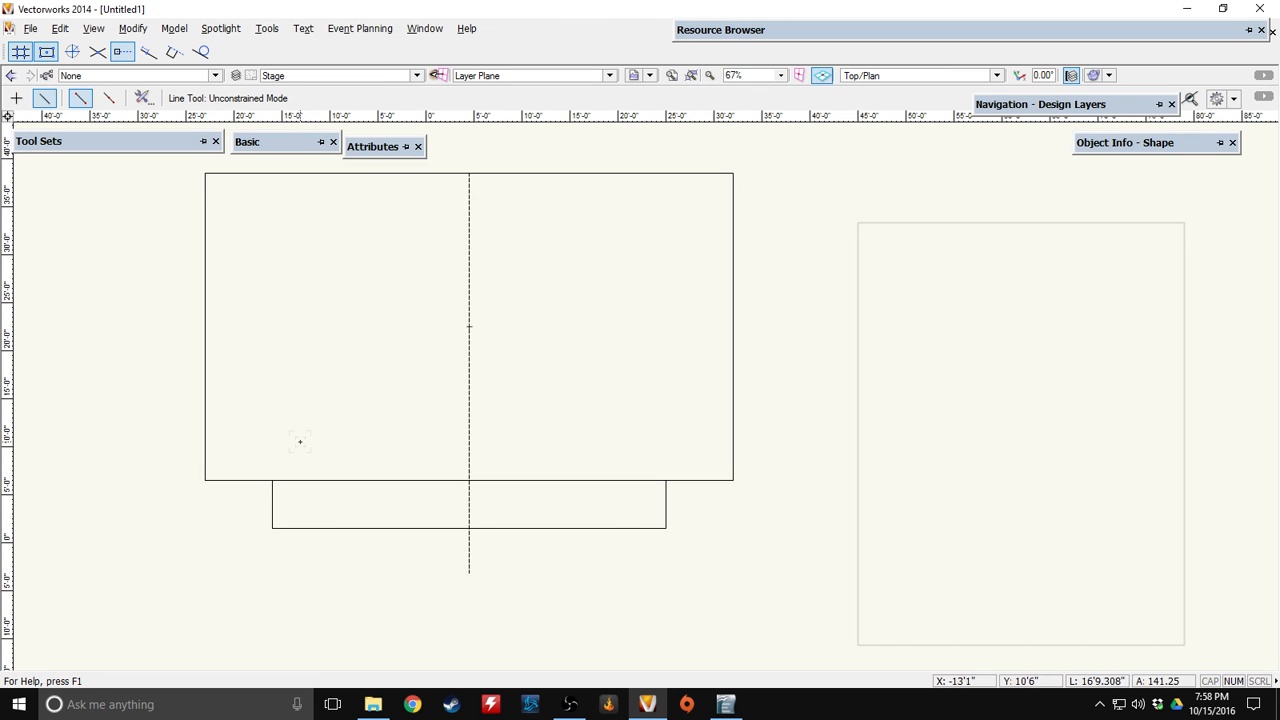
{"action": "left_click", "coordinate": [300, 448]}
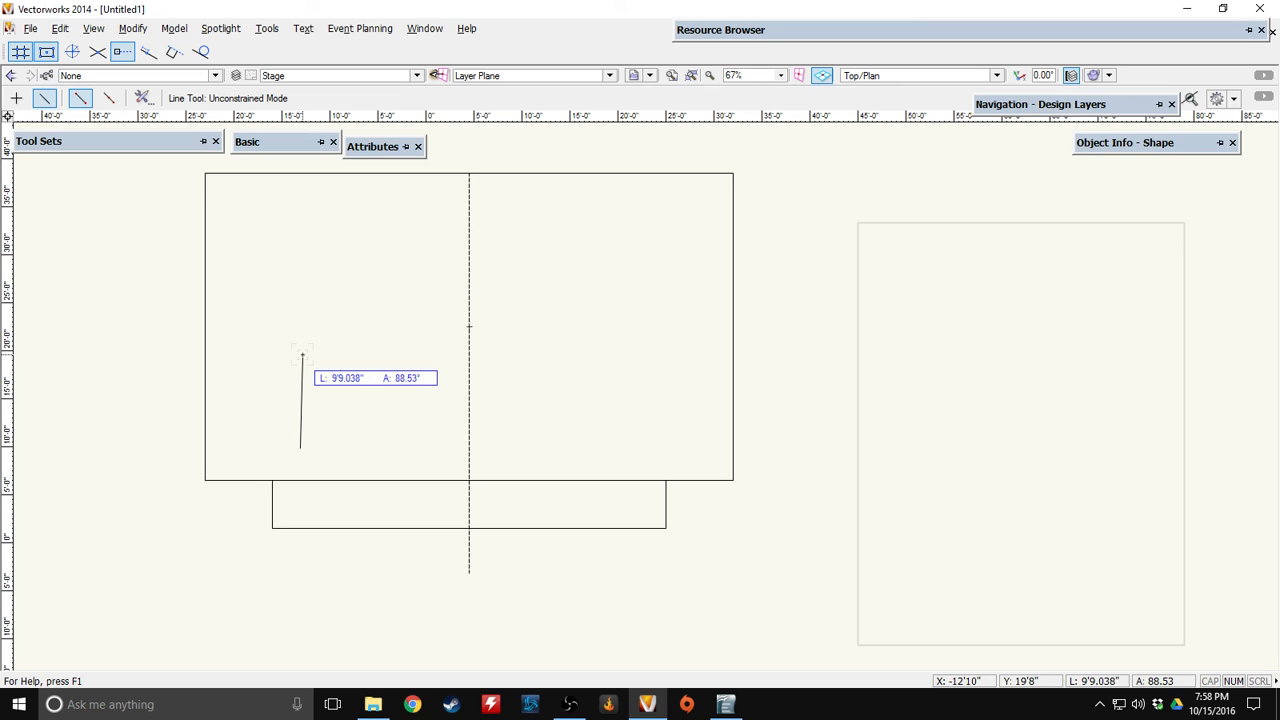
{"action": "key", "text": "Tab"}
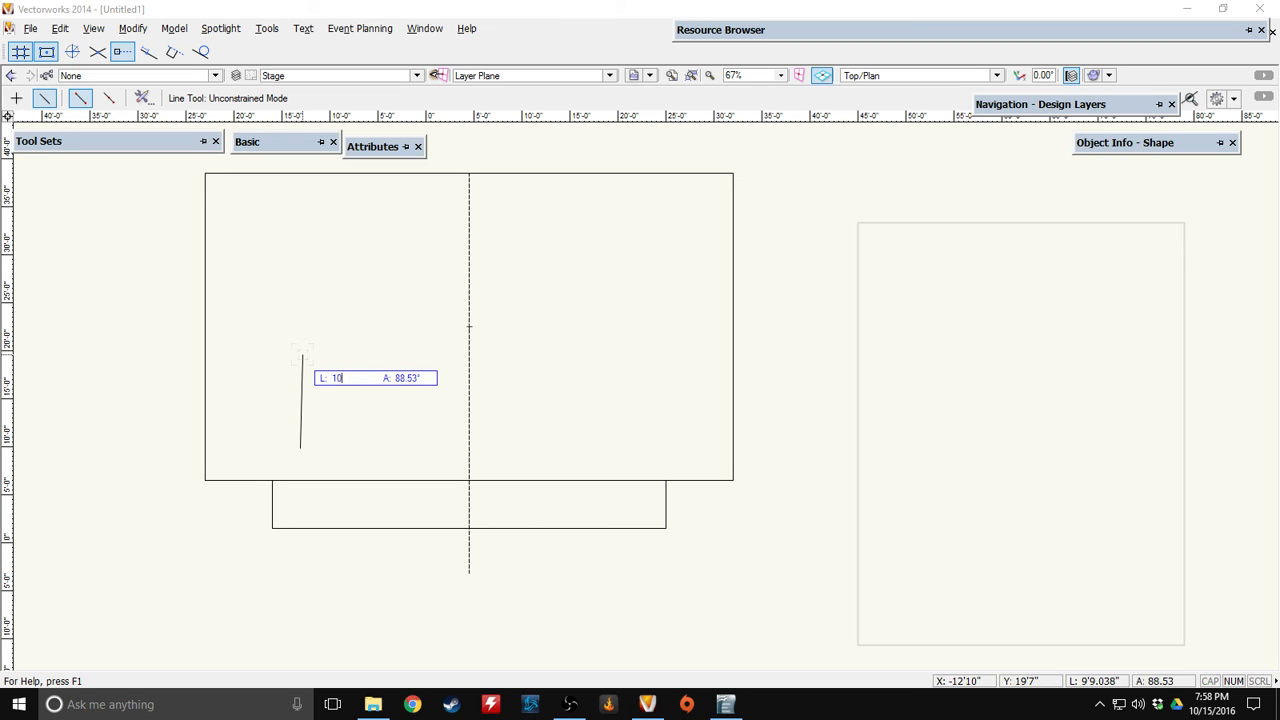
{"action": "key", "text": "Tab"}
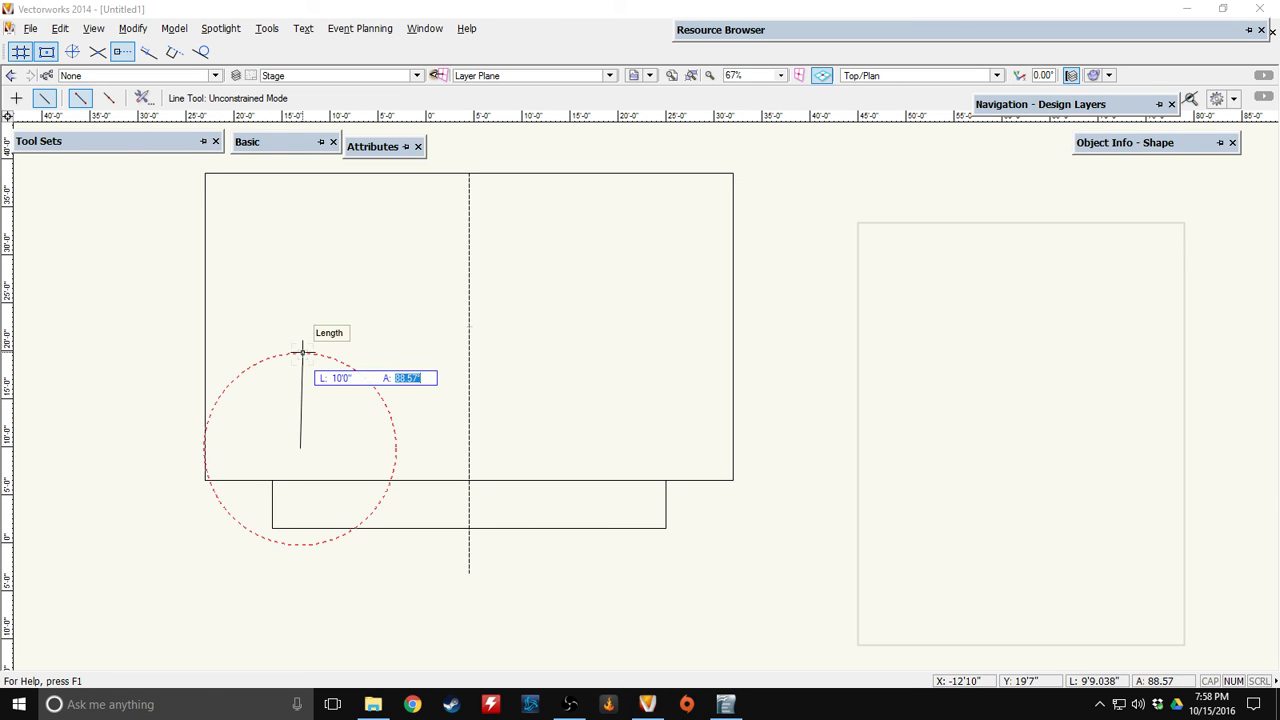
{"action": "left_click", "coordinate": [300, 352]}
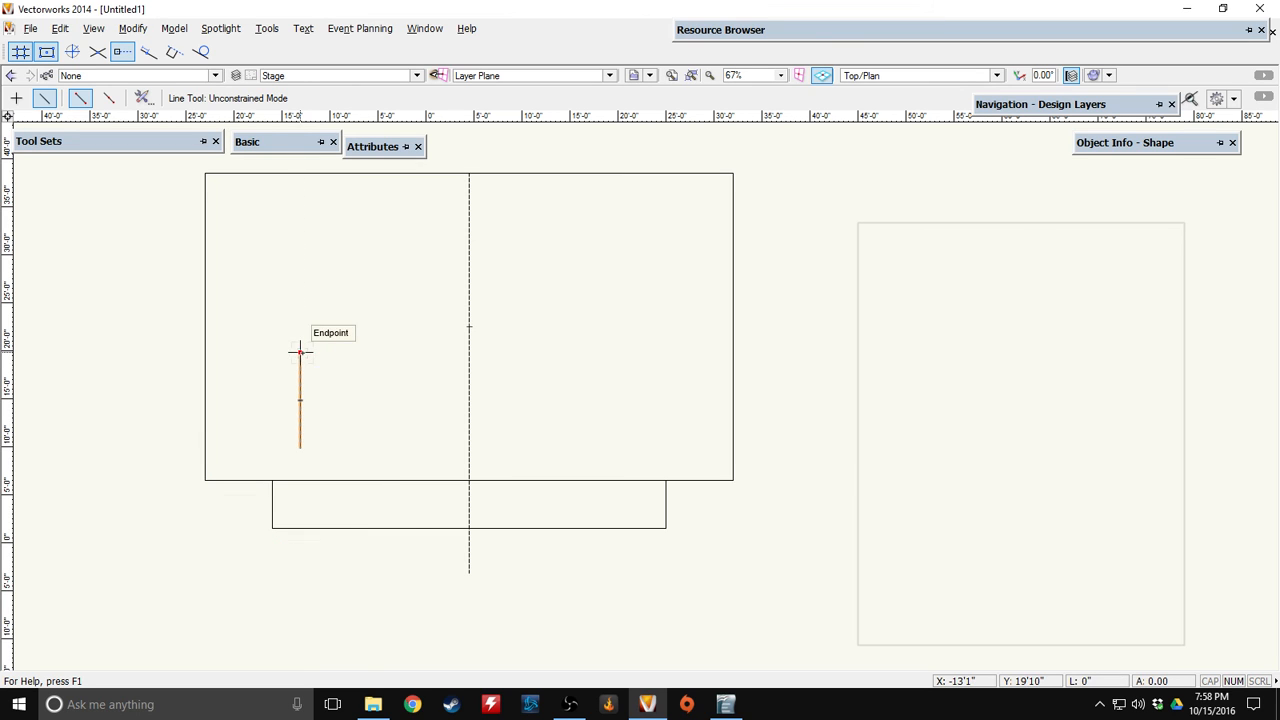
Continue from the 10' line's upper end with two rising angled lines and a horizontal line about 8'9" long across the center line
{"action": "left_click", "coordinate": [300, 352]}
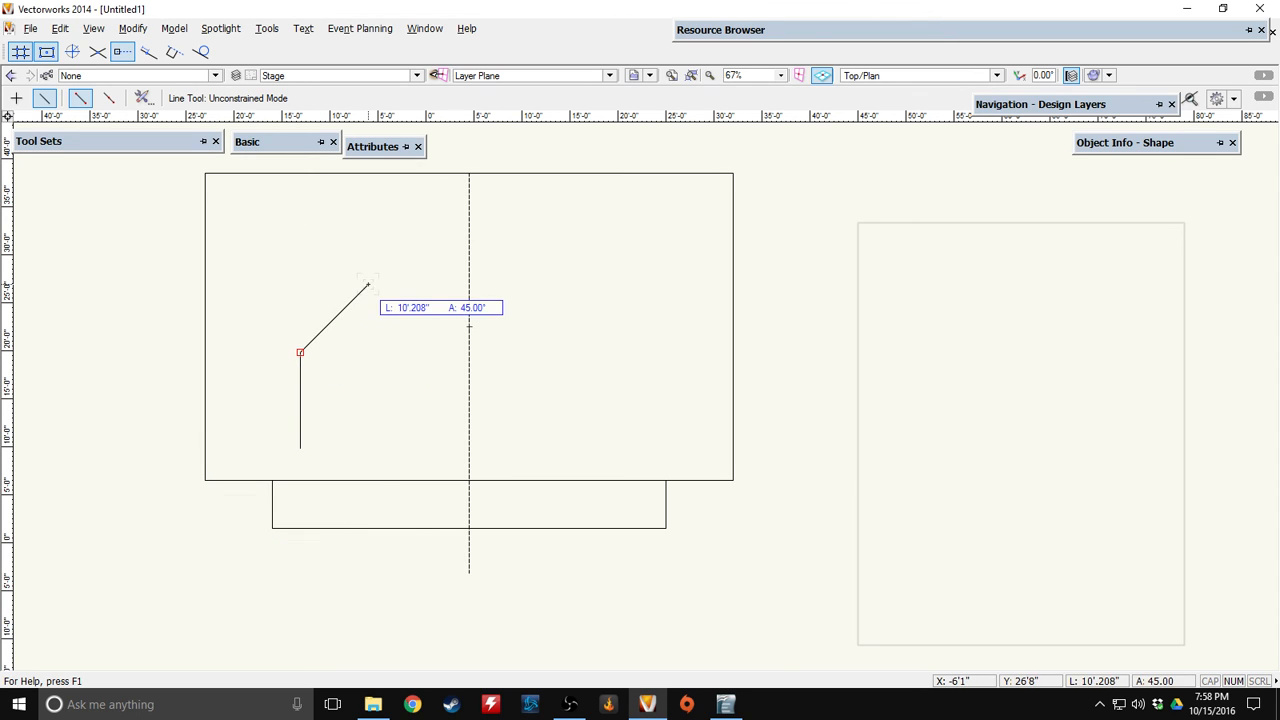
{"action": "left_click", "coordinate": [352, 288]}
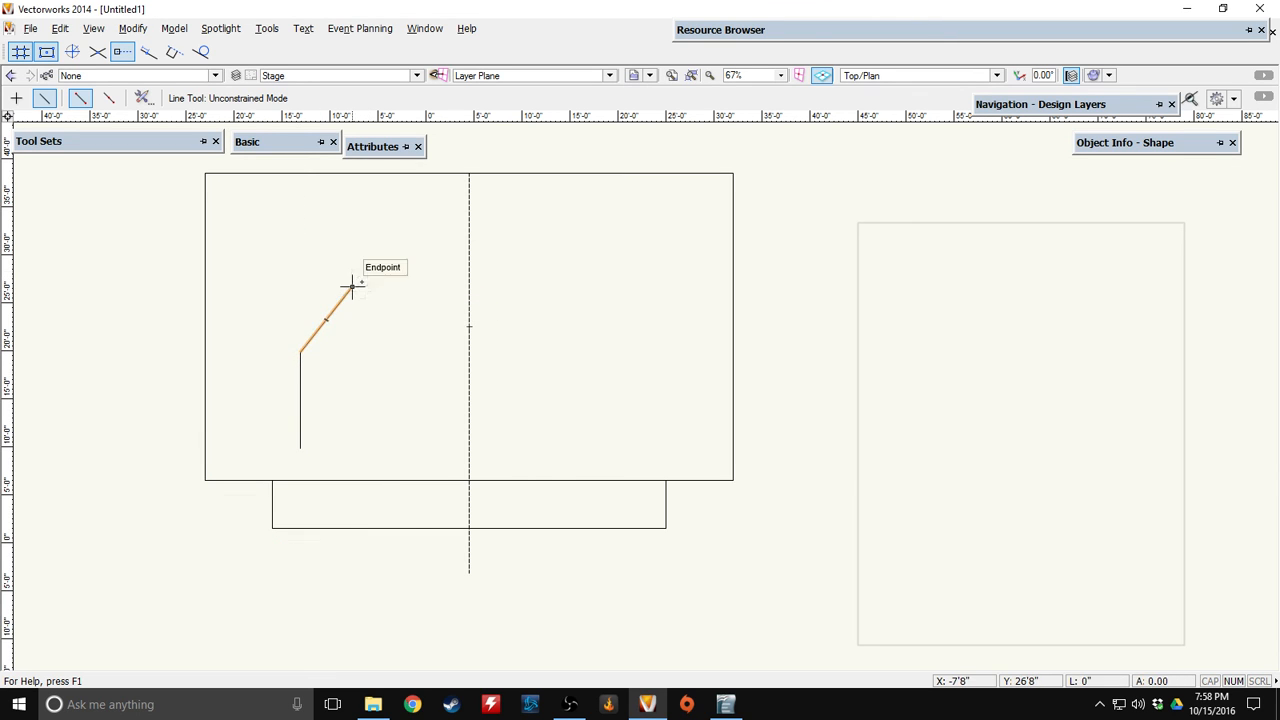
{"action": "left_click", "coordinate": [352, 288]}
{"action": "left_click", "coordinate": [430, 254]}
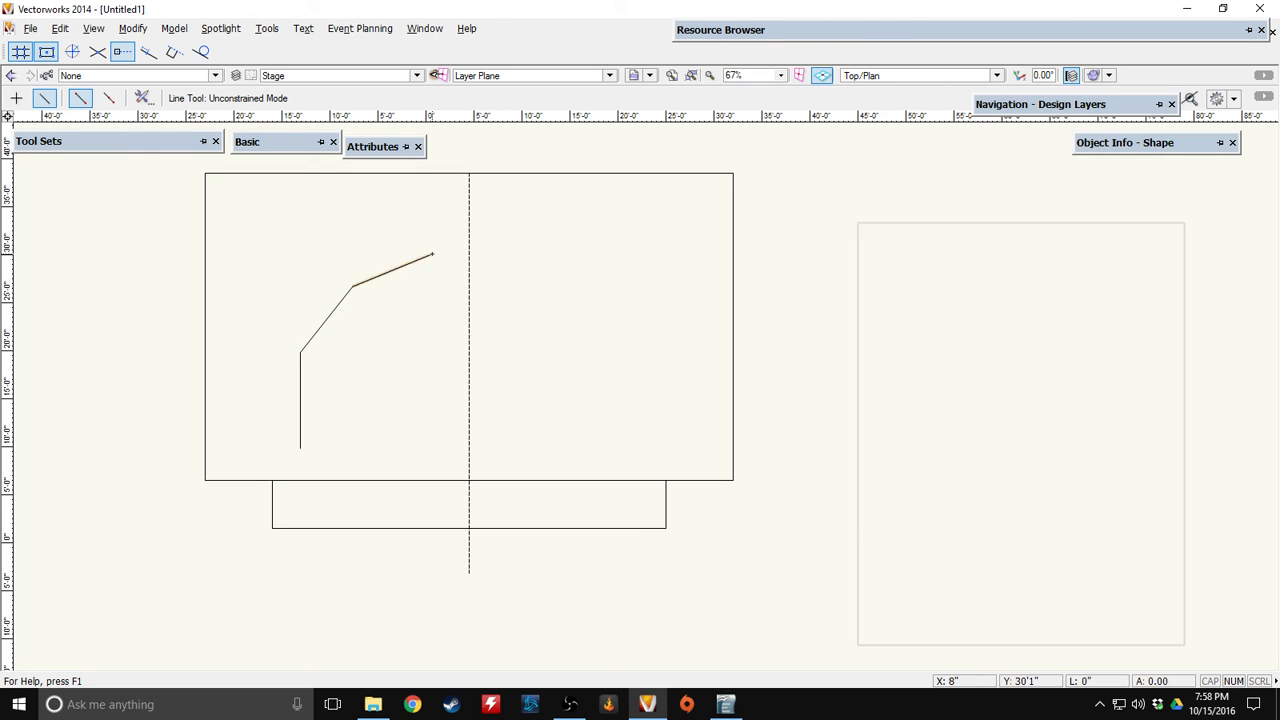
{"action": "left_click", "coordinate": [430, 254]}
{"action": "left_click", "coordinate": [515, 254]}
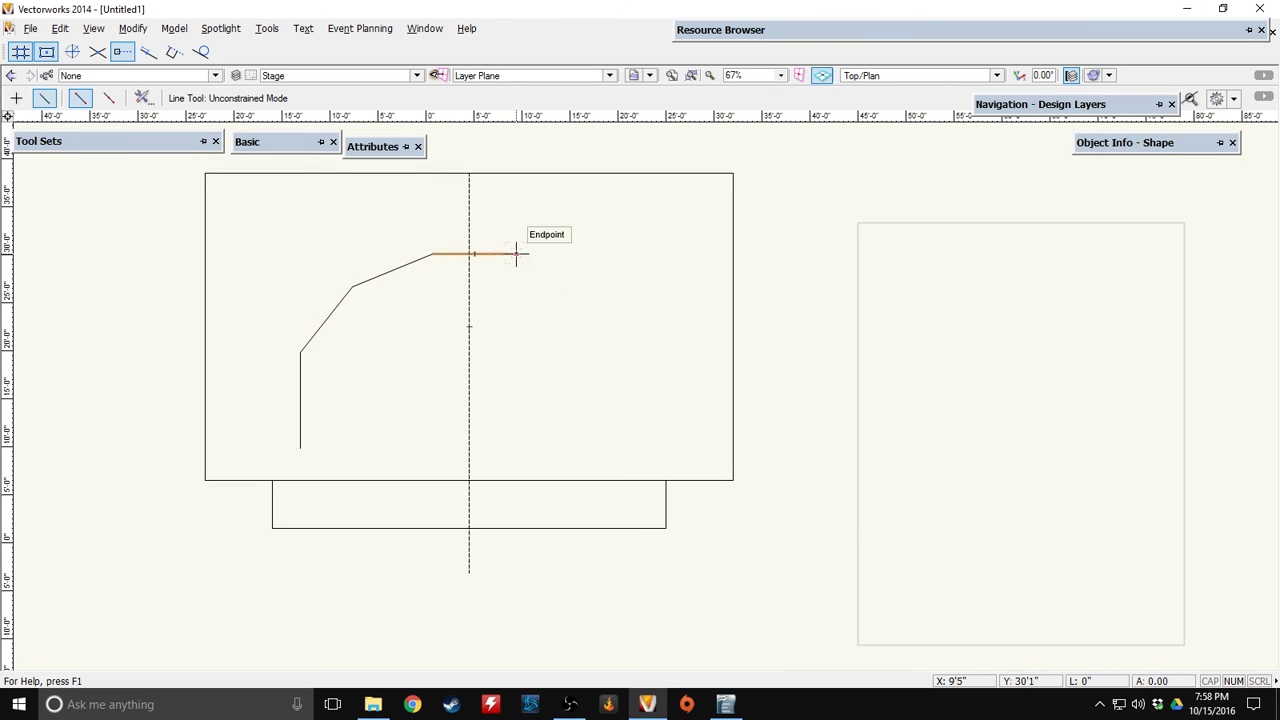
Complete the wall outline with two descending angled lines and a vertical line ending level with the first line's lower end
{"action": "left_click", "coordinate": [515, 254]}
{"action": "left_click", "coordinate": [588, 292]}
{"action": "left_click", "coordinate": [588, 292]}
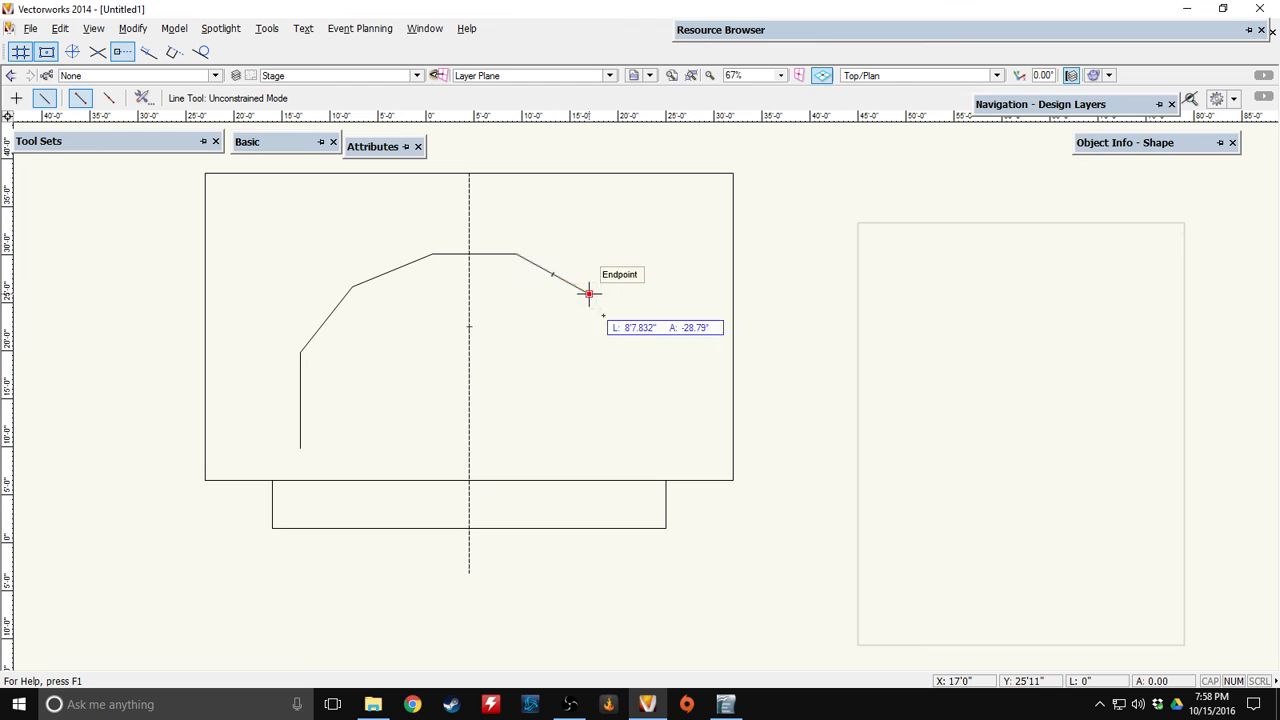
{"action": "left_click", "coordinate": [640, 348]}
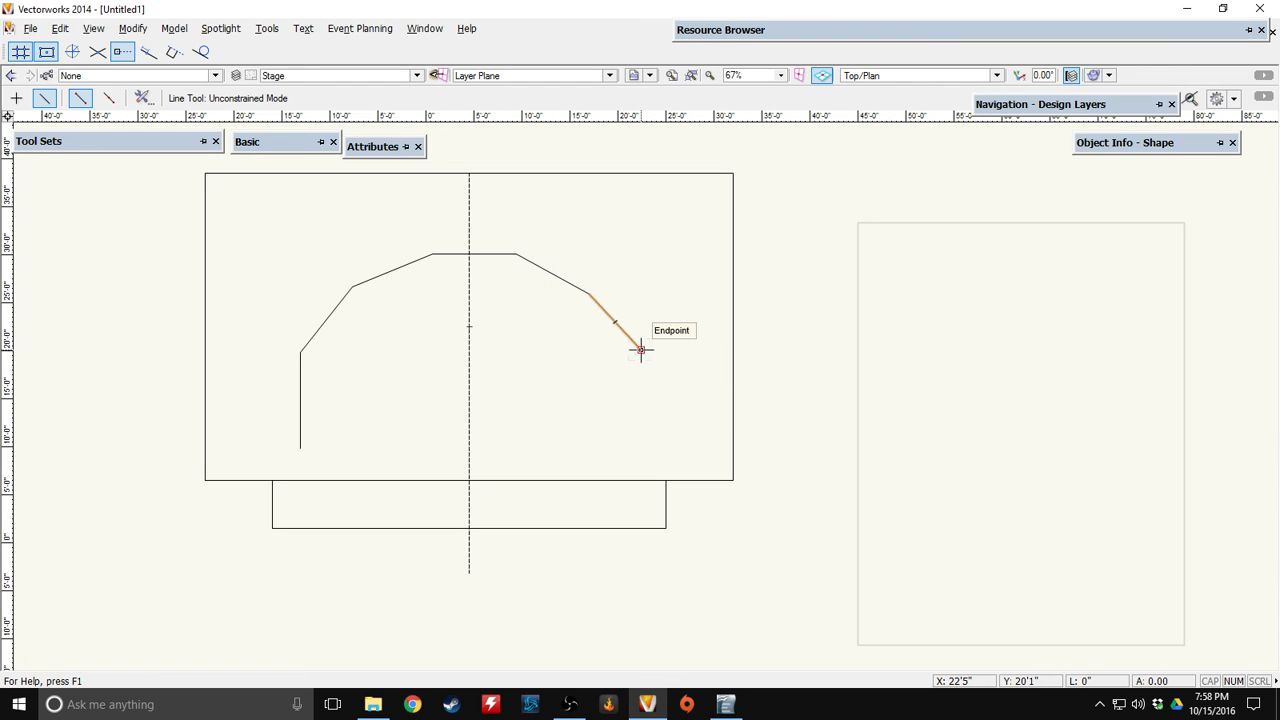
{"action": "left_click", "coordinate": [641, 349]}
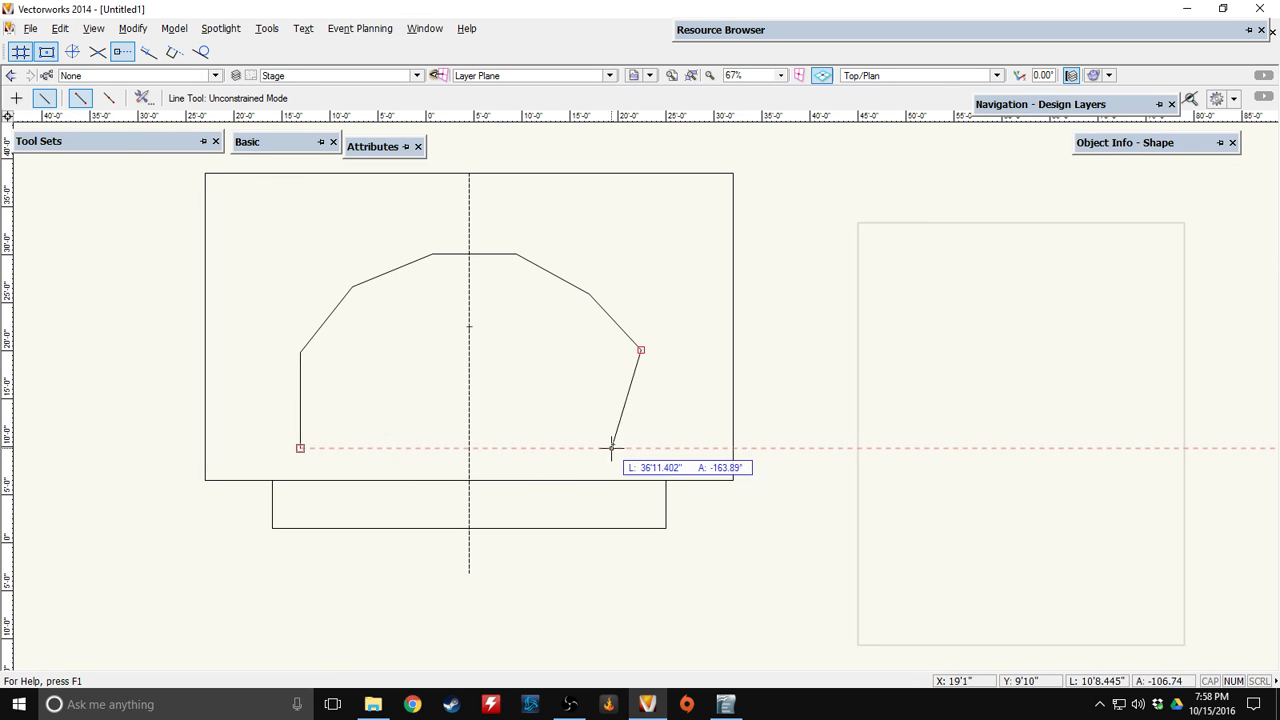
{"action": "left_click", "coordinate": [641, 447]}
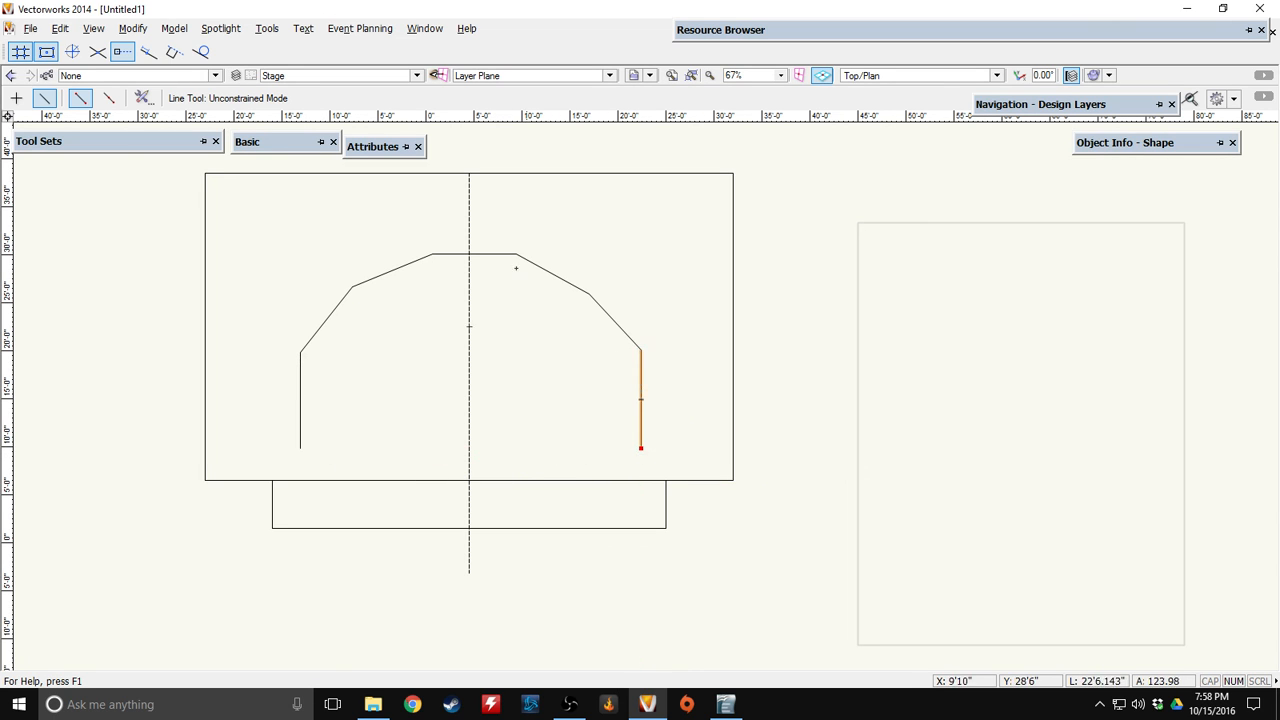
Draw a rectangle 6' wide and 4' deep inside the wall outline, right of the center line
{"action": "mouse_move", "coordinate": [280, 142]}
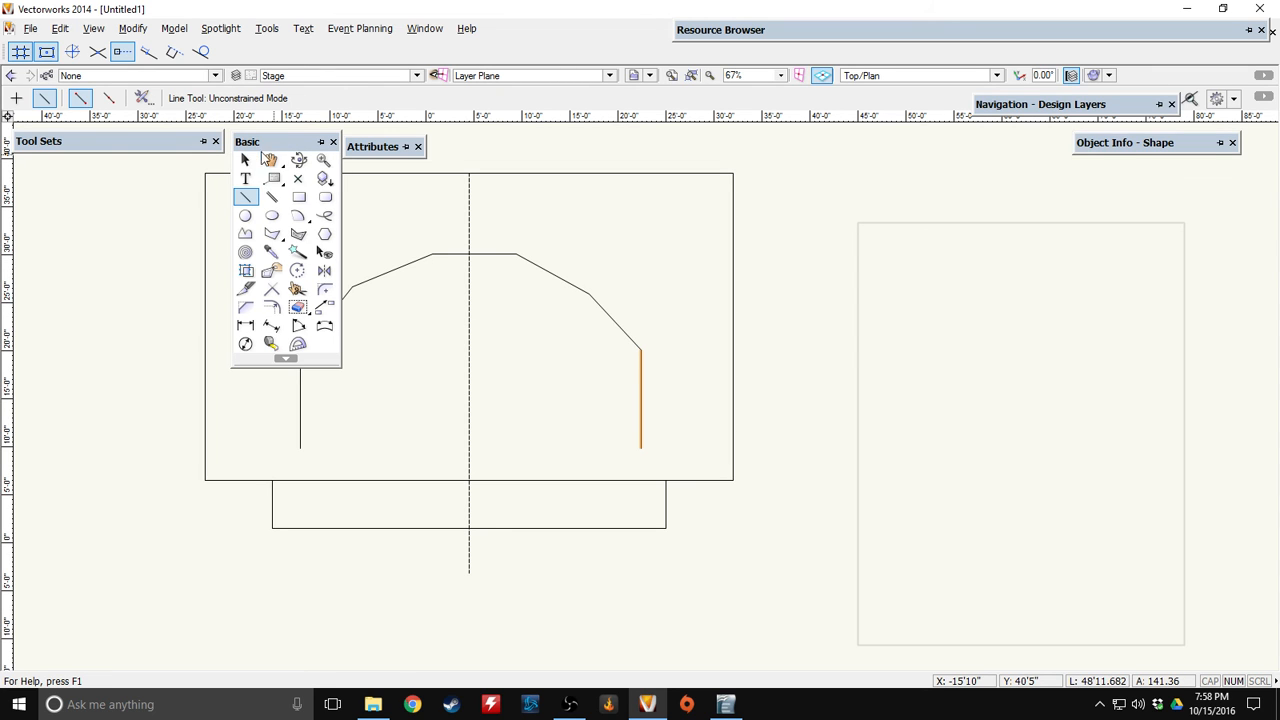
{"action": "left_click", "coordinate": [245, 160]}
{"action": "left_click", "coordinate": [299, 198]}
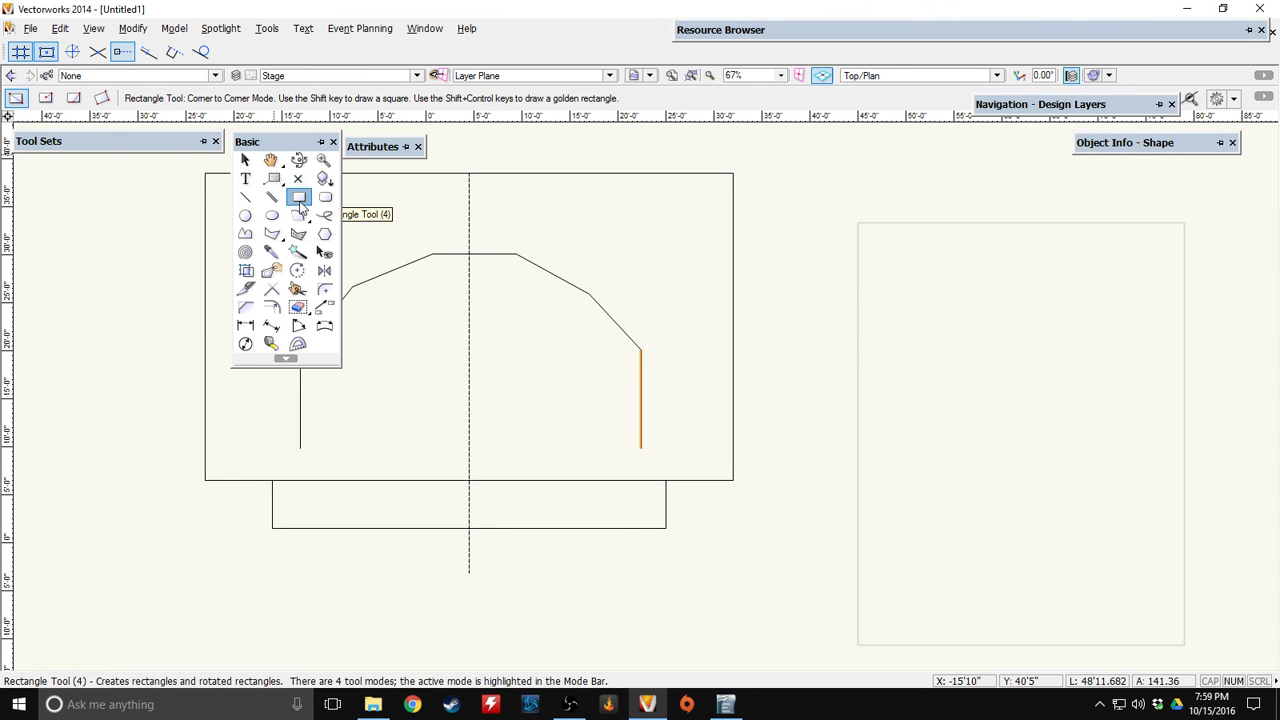
{"action": "left_click", "coordinate": [531, 363]}
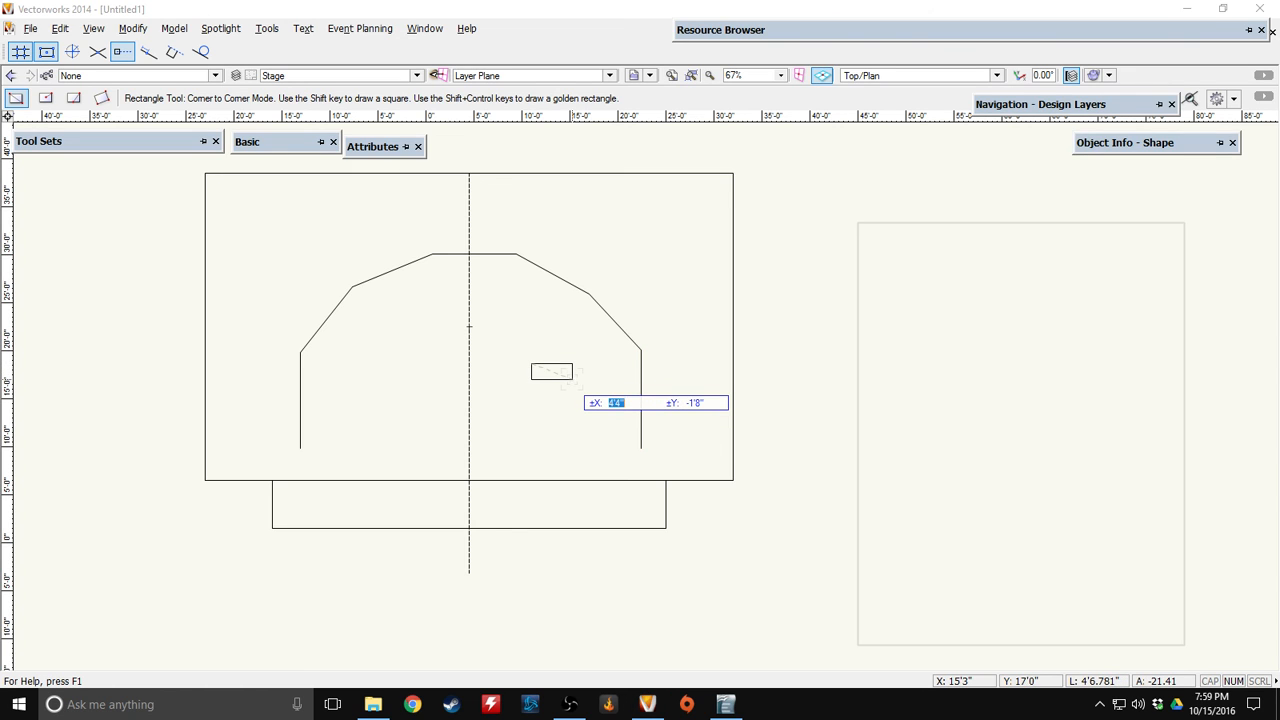
{"action": "key", "text": "Tab"}
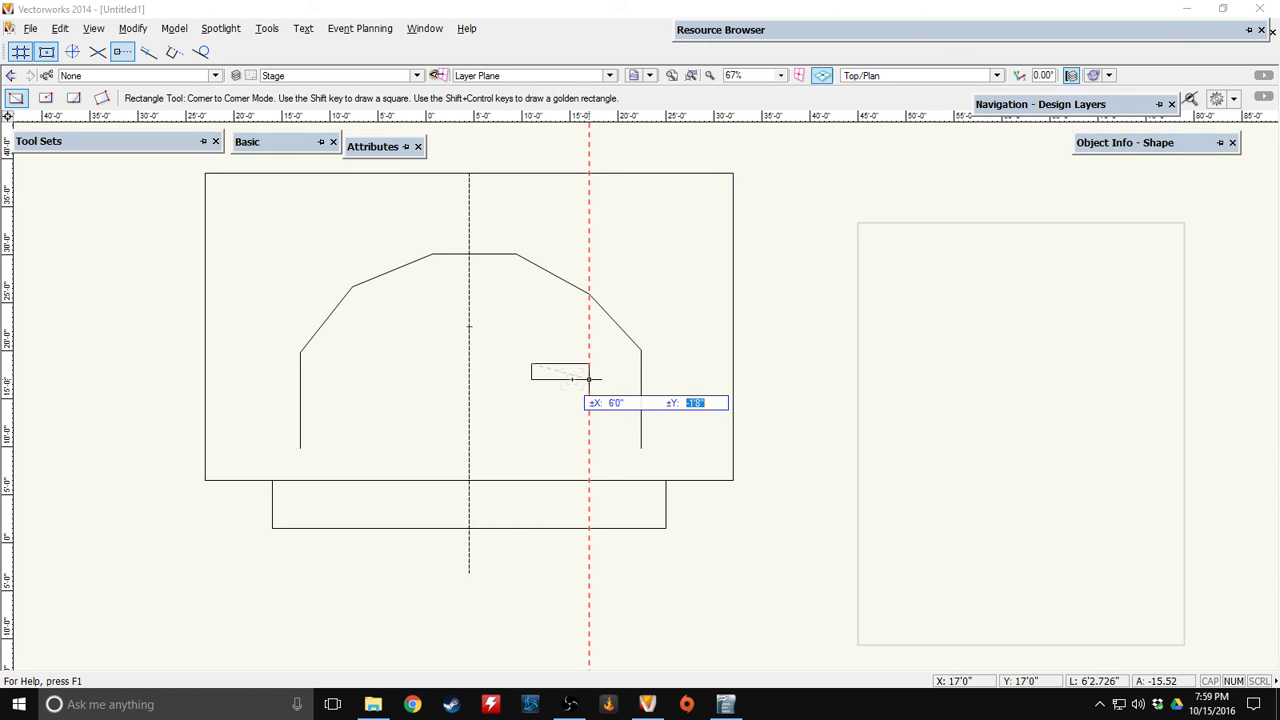
{"action": "key", "text": "Tab"}
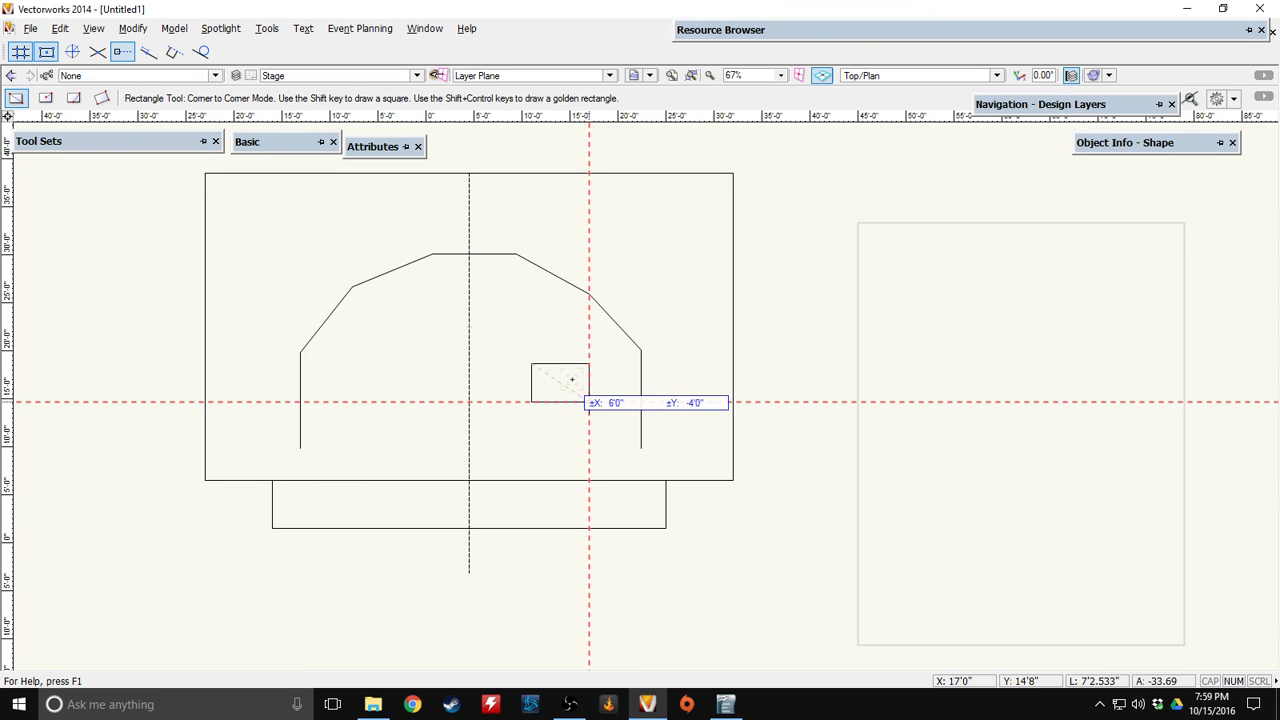
{"action": "key", "text": "Return"}
Set the fill of the 6' by 4' rectangle to None
{"action": "mouse_move", "coordinate": [252, 145]}
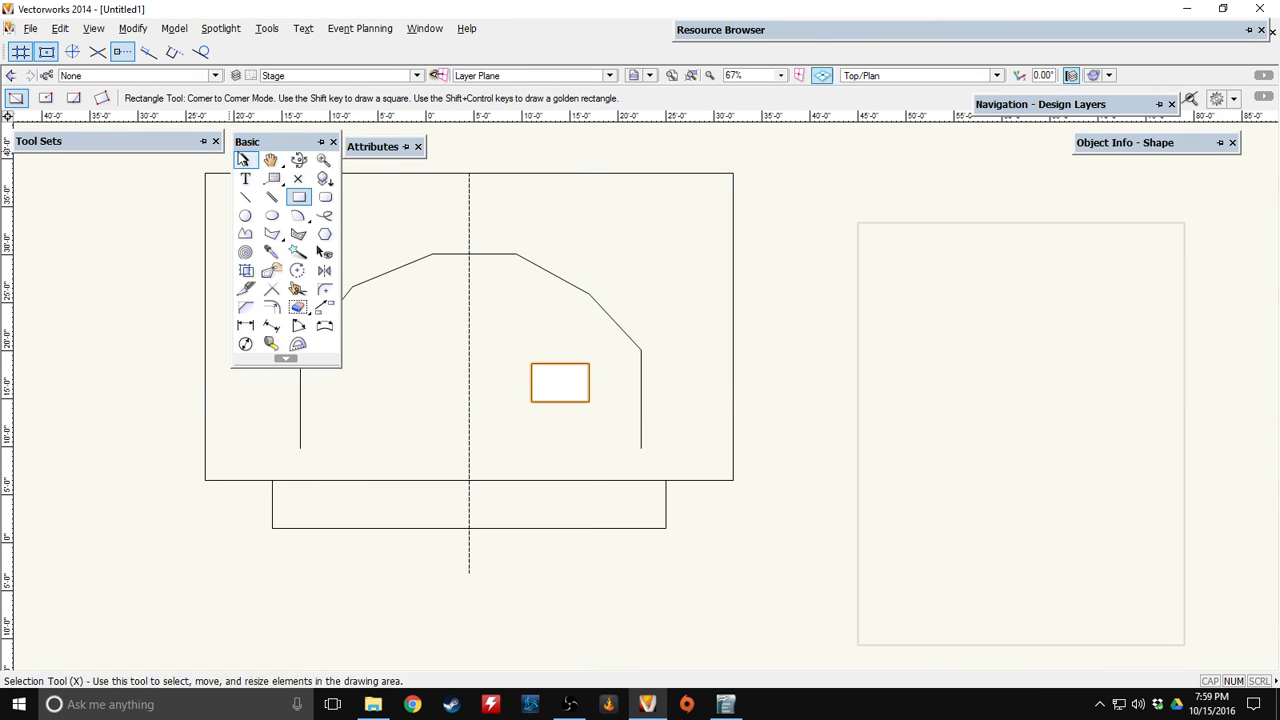
{"action": "mouse_move", "coordinate": [361, 150]}
{"action": "left_click", "coordinate": [391, 166]}
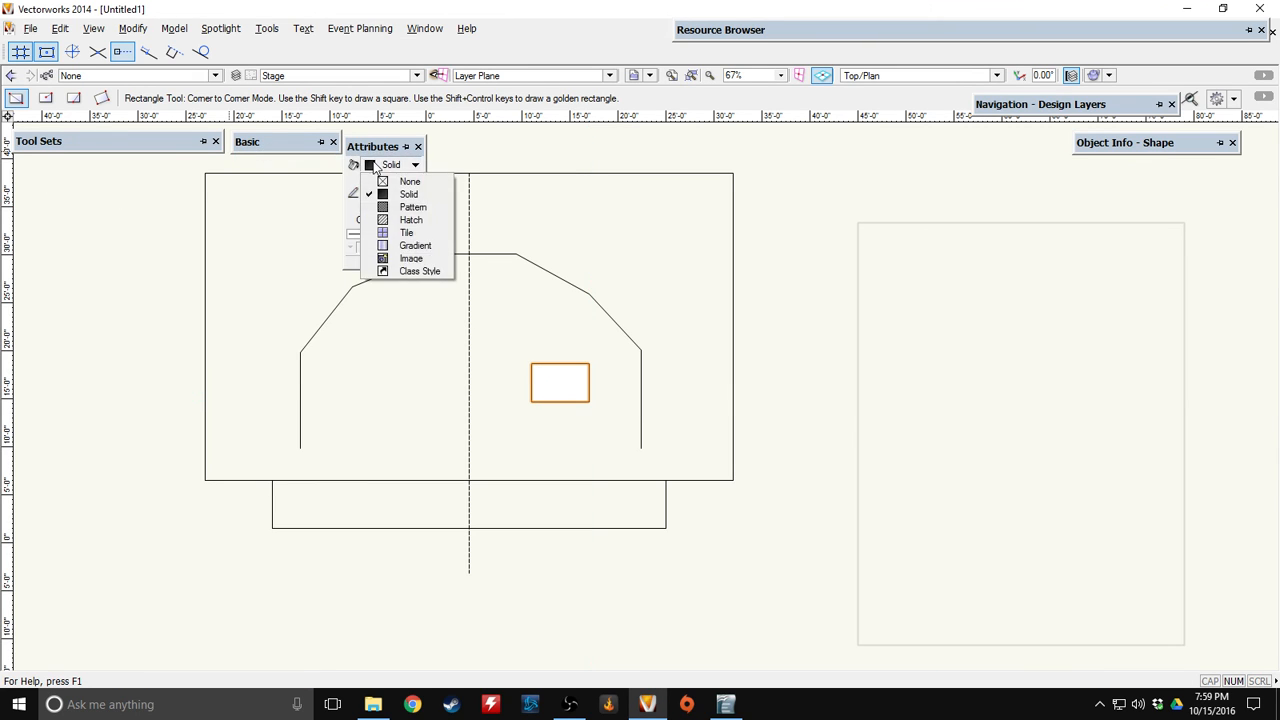
{"action": "left_click", "coordinate": [398, 181]}
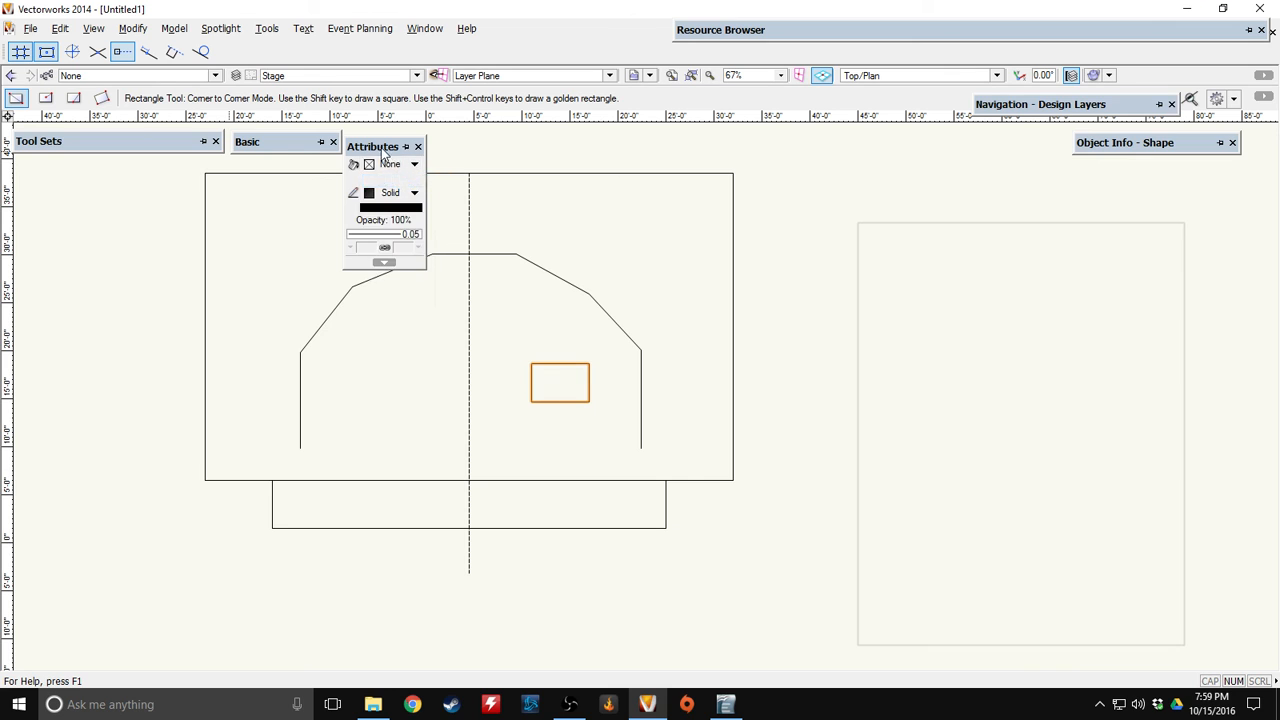
Draw a chair rectangle about 2' square between the center line and the 6' by 4' table, and set its fill to None
{"action": "left_click", "coordinate": [246, 159]}
{"action": "left_click", "coordinate": [298, 197]}
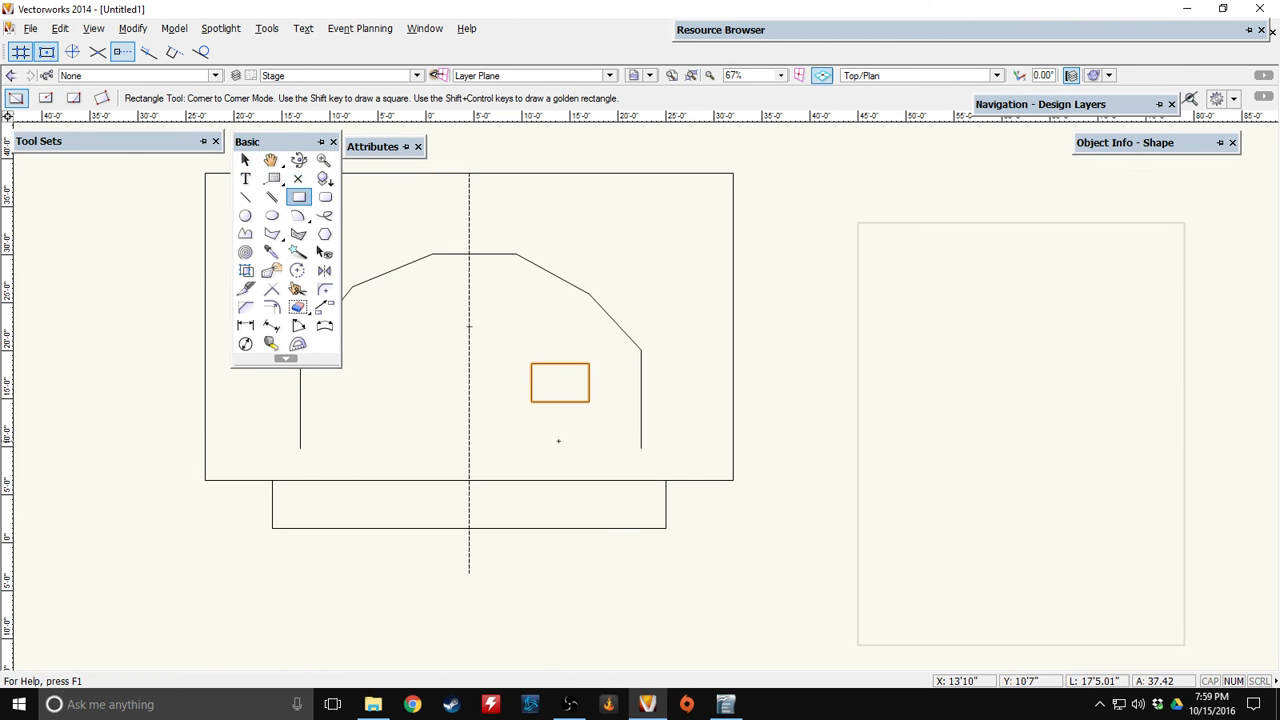
{"action": "scroll", "coordinate": [557, 443], "scroll_direction": "up", "scroll_amount": 3}
{"action": "middle_click_drag", "start_coordinate": [577, 246], "coordinate": [557, 350]}
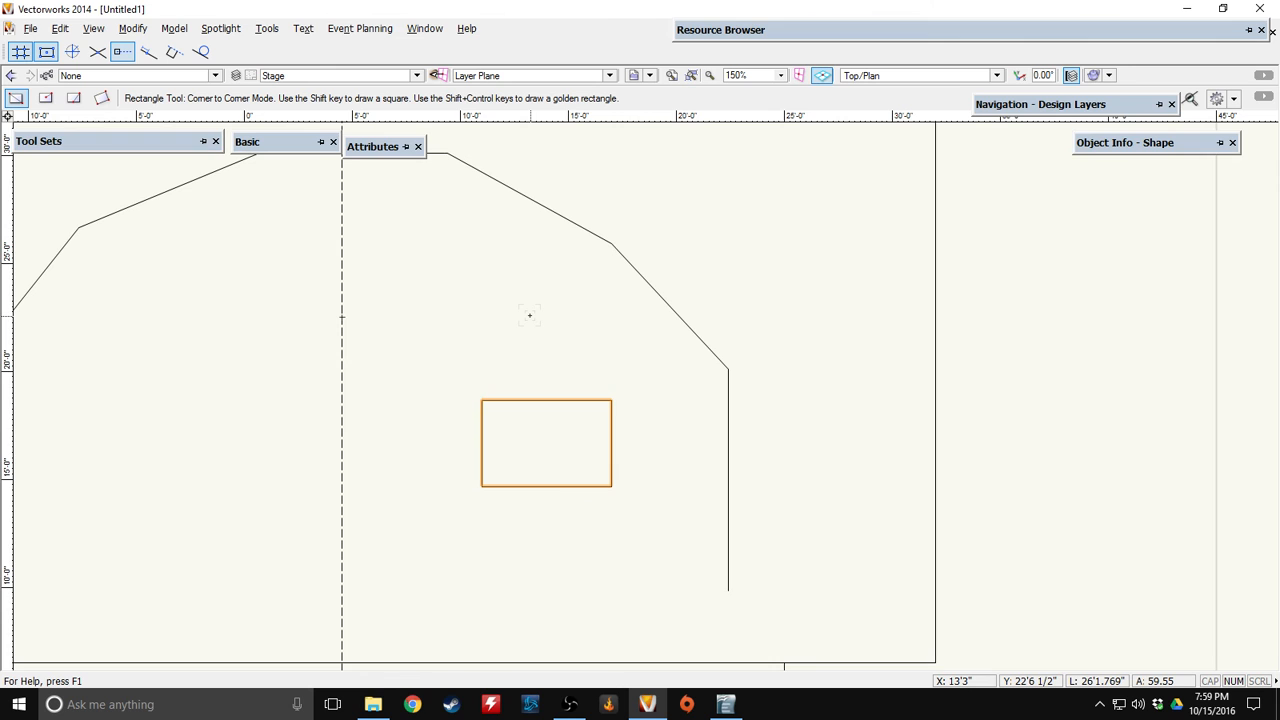
{"action": "scroll", "coordinate": [504, 345], "scroll_direction": "down", "scroll_amount": 2}
{"action": "scroll", "coordinate": [503, 344], "scroll_direction": "up", "scroll_amount": 1}
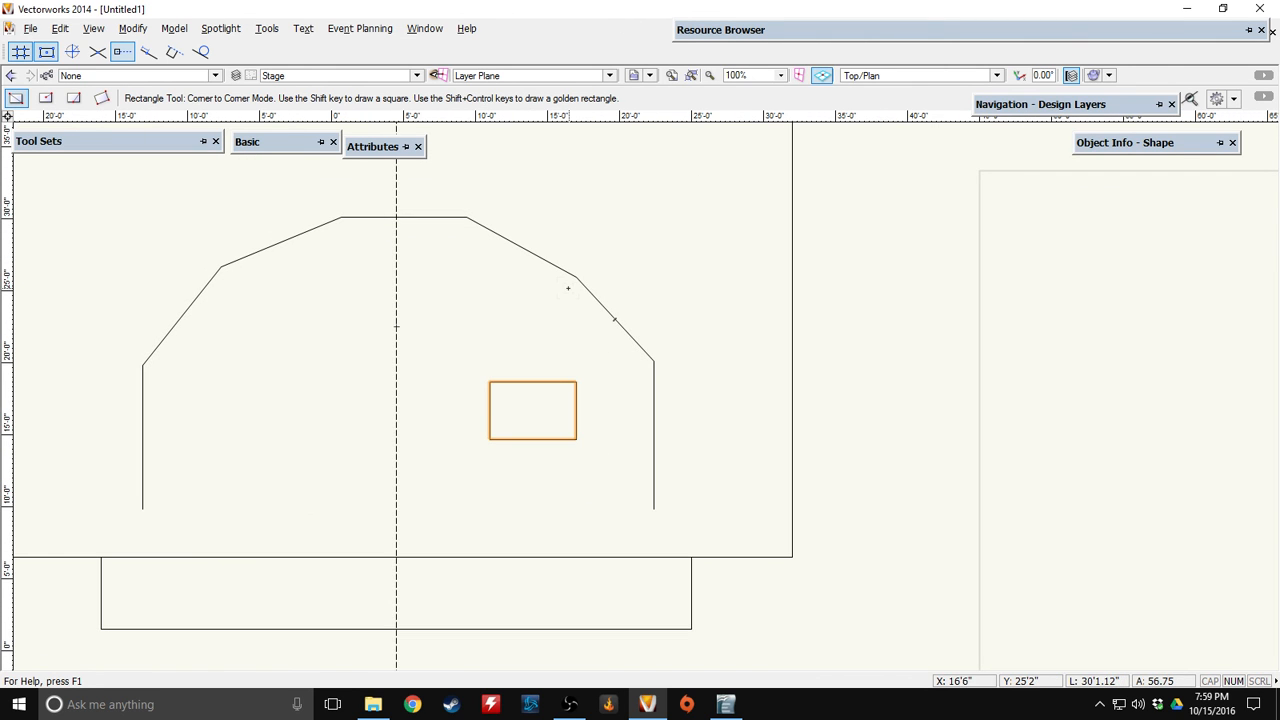
{"action": "mouse_move", "coordinate": [261, 139]}
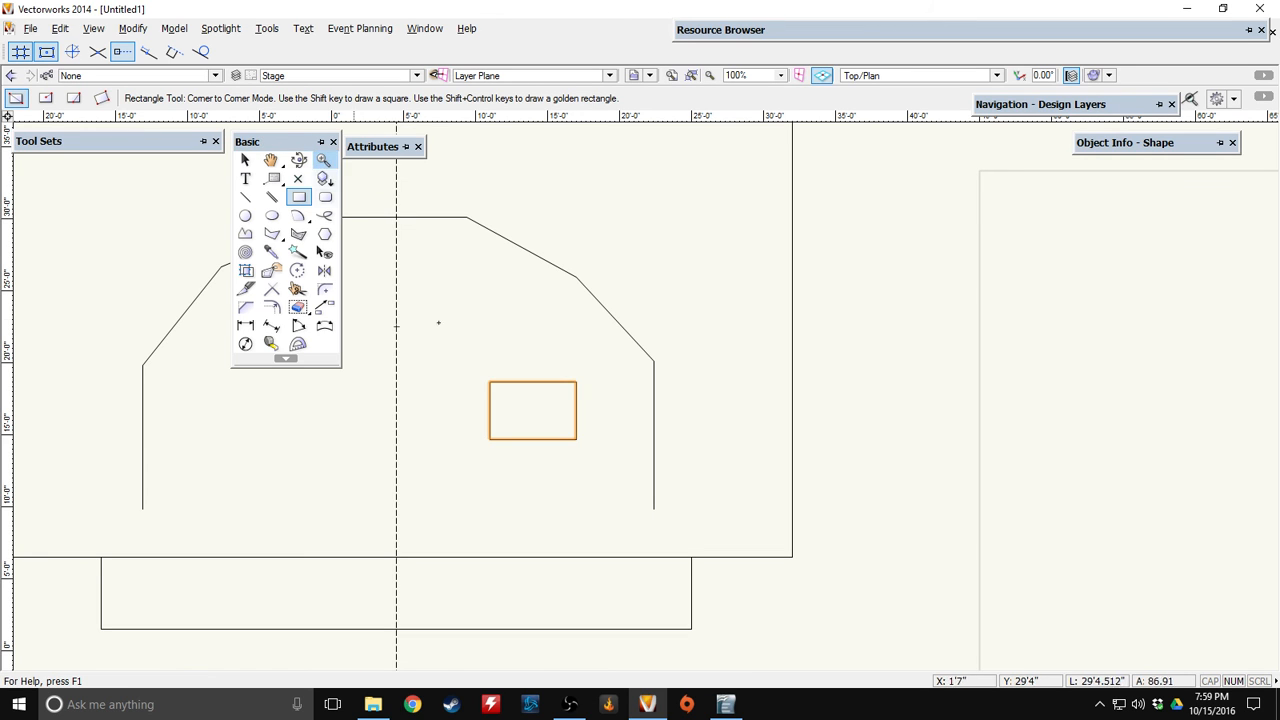
{"action": "scroll", "coordinate": [472, 413], "scroll_direction": "up", "scroll_amount": 1}
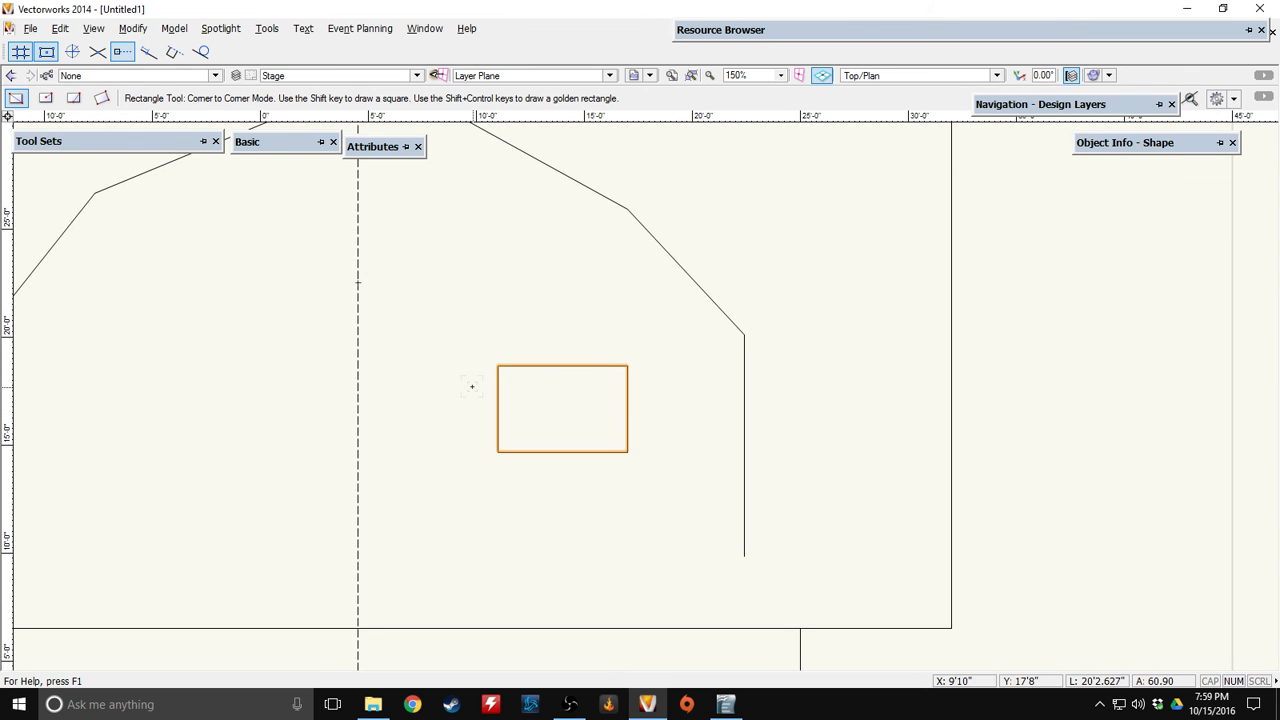
{"action": "left_click", "coordinate": [472, 386]}
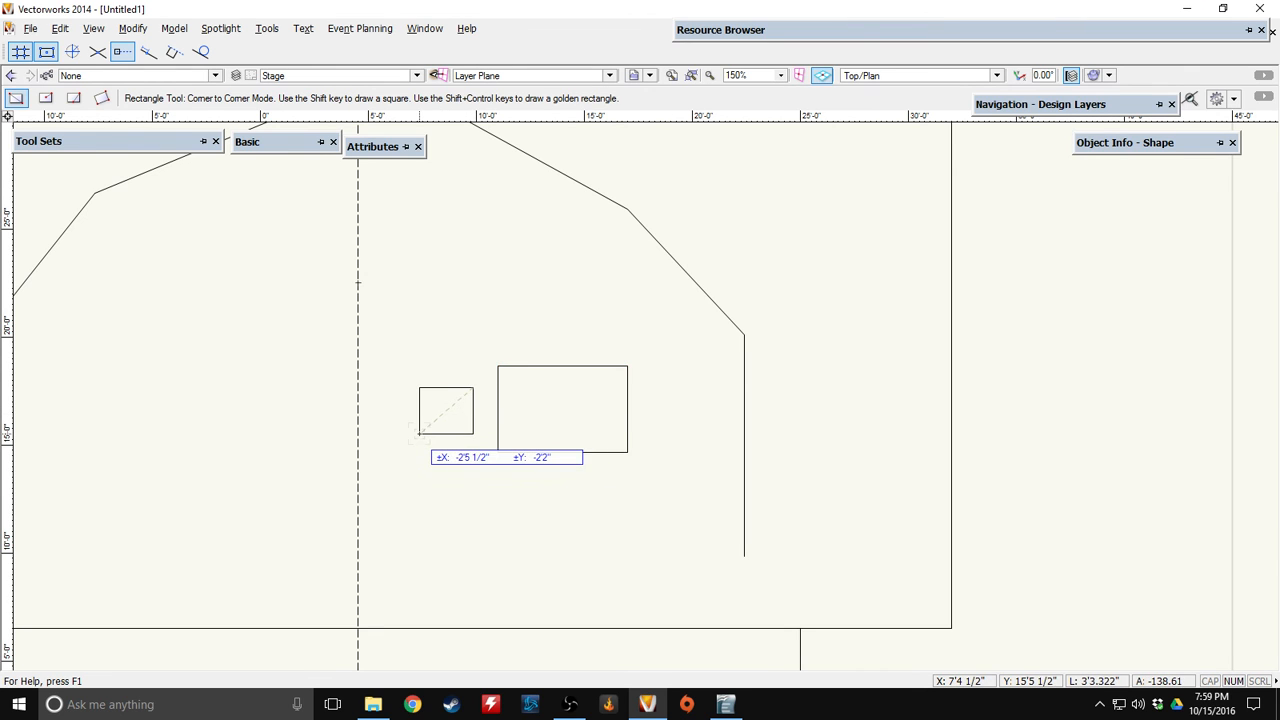
{"action": "left_click", "coordinate": [431, 432]}
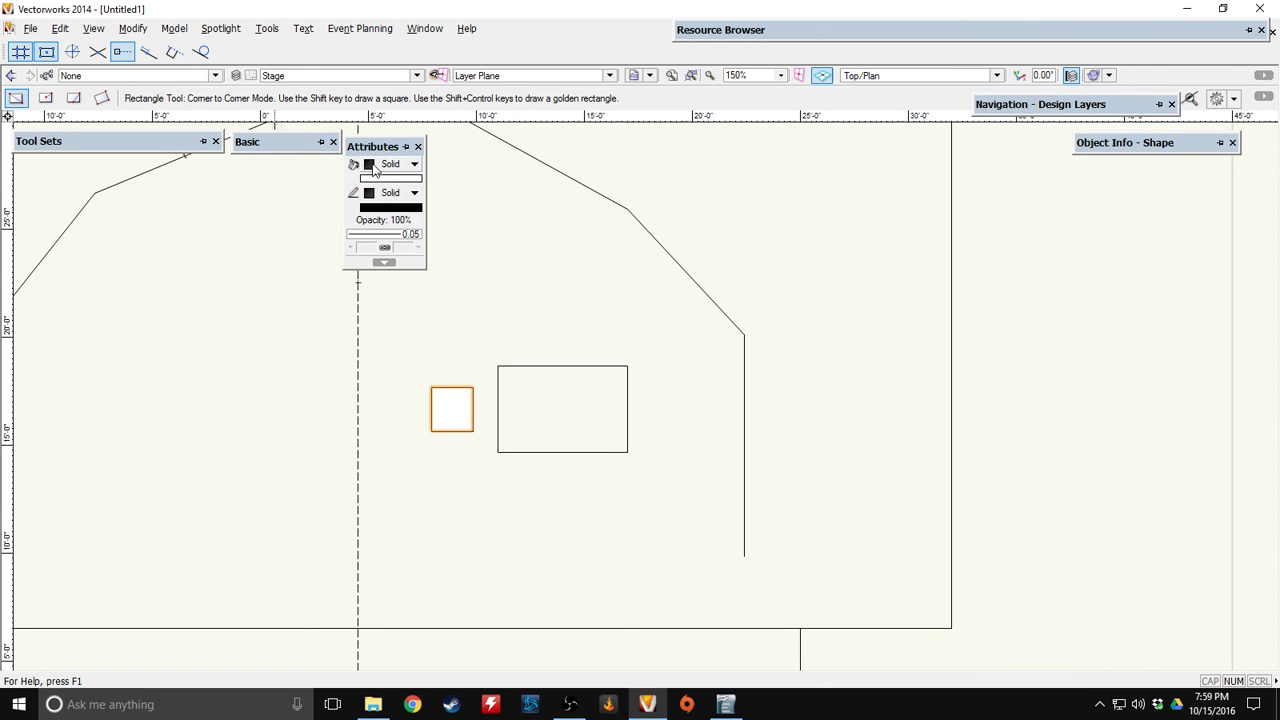
{"action": "left_click", "coordinate": [376, 165]}
{"action": "left_click", "coordinate": [386, 184]}
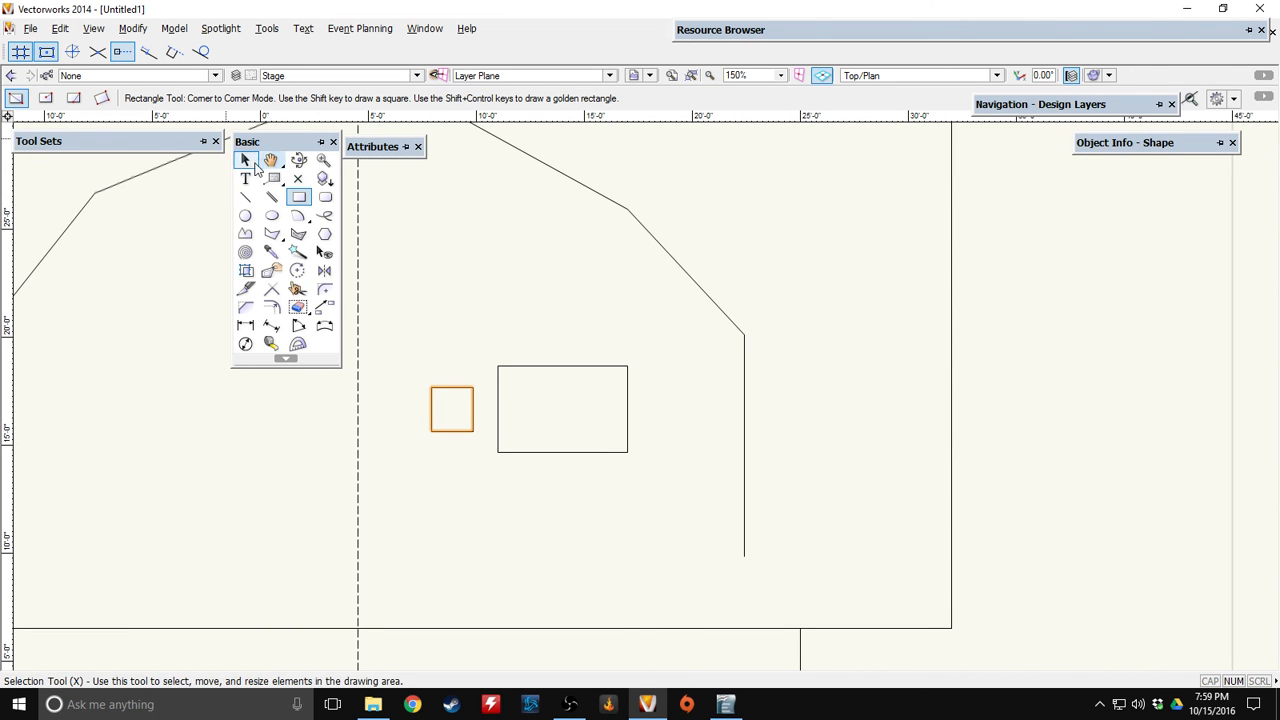
Duplicate the chair to place one at the table's right end and two along its upper side, and move the left chair closer to the table
{"action": "left_click", "coordinate": [246, 159]}
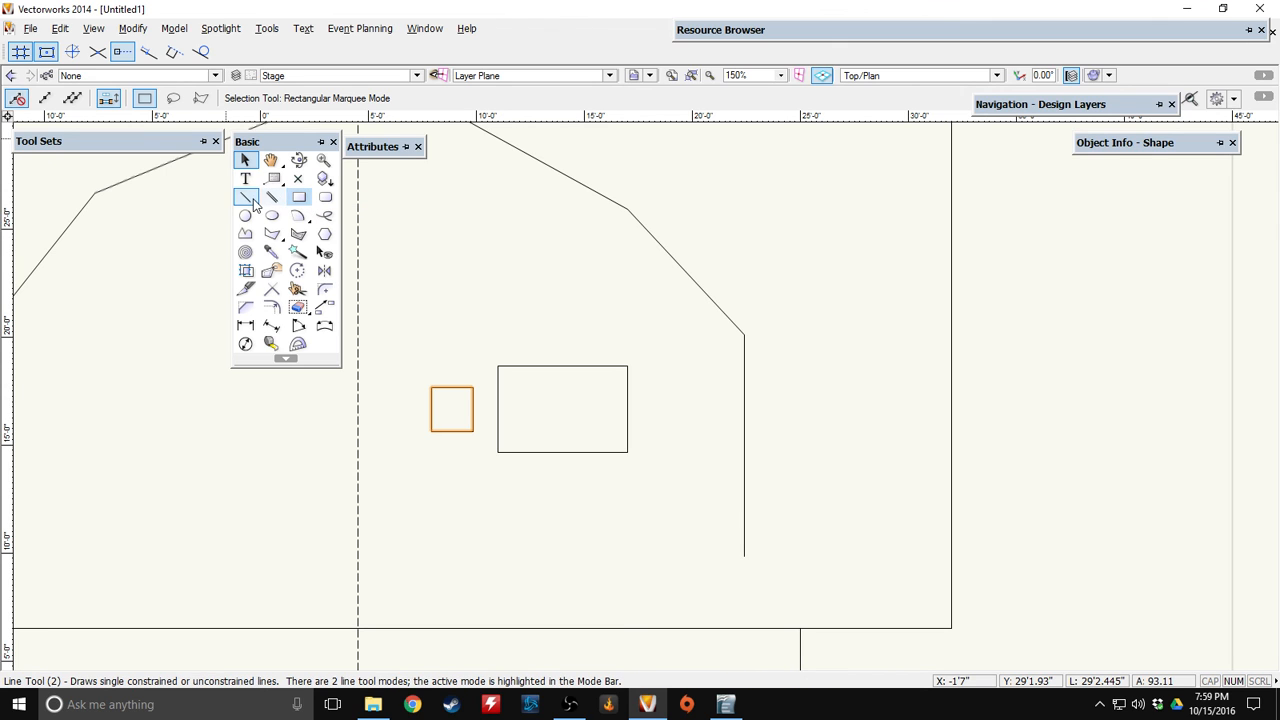
{"action": "left_click", "coordinate": [302, 456]}
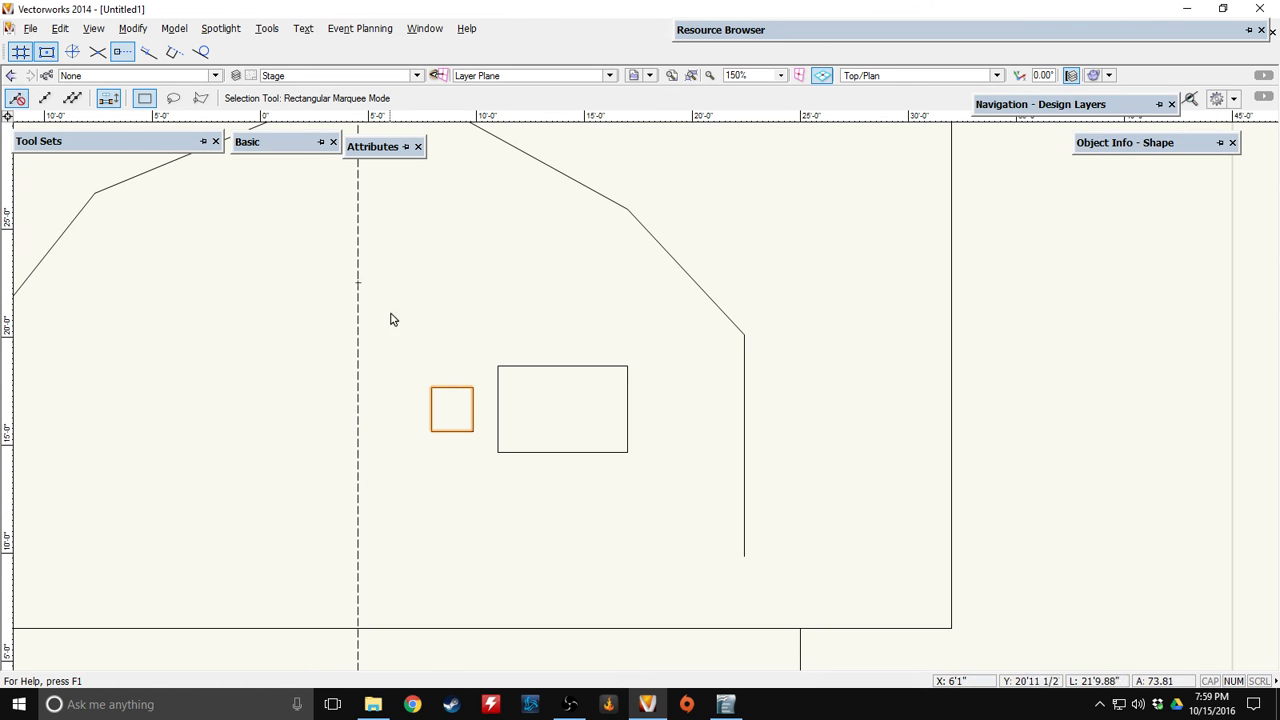
{"action": "left_click_drag", "start_coordinate": [473, 388], "coordinate": [678, 385]}
{"action": "key", "text": "ctrl+d"}
{"action": "key", "text": "ctrl+d"}
{"action": "left_click_drag", "start_coordinate": [473, 389], "coordinate": [486, 387]}
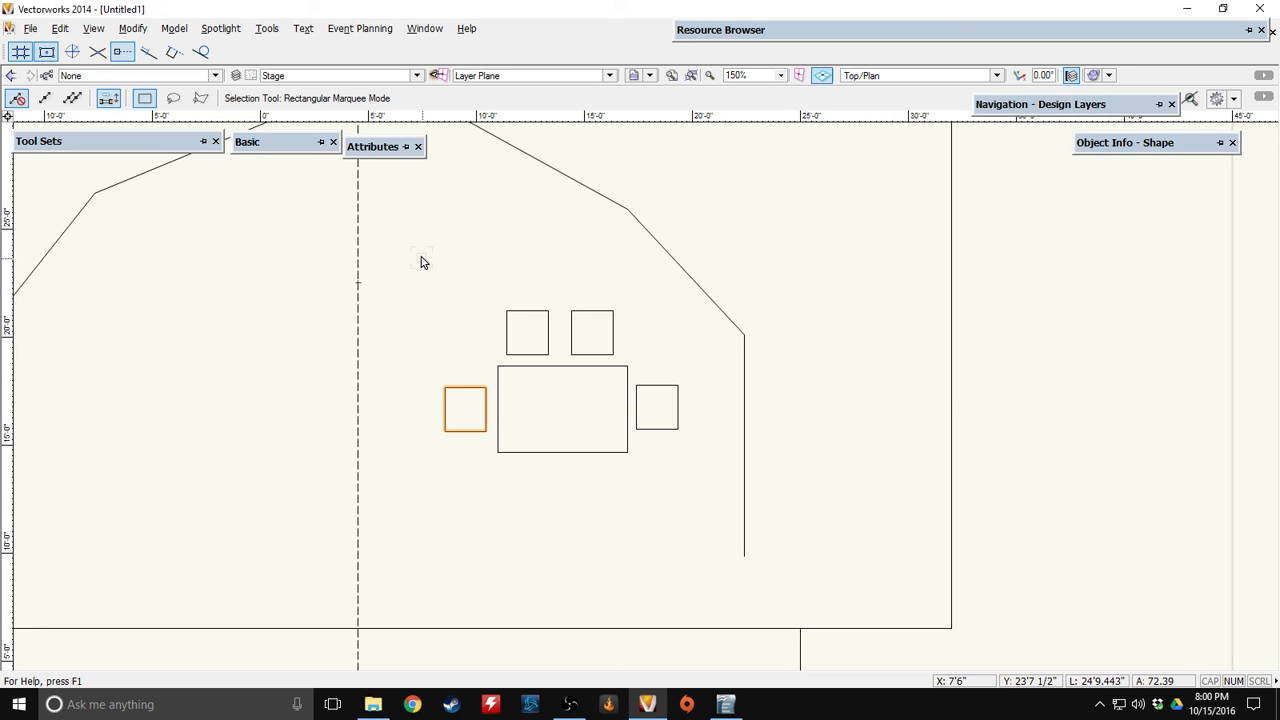
{"action": "key", "text": "shift+Left"}
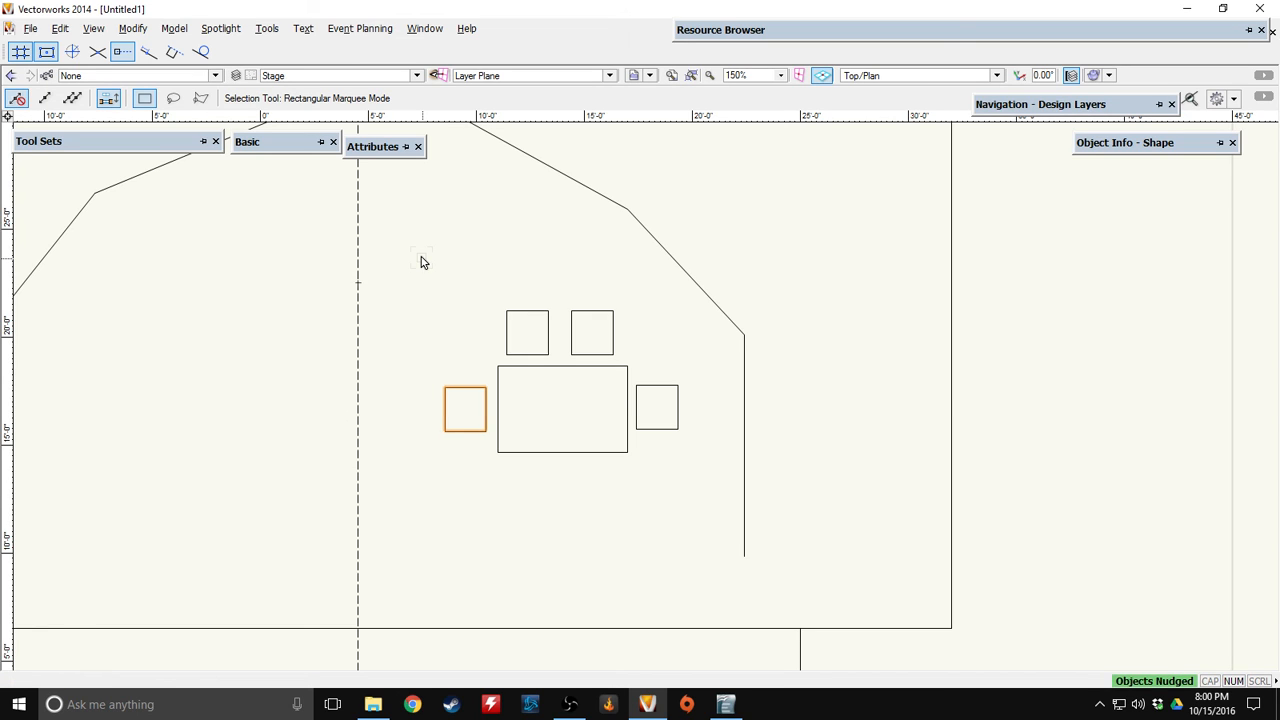
{"action": "left_click", "coordinate": [421, 262]}
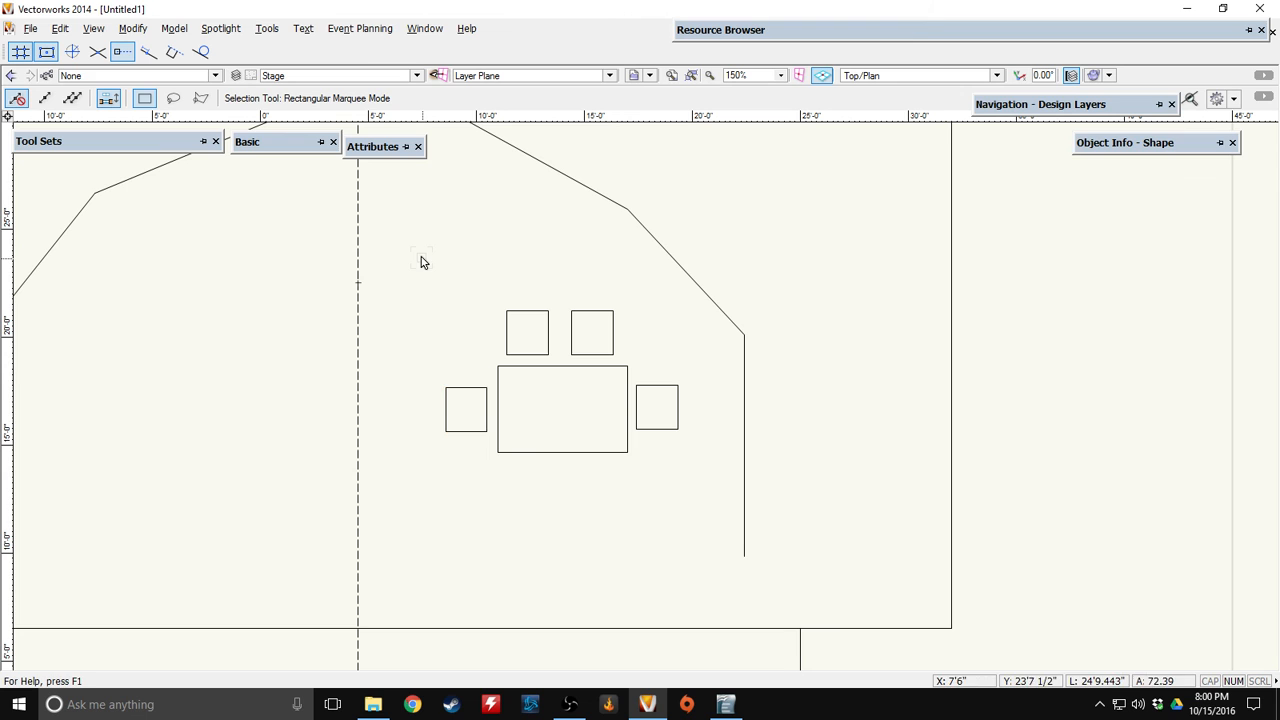
Draw a vertical line about 5' long downward from the upper part of the left wall's steep angled segment
{"action": "mouse_move", "coordinate": [429, 252]}
{"action": "middle_mouse_down"}
{"action": "mouse_move", "coordinate": [614, 303]}
{"action": "mouse_move", "coordinate": [622, 268]}
{"action": "middle_mouse_up"}
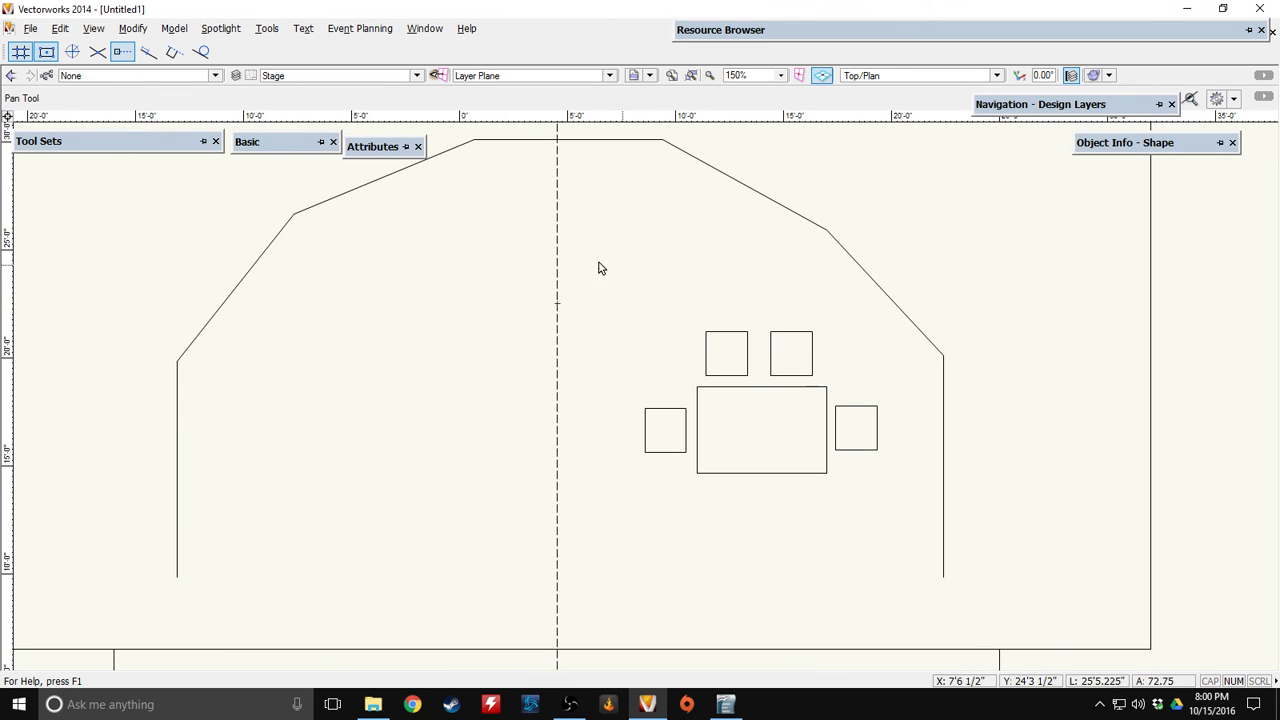
{"action": "mouse_move", "coordinate": [265, 148]}
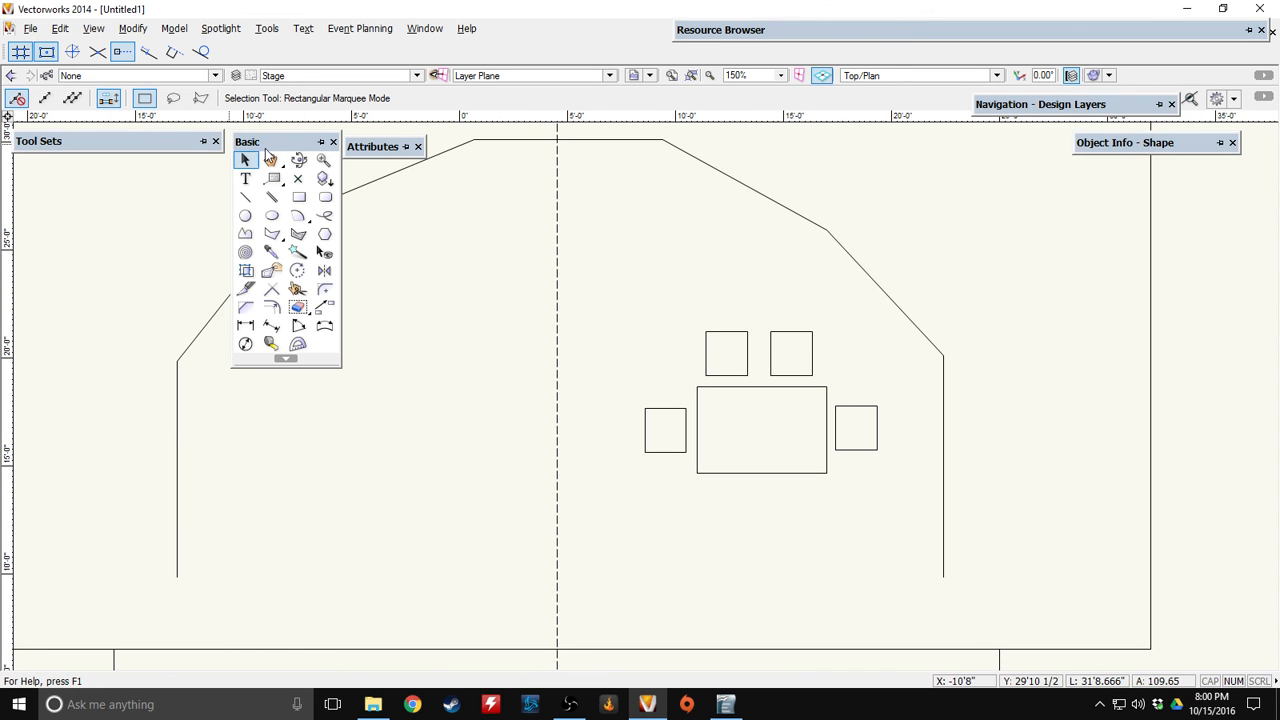
{"action": "left_click", "coordinate": [245, 196]}
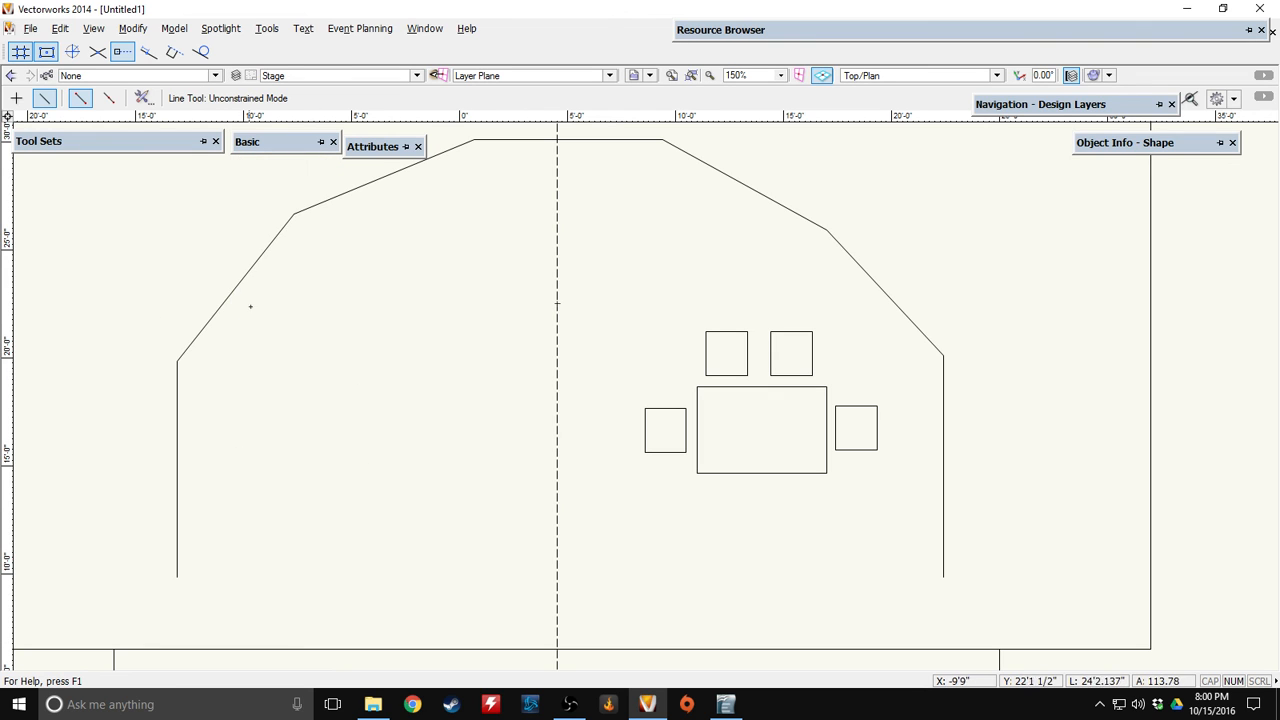
{"action": "left_click", "coordinate": [265, 249]}
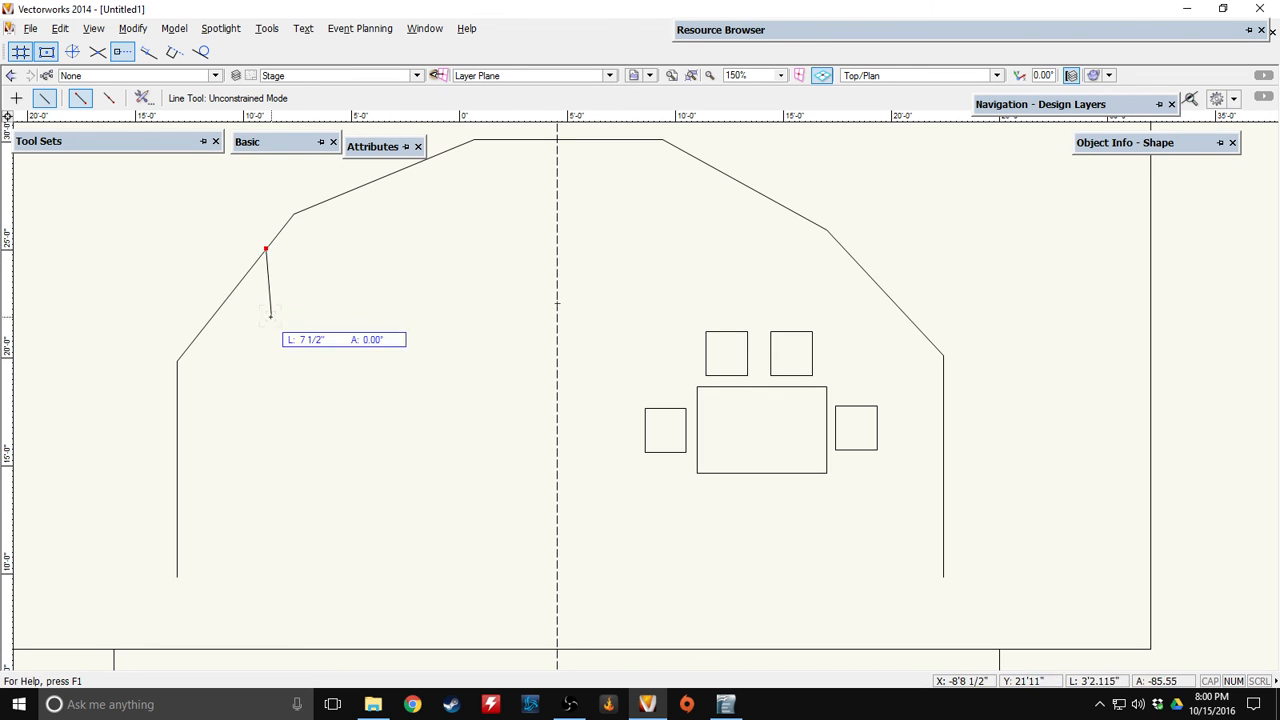
{"action": "left_click", "coordinate": [265, 355]}
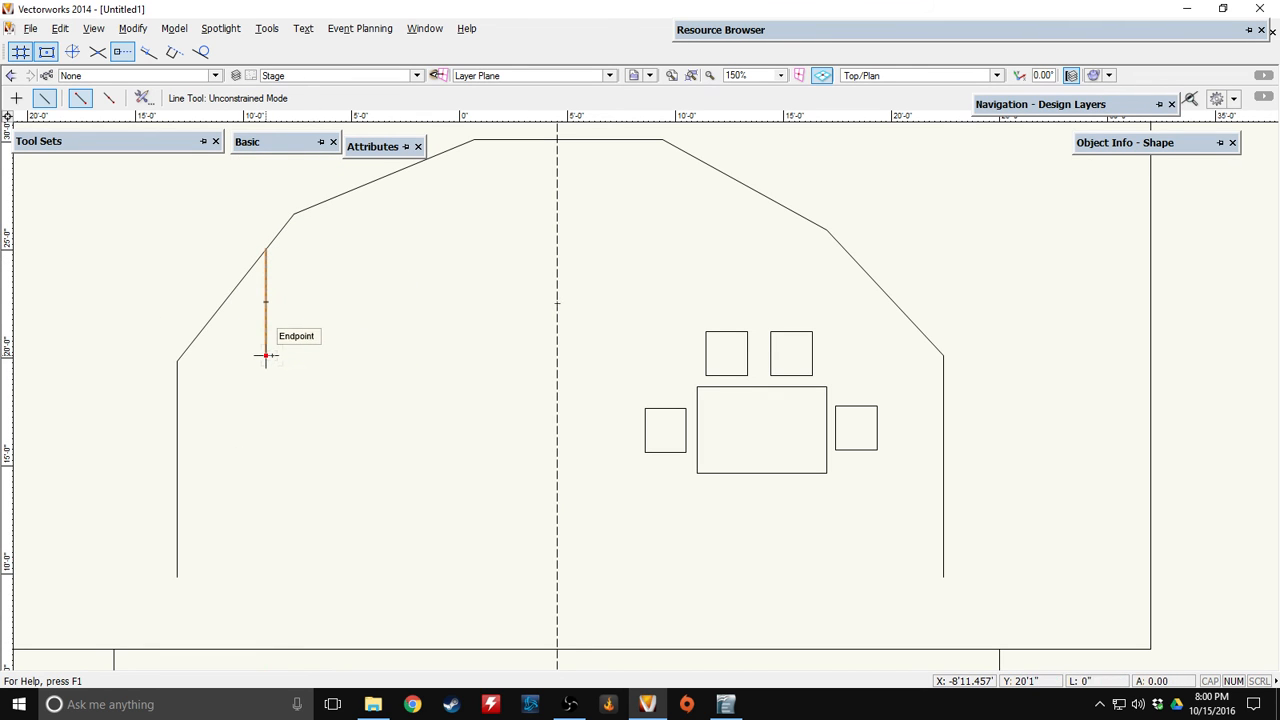
Draw a Center Mode arc bulging downward from the lower part of the steep left wall segment to the vertical line's lower end
{"action": "mouse_move", "coordinate": [270, 145]}
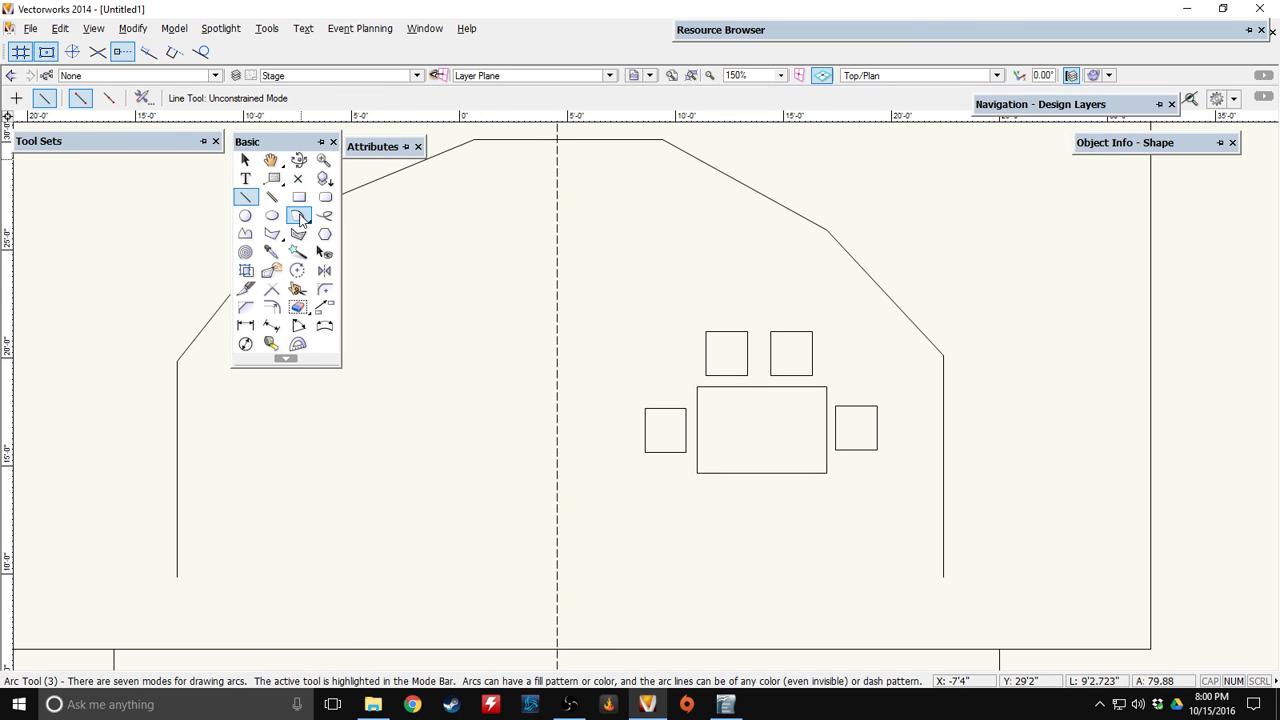
{"action": "left_click", "coordinate": [298, 216]}
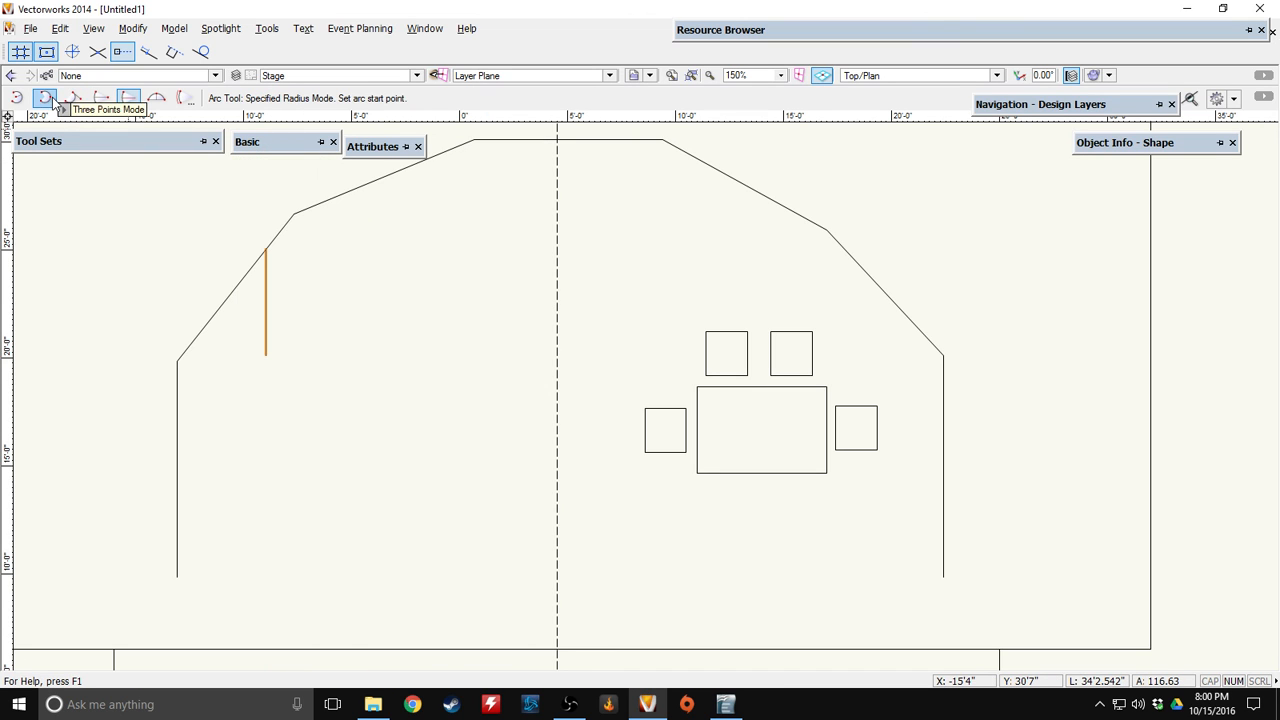
{"action": "left_click", "coordinate": [104, 101]}
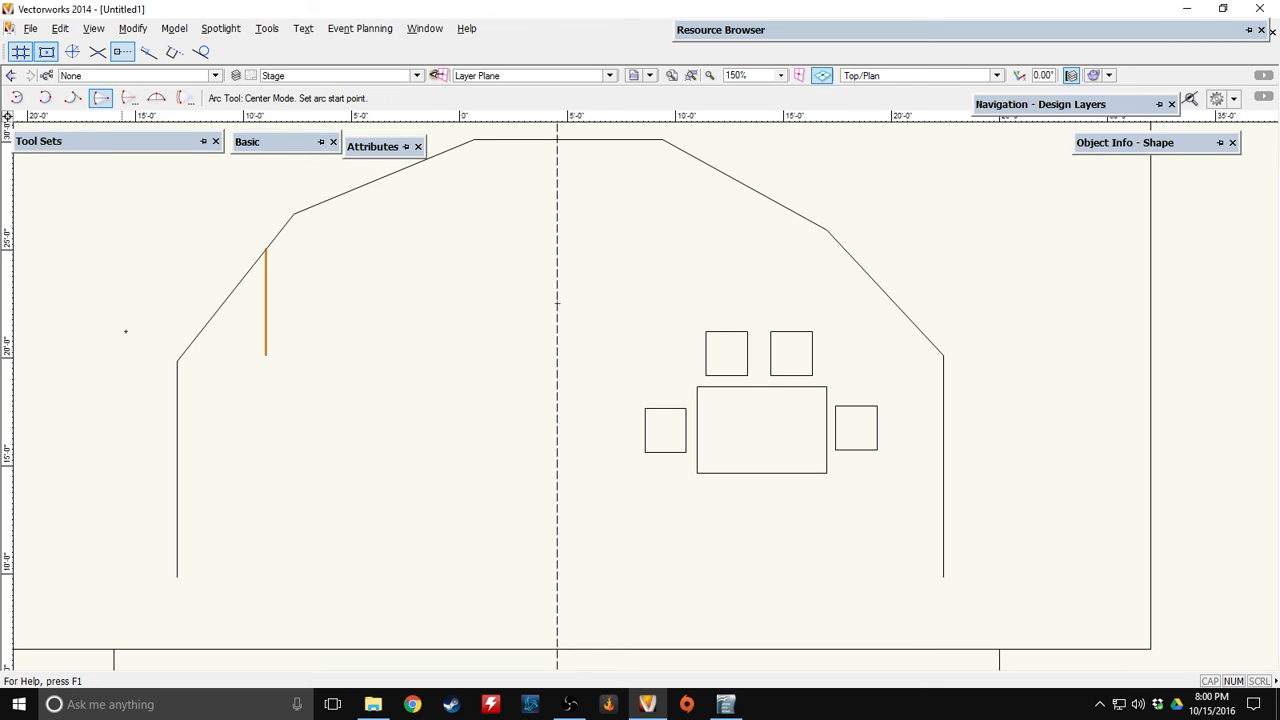
{"action": "left_click", "coordinate": [196, 337]}
{"action": "left_click", "coordinate": [265, 355]}
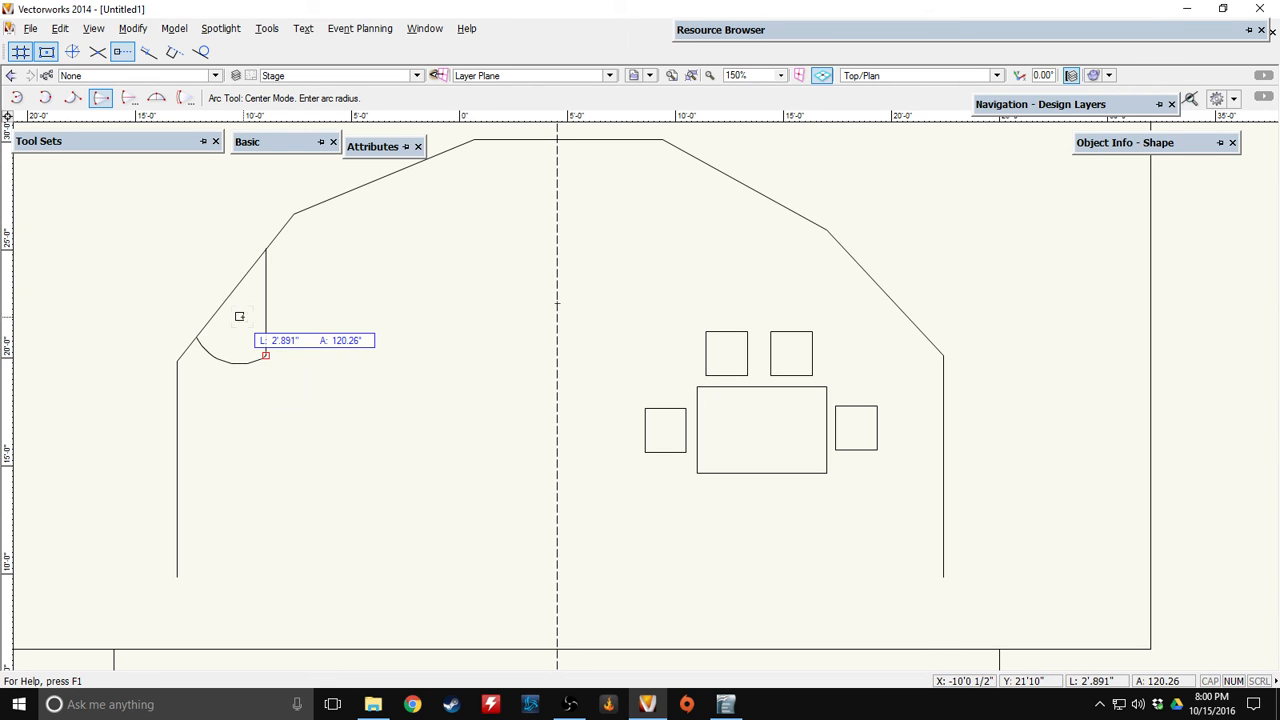
{"action": "left_click", "coordinate": [239, 316]}
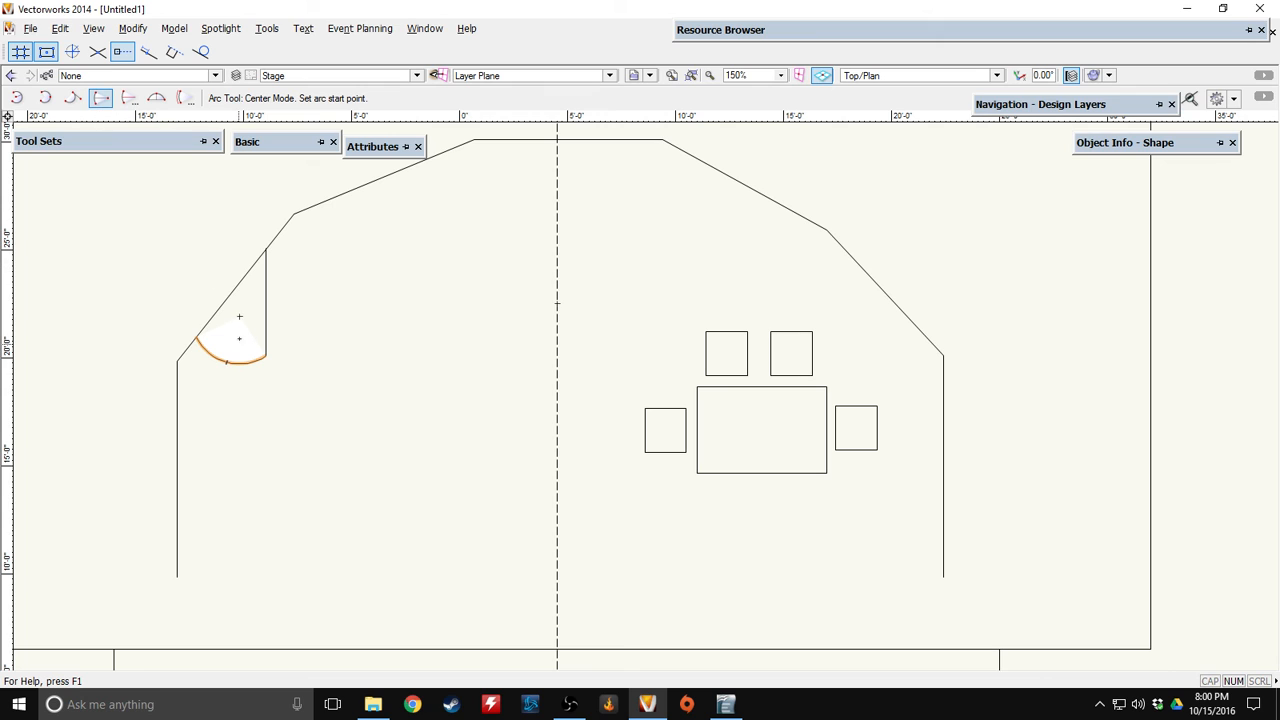
Set the fill of the arc beside the left wall to None and deselect it
{"action": "mouse_move", "coordinate": [333, 146]}
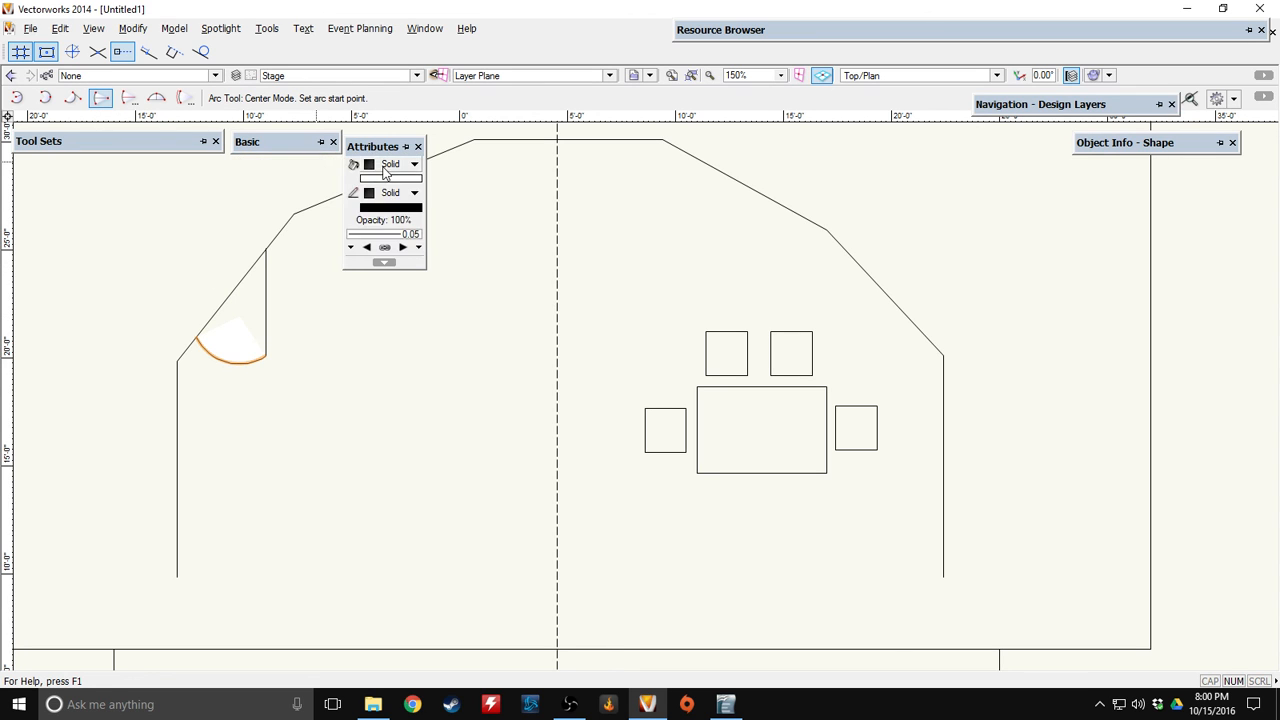
{"action": "left_click", "coordinate": [400, 164]}
{"action": "left_click", "coordinate": [380, 183]}
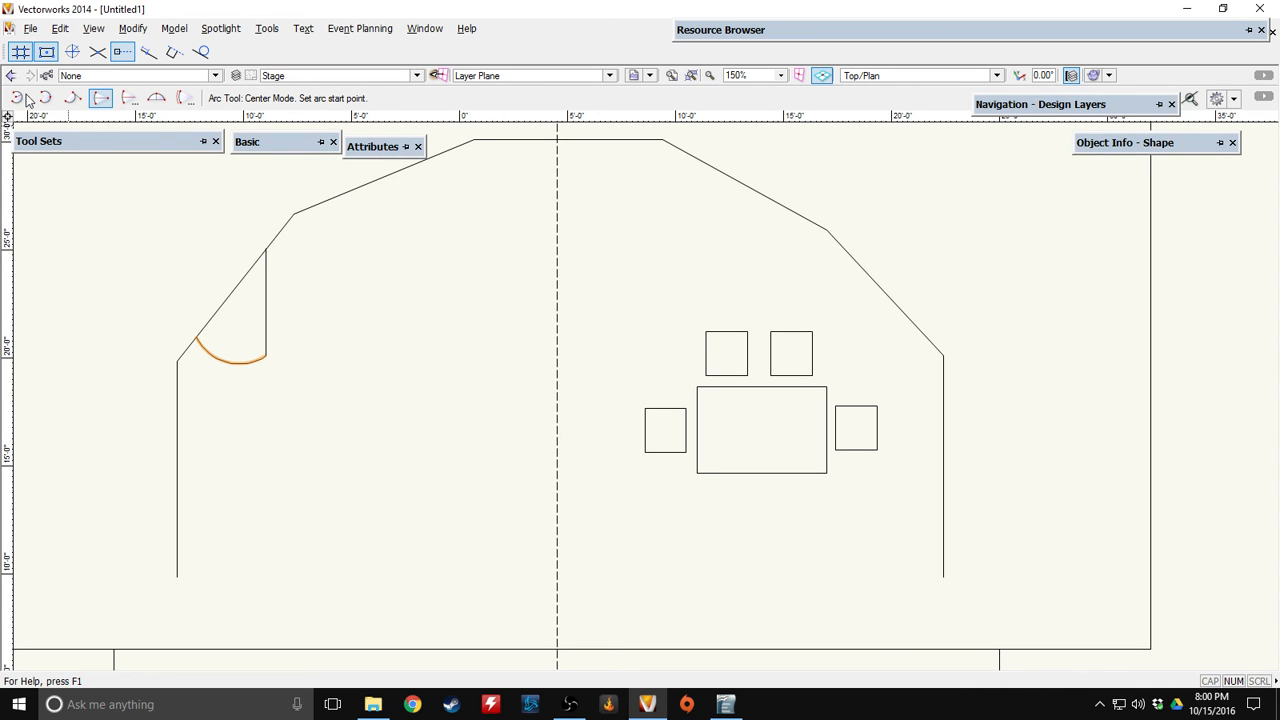
{"action": "left_click", "coordinate": [246, 160]}
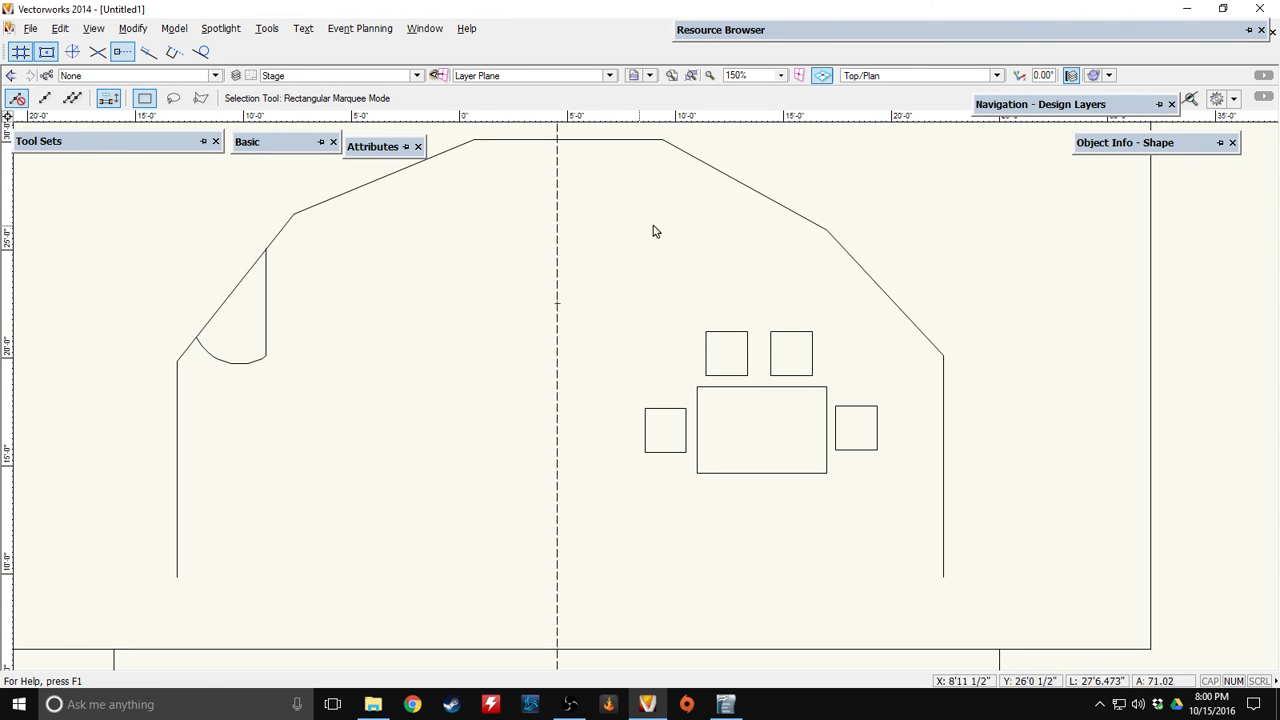
Draw a Three Point Rotated rectangle about 6' long and 1' deep along the outer side of the upper right angled wall segment
{"action": "middle_click_drag", "start_coordinate": [654, 231], "coordinate": [551, 308]}
{"action": "mouse_move", "coordinate": [266, 150]}
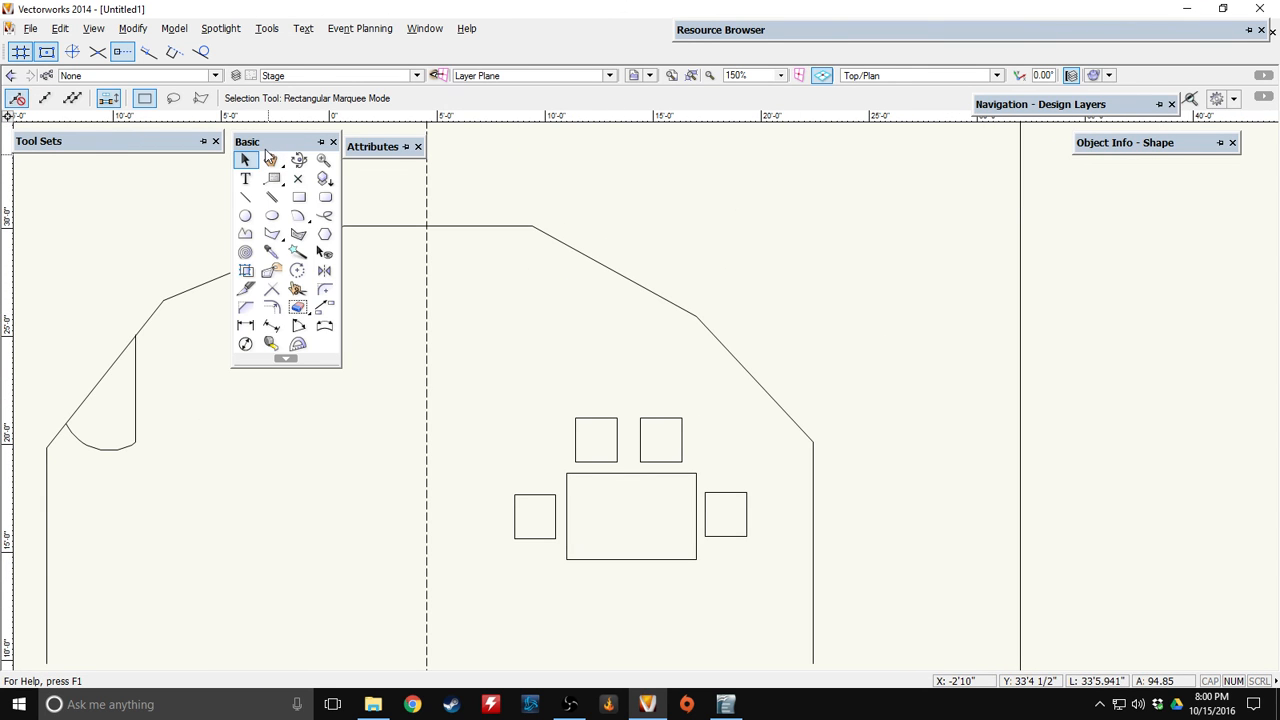
{"action": "left_click", "coordinate": [309, 193]}
{"action": "left_click", "coordinate": [554, 238]}
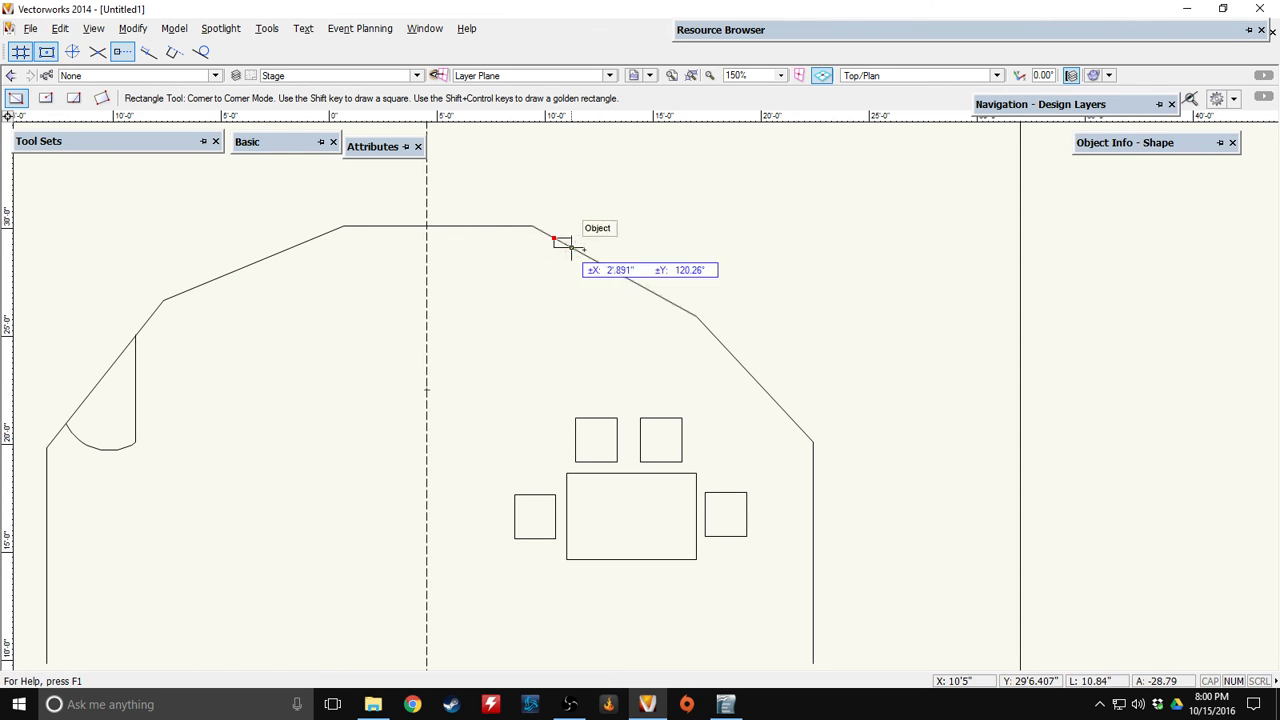
{"action": "key", "text": "Escape"}
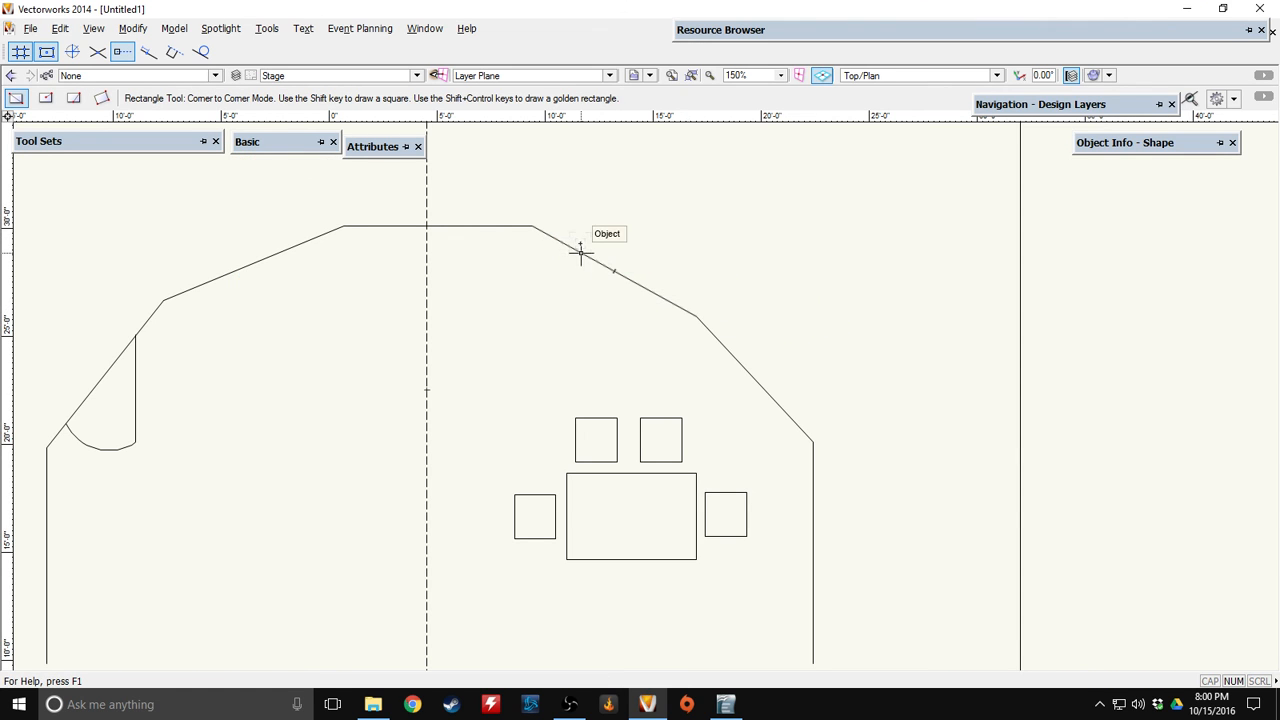
{"action": "left_click", "coordinate": [102, 99]}
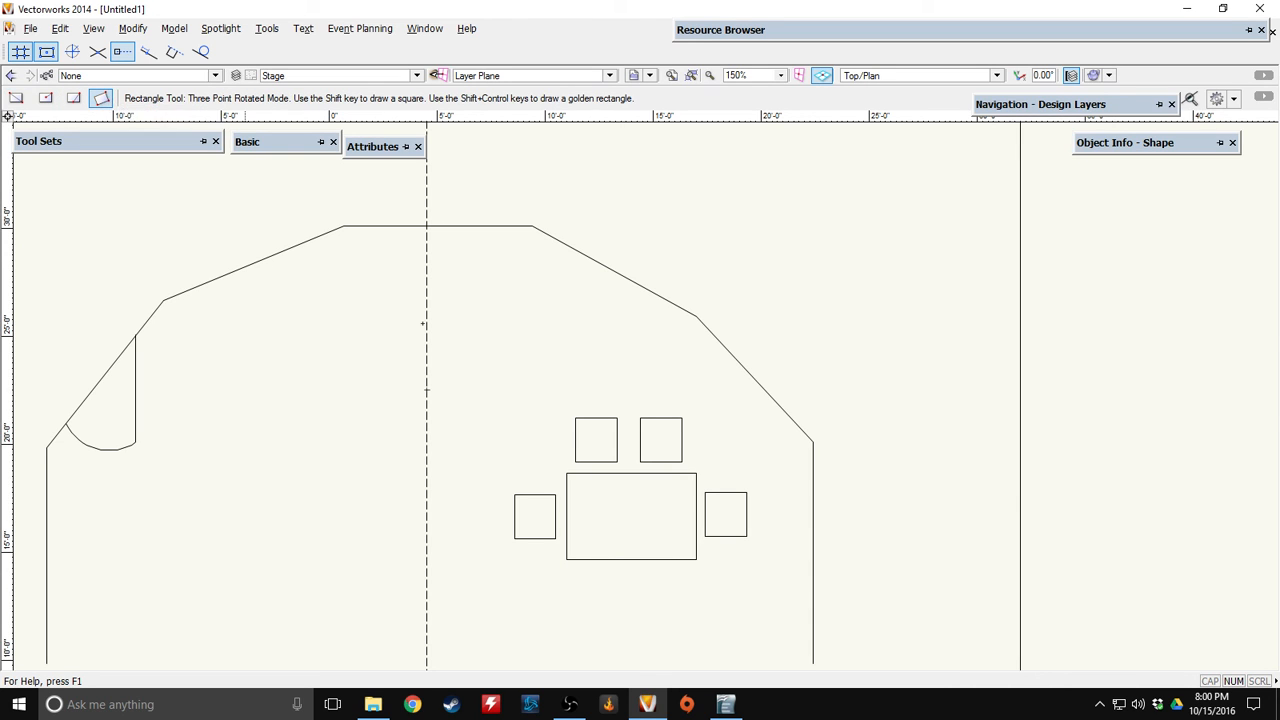
{"action": "left_click", "coordinate": [558, 240]}
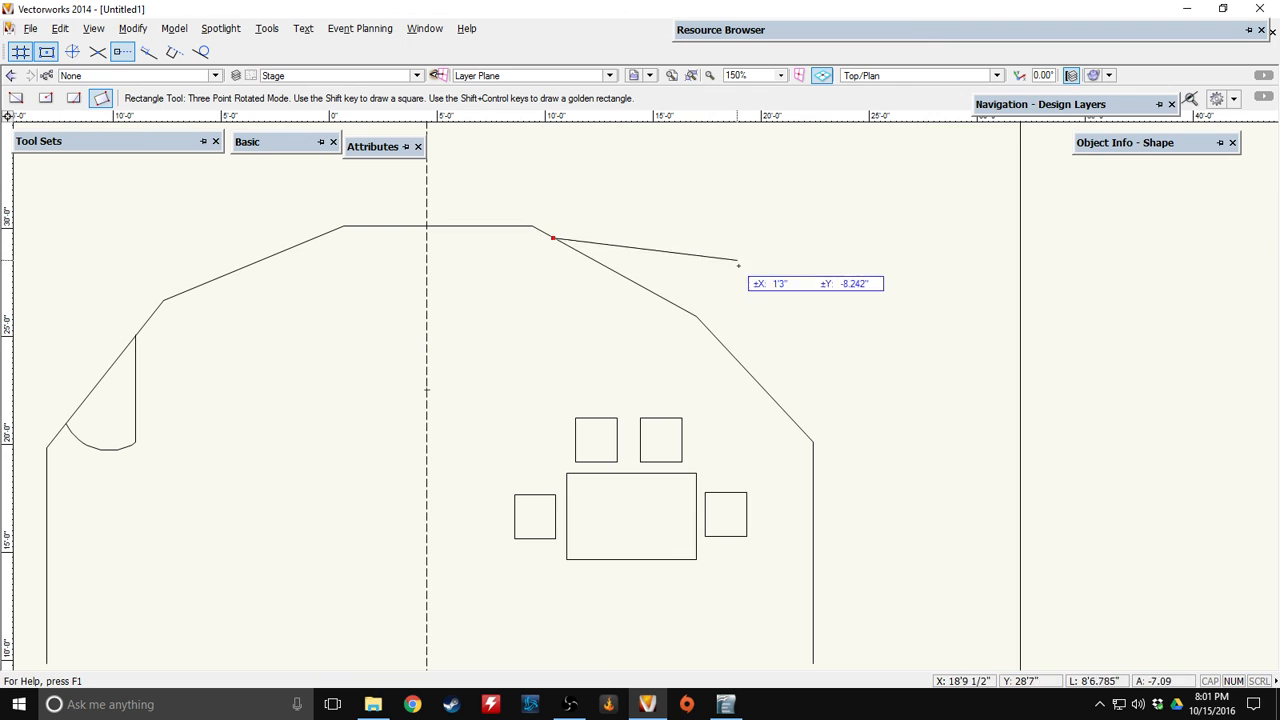
{"action": "left_click", "coordinate": [672, 300]}
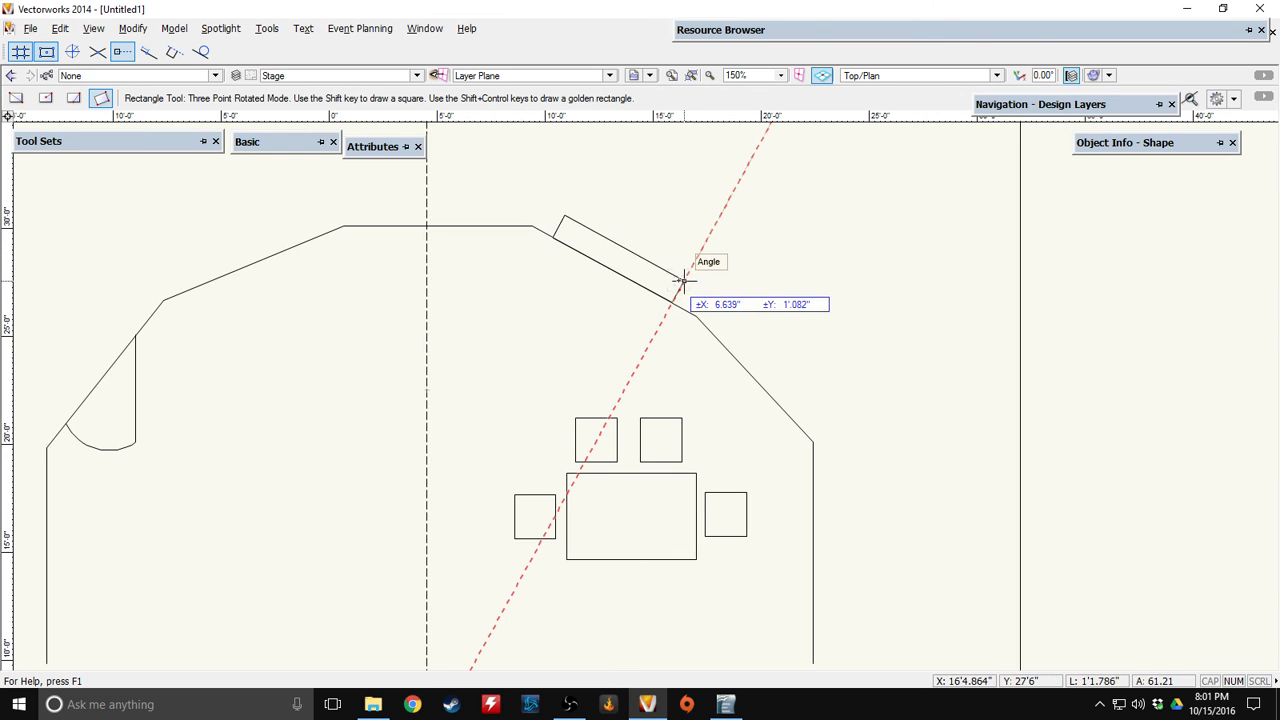
{"action": "left_click", "coordinate": [681, 284]}
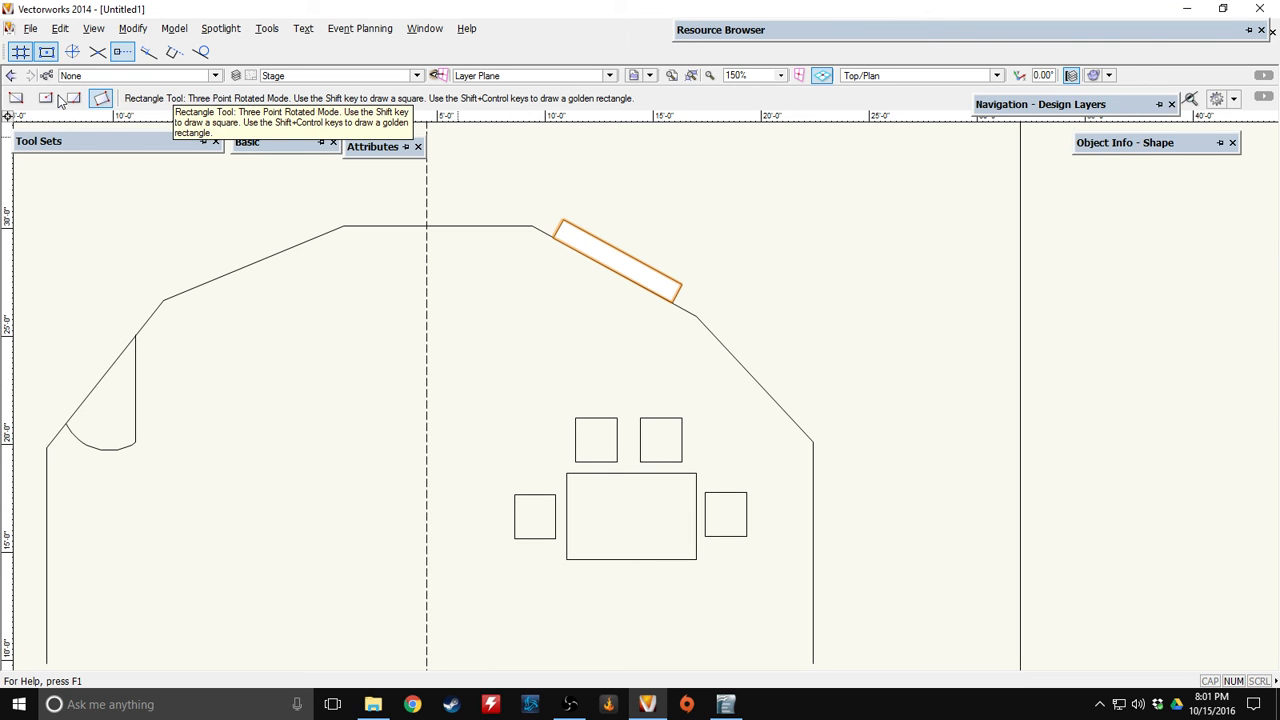
Set the fill of the rotated rectangle on the upper right wall to None
{"action": "left_click", "coordinate": [245, 160]}
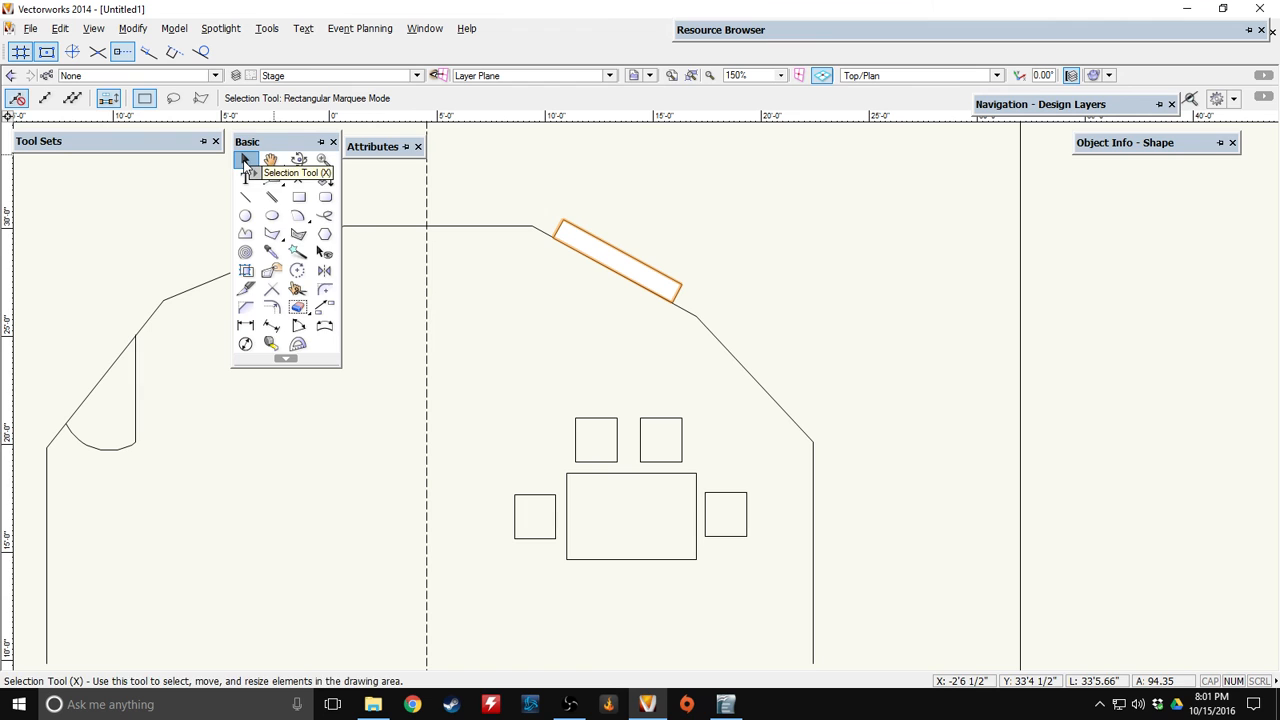
{"action": "left_click", "coordinate": [379, 166]}
{"action": "left_click", "coordinate": [390, 184]}
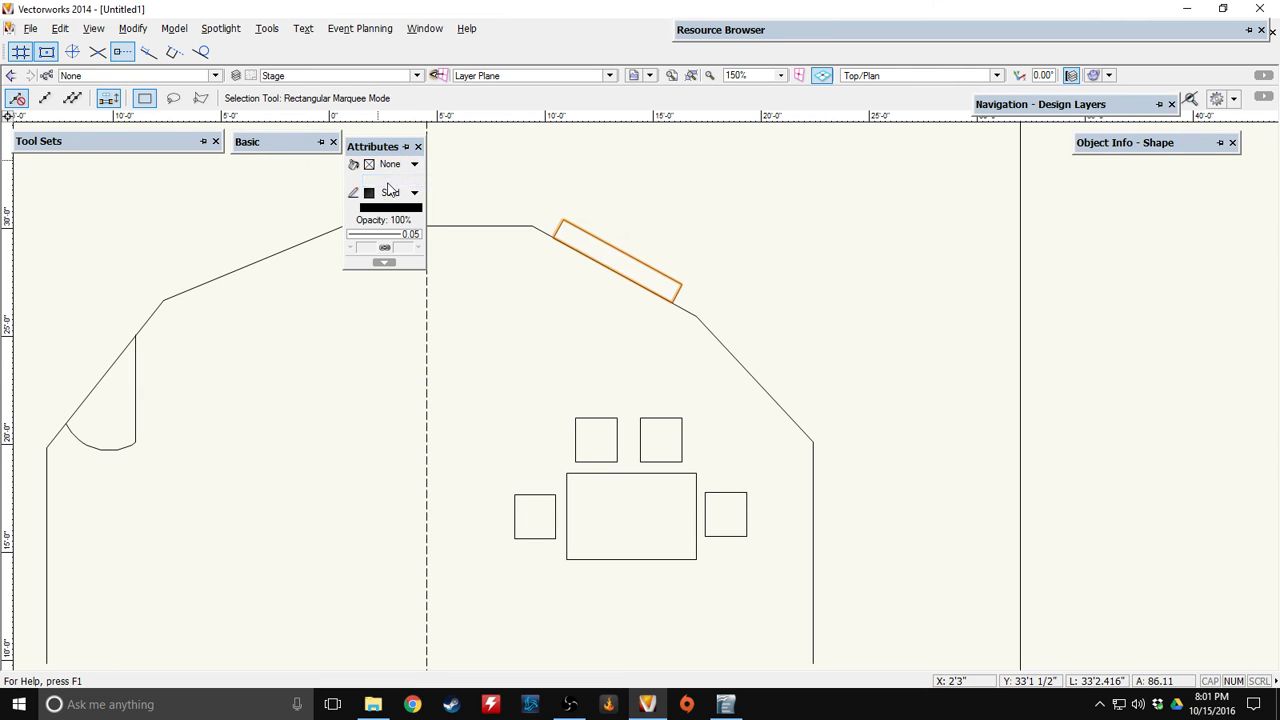
Draw a Box Mode oval about 12'6" wide and 8'8" deep, ending at the centre line left of the table, and set its fill to None
{"action": "left_click", "coordinate": [521, 360]}
{"action": "middle_click_drag", "start_coordinate": [527, 309], "coordinate": [561, 227]}
{"action": "mouse_move", "coordinate": [249, 152]}
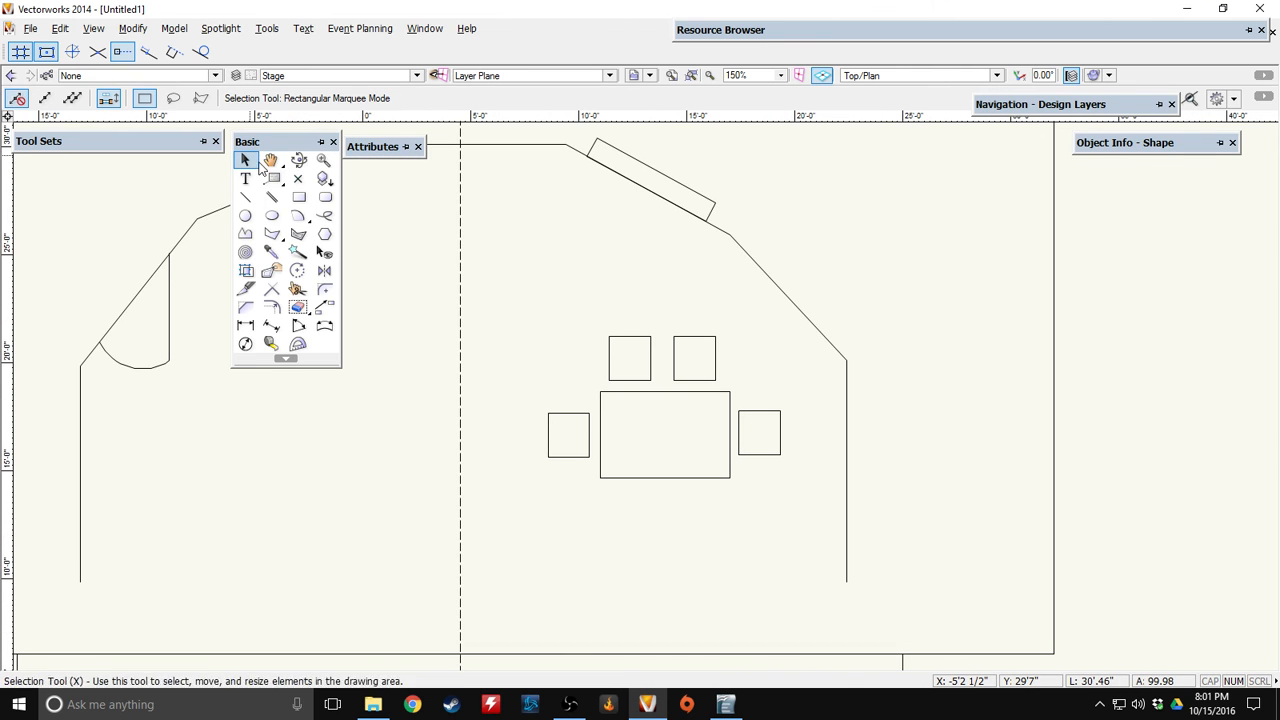
{"action": "left_click", "coordinate": [271, 215]}
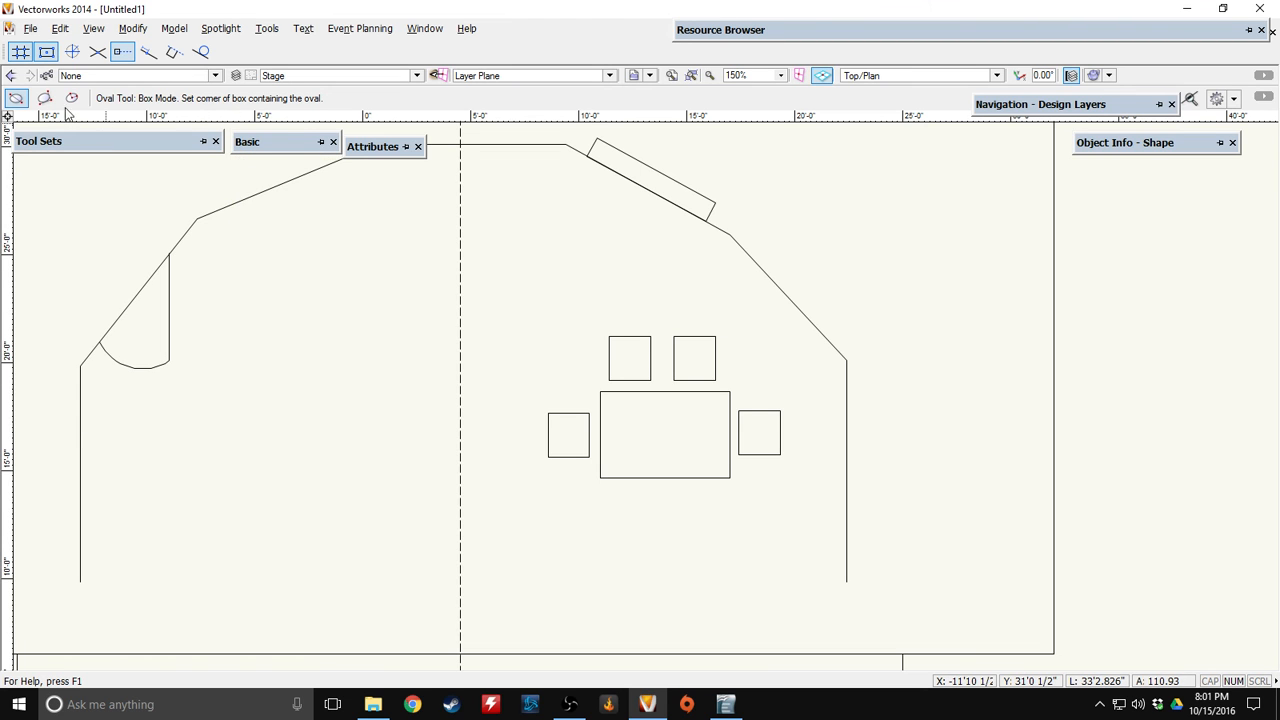
{"action": "left_click", "coordinate": [188, 342]}
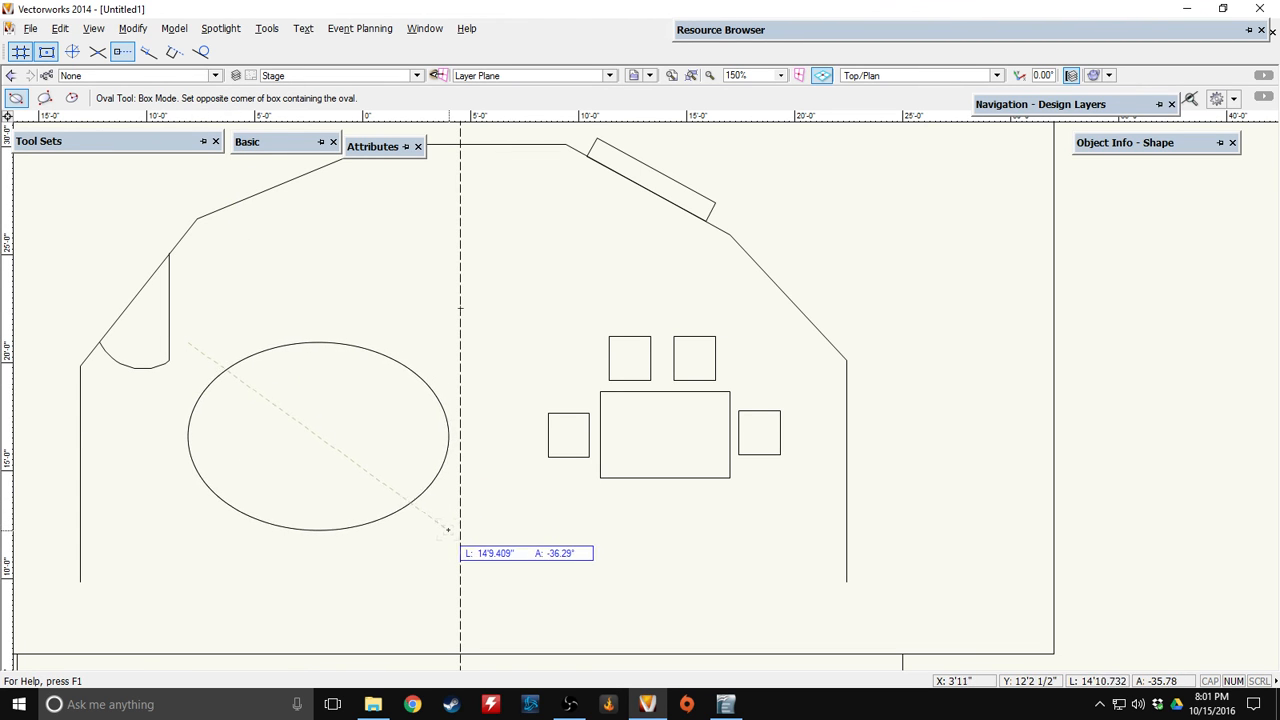
{"action": "left_click", "coordinate": [460, 528]}
{"action": "left_click", "coordinate": [395, 163]}
{"action": "left_click", "coordinate": [423, 177]}
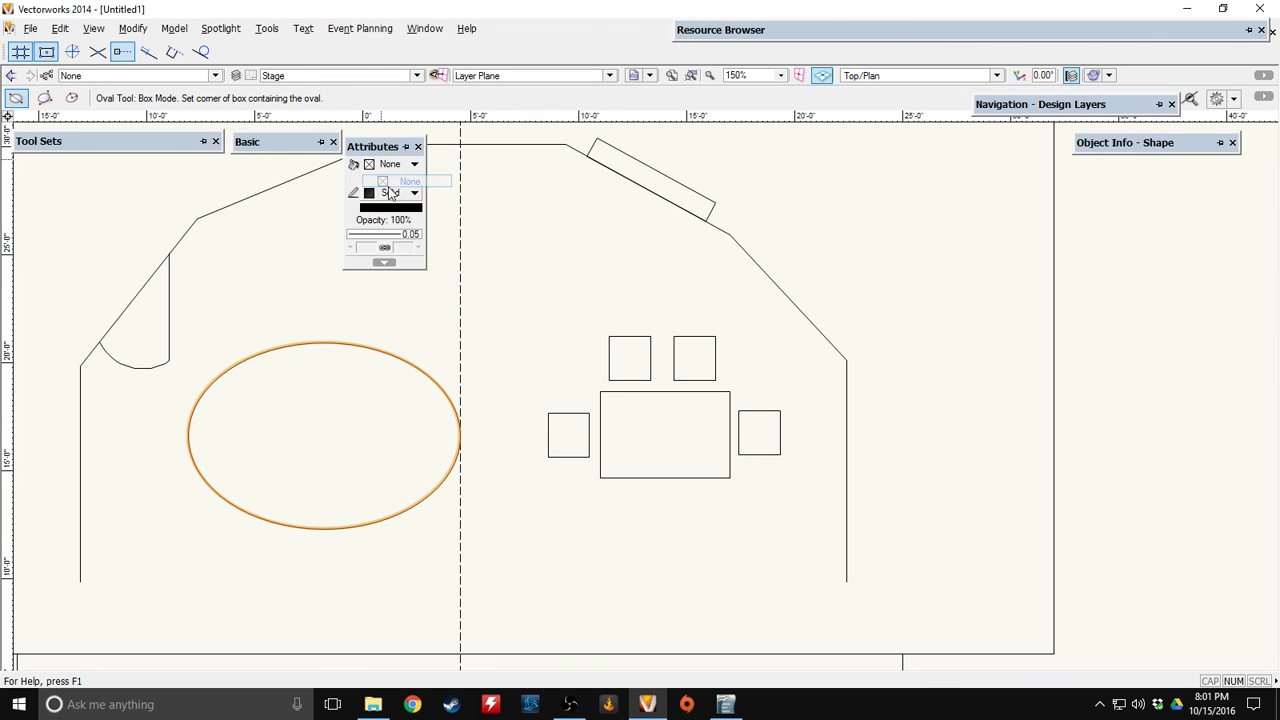
{"action": "mouse_move", "coordinate": [131, 138]}
{"action": "left_click", "coordinate": [244, 159]}
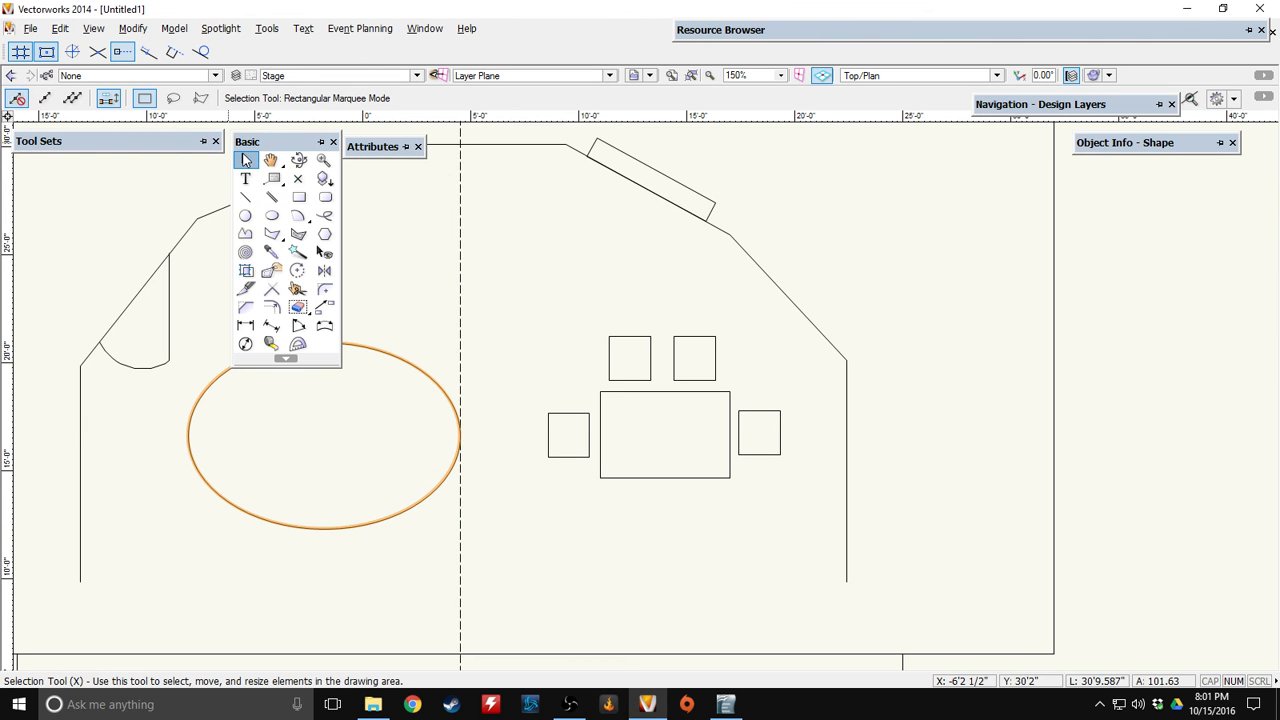
Add the text label "Door" inside the door swing and the label "Rug" inside the oval
{"action": "scroll", "coordinate": [428, 275], "scroll_direction": "down", "scroll_amount": 1}
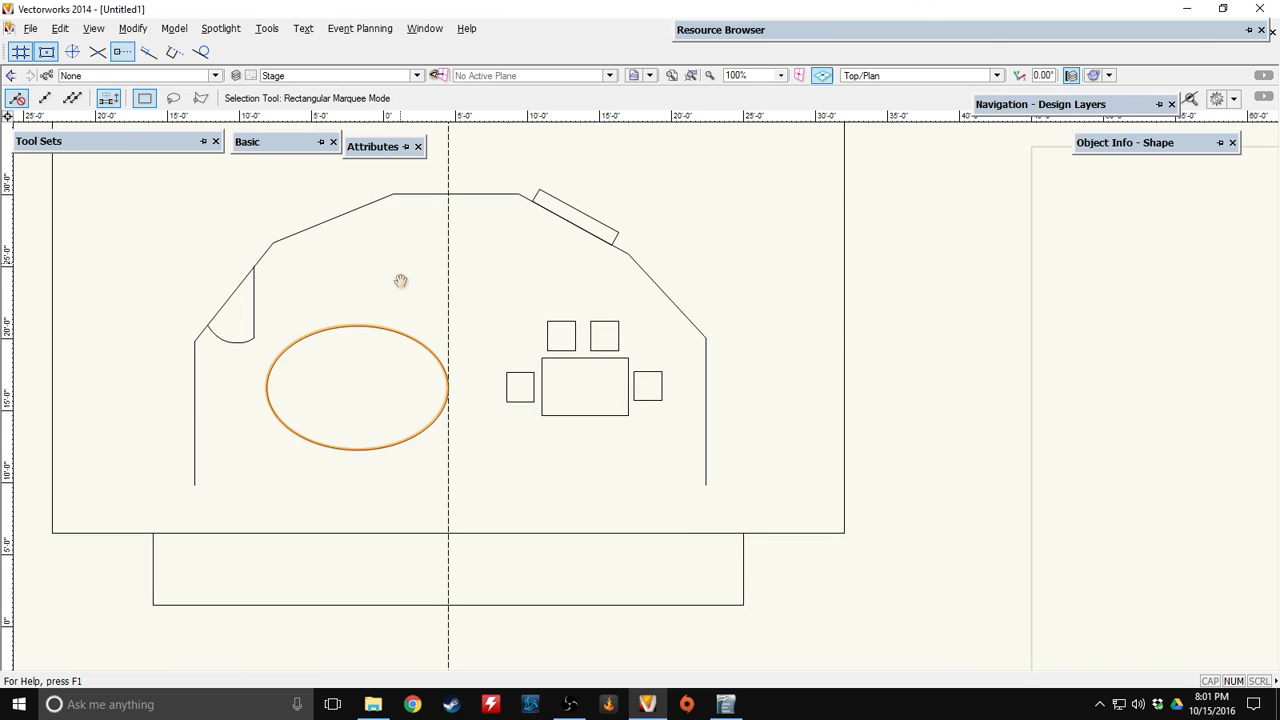
{"action": "middle_click_drag", "start_coordinate": [400, 280], "coordinate": [424, 352]}
{"action": "mouse_move", "coordinate": [288, 152]}
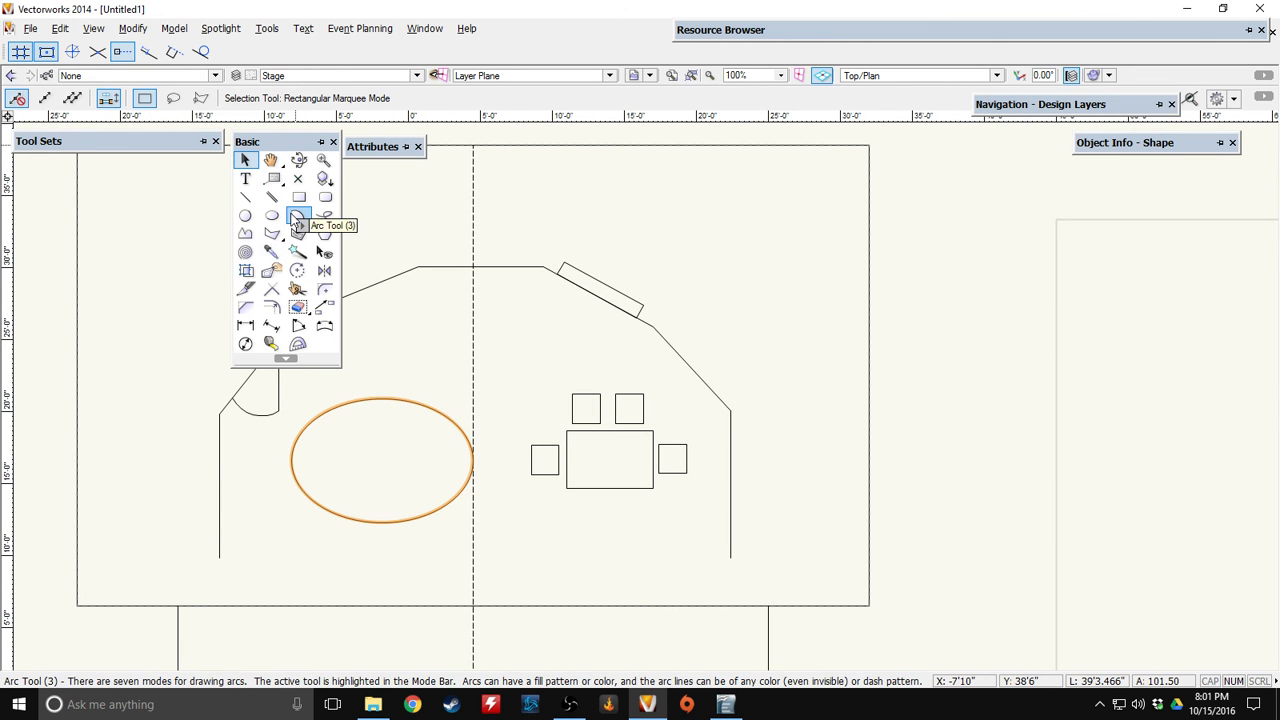
{"action": "left_click", "coordinate": [245, 180]}
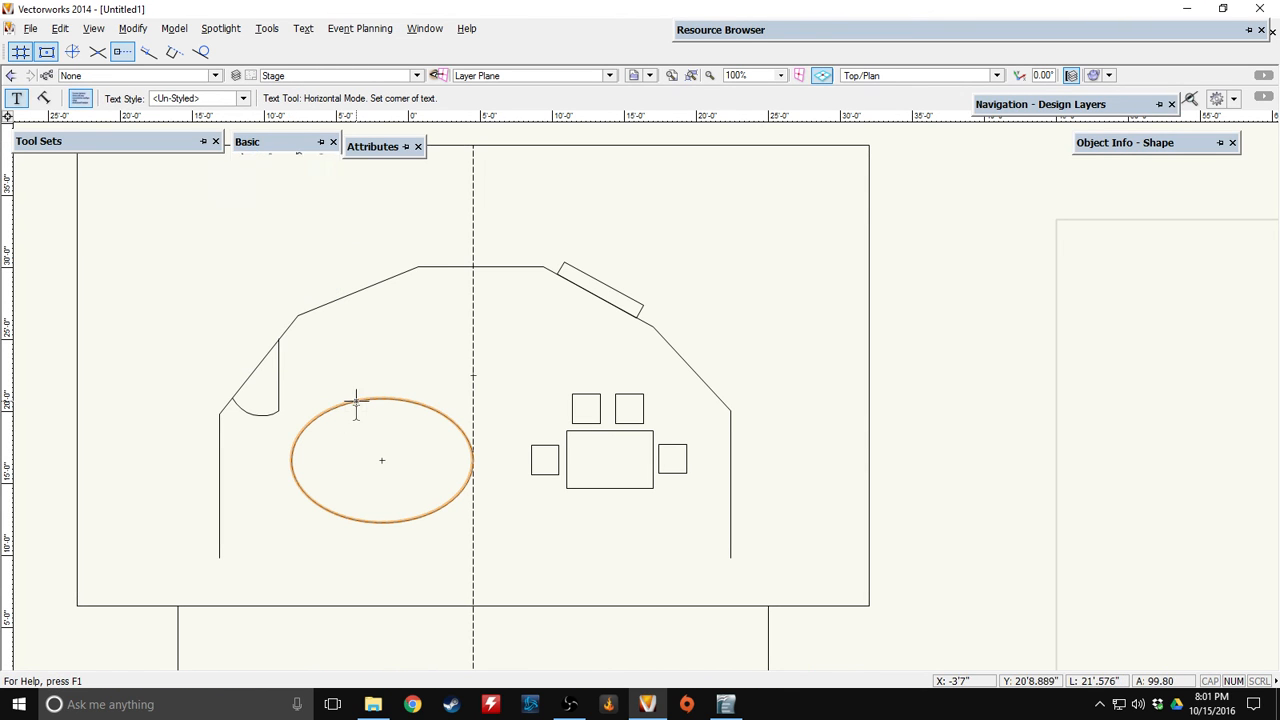
{"action": "left_click", "coordinate": [259, 387]}
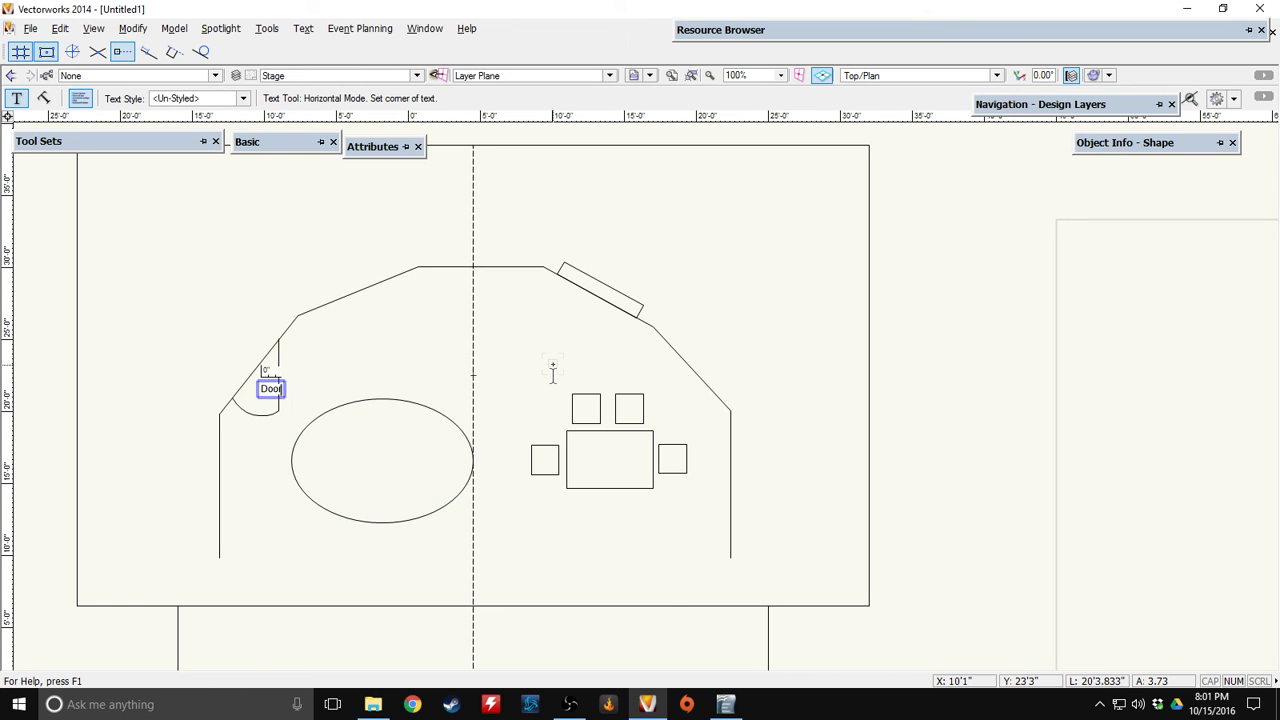
{"action": "left_click", "coordinate": [340, 453]}
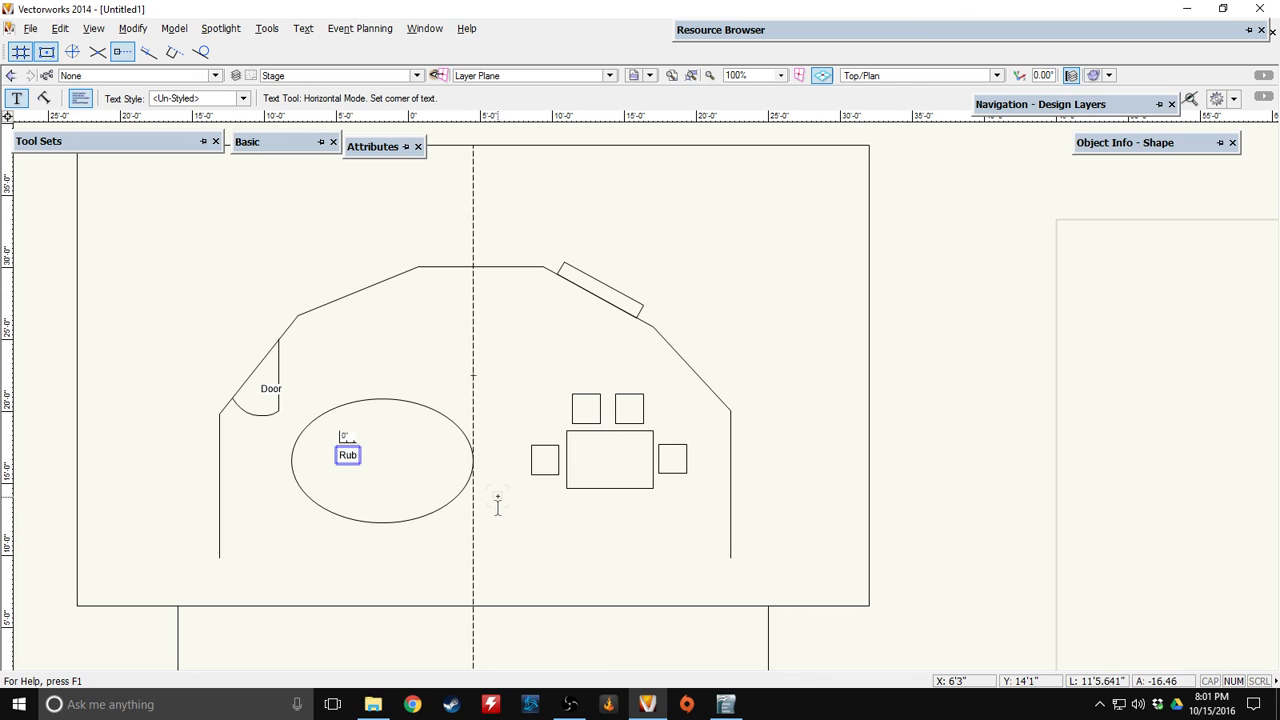
{"action": "type", "text": "Rug"}
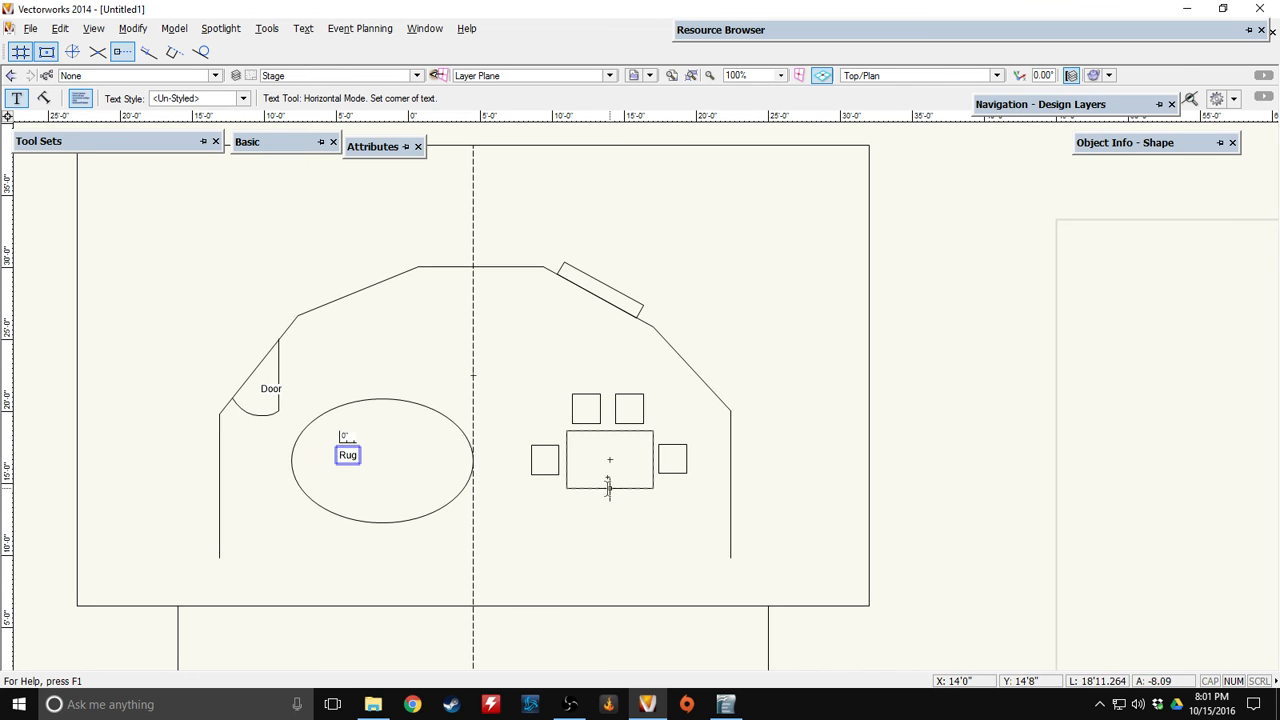
Add the text label "Table" in the large rectangle and the label "Chair" at the chair on its left side
{"action": "left_click", "coordinate": [597, 458]}
{"action": "type", "text": "Table"}
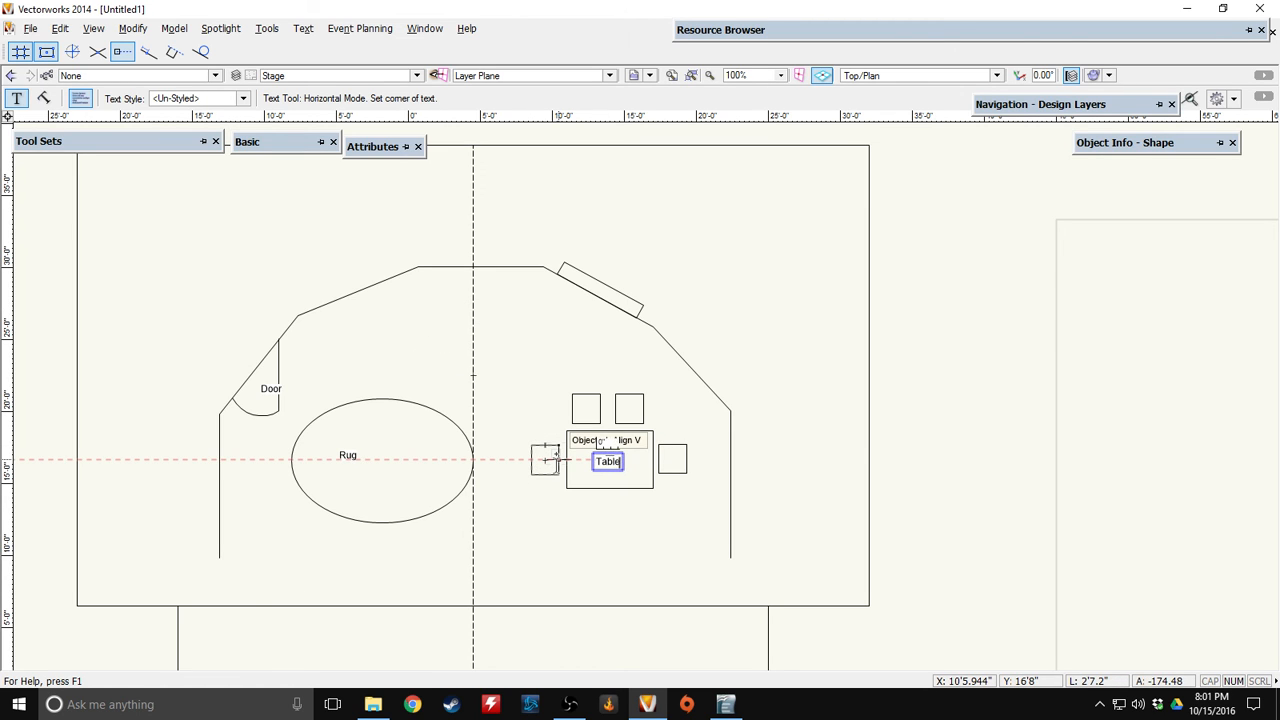
{"action": "left_click", "coordinate": [543, 445]}
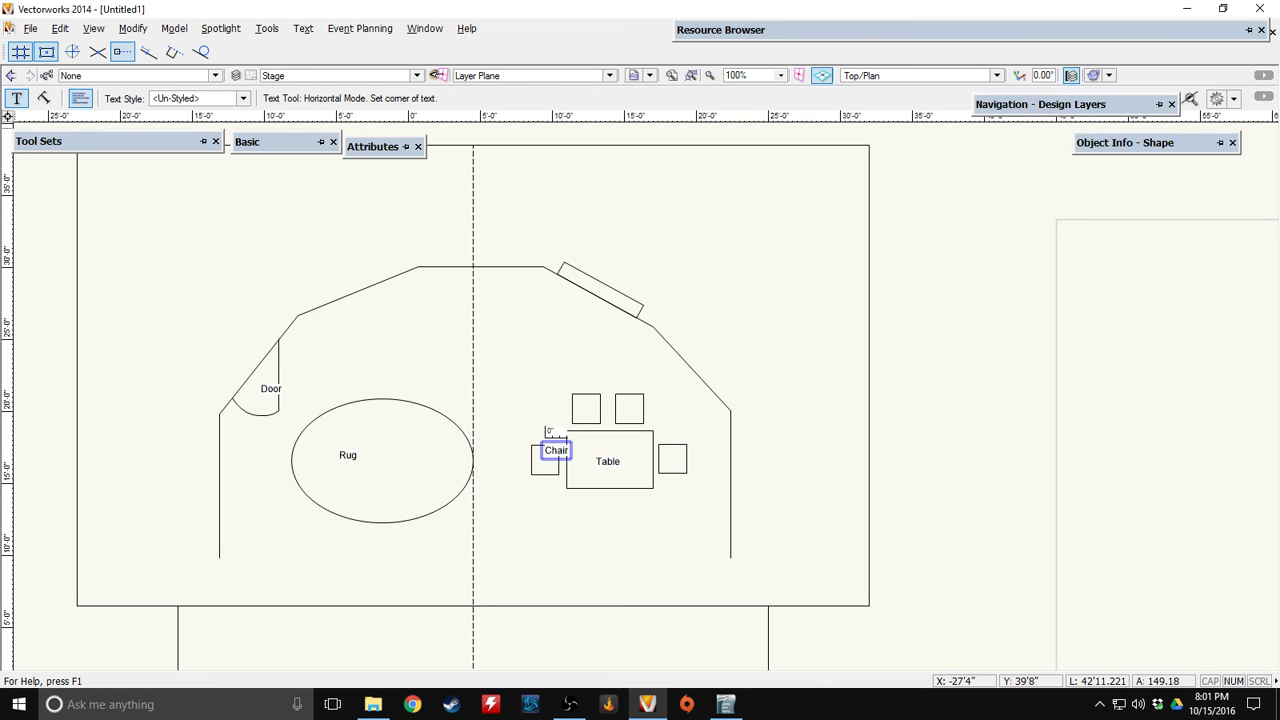
{"action": "mouse_move", "coordinate": [310, 145]}
{"action": "left_click", "coordinate": [246, 160]}
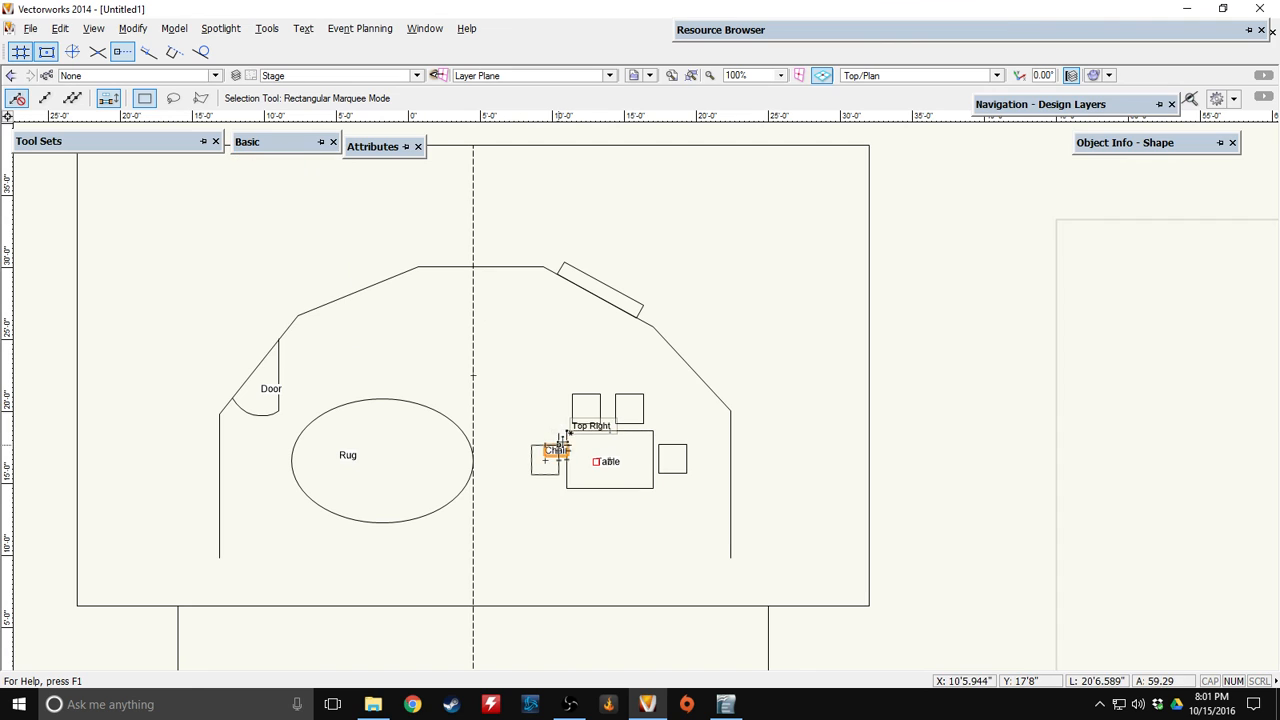
Place a copy of the Chair label on each of the four chairs and centre the Rug and Door labels within their shapes
{"action": "left_click_drag", "start_coordinate": [562, 440], "coordinate": [631, 442]}
{"action": "scroll", "coordinate": [550, 367], "scroll_direction": "up", "scroll_amount": 2}
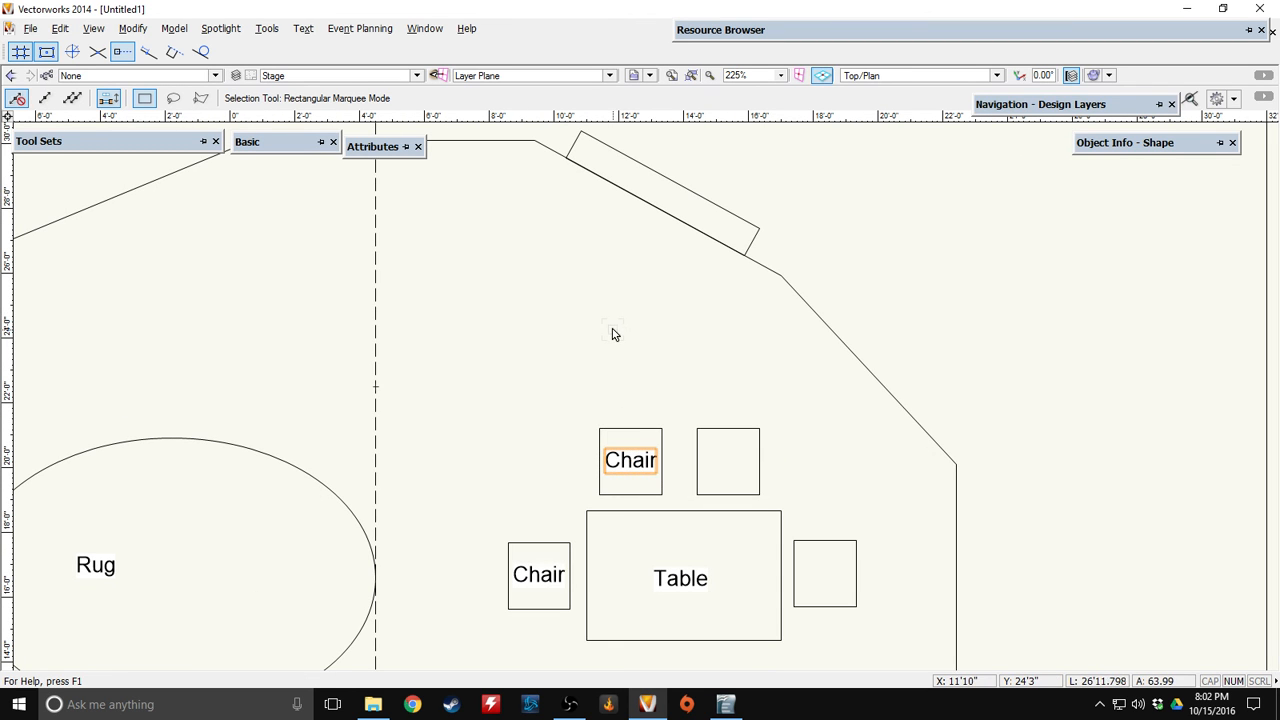
{"action": "scroll", "coordinate": [590, 340], "scroll_direction": "down", "scroll_amount": 2}
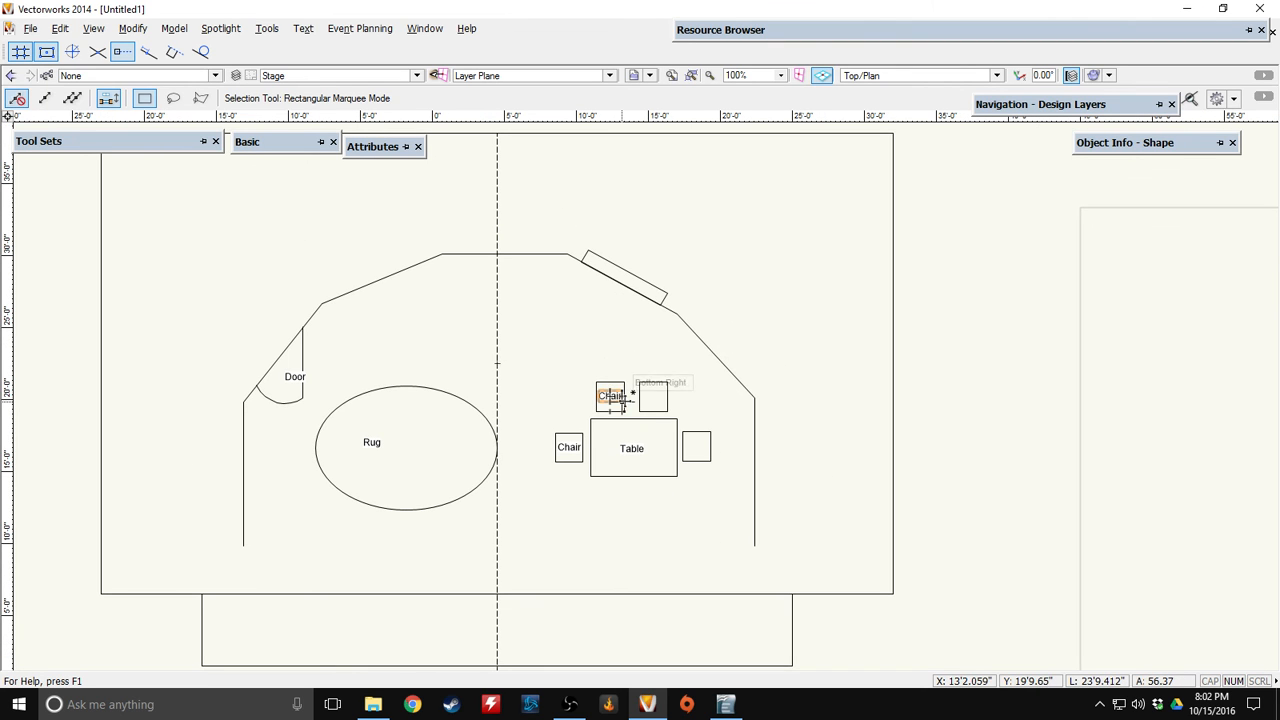
{"action": "left_click_drag", "start_coordinate": [621, 393], "coordinate": [696, 446], "text": "ctrl"}
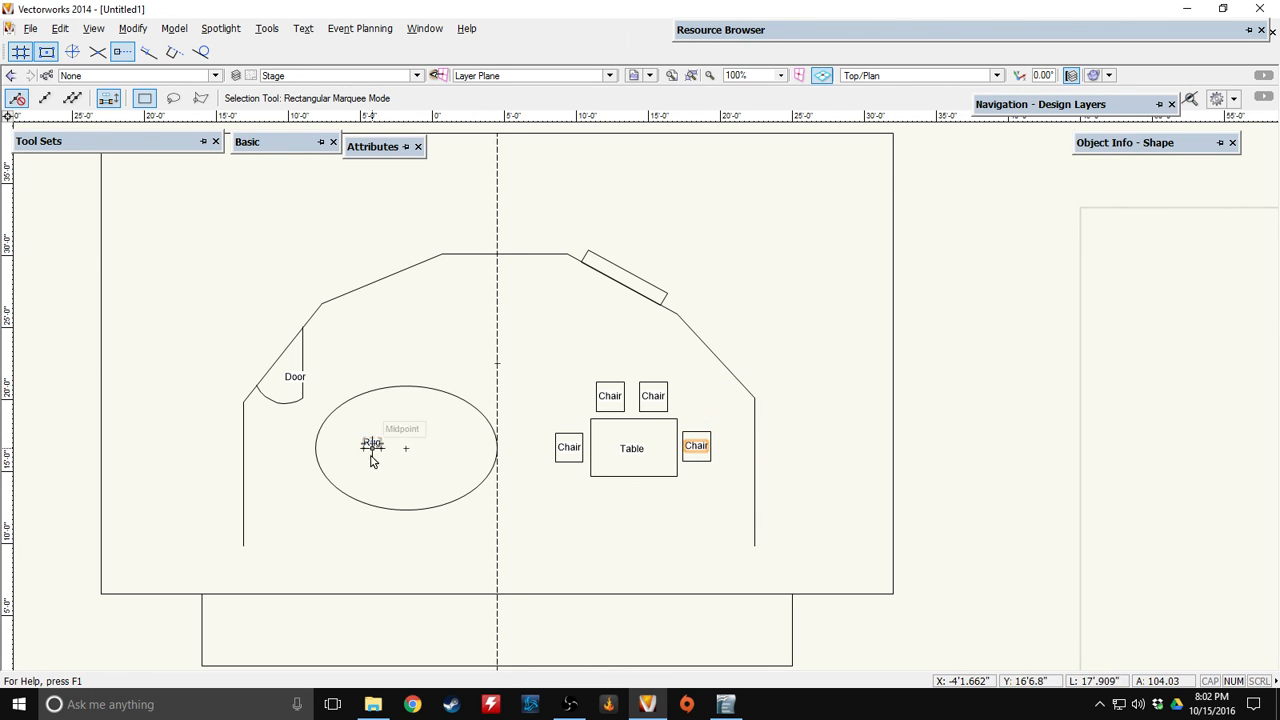
{"action": "left_click_drag", "start_coordinate": [371, 446], "coordinate": [405, 448]}
{"action": "left_click_drag", "start_coordinate": [300, 366], "coordinate": [288, 372]}
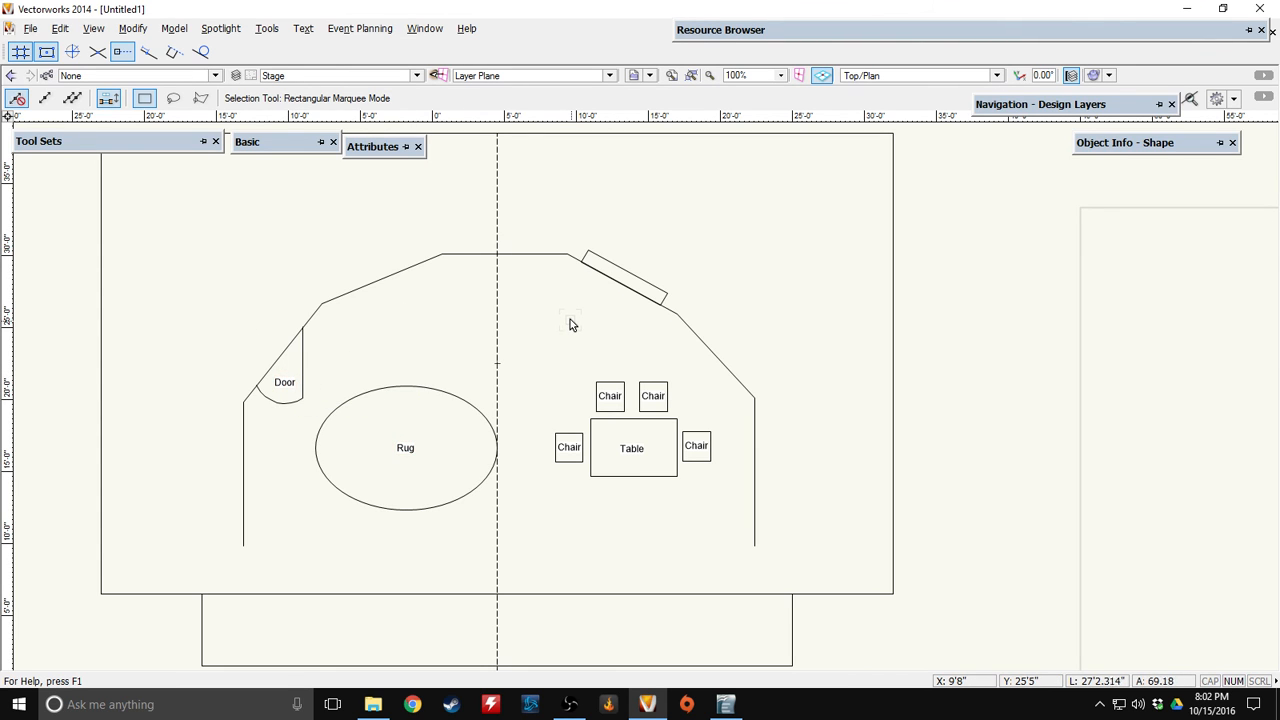
Add the text label "Window" on the rotated rectangle along the upper right angled wall
{"action": "mouse_move", "coordinate": [300, 142]}
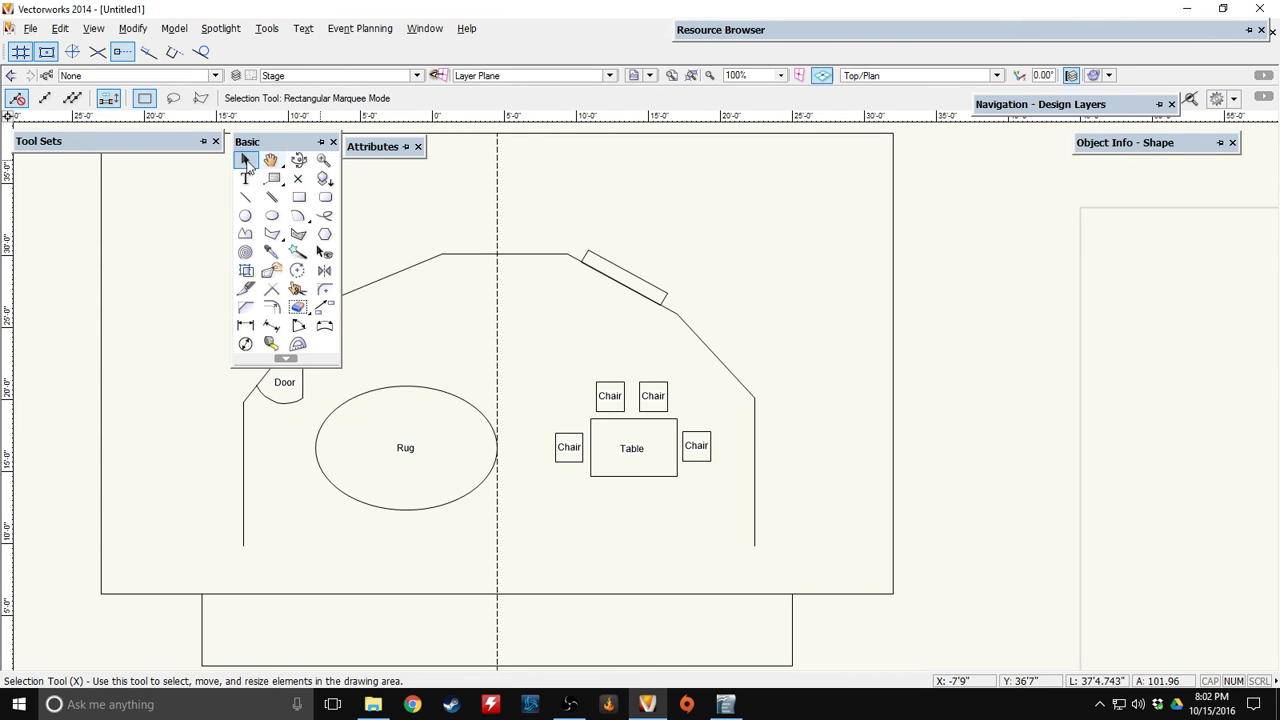
{"action": "left_click", "coordinate": [246, 179]}
{"action": "left_click", "coordinate": [613, 281]}
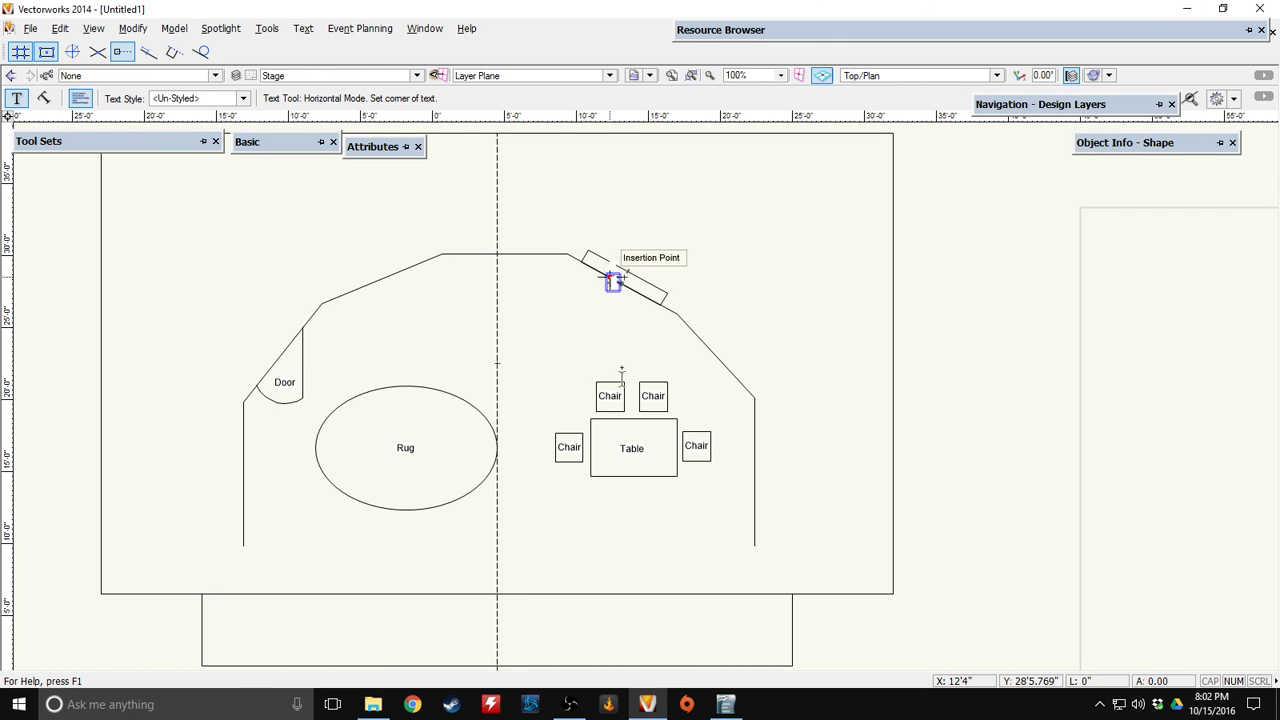
{"action": "type", "text": "Window"}
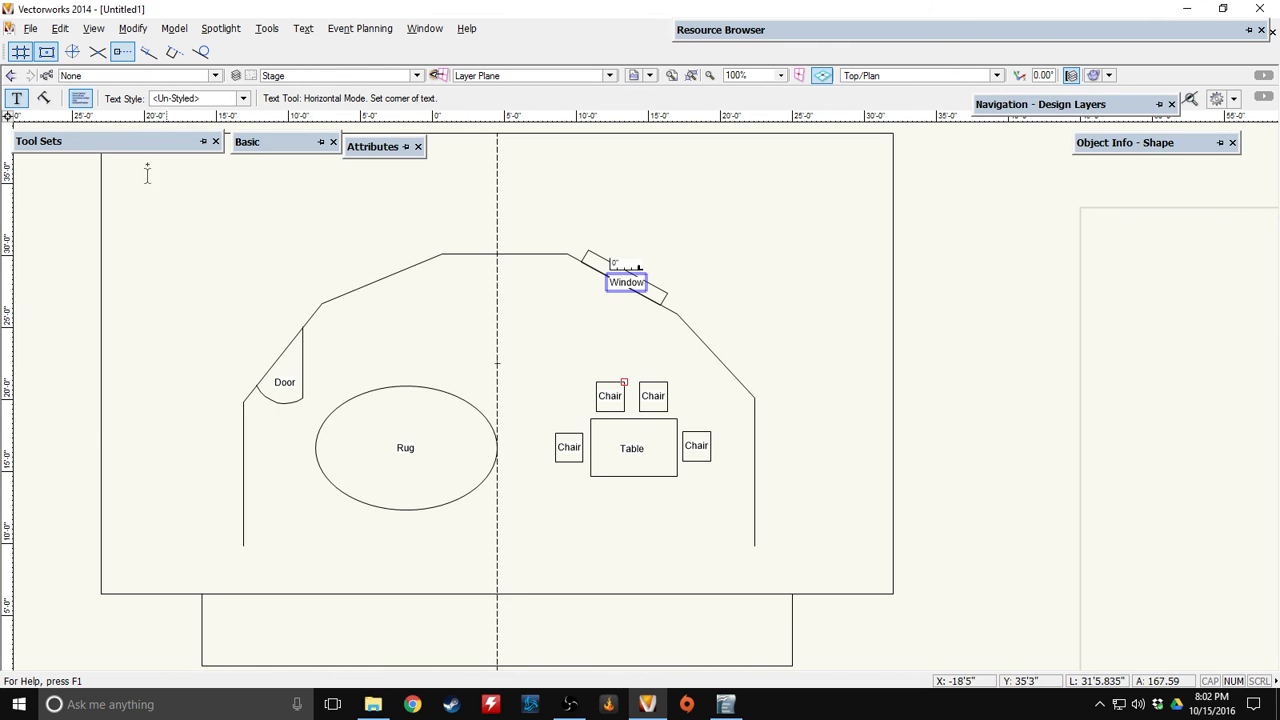
{"action": "mouse_move", "coordinate": [270, 142]}
{"action": "left_click", "coordinate": [245, 160]}
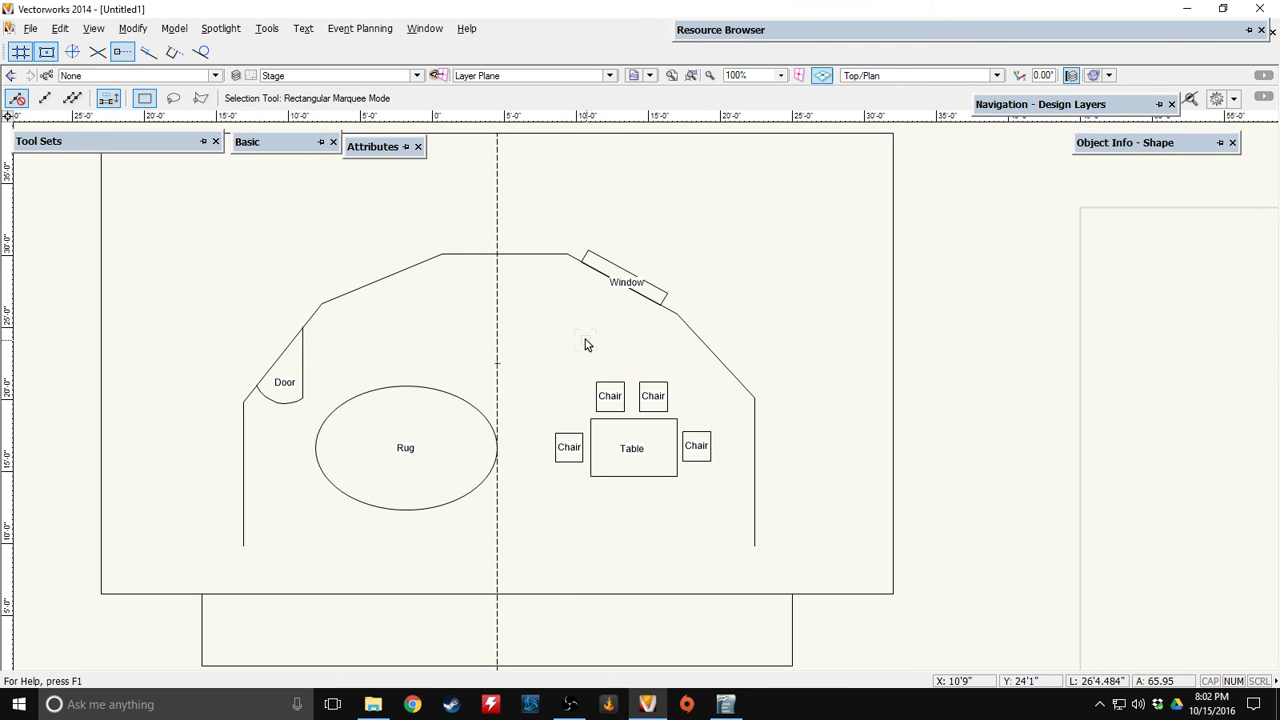
Add the text label "CL" at the upper part of the dashed centre line and "PL" on the stage's front line, left of centre
{"action": "scroll", "coordinate": [565, 333], "scroll_direction": "down", "scroll_amount": 1}
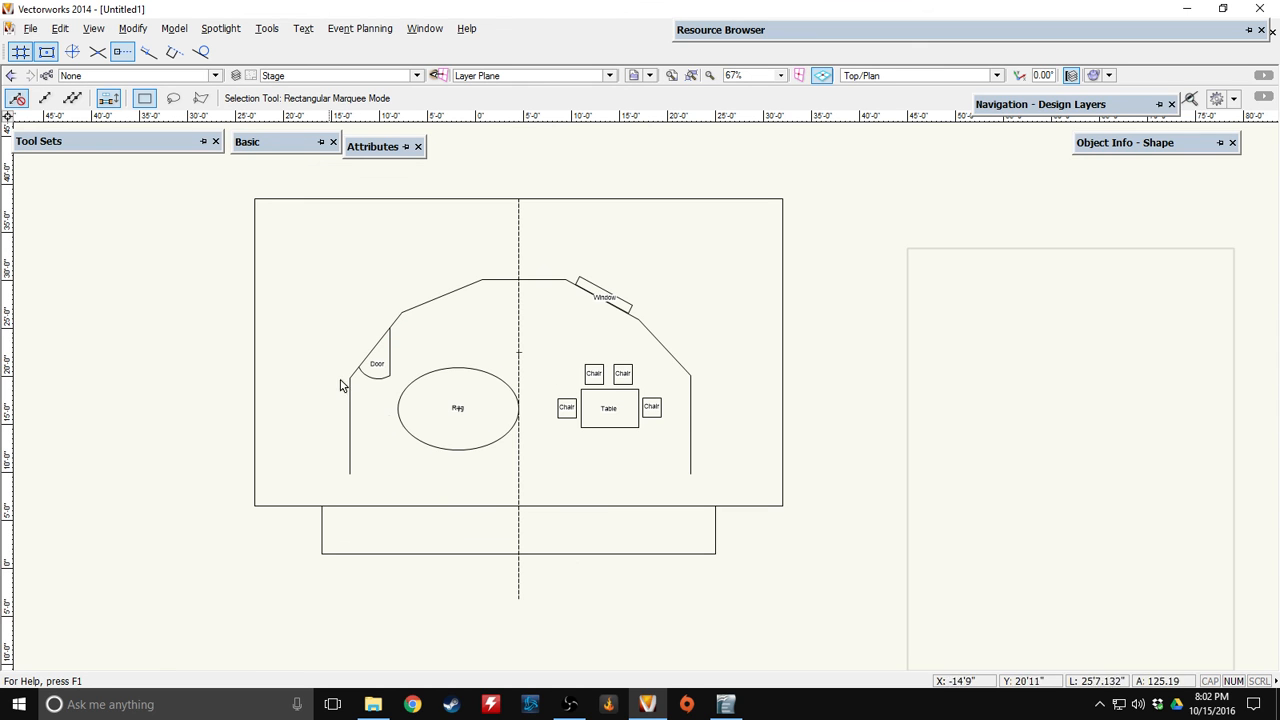
{"action": "mouse_move", "coordinate": [340, 286]}
{"action": "middle_mouse_down"}
{"action": "mouse_move", "coordinate": [283, 231]}
{"action": "mouse_move", "coordinate": [309, 240]}
{"action": "middle_mouse_up"}
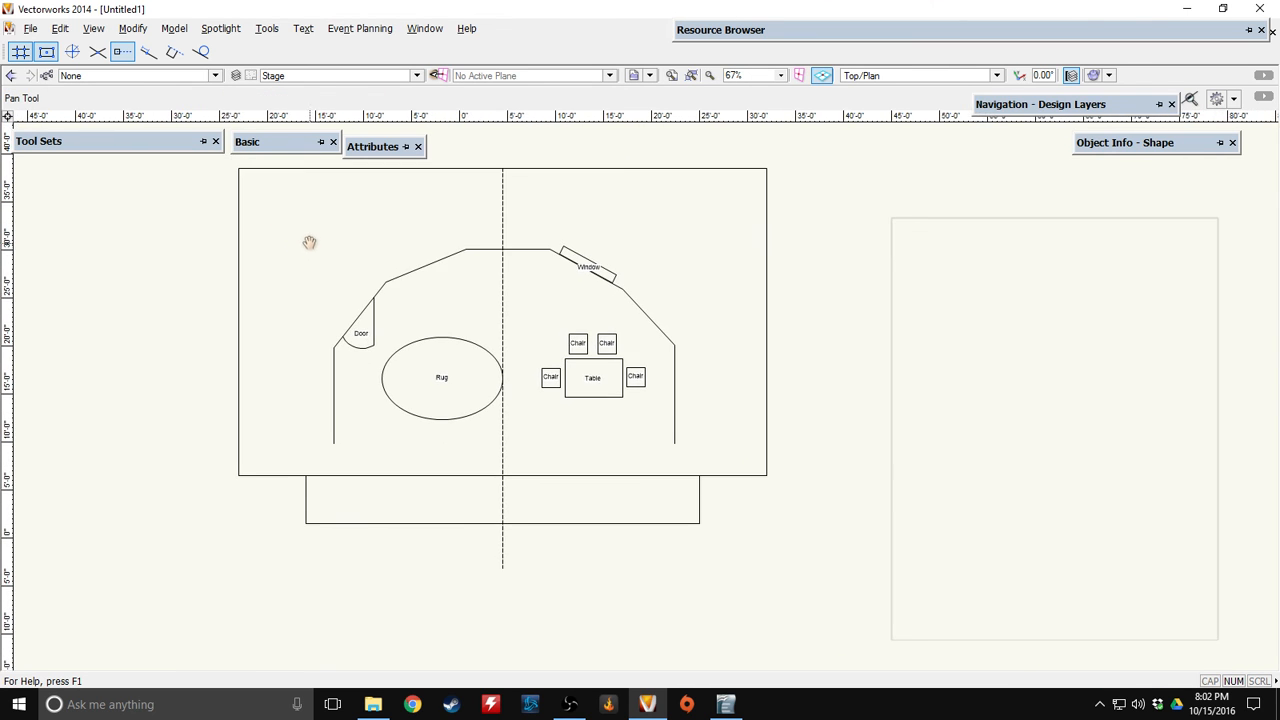
{"action": "scroll", "coordinate": [320, 245], "scroll_direction": "up", "scroll_amount": 1}
{"action": "middle_click_drag", "start_coordinate": [469, 203], "coordinate": [437, 243]}
{"action": "mouse_move", "coordinate": [262, 143]}
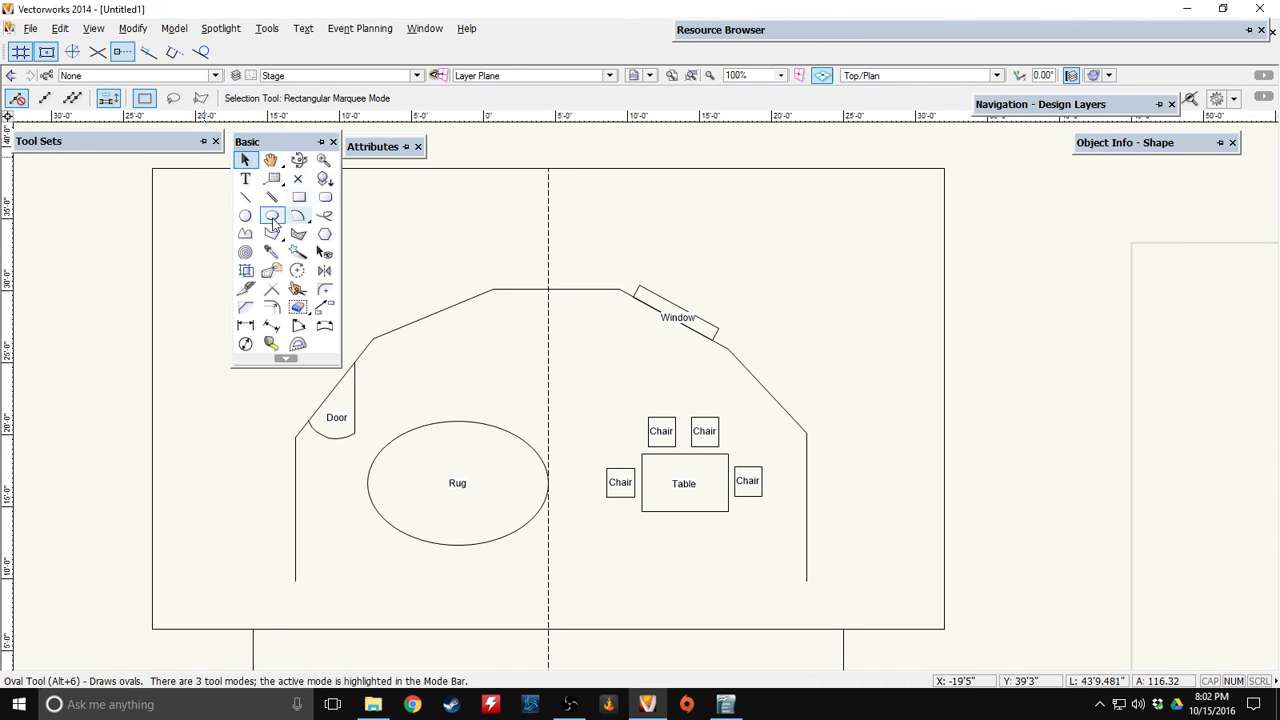
{"action": "left_click", "coordinate": [245, 179]}
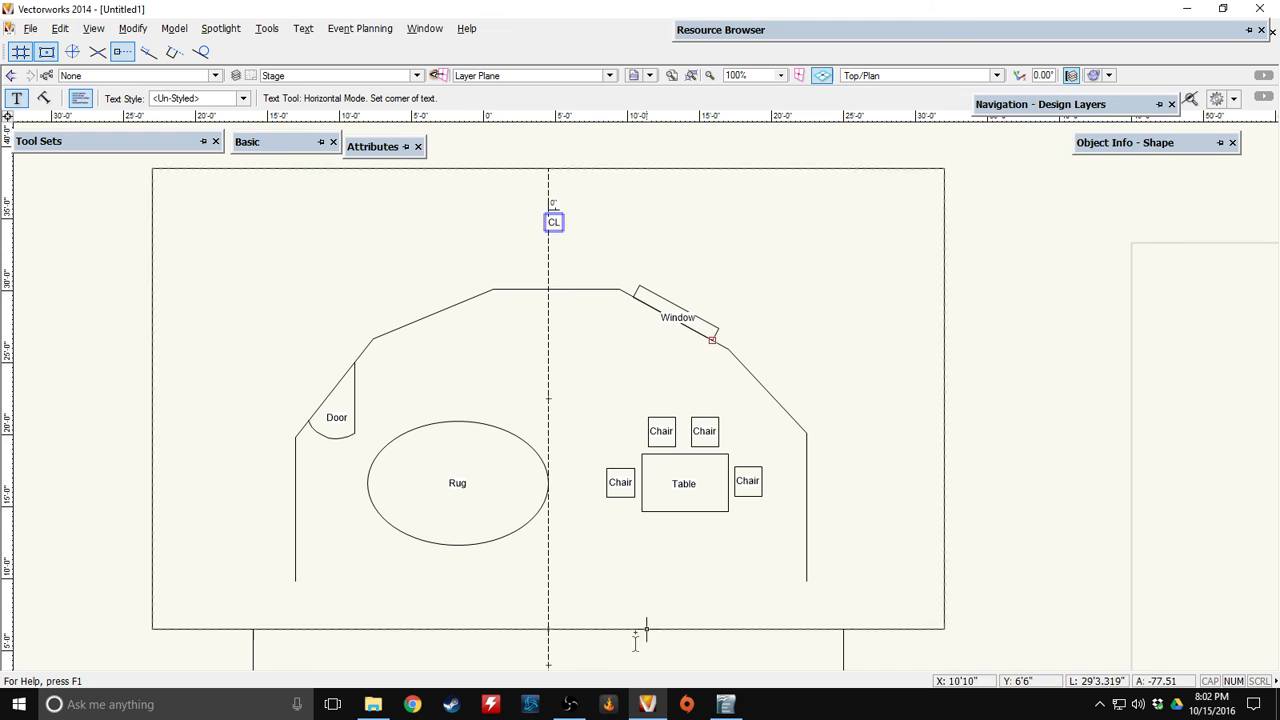
{"action": "left_click", "coordinate": [296, 628]}
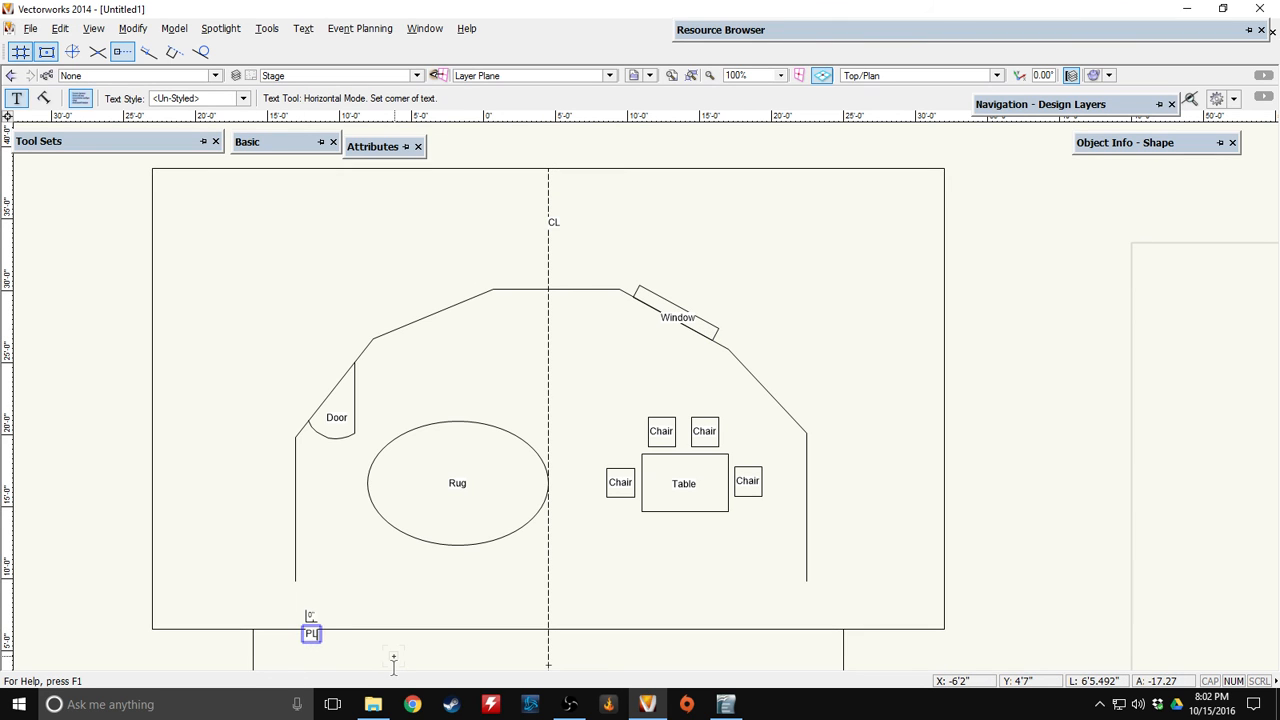
{"action": "left_click", "coordinate": [245, 160]}
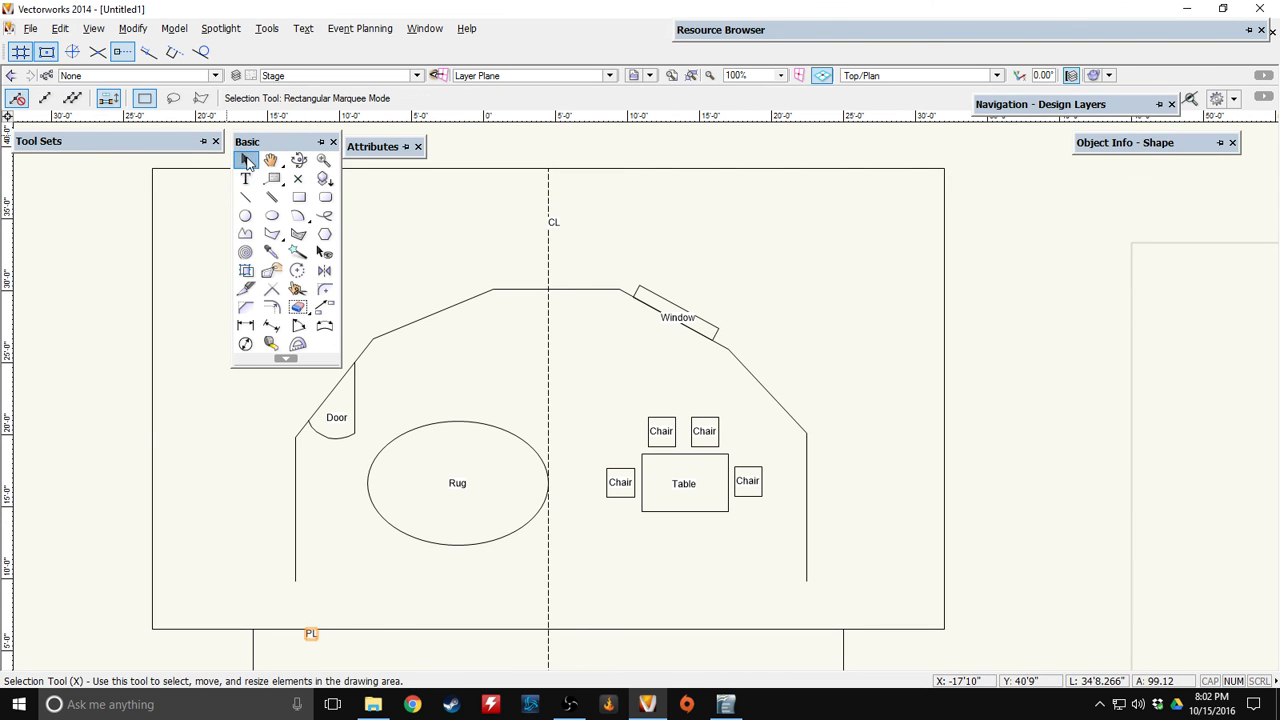
Nudge the CL label left onto the centre line and the PL label up onto the stage's front line, then deselect
{"action": "key", "text": "shift+Left"}
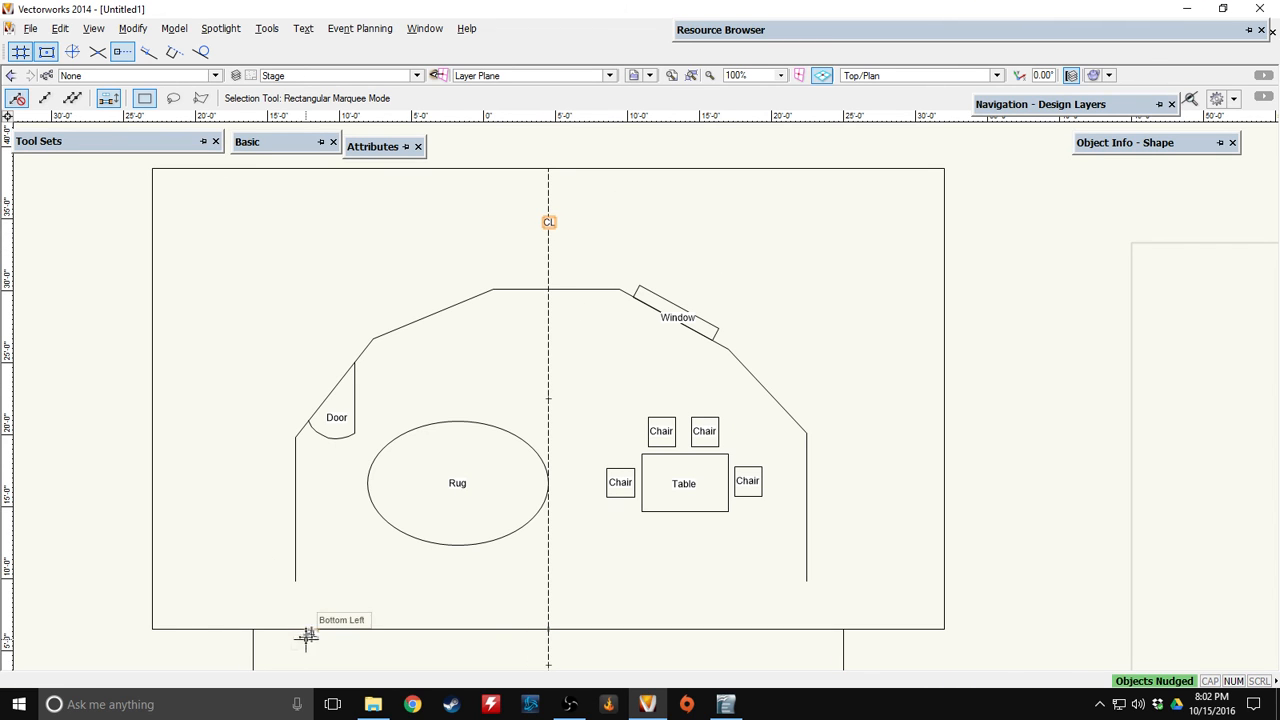
{"action": "left_click", "coordinate": [310, 632]}
{"action": "key", "text": "shift+Up"}
{"action": "key", "text": "shift+Up"}
{"action": "key", "text": "shift+Up"}
{"action": "key", "text": "shift+Up"}
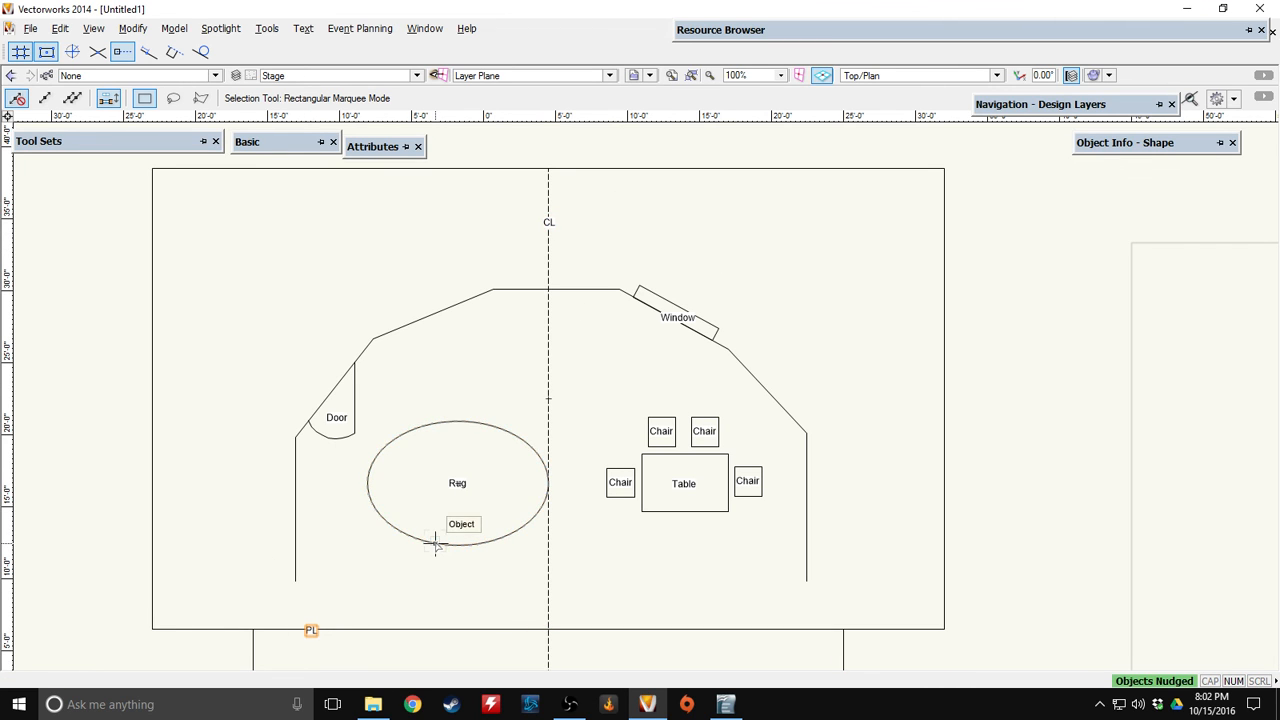
{"action": "left_click", "coordinate": [198, 364]}
Create a new design layer named "Lighting Key" in front of the Stage layer
{"action": "scroll", "coordinate": [223, 251], "scroll_direction": "down", "scroll_amount": 2}
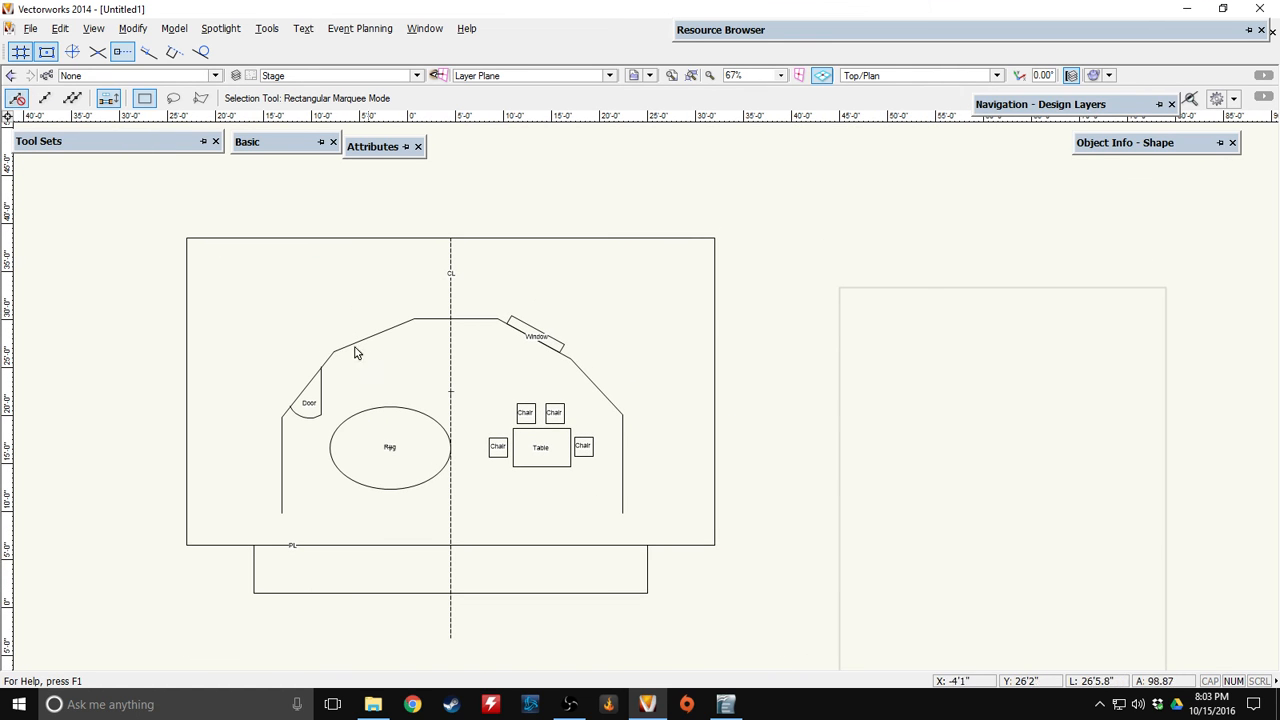
{"action": "mouse_move", "coordinate": [226, 303]}
{"action": "middle_mouse_down"}
{"action": "mouse_move", "coordinate": [319, 347]}
{"action": "mouse_move", "coordinate": [465, 354]}
{"action": "mouse_move", "coordinate": [520, 311]}
{"action": "mouse_move", "coordinate": [516, 278]}
{"action": "middle_mouse_up"}
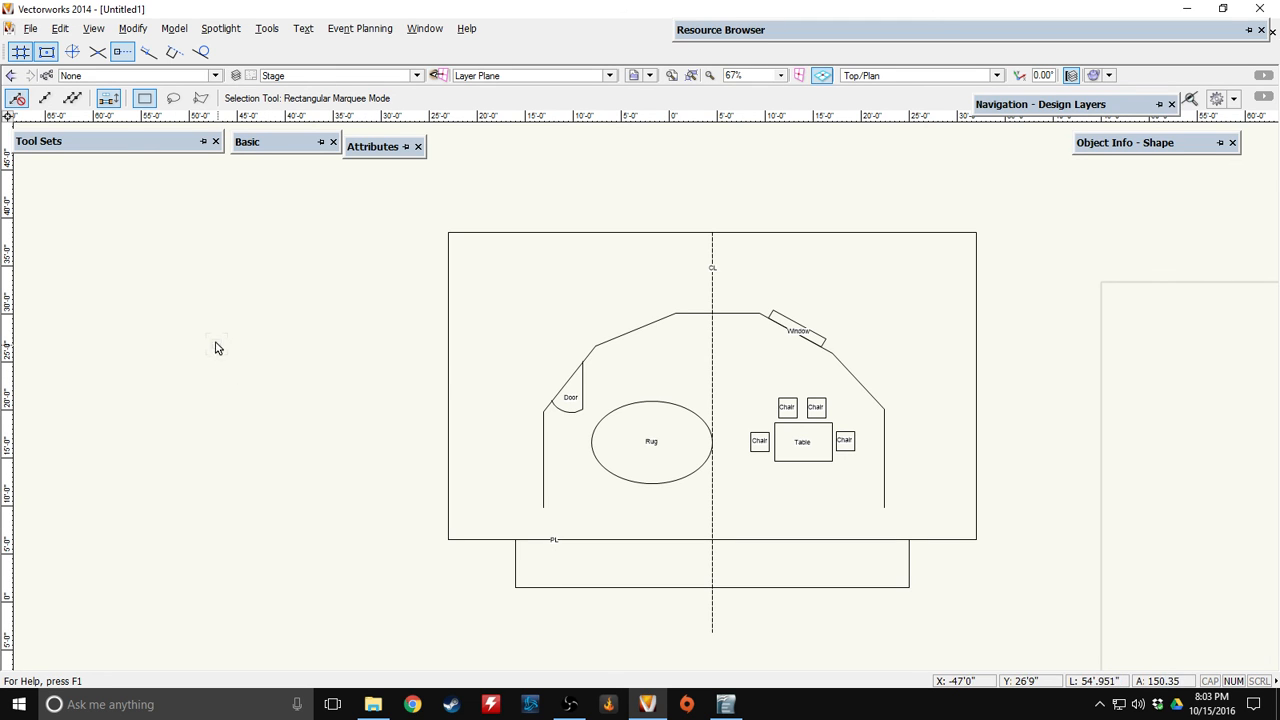
{"action": "mouse_move", "coordinate": [214, 143]}
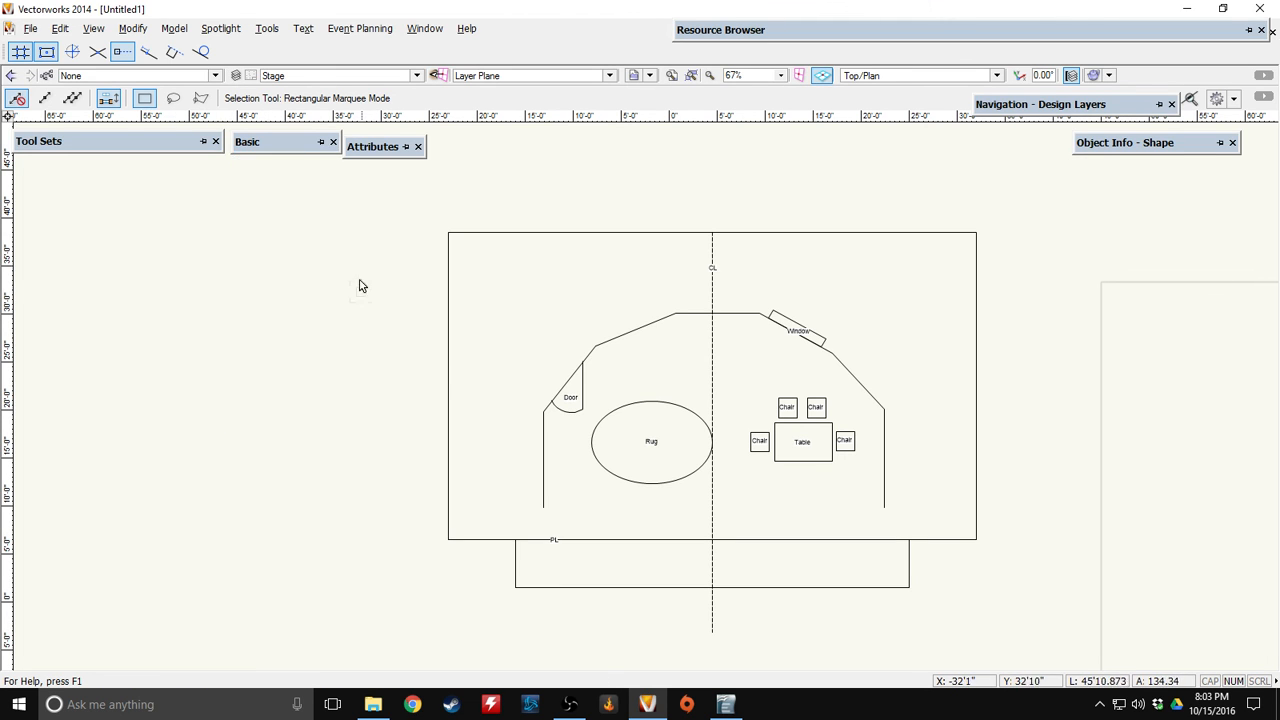
{"action": "mouse_move", "coordinate": [247, 160]}
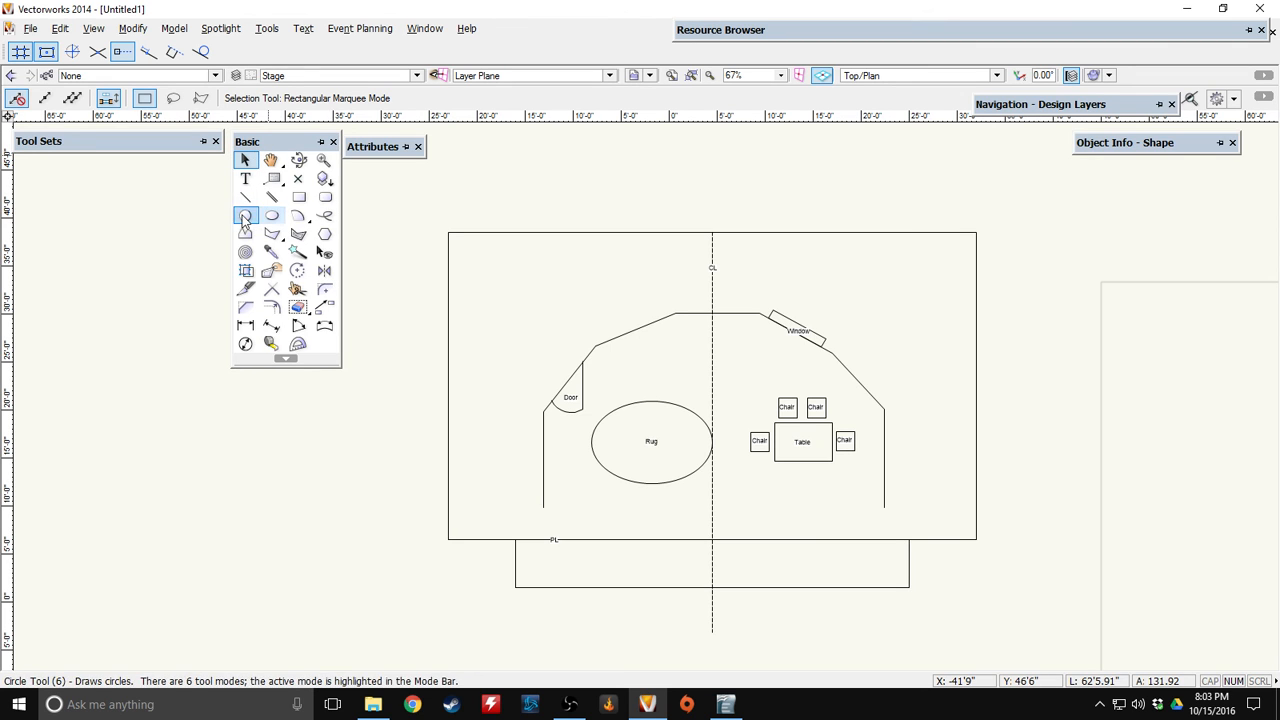
{"action": "mouse_move", "coordinate": [1110, 158]}
{"action": "mouse_move", "coordinate": [1090, 112]}
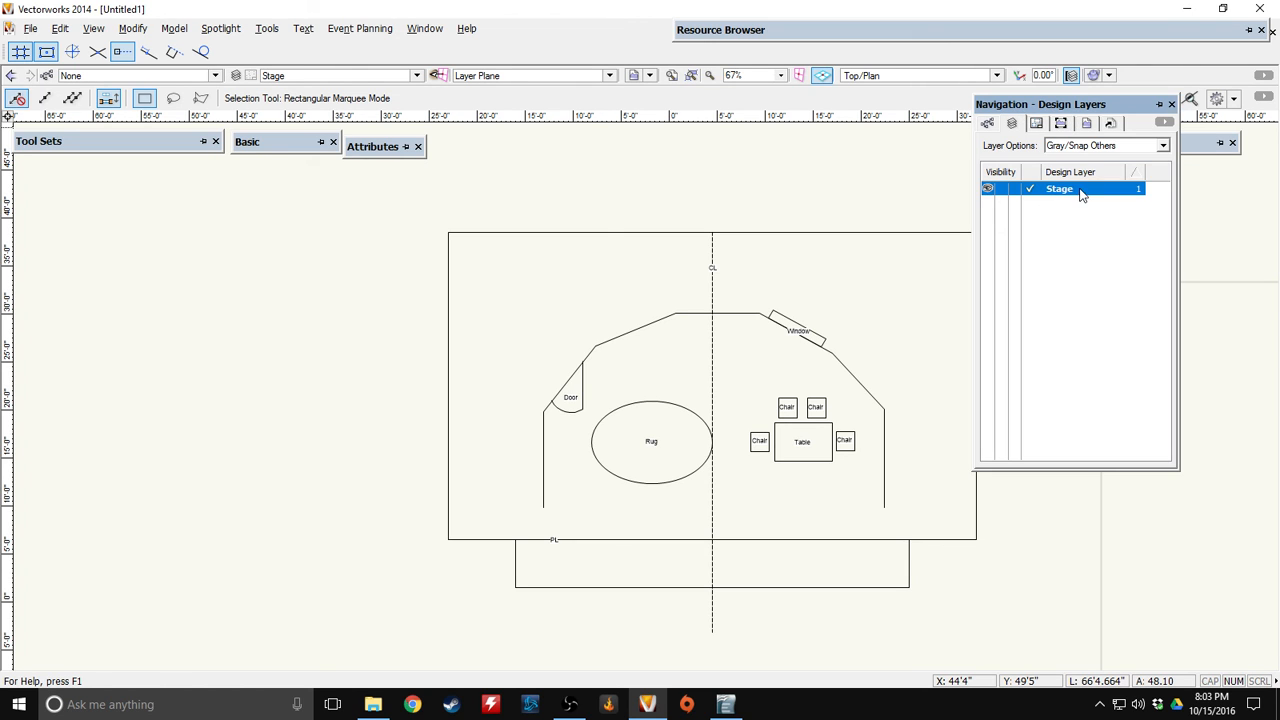
{"action": "right_click", "coordinate": [1066, 252]}
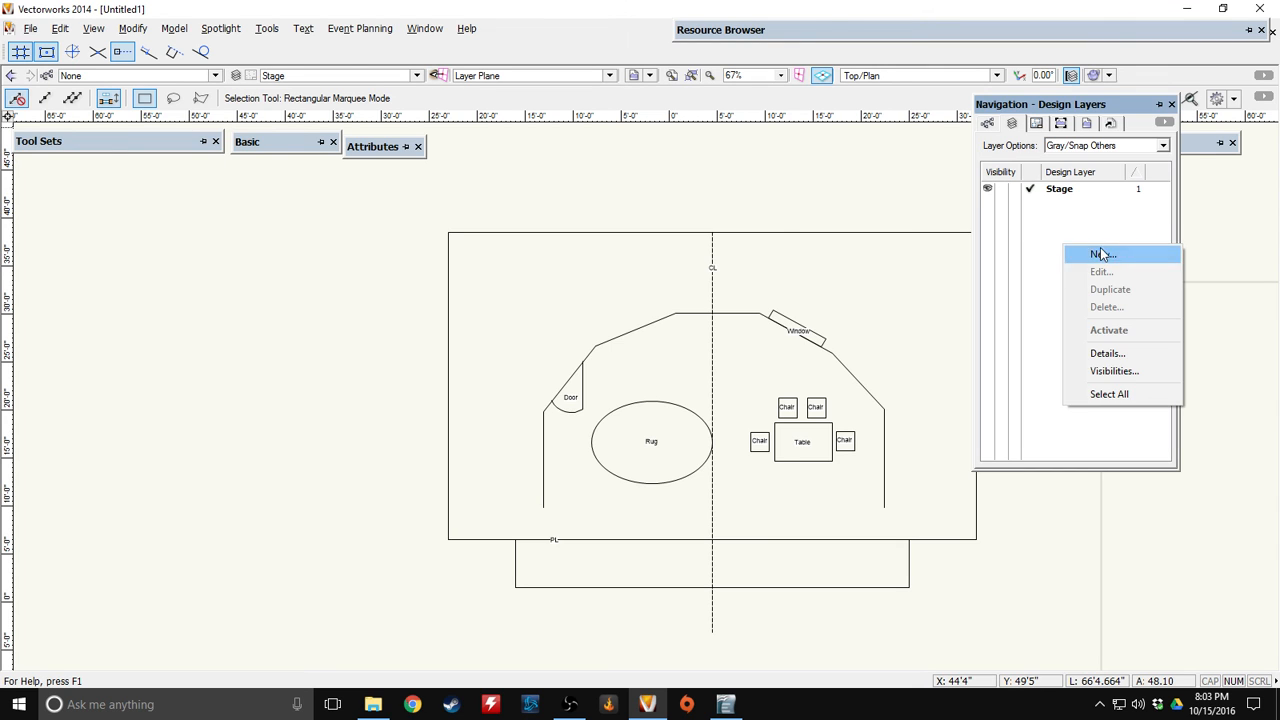
{"action": "left_click", "coordinate": [1100, 254]}
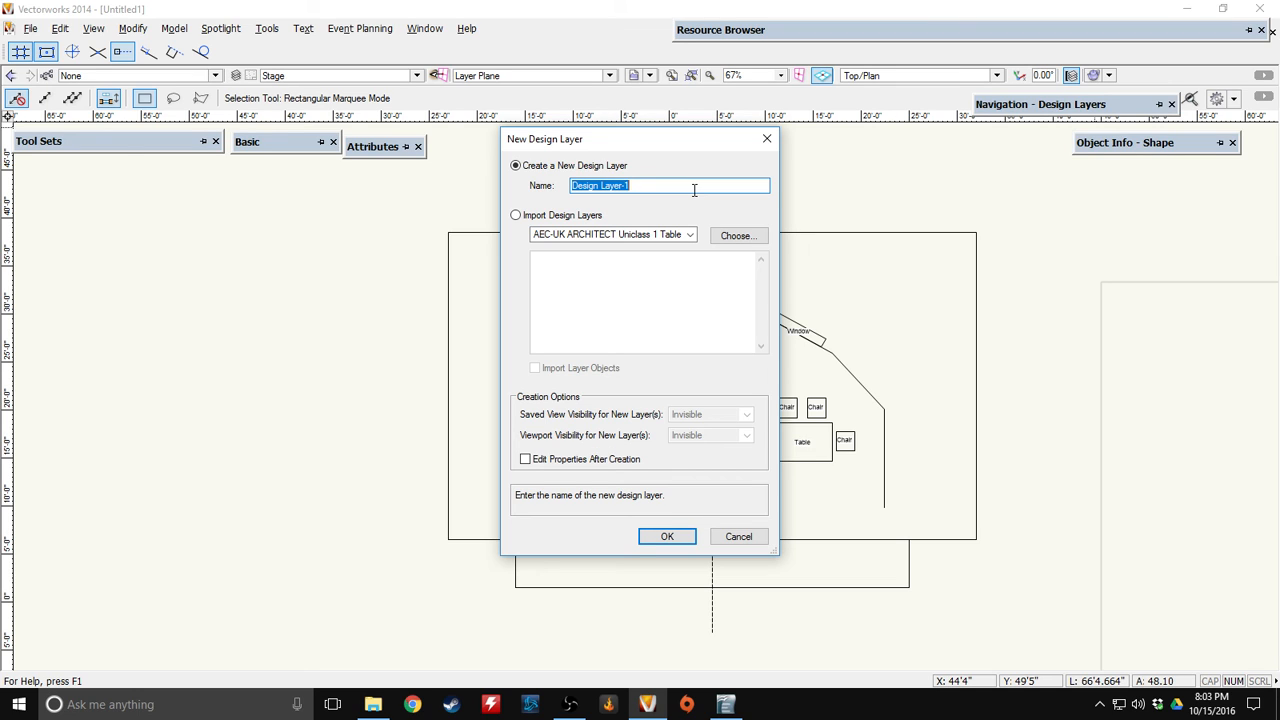
{"action": "type", "text": "Lighting Key"}
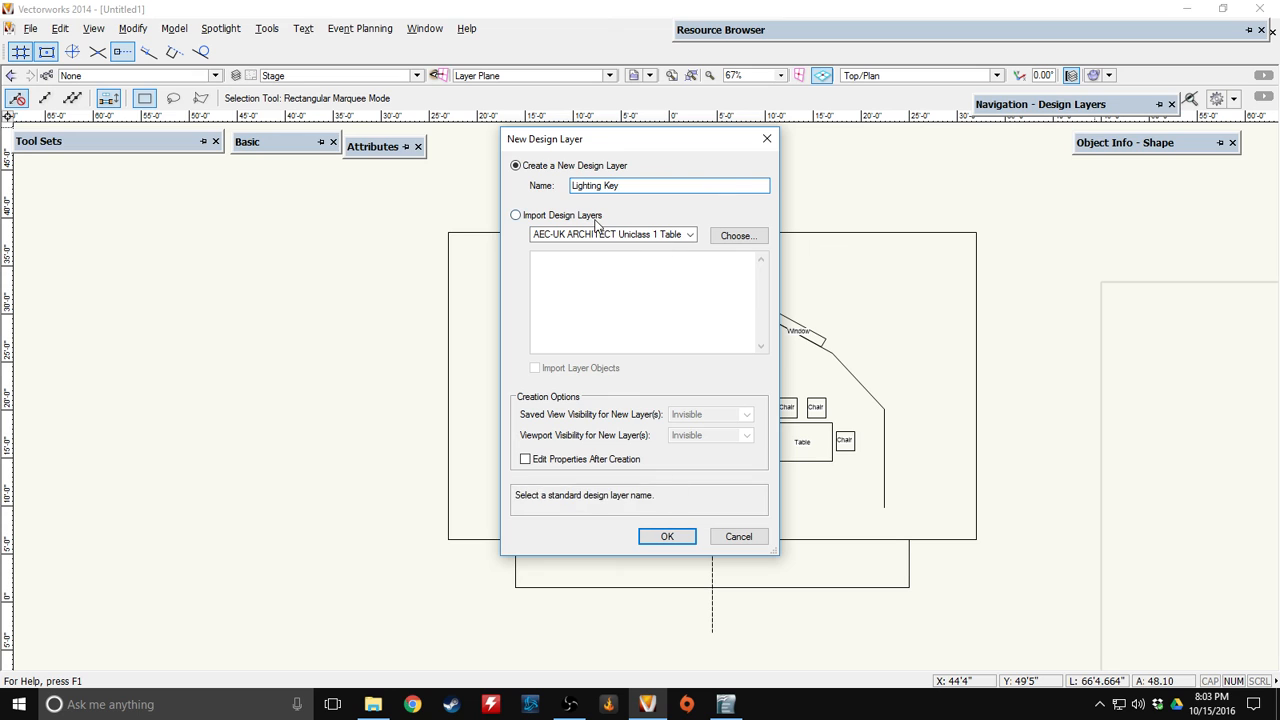
{"action": "left_click", "coordinate": [666, 536]}
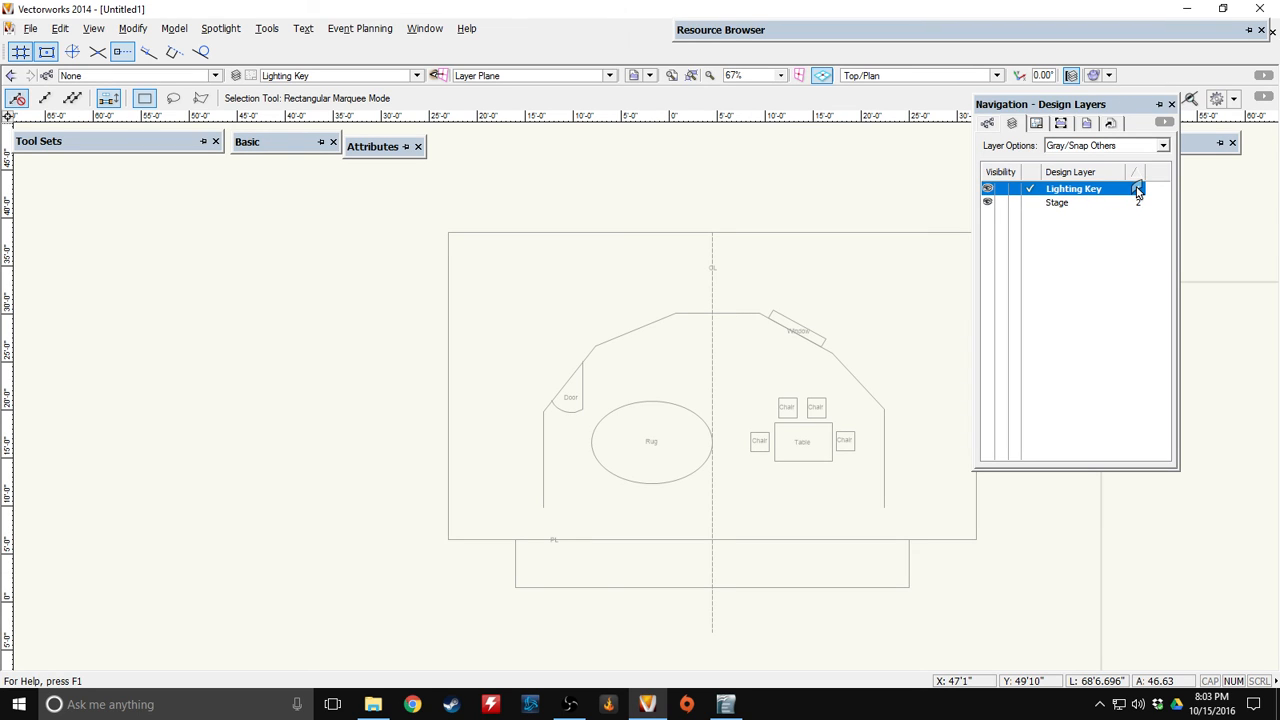
{"action": "mouse_move", "coordinate": [1137, 193]}
{"action": "left_mouse_down"}
{"action": "mouse_move", "coordinate": [1144, 216]}
{"action": "mouse_move", "coordinate": [1139, 188]}
{"action": "left_mouse_up"}
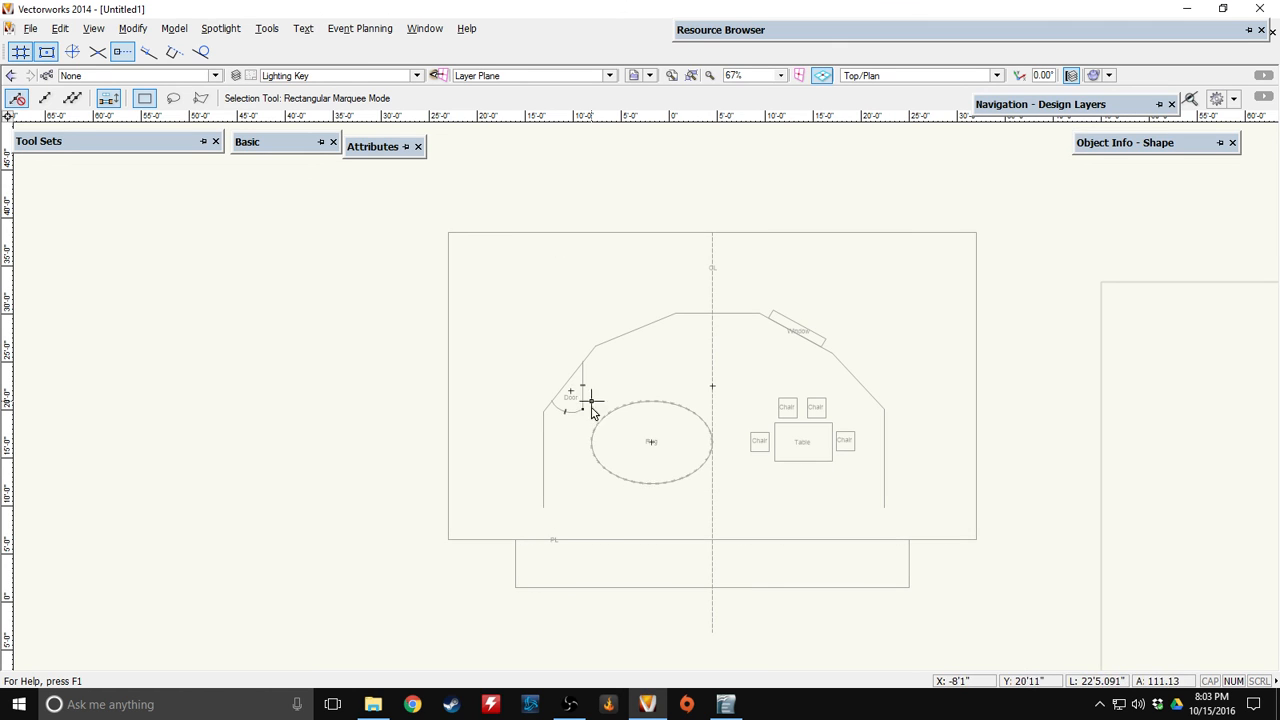
Try the layer options Gray Others, Active Only and Show Others with Lighting Key as the active layer
{"action": "mouse_move", "coordinate": [1032, 106]}
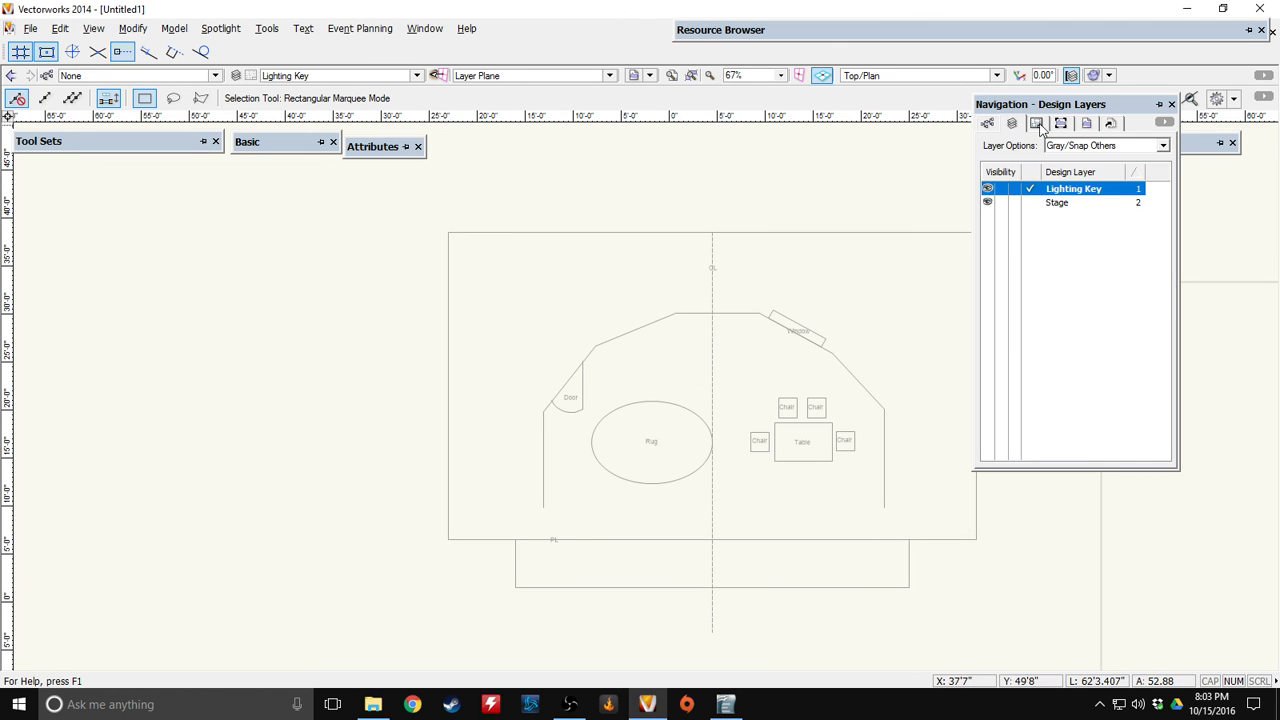
{"action": "left_click", "coordinate": [1095, 146]}
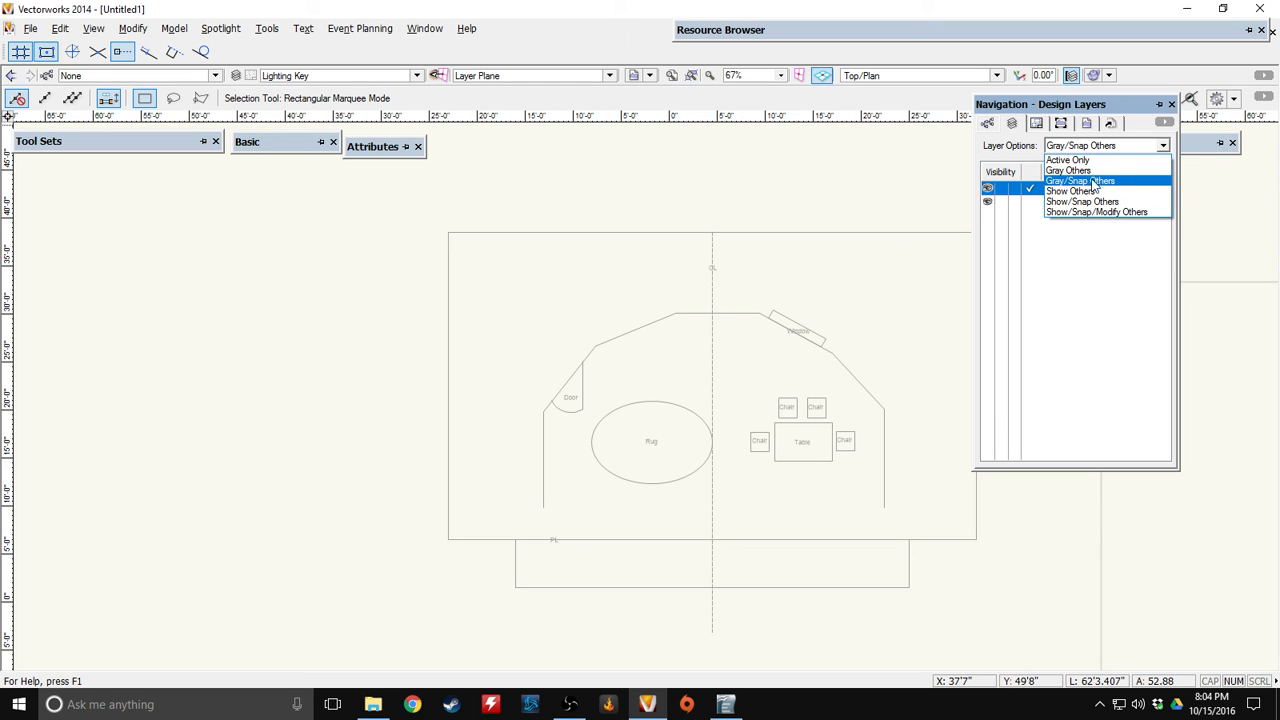
{"action": "left_click", "coordinate": [1090, 171]}
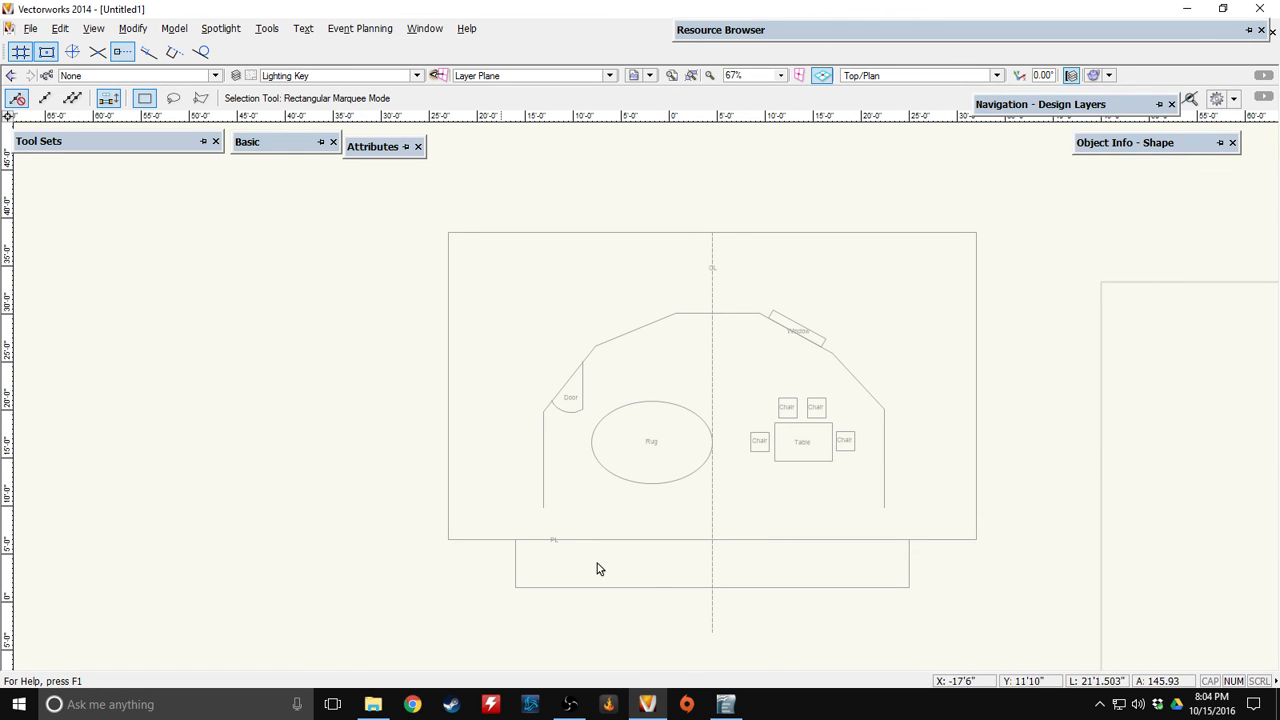
{"action": "mouse_move", "coordinate": [1084, 108]}
{"action": "left_click", "coordinate": [1074, 147]}
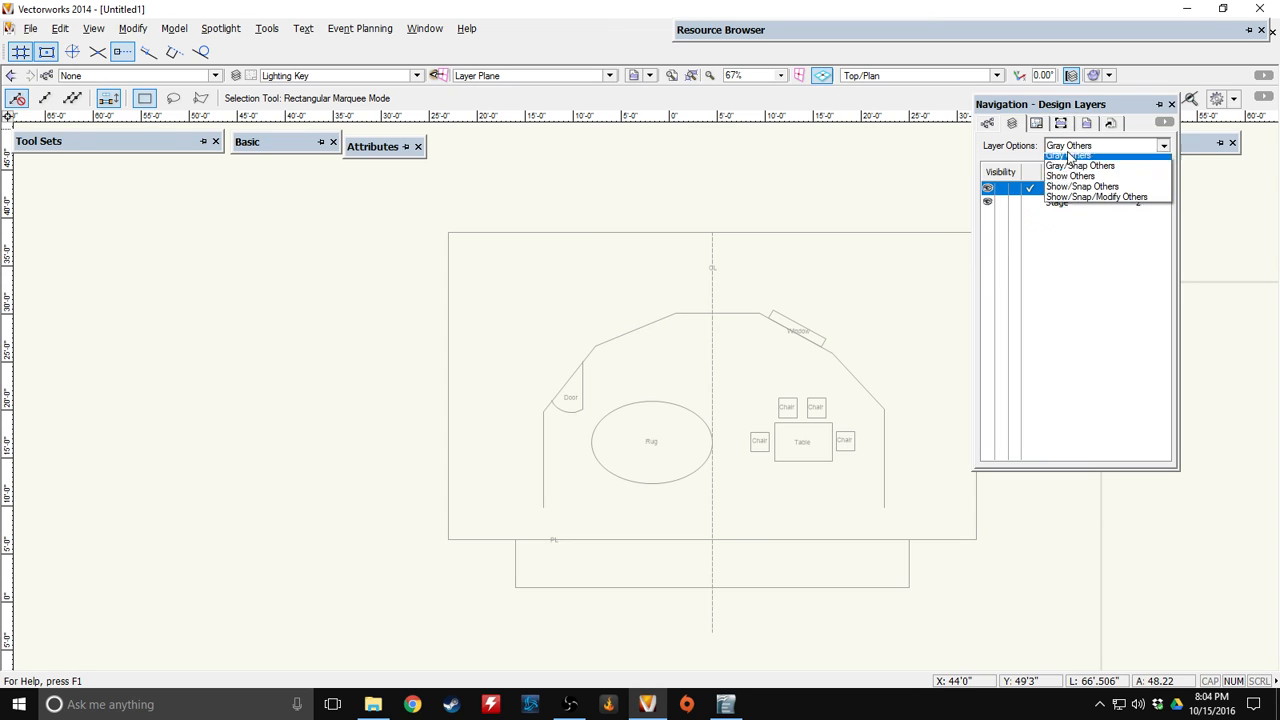
{"action": "left_click", "coordinate": [1076, 157]}
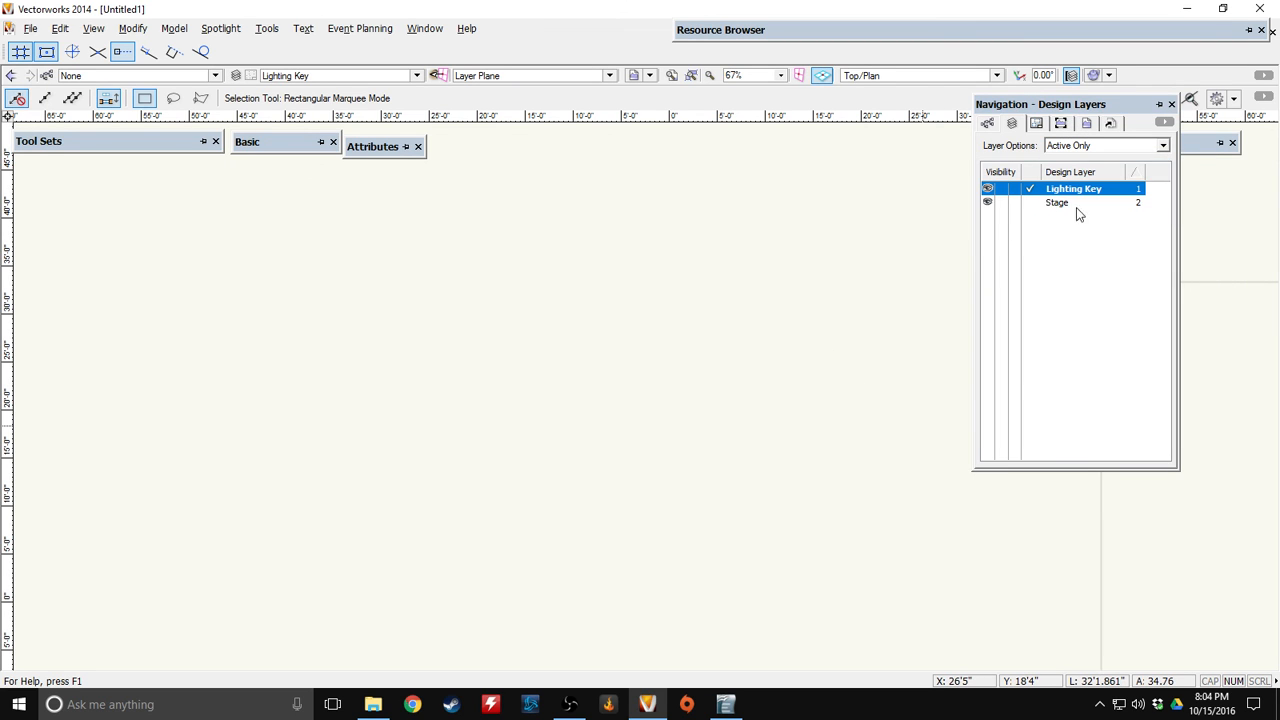
{"action": "left_click", "coordinate": [1068, 147]}
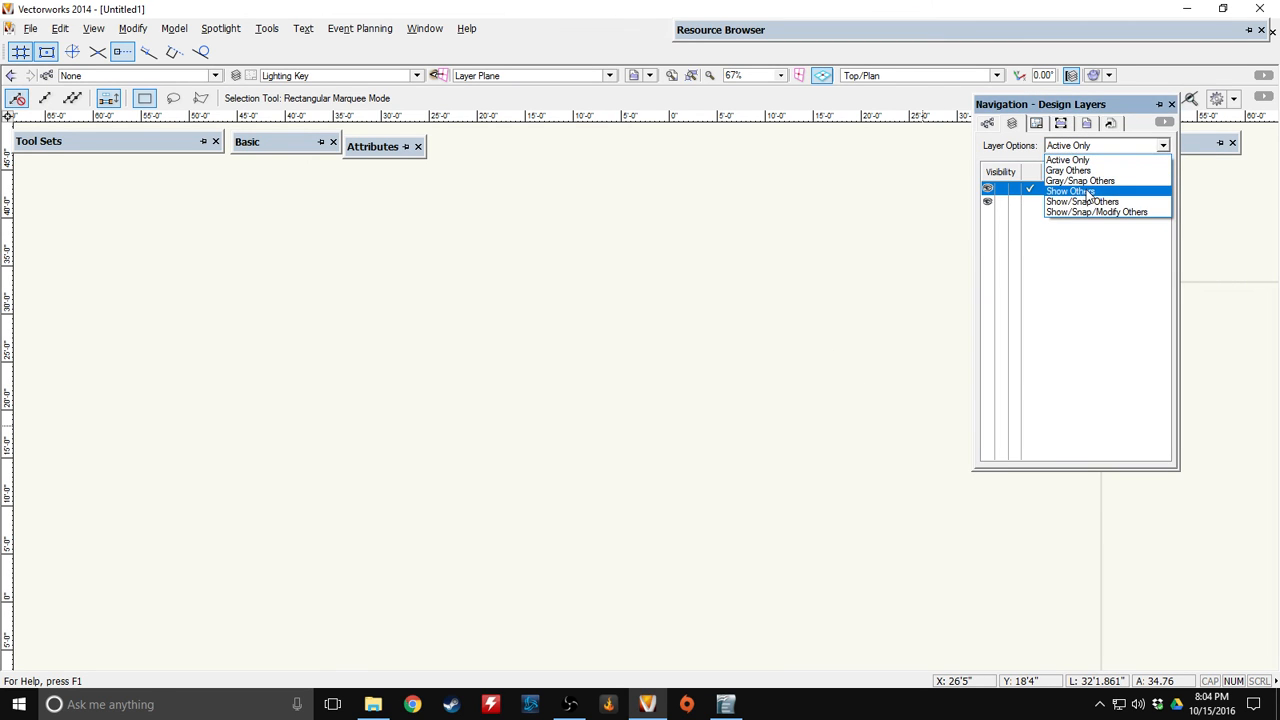
{"action": "left_click", "coordinate": [1090, 192]}
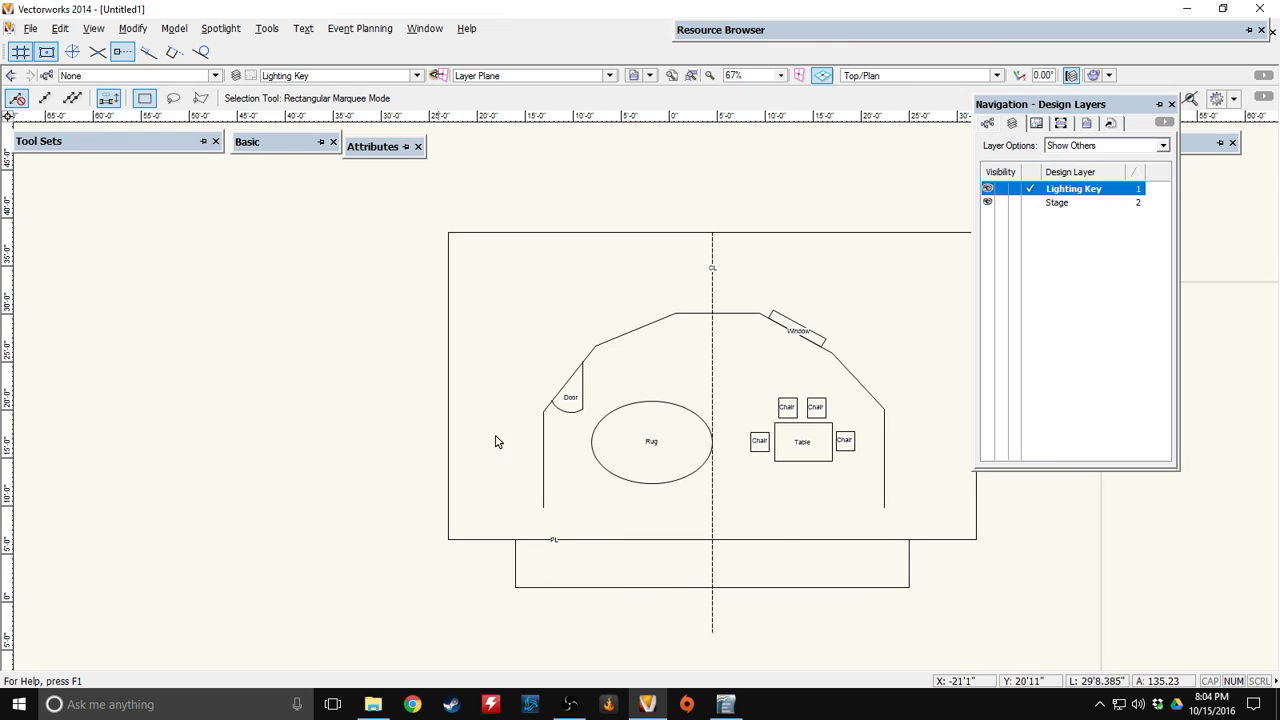
Try the layer options Show/Snap Others and Show/Snap/Modify Others
{"action": "left_click", "coordinate": [1098, 149]}
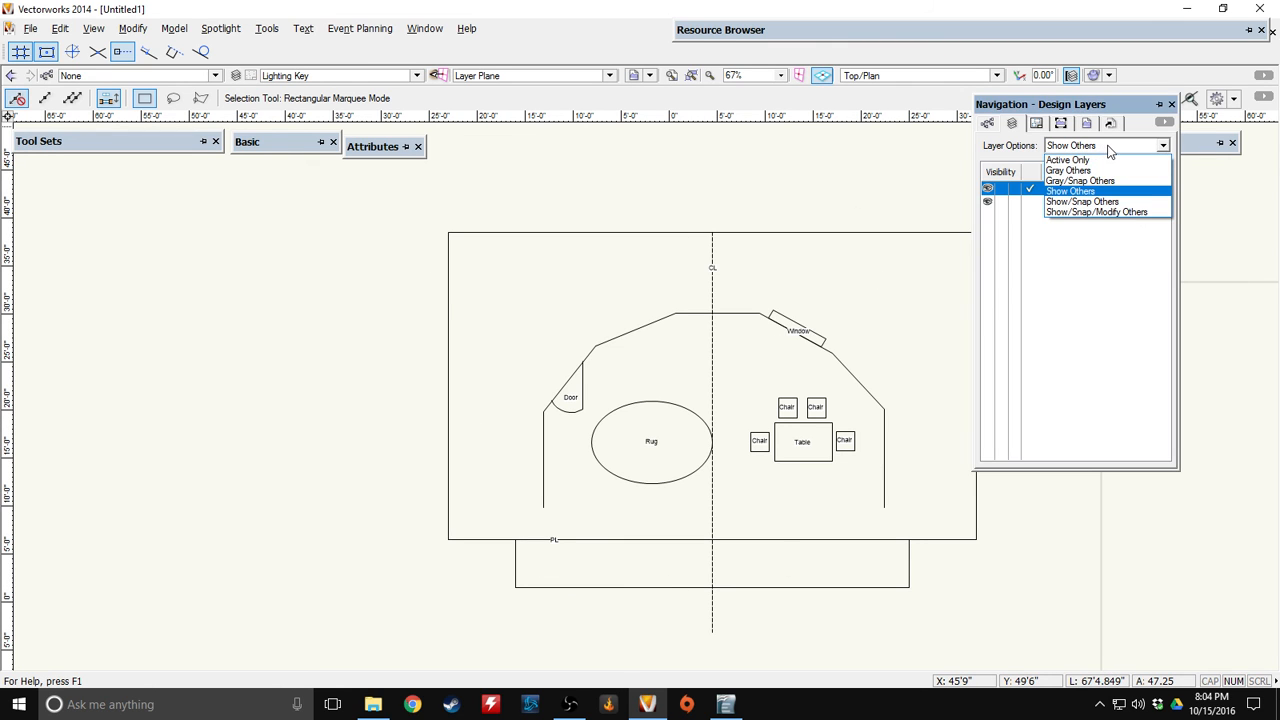
{"action": "left_click", "coordinate": [1098, 203]}
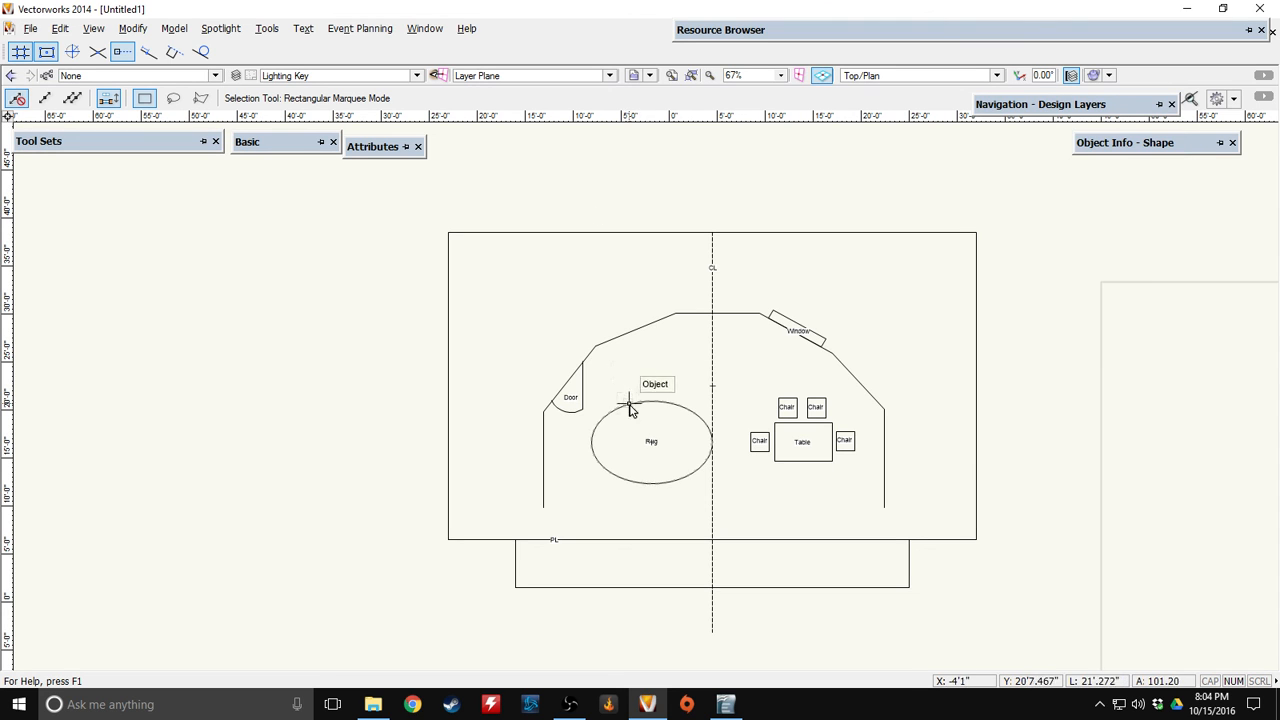
{"action": "mouse_move", "coordinate": [1067, 106]}
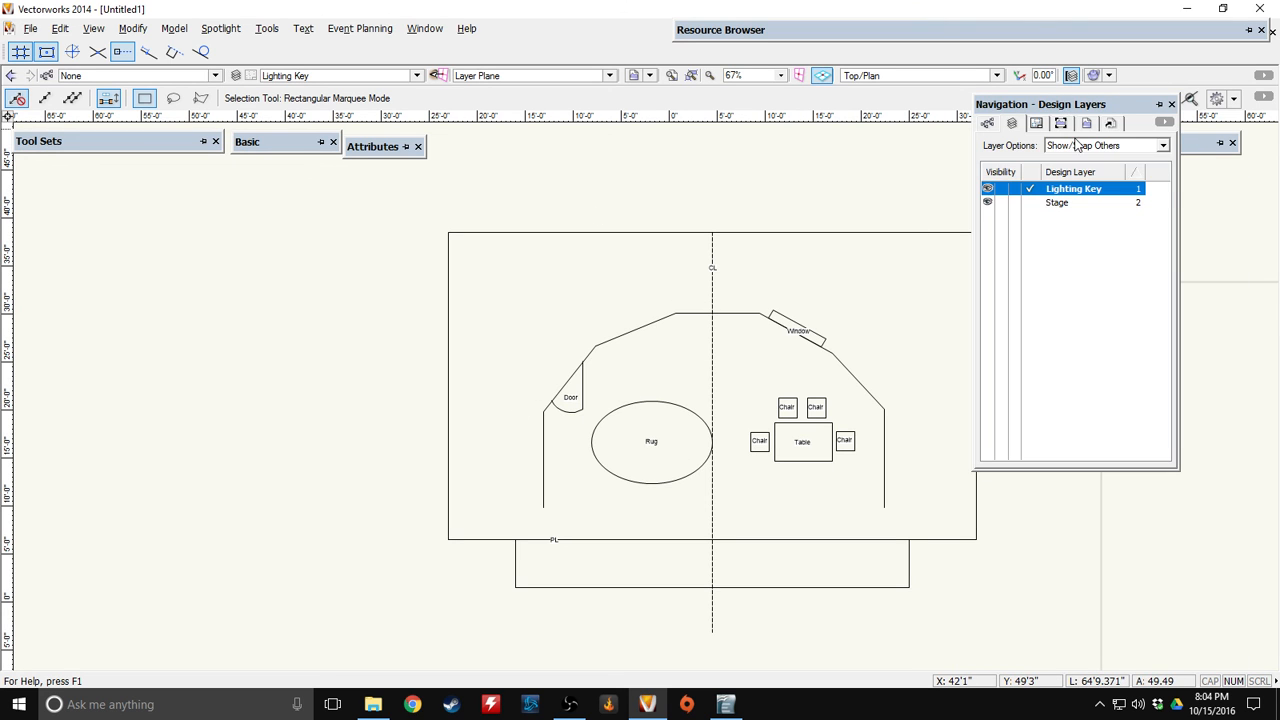
{"action": "left_click", "coordinate": [1077, 145]}
{"action": "left_click", "coordinate": [1092, 214]}
{"action": "mouse_move", "coordinate": [1036, 106]}
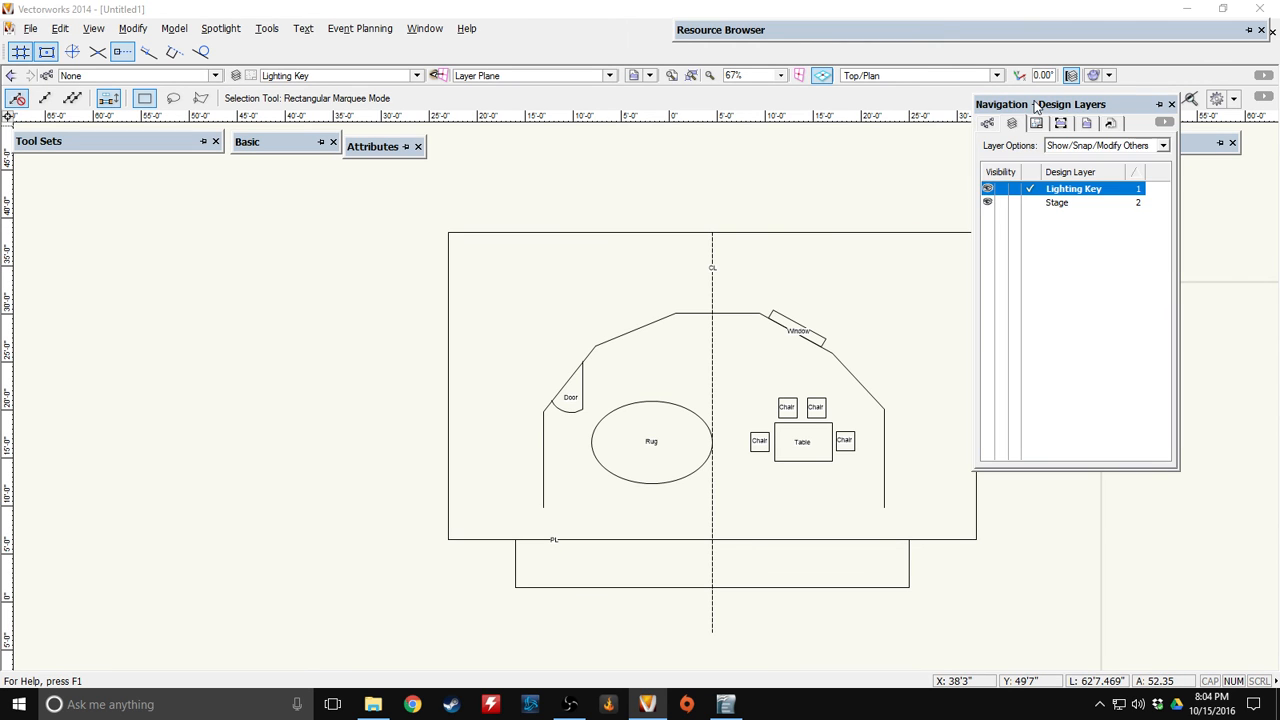
{"action": "left_click", "coordinate": [766, 373]}
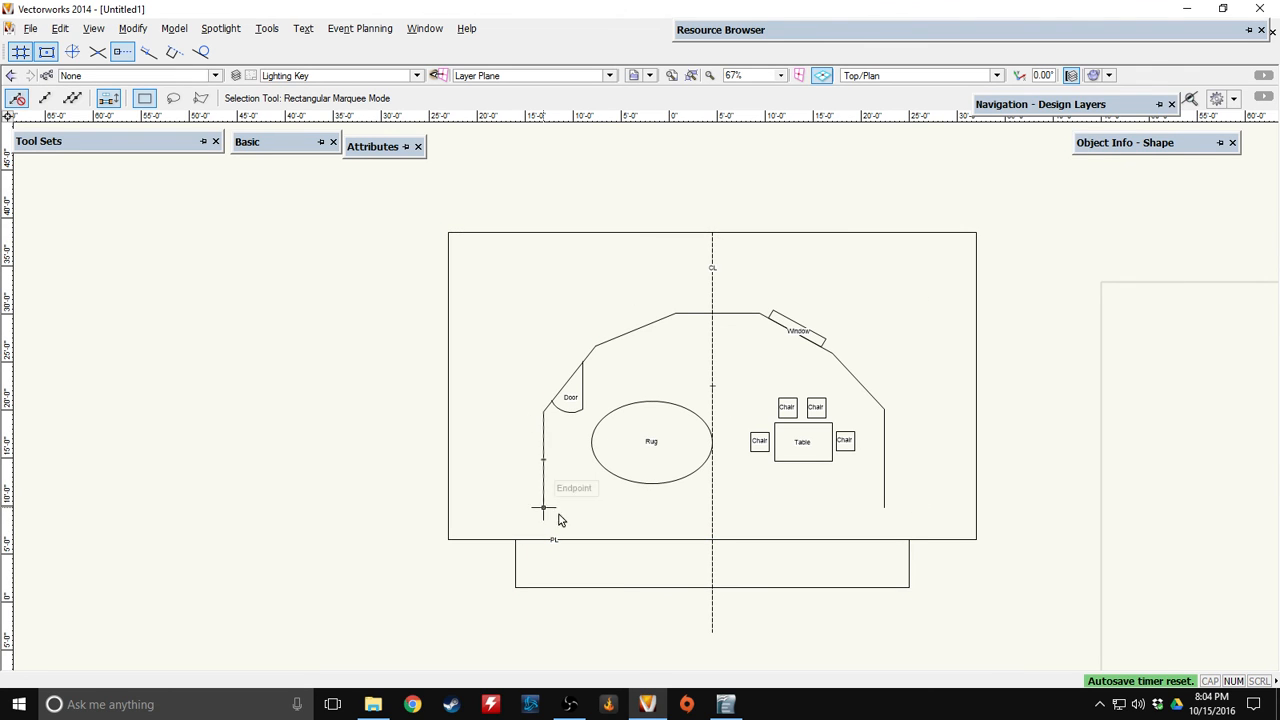
Switch the active layer to Stage and back to Lighting Key, and set the layer options to gray the other layers
{"action": "mouse_move", "coordinate": [1053, 110]}
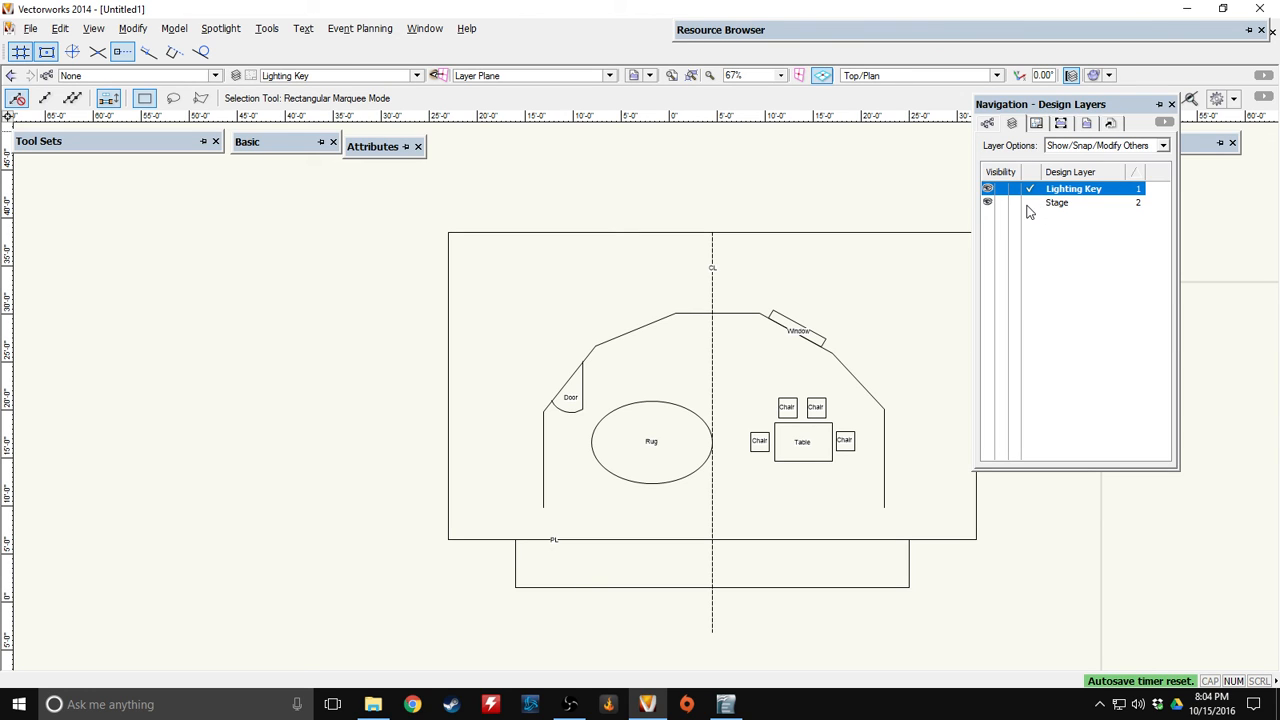
{"action": "left_click", "coordinate": [1038, 203]}
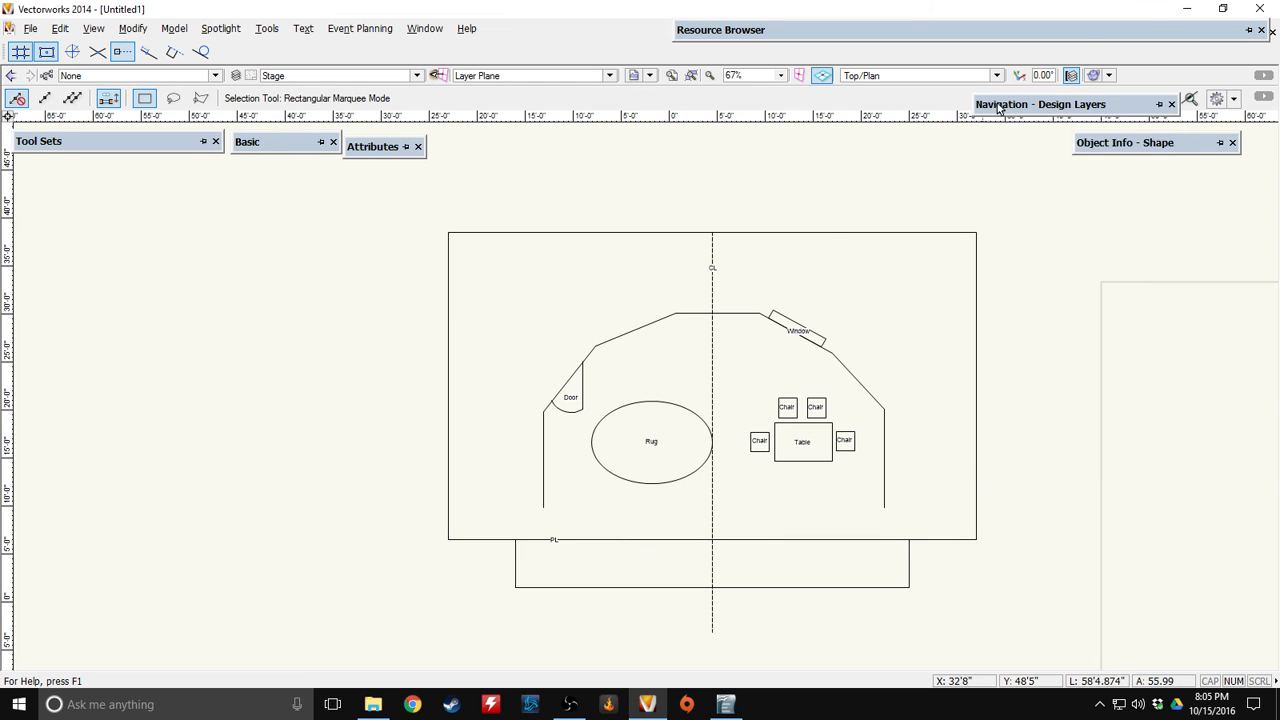
{"action": "mouse_move", "coordinate": [1062, 110]}
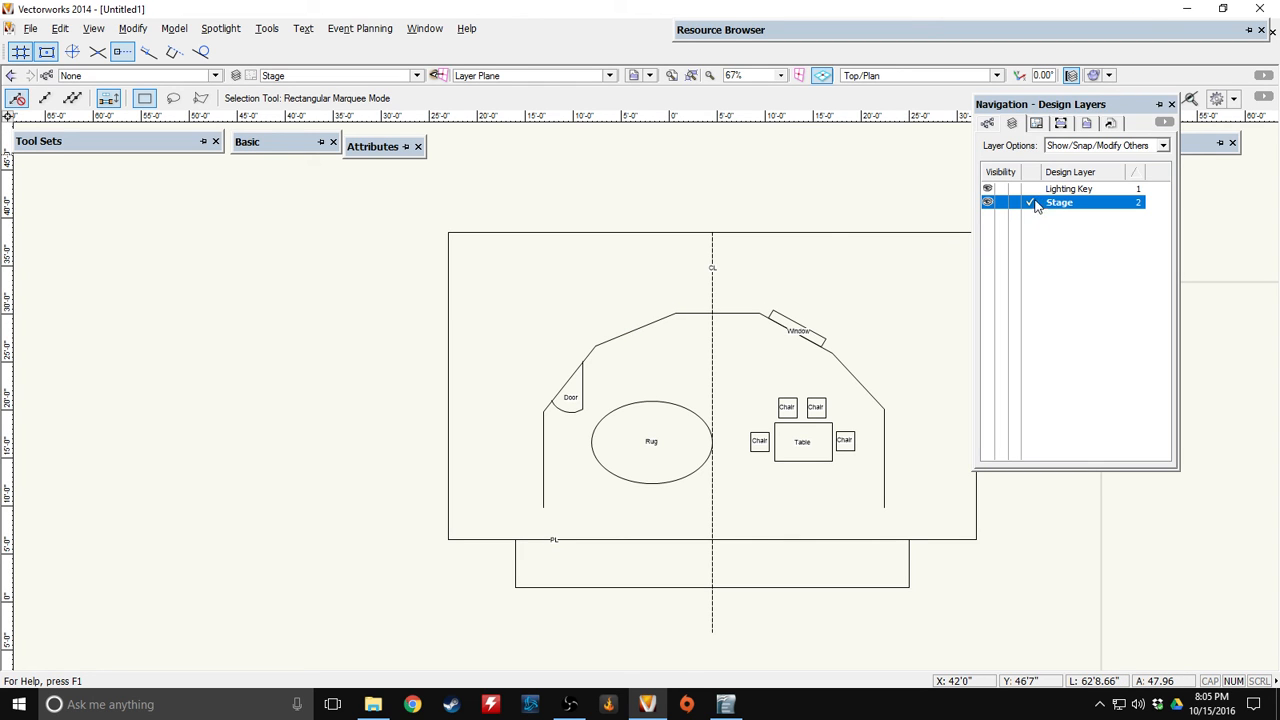
{"action": "left_click", "coordinate": [1040, 189]}
{"action": "left_click", "coordinate": [1104, 145]}
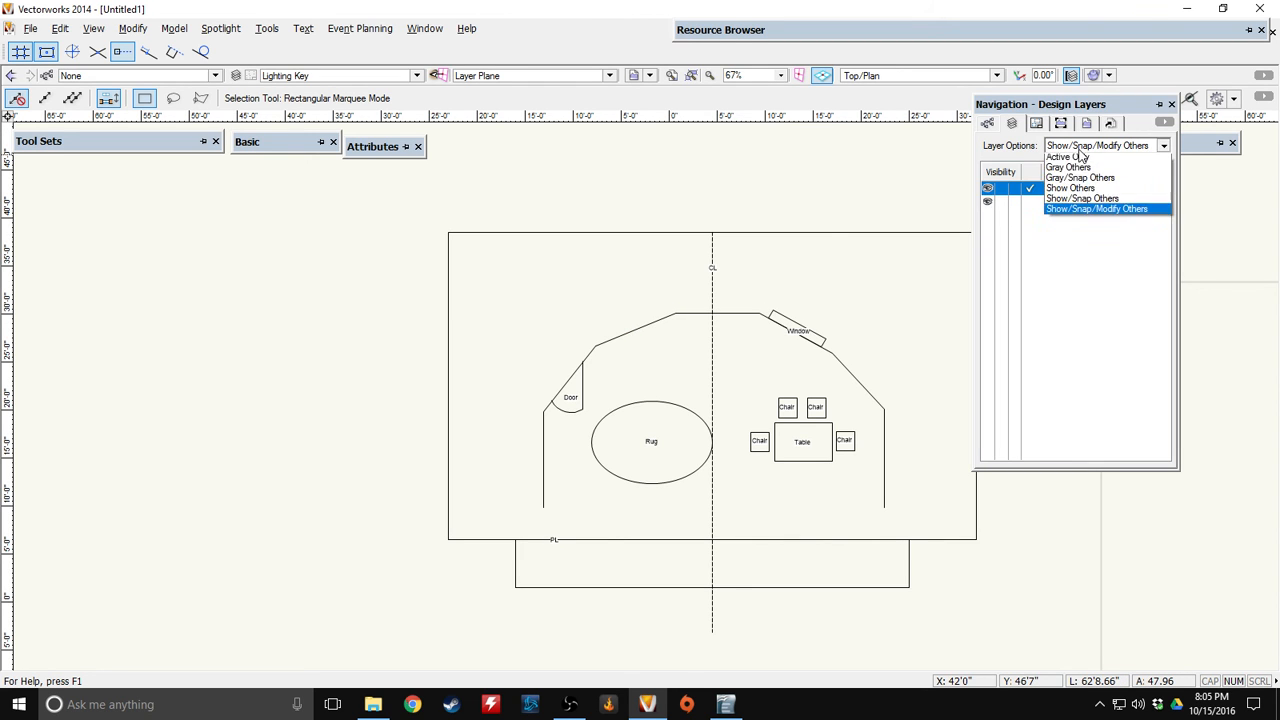
{"action": "left_click", "coordinate": [1090, 190]}
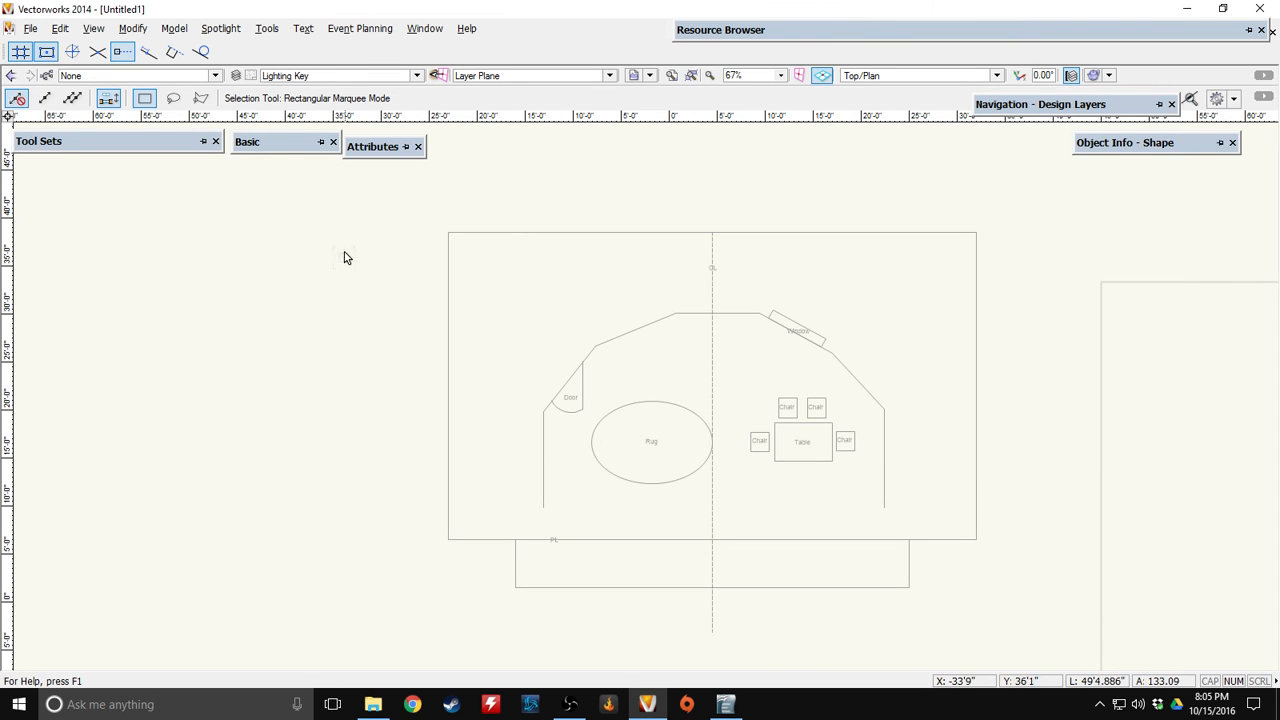
Draw a circle with a radius of about 3'3" in the empty area left of the stage on the Lighting Key layer
{"action": "scroll", "coordinate": [675, 210], "scroll_direction": "down", "scroll_amount": 2}
{"action": "middle_click_drag", "start_coordinate": [640, 189], "coordinate": [723, 254]}
{"action": "mouse_move", "coordinate": [643, 274]}
{"action": "middle_mouse_down"}
{"action": "mouse_move", "coordinate": [743, 271]}
{"action": "mouse_move", "coordinate": [739, 250]}
{"action": "middle_mouse_up"}
{"action": "mouse_move", "coordinate": [270, 145]}
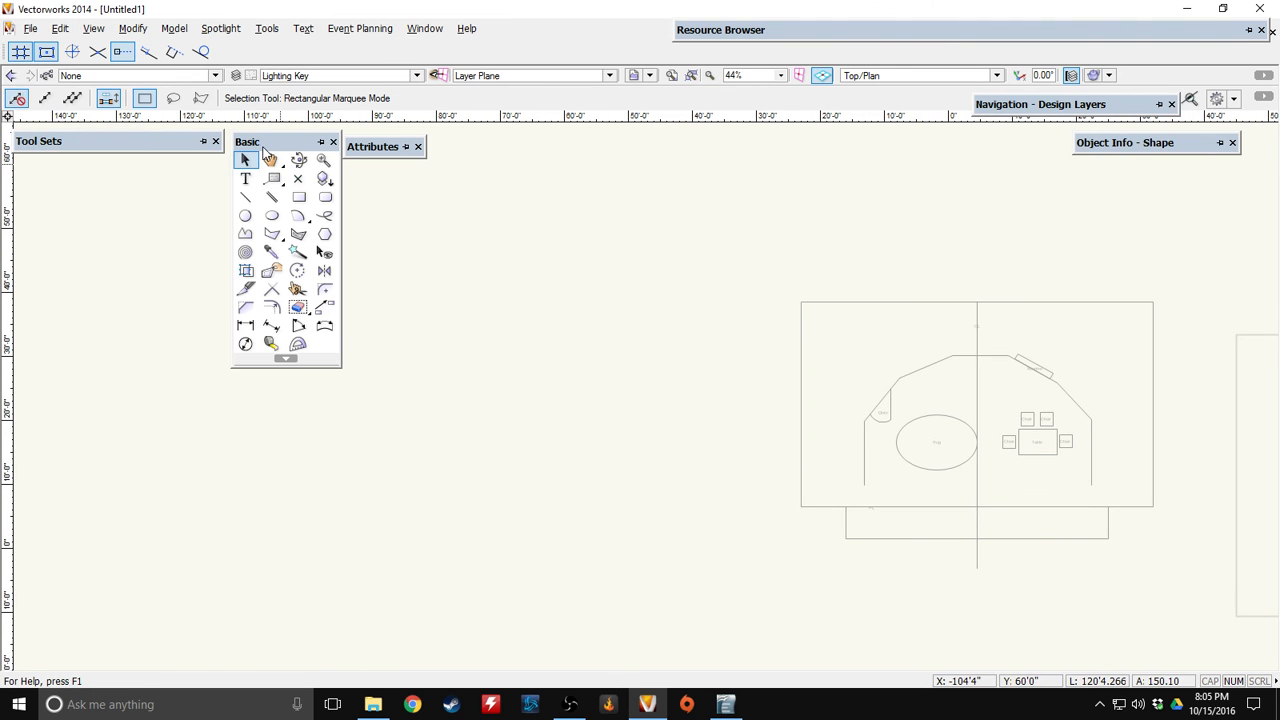
{"action": "left_click", "coordinate": [245, 215]}
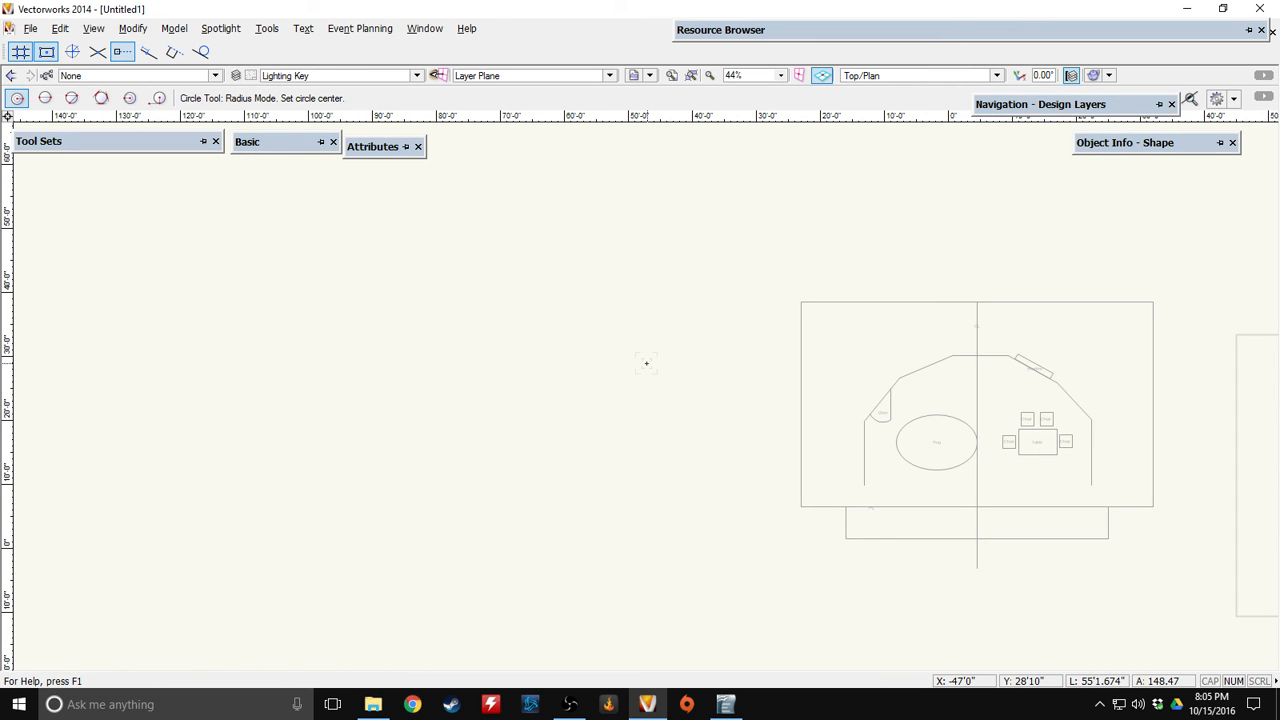
{"action": "left_click", "coordinate": [538, 377]}
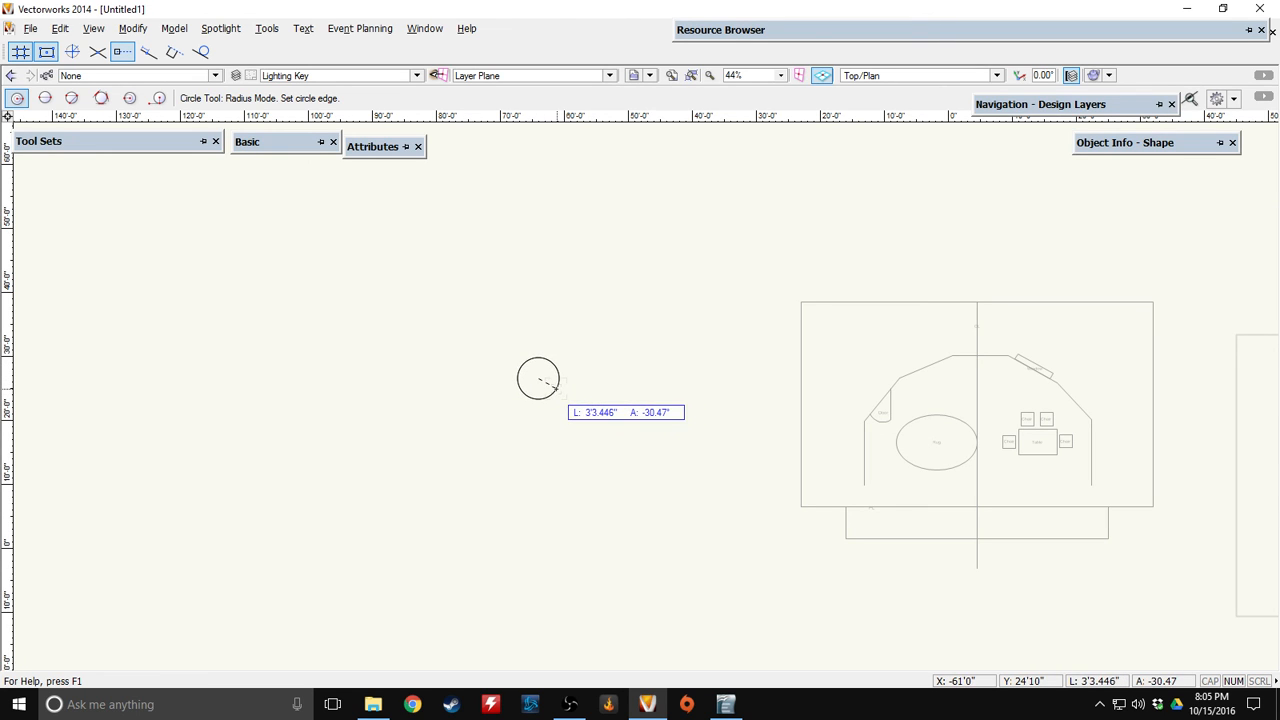
{"action": "left_click", "coordinate": [556, 388]}
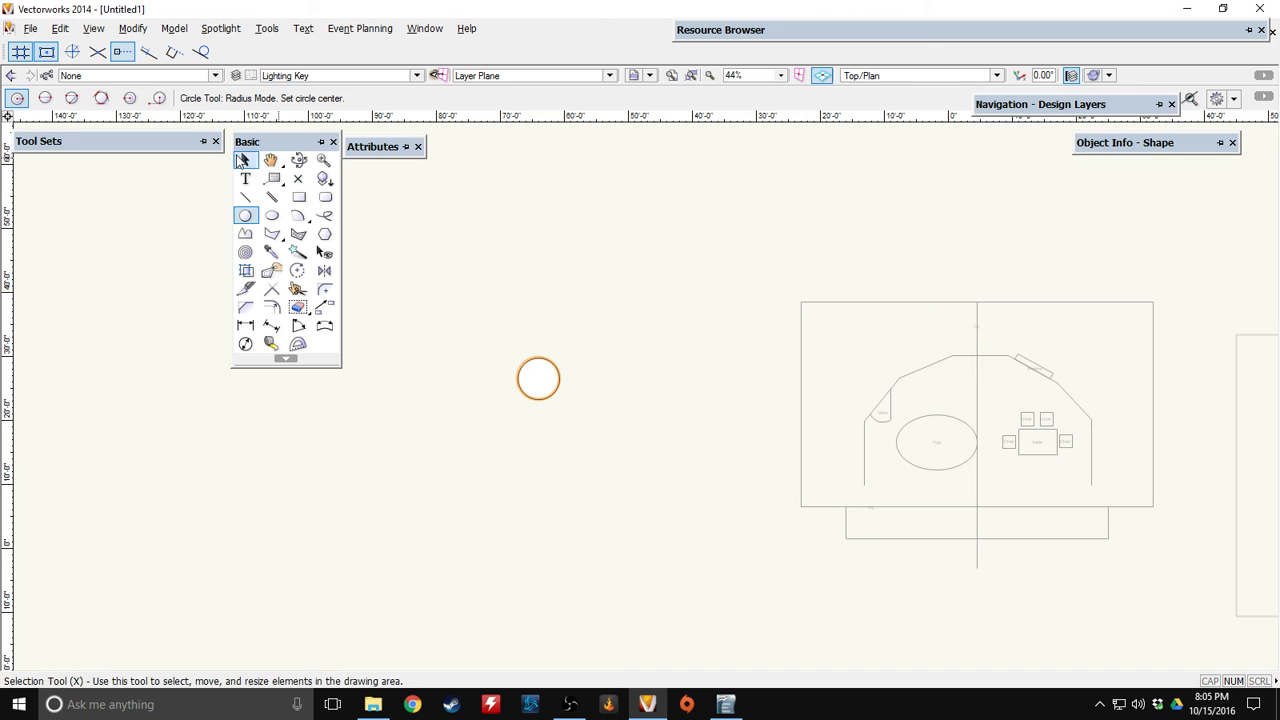
{"action": "left_click", "coordinate": [242, 160]}
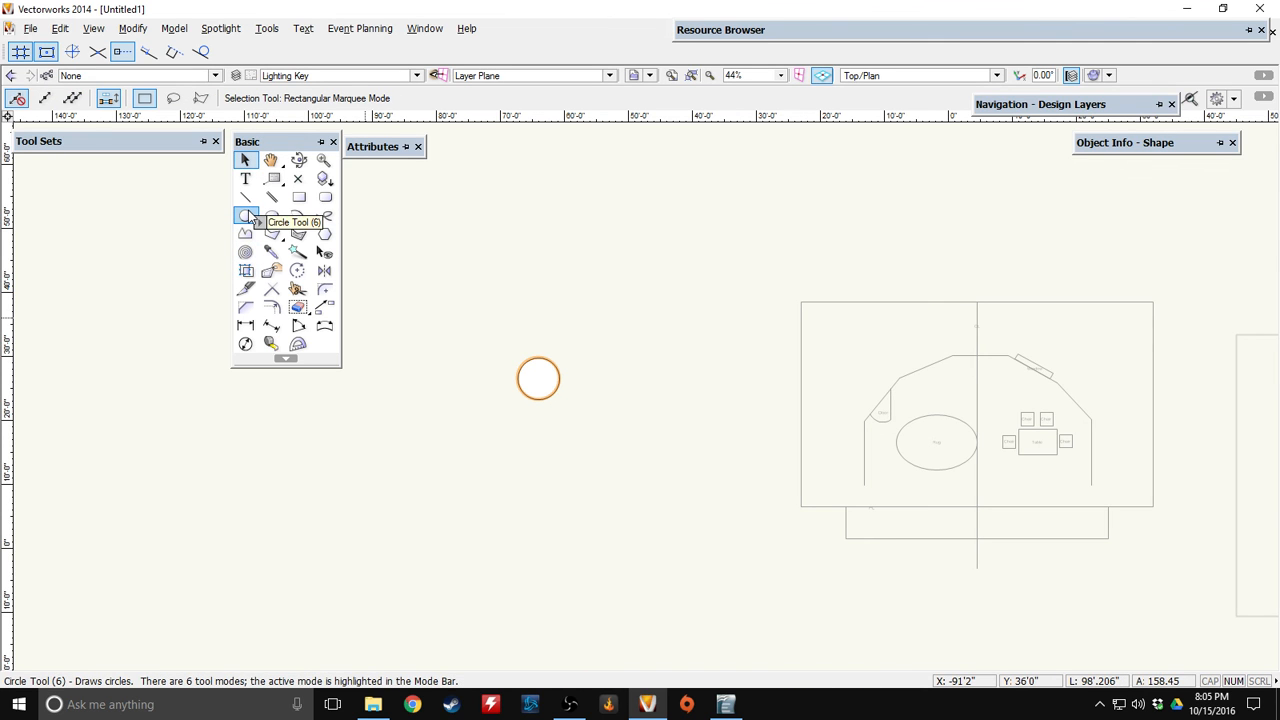
{"action": "left_click", "coordinate": [496, 389]}
Draw a vertical line centred below the circle and add an arrowhead to its upper end
{"action": "scroll", "coordinate": [496, 389], "scroll_direction": "up", "scroll_amount": 2}
{"action": "middle_click_drag", "start_coordinate": [628, 224], "coordinate": [586, 254]}
{"action": "mouse_move", "coordinate": [247, 142]}
{"action": "left_click", "coordinate": [246, 197]}
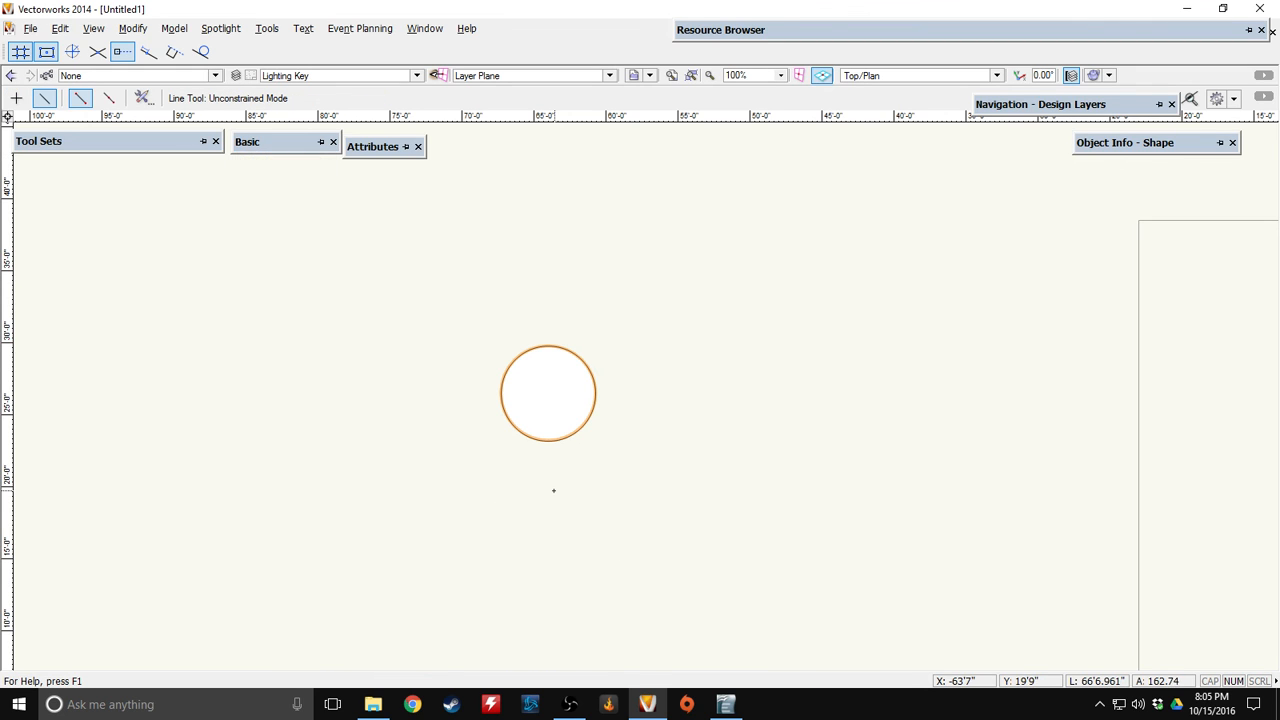
{"action": "middle_click_drag", "start_coordinate": [534, 477], "coordinate": [530, 396]}
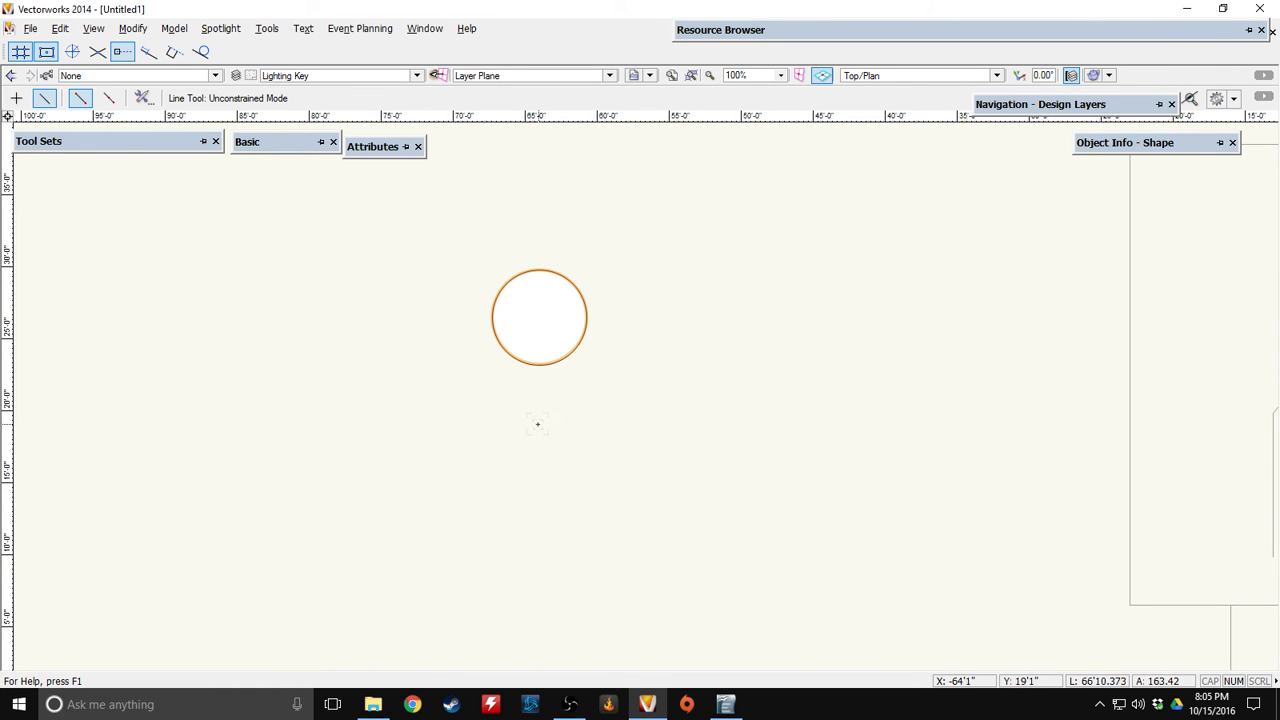
{"action": "left_click", "coordinate": [537, 412]}
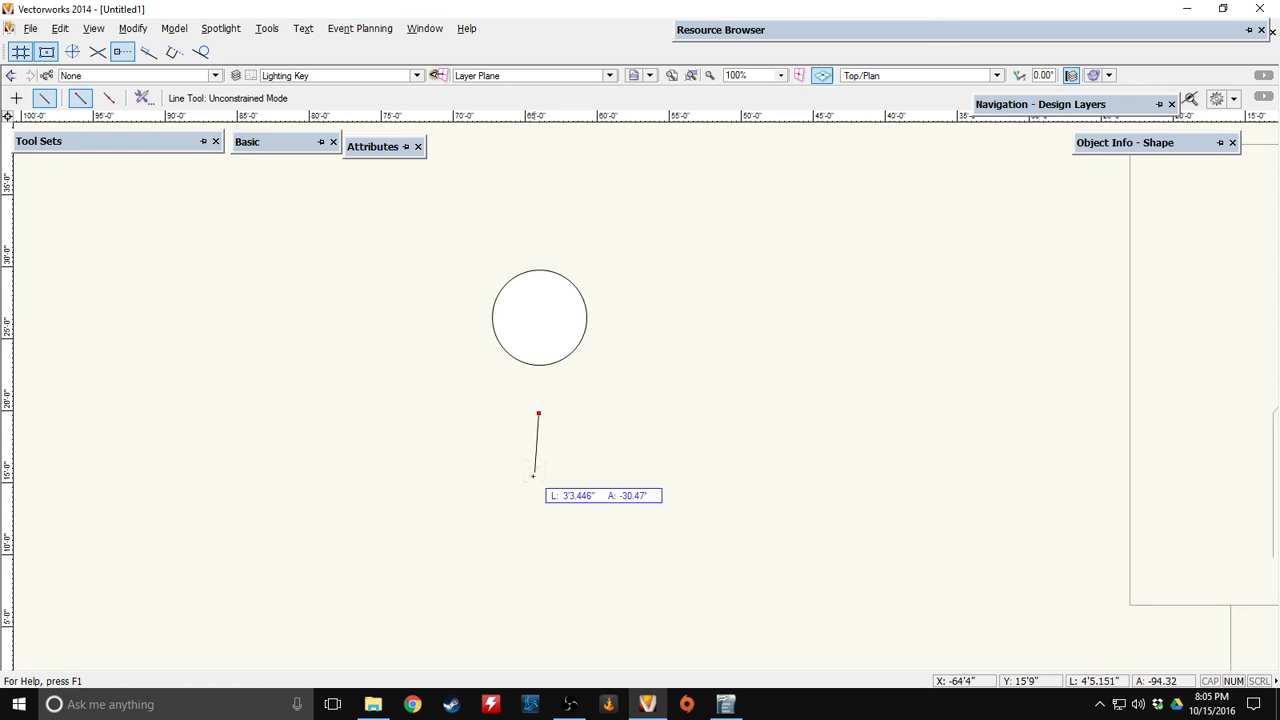
{"action": "left_click", "coordinate": [538, 528]}
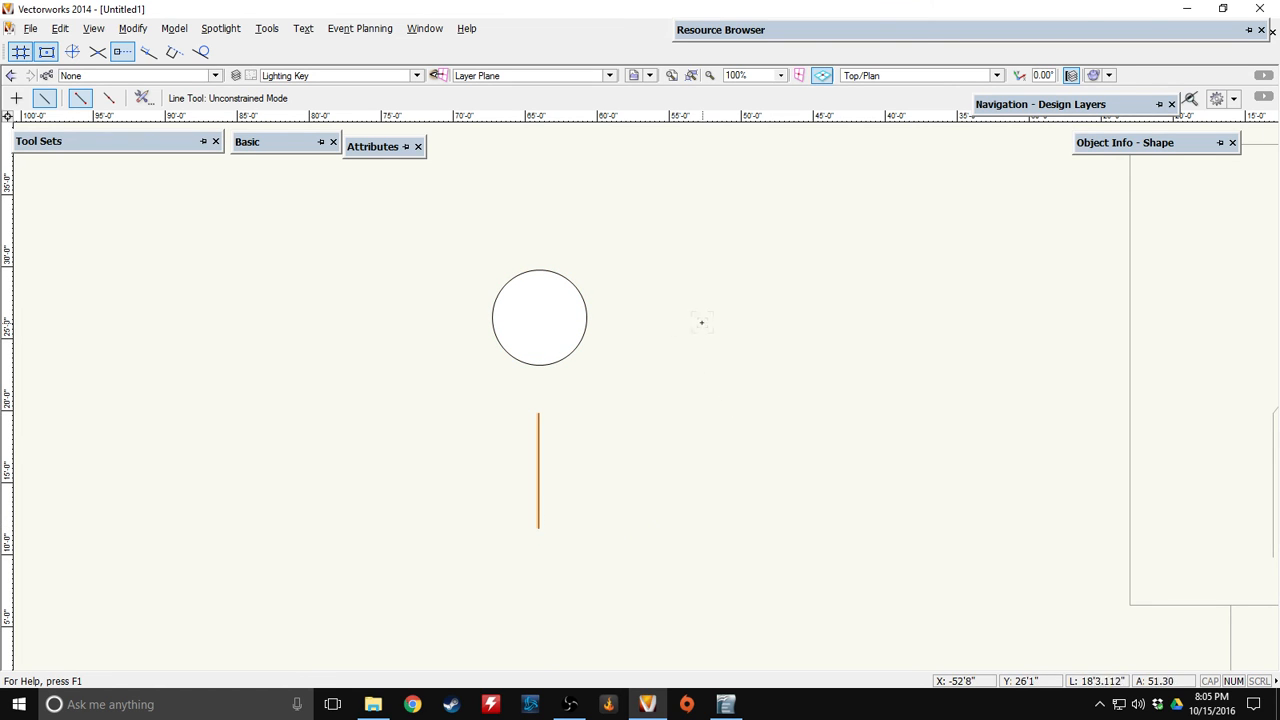
{"action": "mouse_move", "coordinate": [384, 148]}
Draw two mirrored 45° lines aimed at the circle from its lower right and lower left, each with an arrowhead at the inner end
{"action": "left_click", "coordinate": [691, 485]}
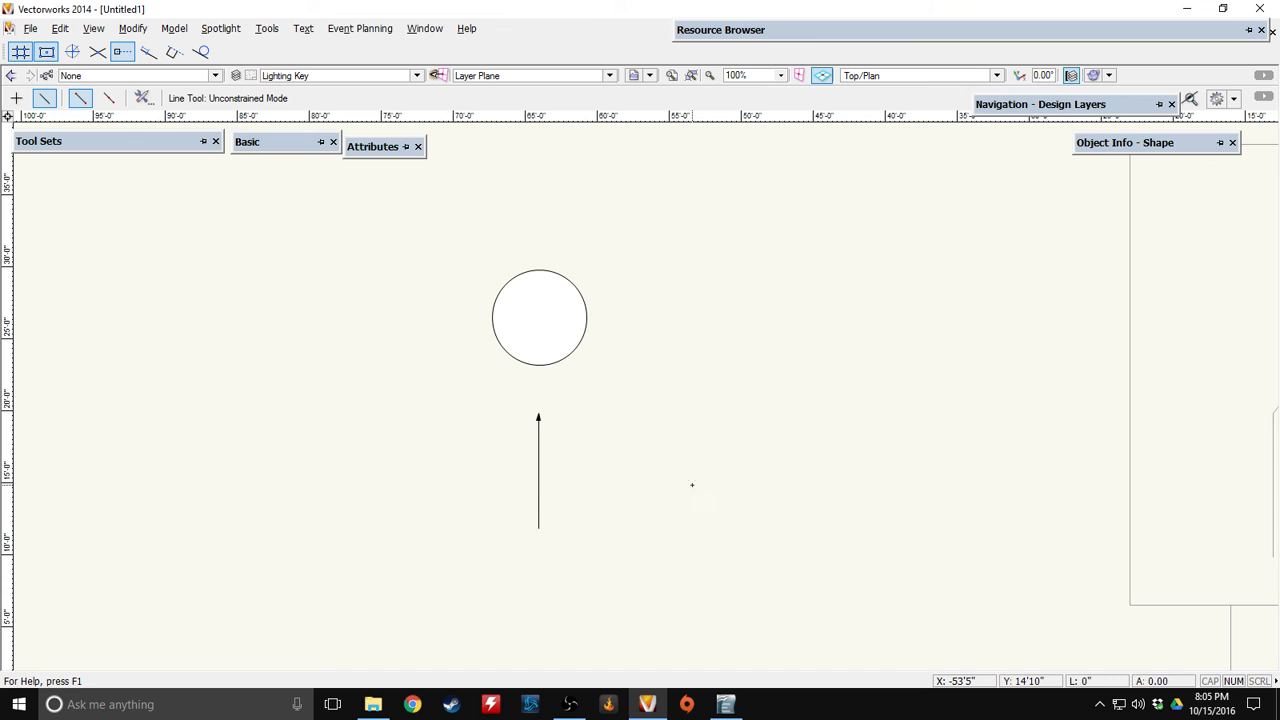
{"action": "left_click", "coordinate": [603, 397]}
{"action": "mouse_move", "coordinate": [415, 207]}
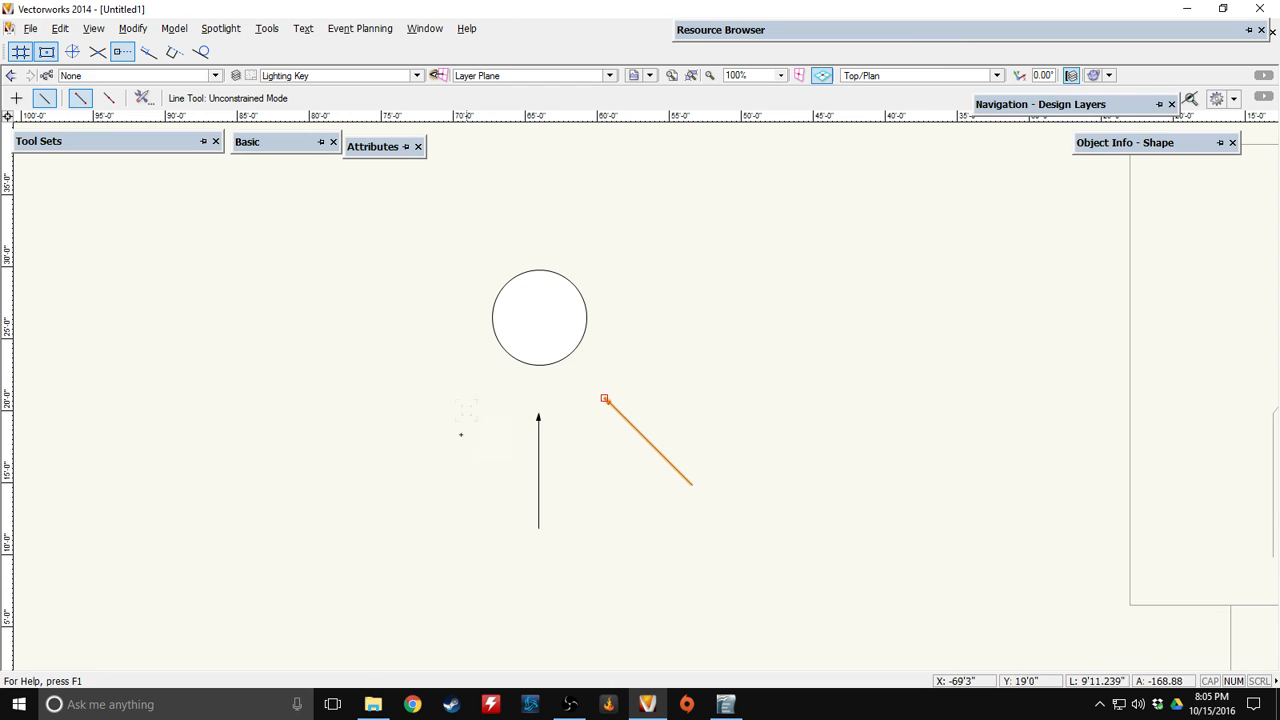
{"action": "left_click", "coordinate": [397, 481]}
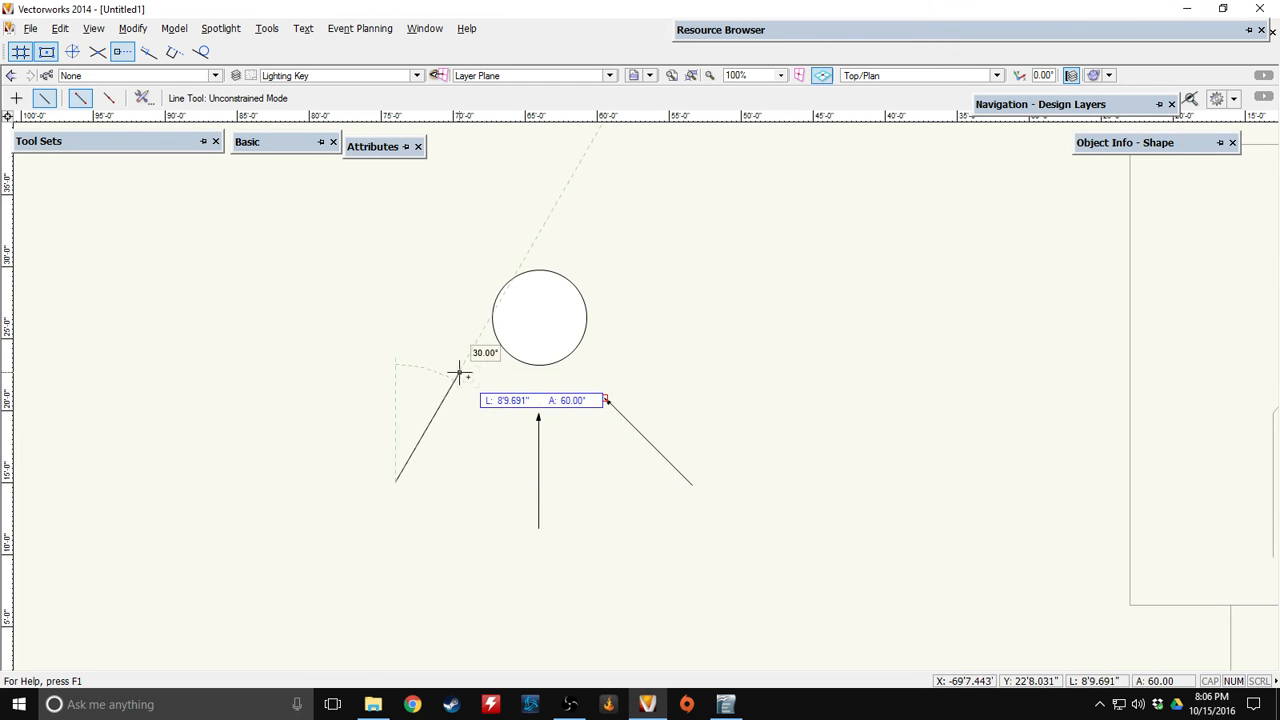
{"action": "left_click", "coordinate": [479, 398]}
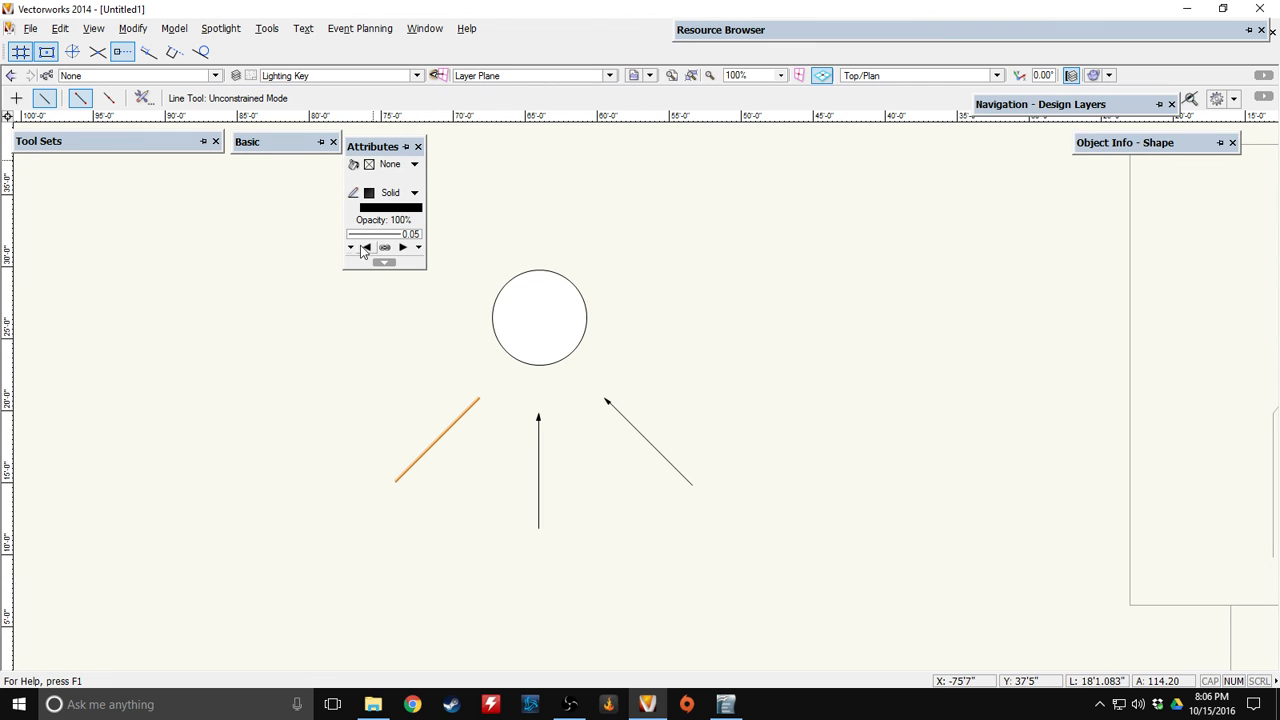
{"action": "left_click", "coordinate": [403, 247]}
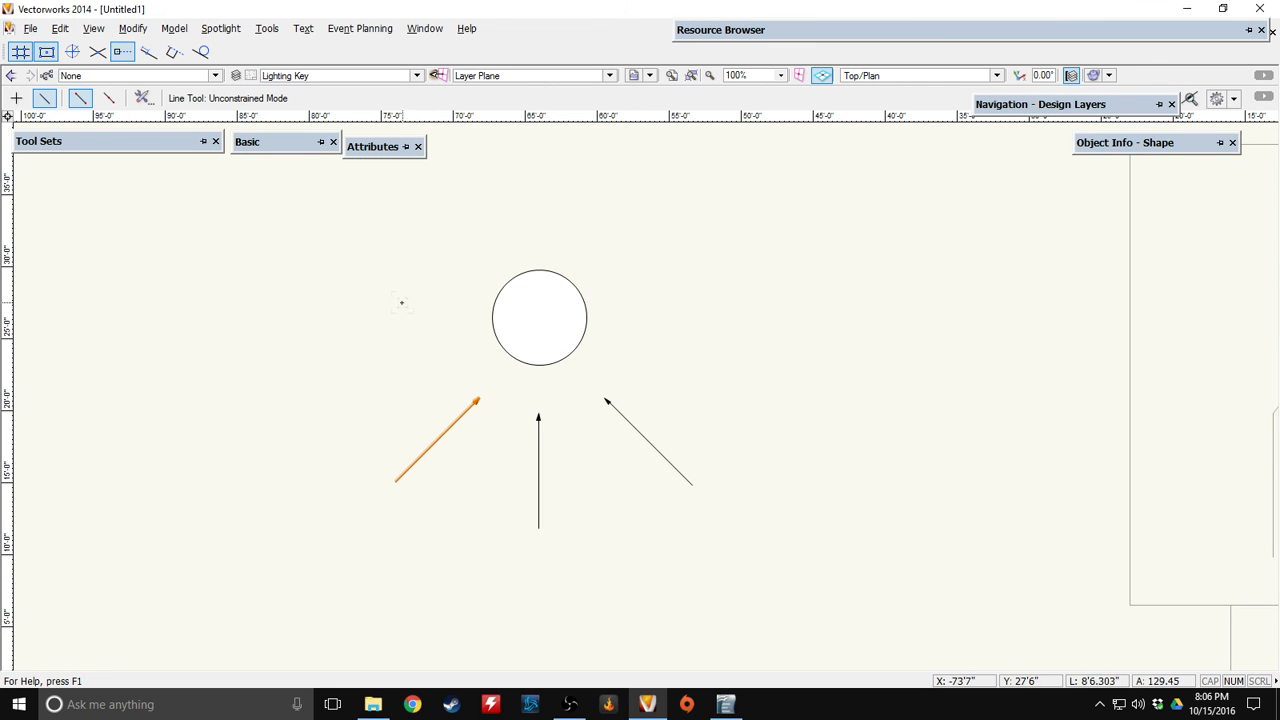
Draw a vertical line above the circle with an arrowhead at its lower end, and nudge it to the right of the circle's centre
{"action": "scroll", "coordinate": [531, 249], "scroll_direction": "up", "scroll_amount": 3}
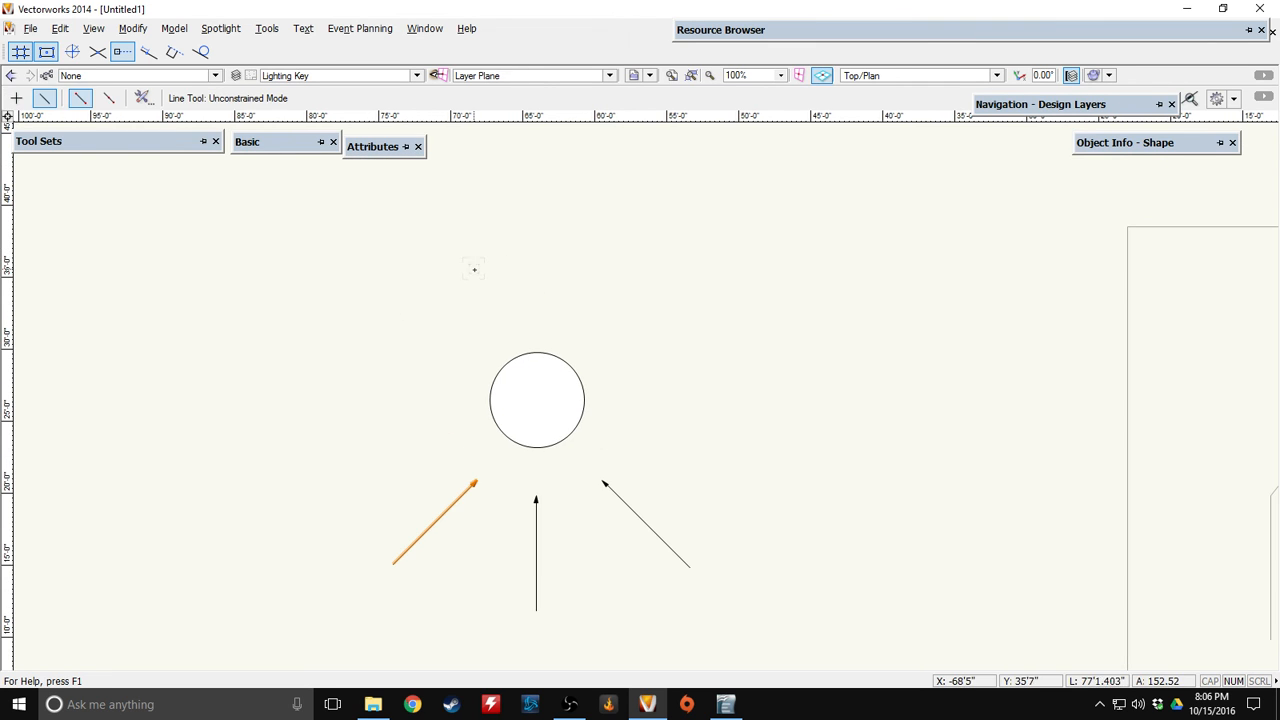
{"action": "left_click", "coordinate": [535, 195]}
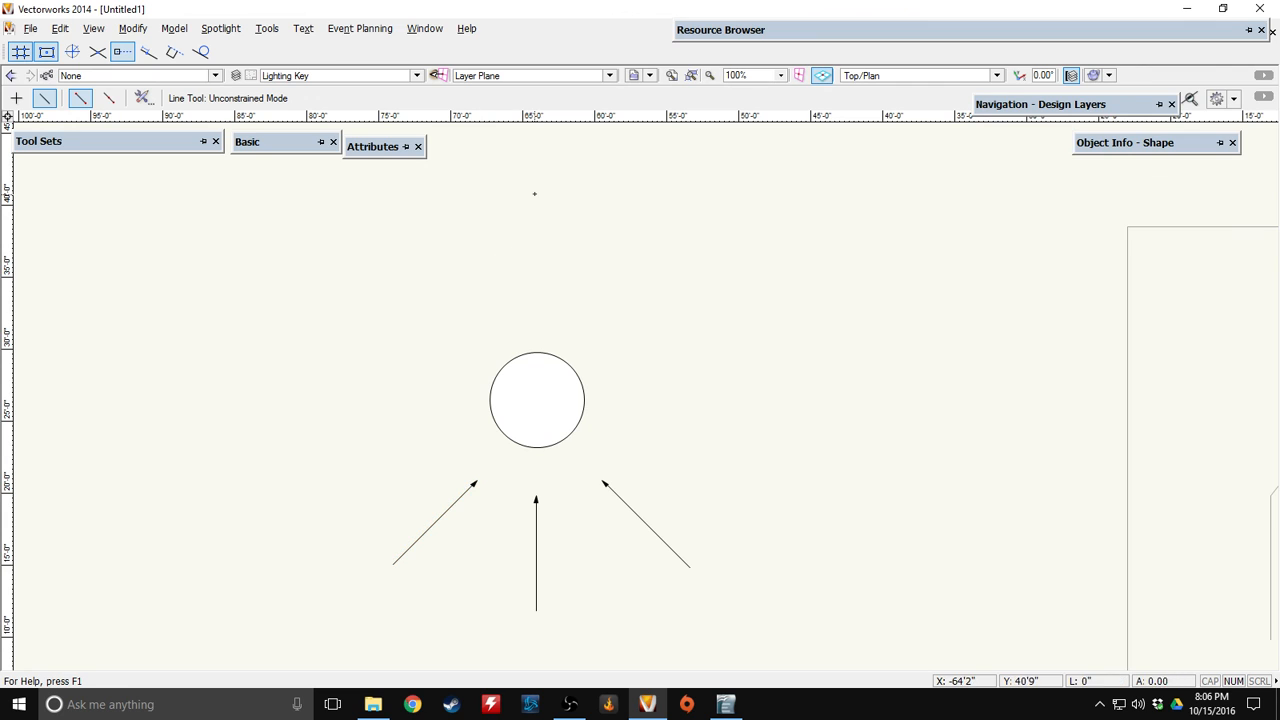
{"action": "left_click", "coordinate": [535, 288]}
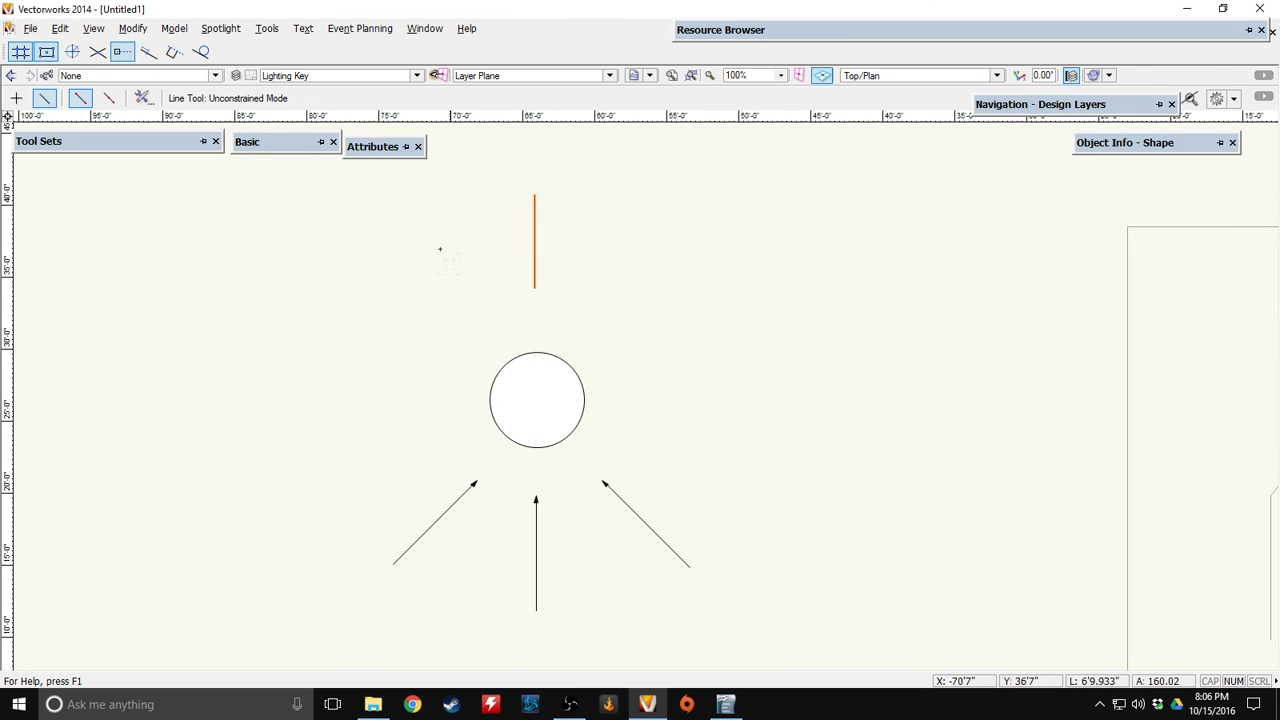
{"action": "mouse_move", "coordinate": [378, 150]}
{"action": "key", "text": "Right"}
{"action": "key", "text": "Right"}
{"action": "key", "text": "Right"}
{"action": "key", "text": "Right"}
{"action": "key", "text": "Right"}
{"action": "key", "text": "Right"}
{"action": "key", "text": "Right"}
{"action": "key", "text": "Right"}
{"action": "key", "text": "Right"}
{"action": "key", "text": "Right"}
{"action": "key", "text": "Right"}
{"action": "key", "text": "Right"}
{"action": "key", "text": "Right"}
{"action": "key", "text": "Right"}
{"action": "key", "text": "Right"}
{"action": "key", "text": "Right"}
{"action": "key", "text": "Right"}
{"action": "key", "text": "Right"}
{"action": "key", "text": "Right"}
{"action": "key", "text": "Right"}
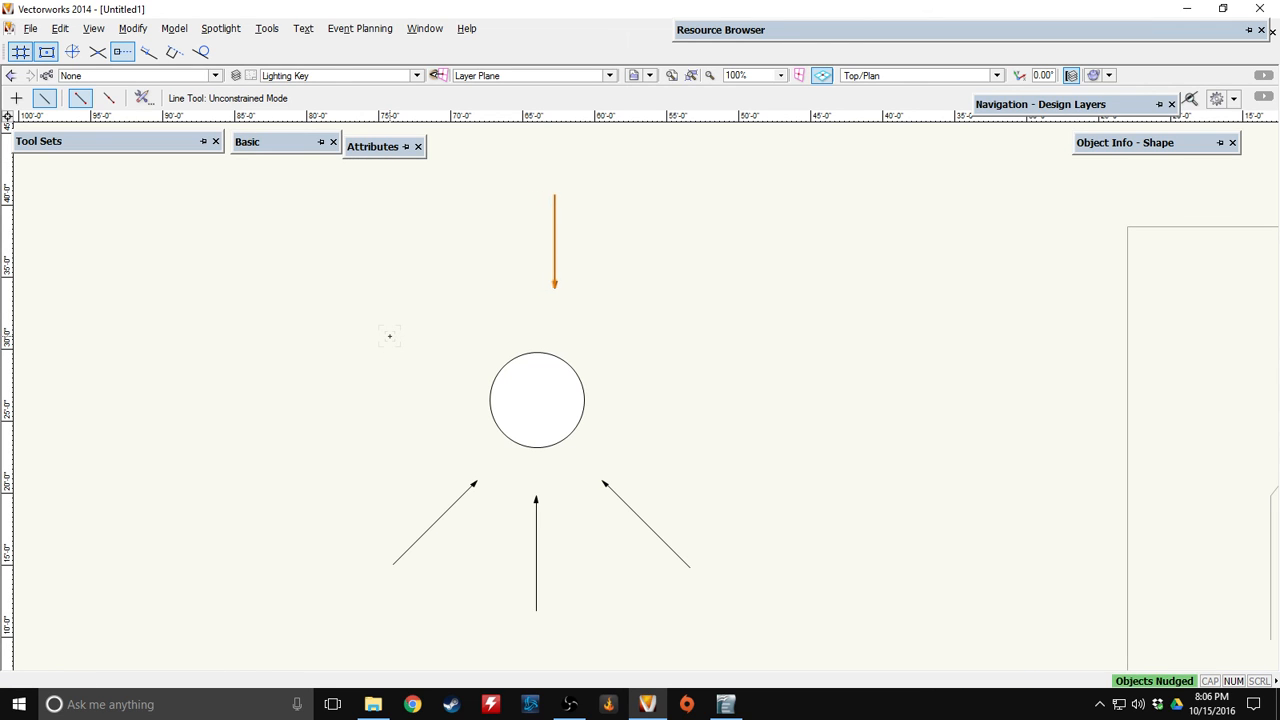
{"action": "key", "text": "Right"}
Draw a bent arrow beside the upper vertical arrow from a short horizontal line and a downward line with an arrowhead at its lower end
{"action": "left_click", "coordinate": [476, 232]}
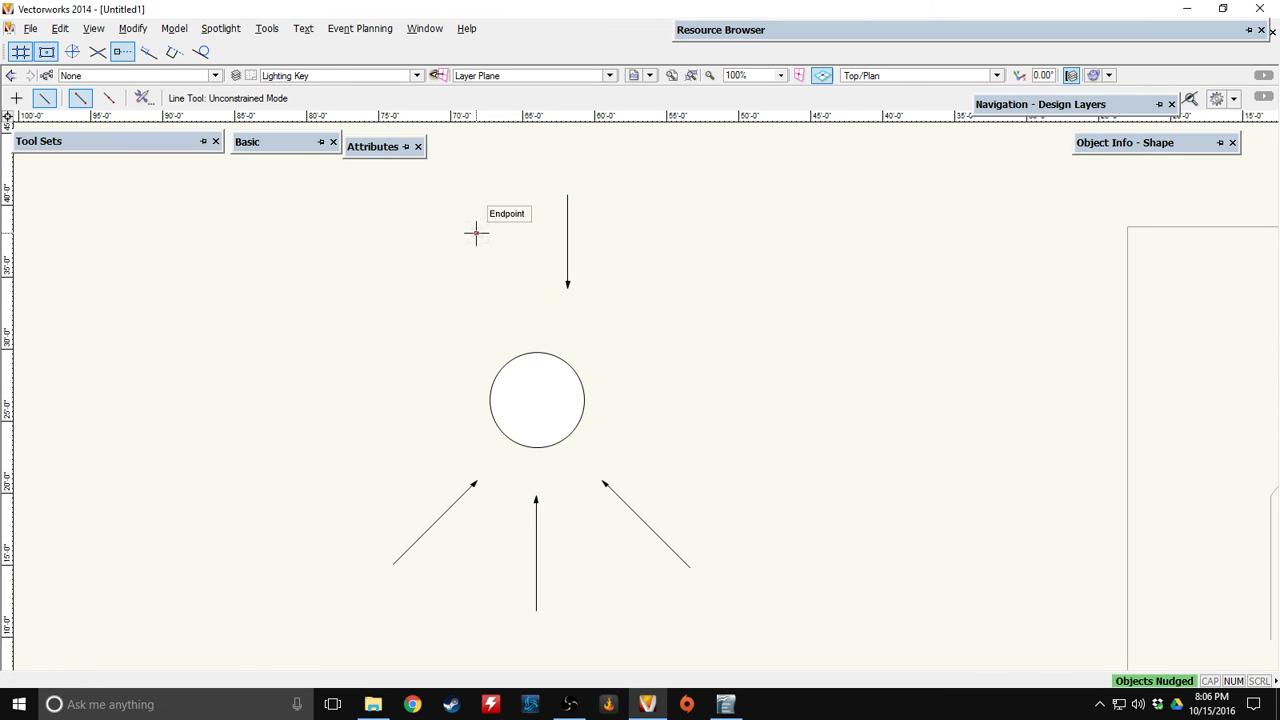
{"action": "left_click", "coordinate": [529, 232]}
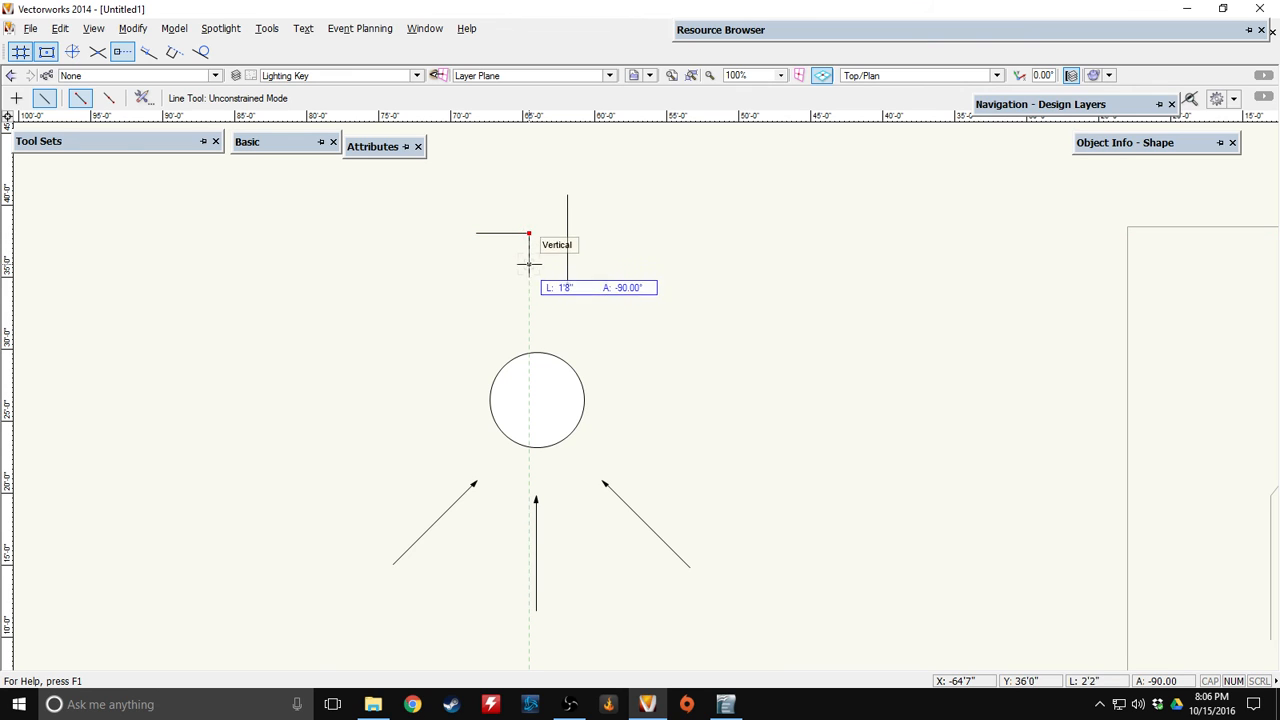
{"action": "left_click", "coordinate": [529, 284]}
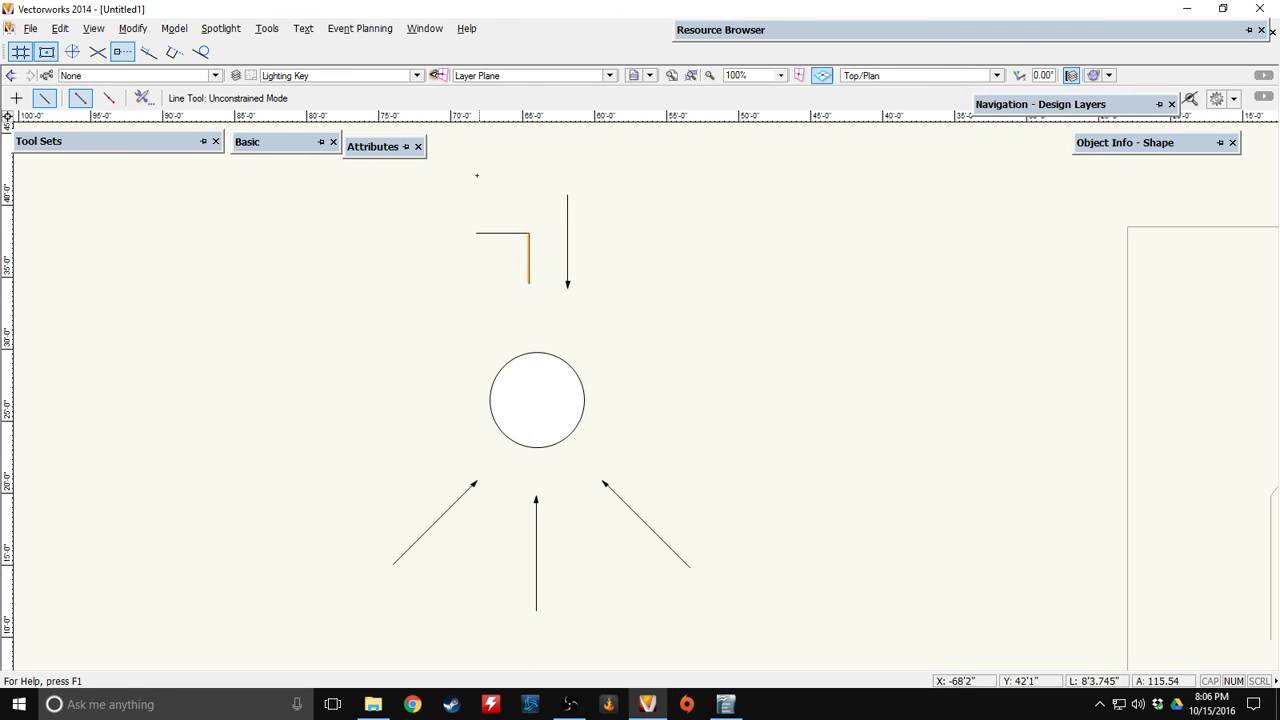
{"action": "mouse_move", "coordinate": [385, 147]}
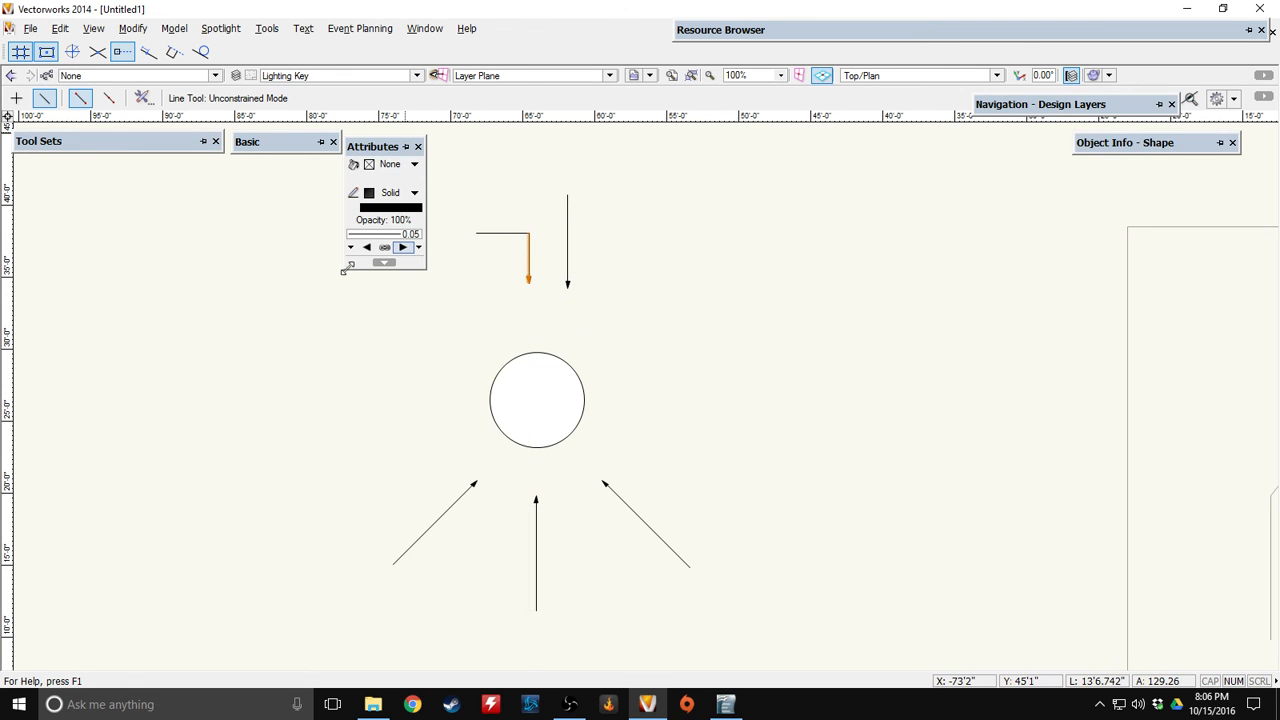
Label the three arrows below the circle R21 for the left diagonal, R65 for the right diagonal and R51 for the vertical one
{"action": "mouse_move", "coordinate": [265, 142]}
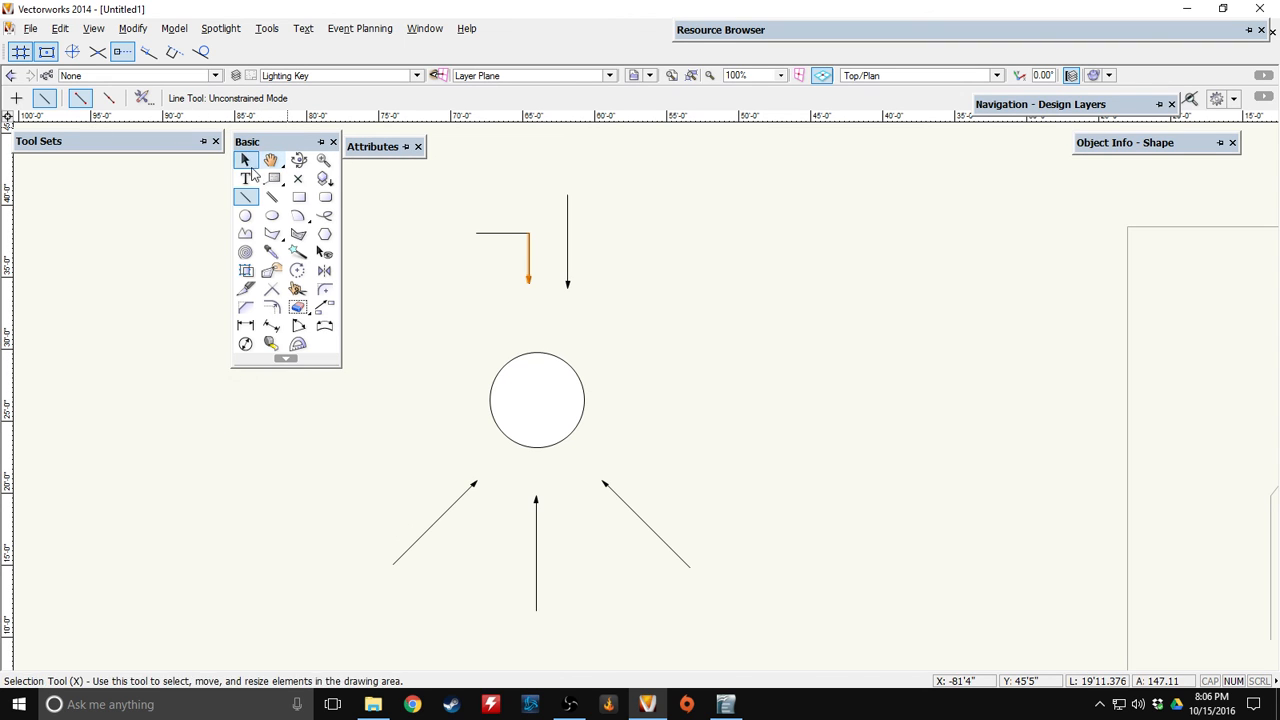
{"action": "left_click", "coordinate": [245, 178]}
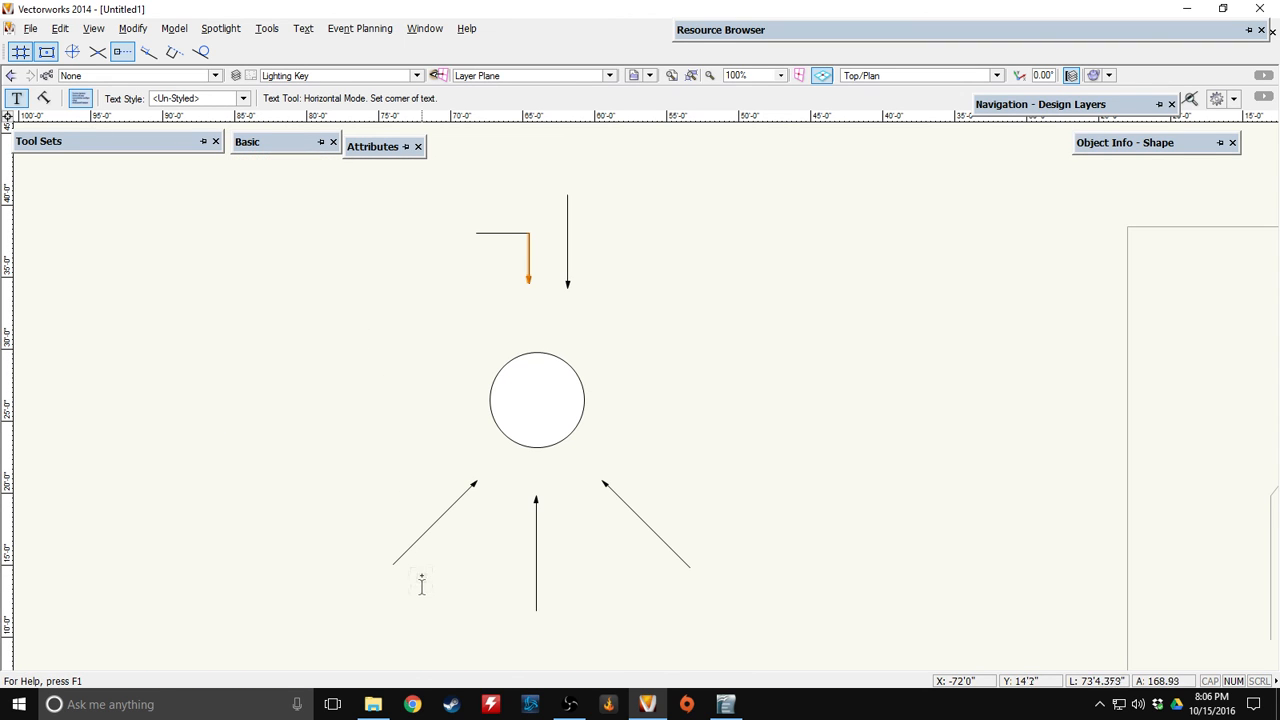
{"action": "left_click", "coordinate": [361, 580]}
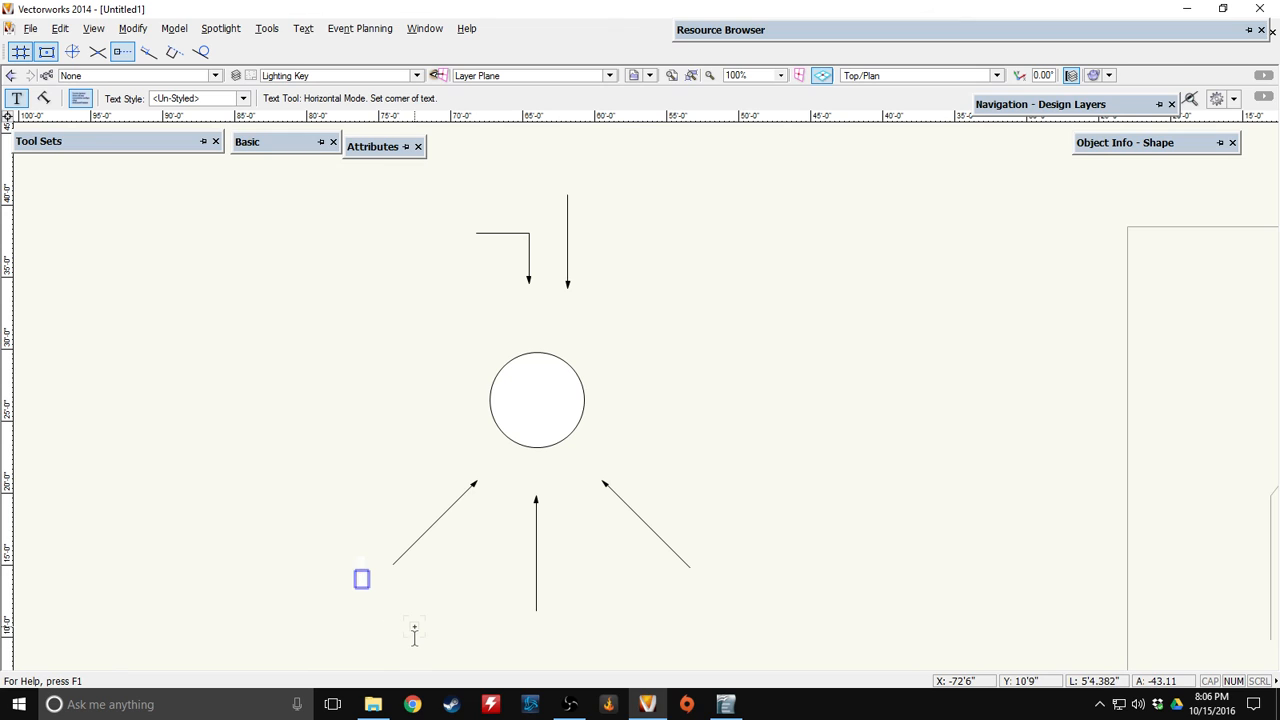
{"action": "type", "text": "R21"}
{"action": "left_click", "coordinate": [685, 583]}
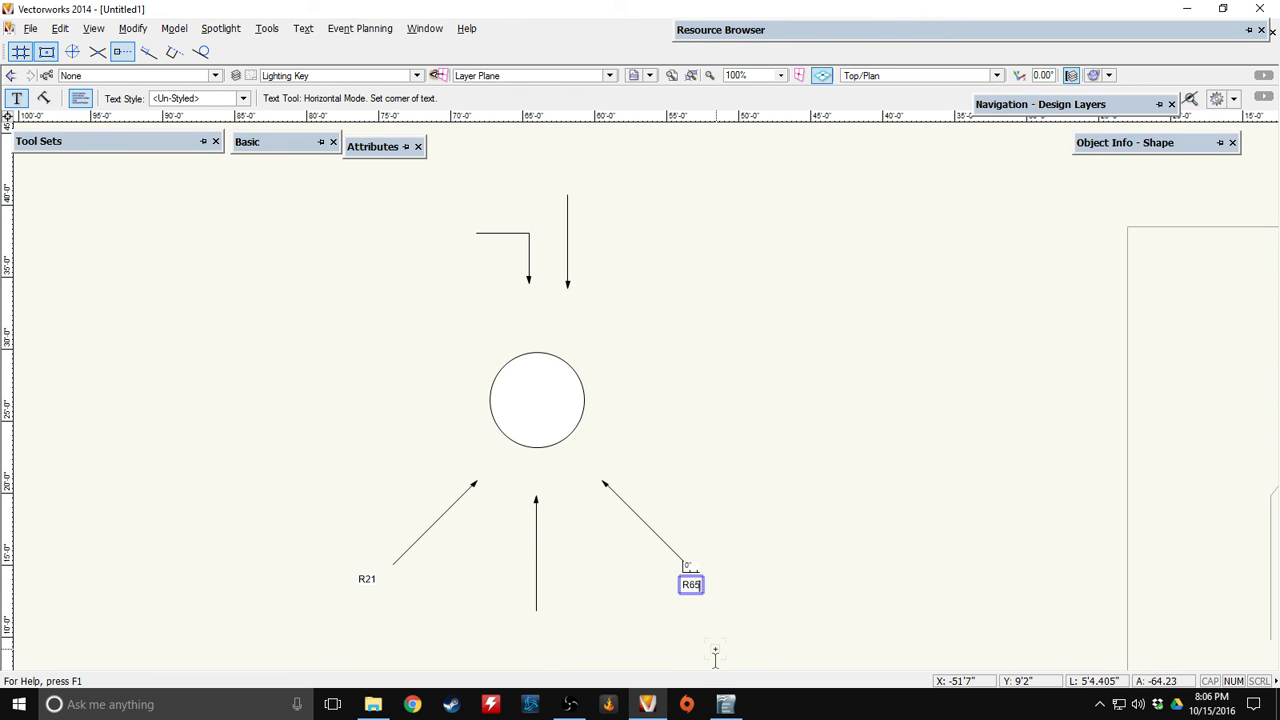
{"action": "left_click", "coordinate": [517, 630]}
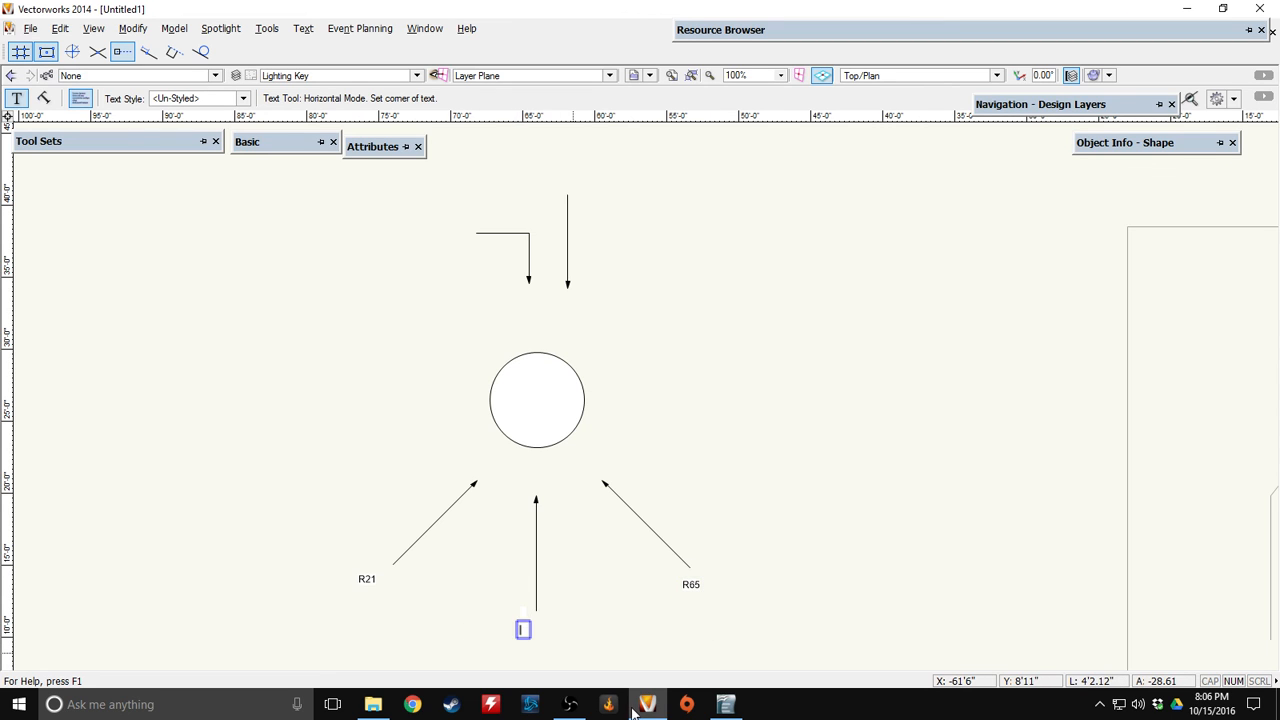
{"action": "mouse_move", "coordinate": [632, 712]}
{"action": "type", "text": "R51"}
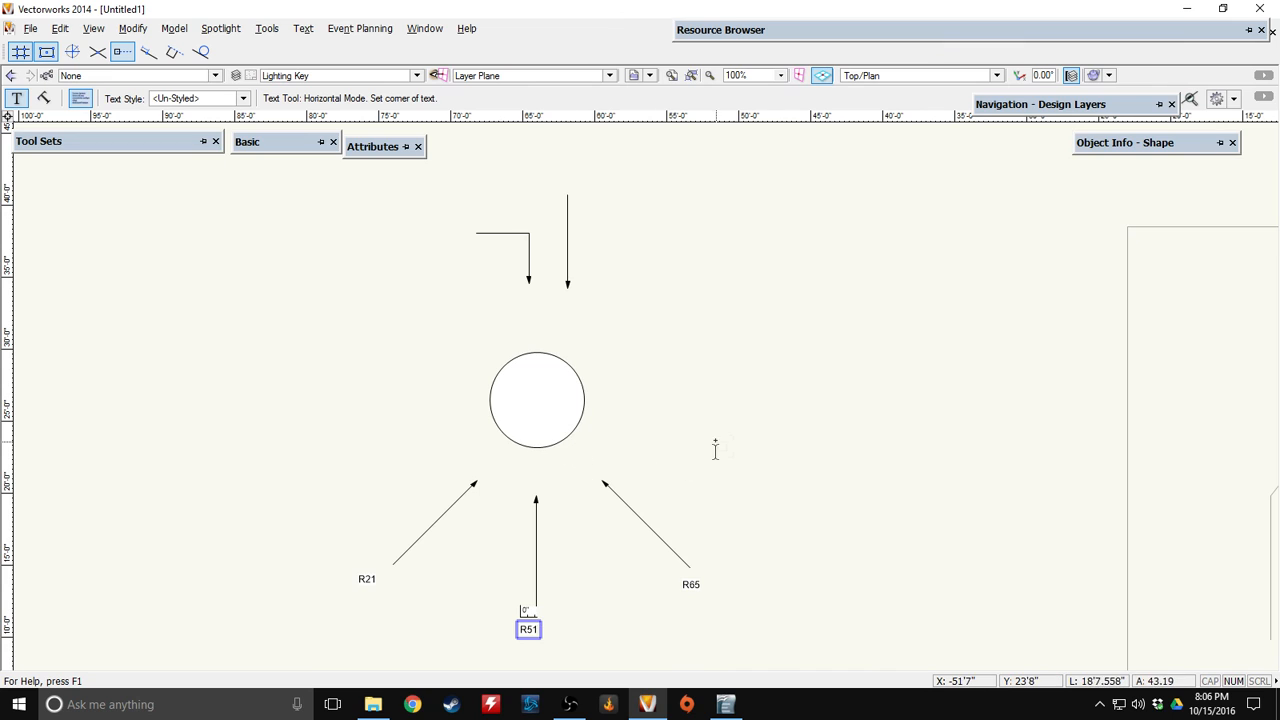
Label the bent arrow above the circle R80 and the straight vertical arrow beside it R14
{"action": "left_click", "coordinate": [477, 255]}
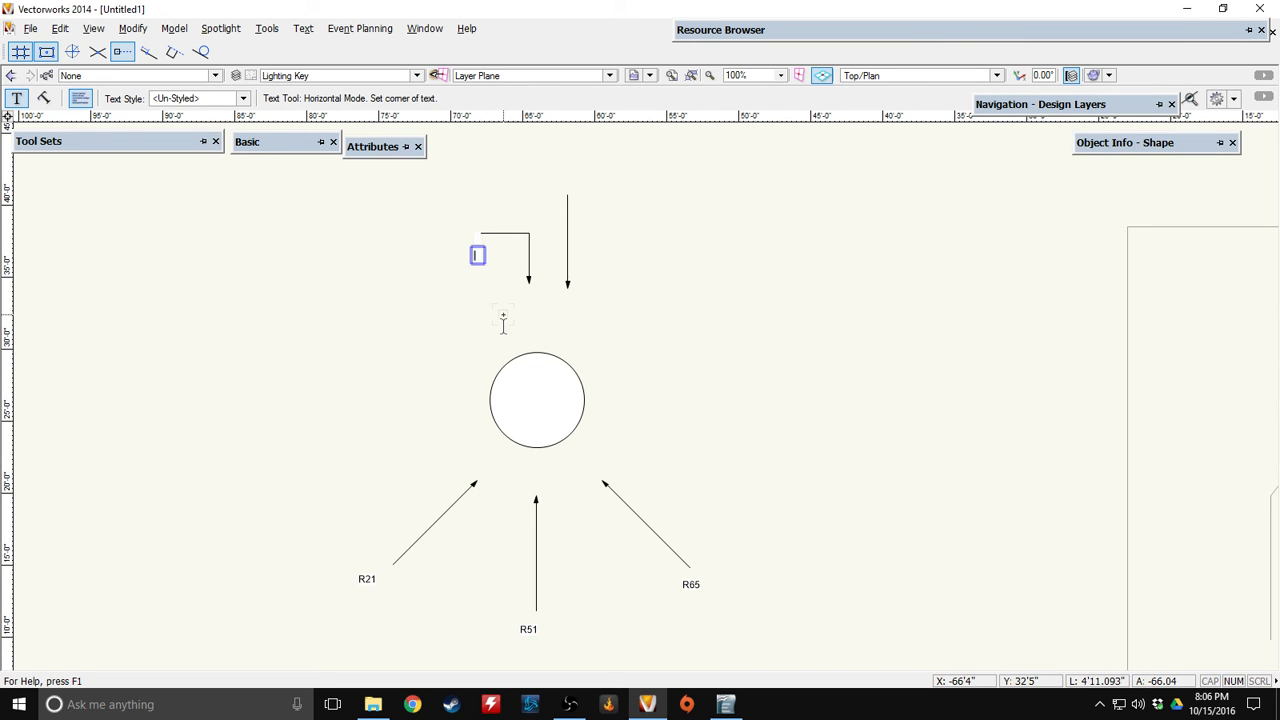
{"action": "type", "text": "R80"}
{"action": "left_click", "coordinate": [585, 219]}
{"action": "type", "text": "1"}
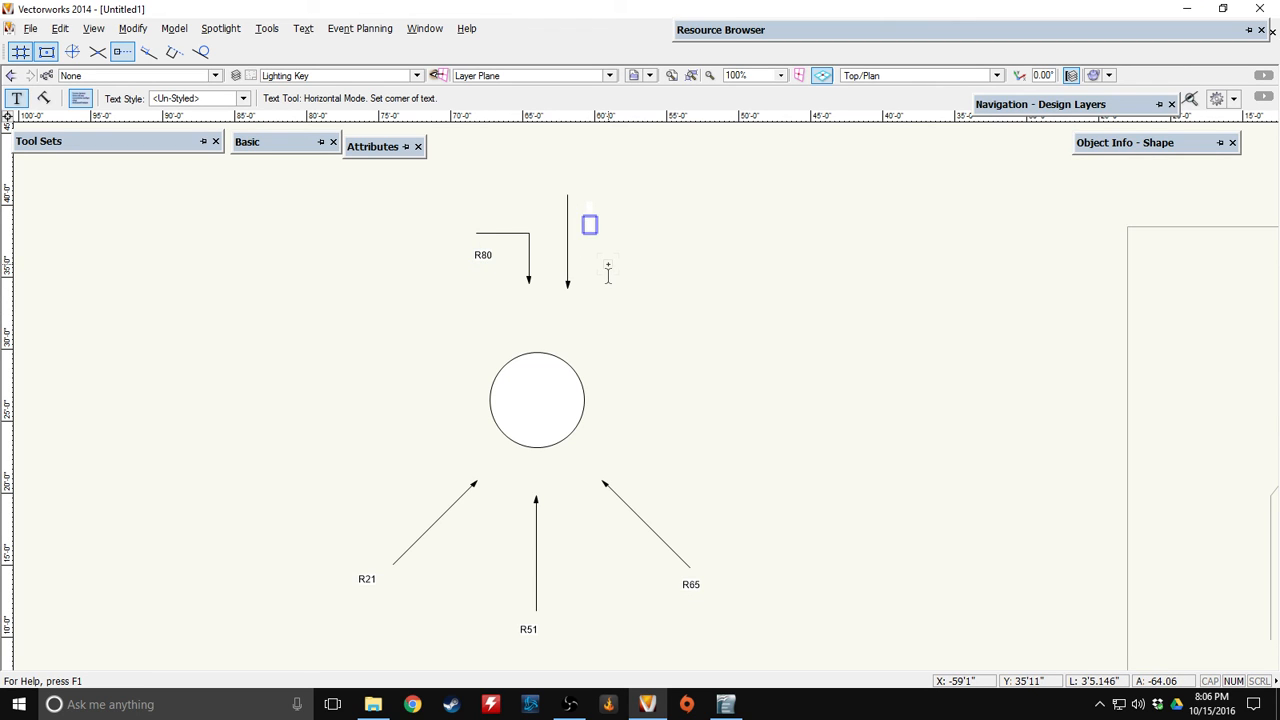
{"action": "type", "text": "14"}
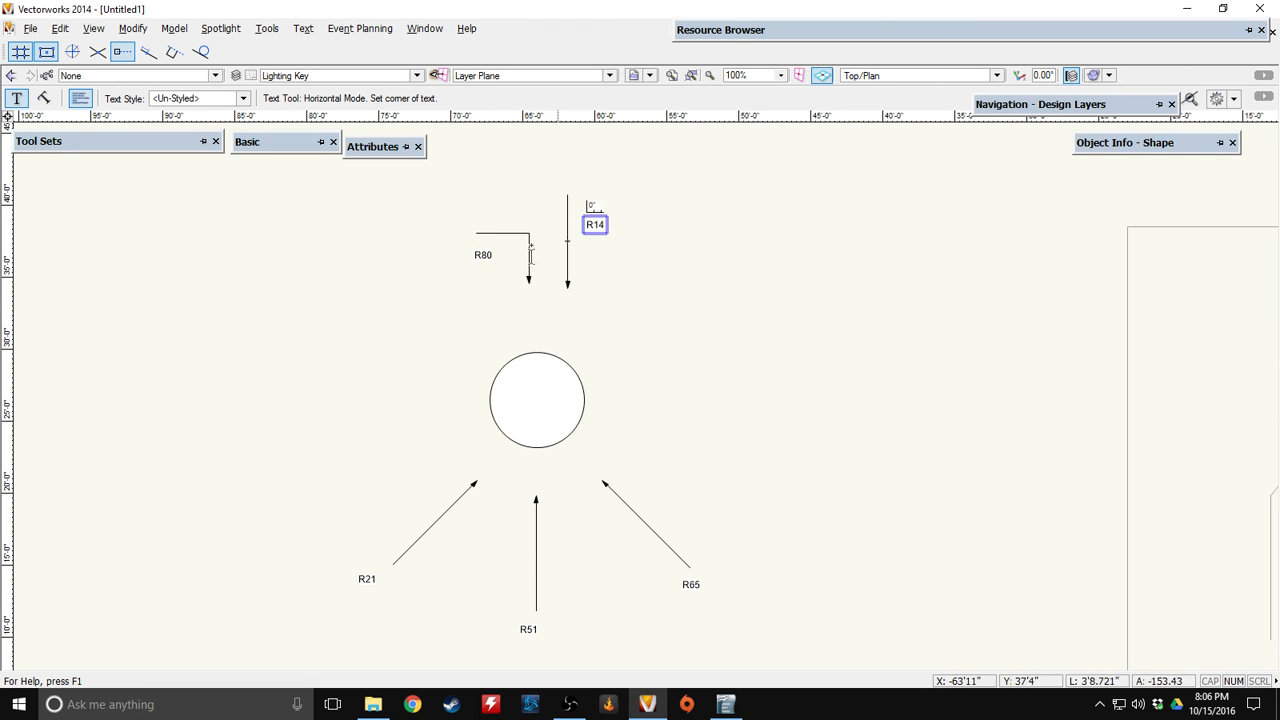
Move the R14 label above the tail of its arrow and centre the R51 label beneath its arrow
{"action": "mouse_move", "coordinate": [243, 140]}
{"action": "left_click", "coordinate": [245, 162]}
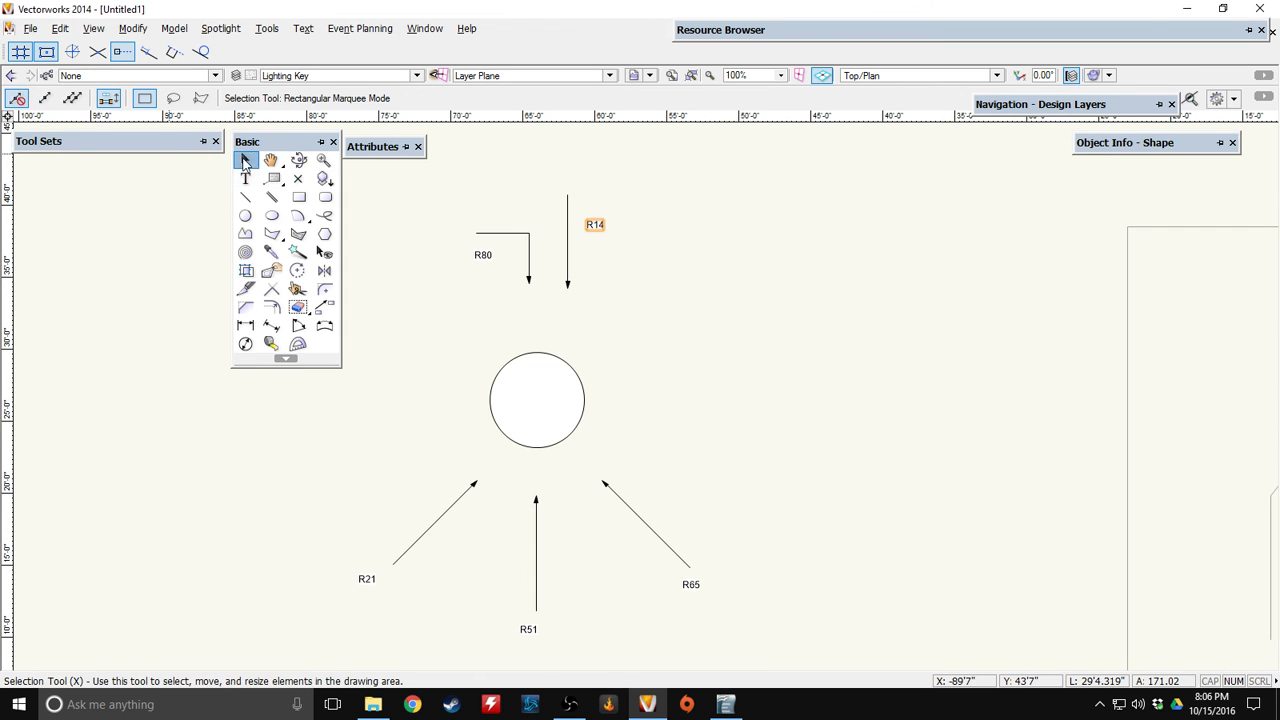
{"action": "left_click_drag", "start_coordinate": [594, 224], "coordinate": [567, 174]}
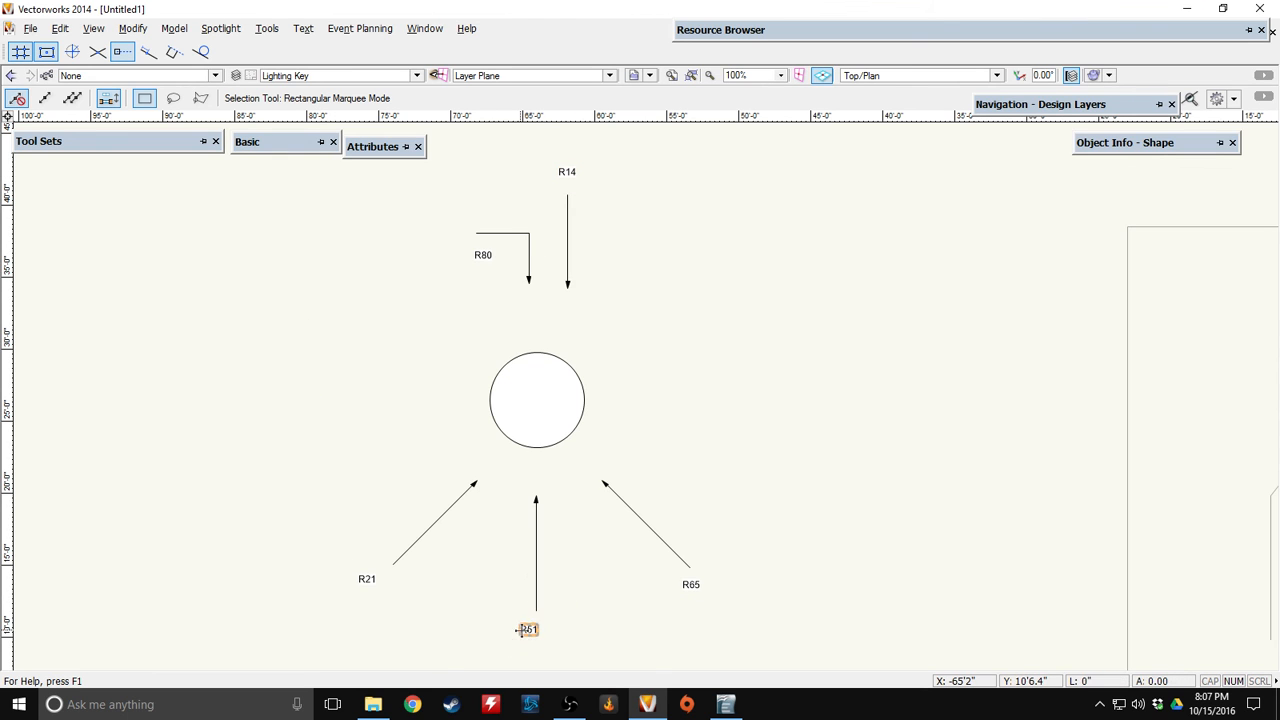
{"action": "left_click_drag", "start_coordinate": [527, 628], "coordinate": [537, 624]}
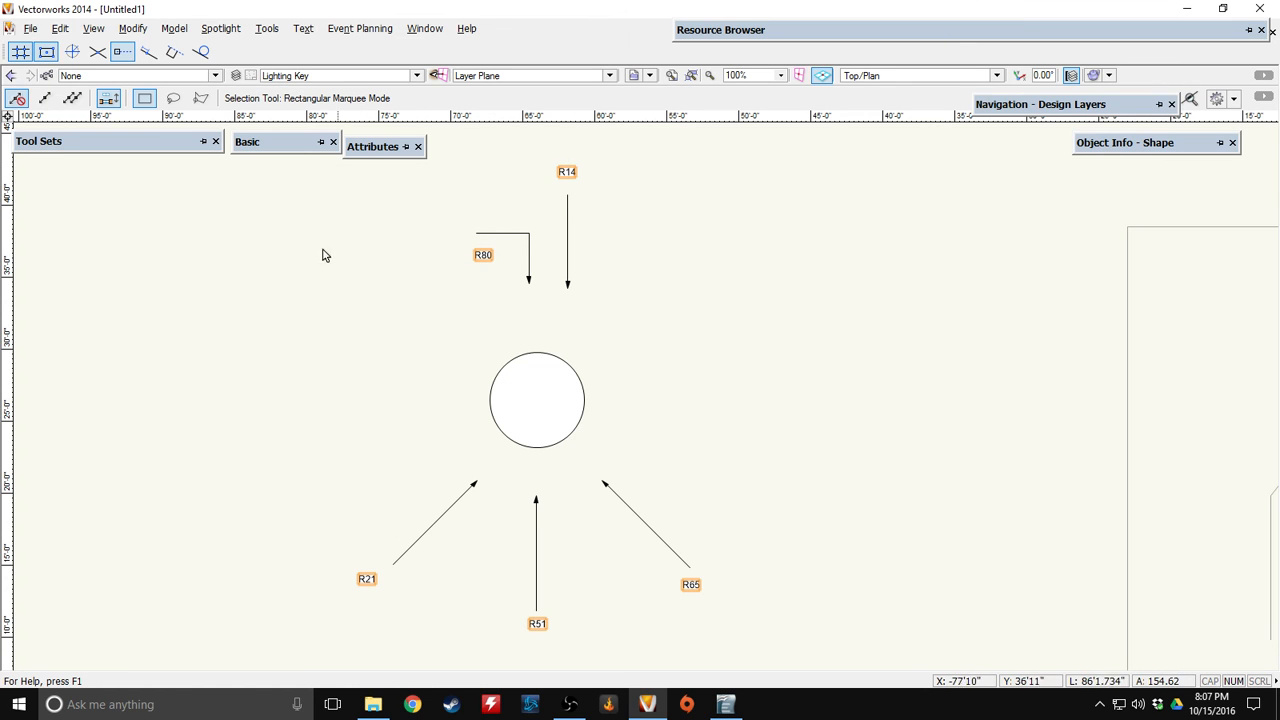
Set the font size of all five color labels to 28 pt and deselect them
{"action": "mouse_move", "coordinate": [385, 147]}
{"action": "mouse_move", "coordinate": [1125, 150]}
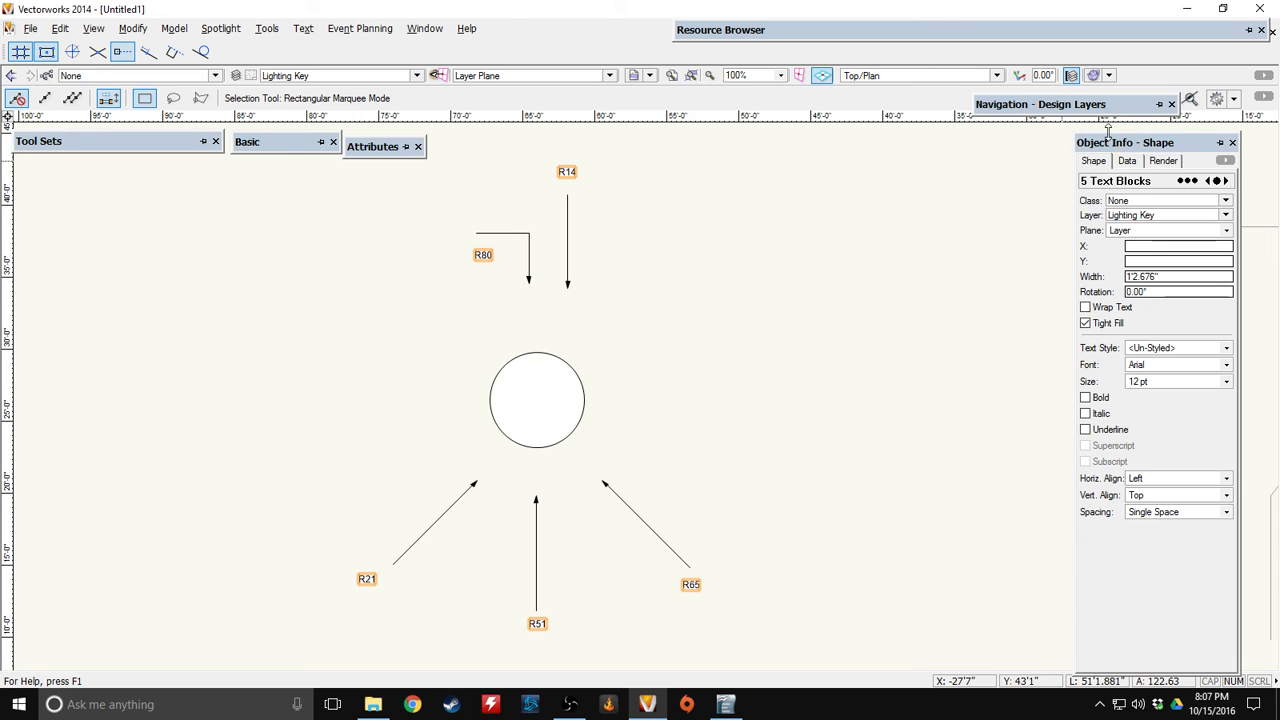
{"action": "left_click", "coordinate": [1166, 386]}
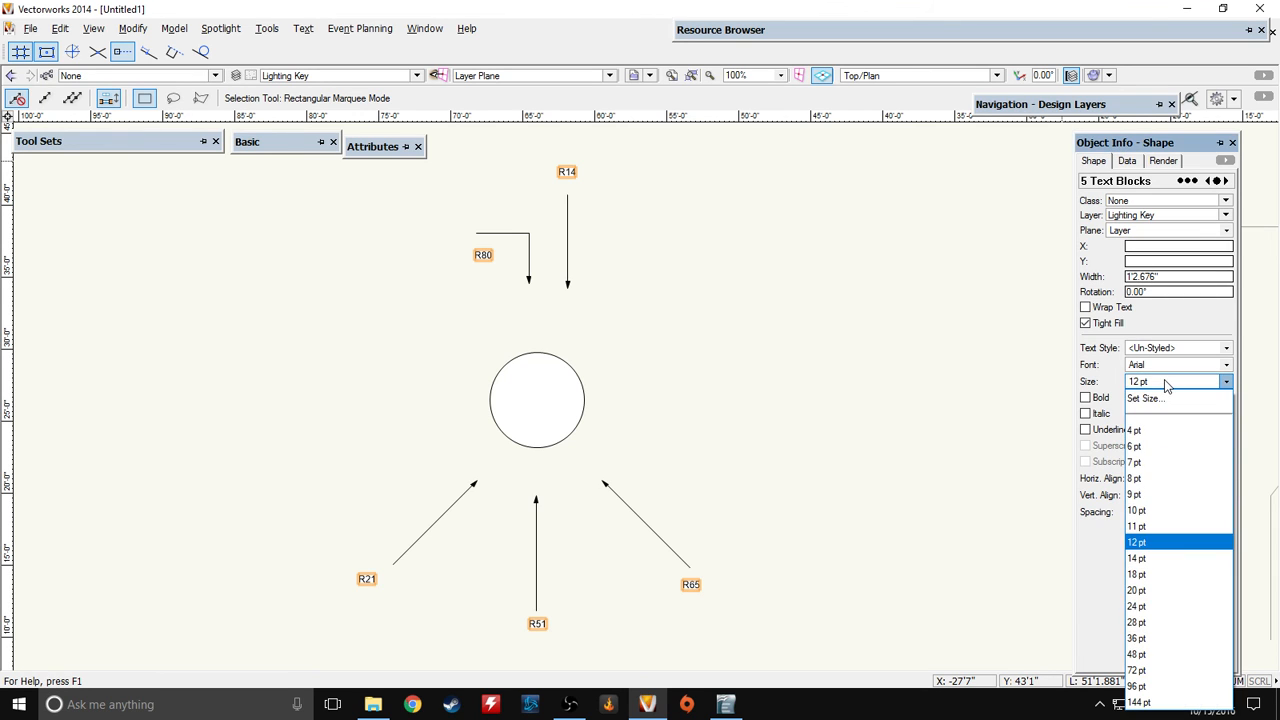
{"action": "left_click", "coordinate": [1160, 607]}
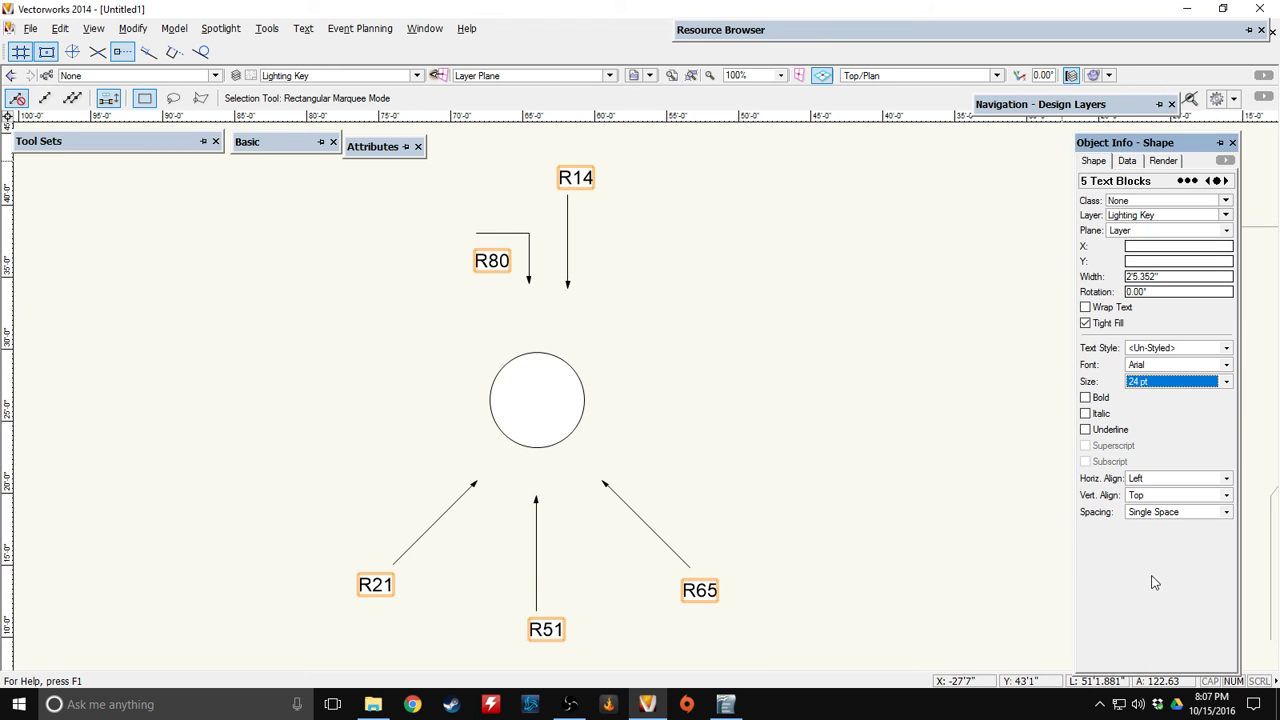
{"action": "left_click", "coordinate": [1165, 382]}
{"action": "left_click", "coordinate": [1148, 626]}
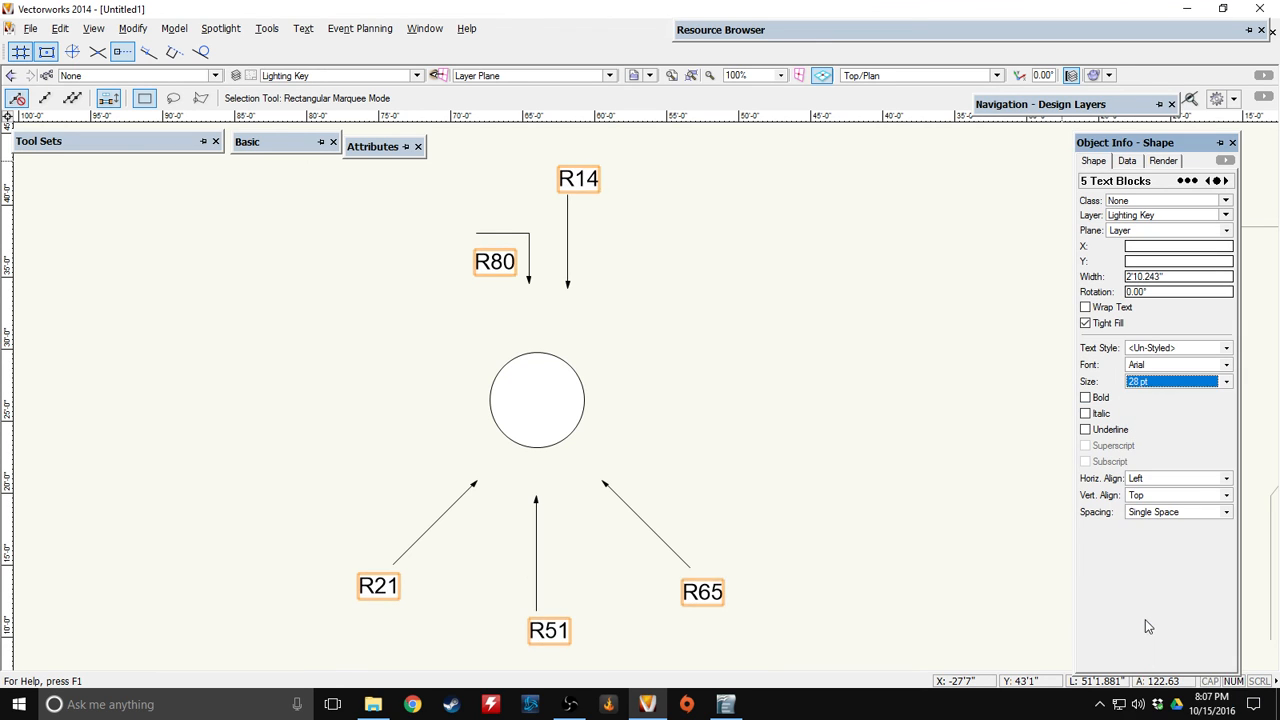
{"action": "left_click", "coordinate": [767, 346]}
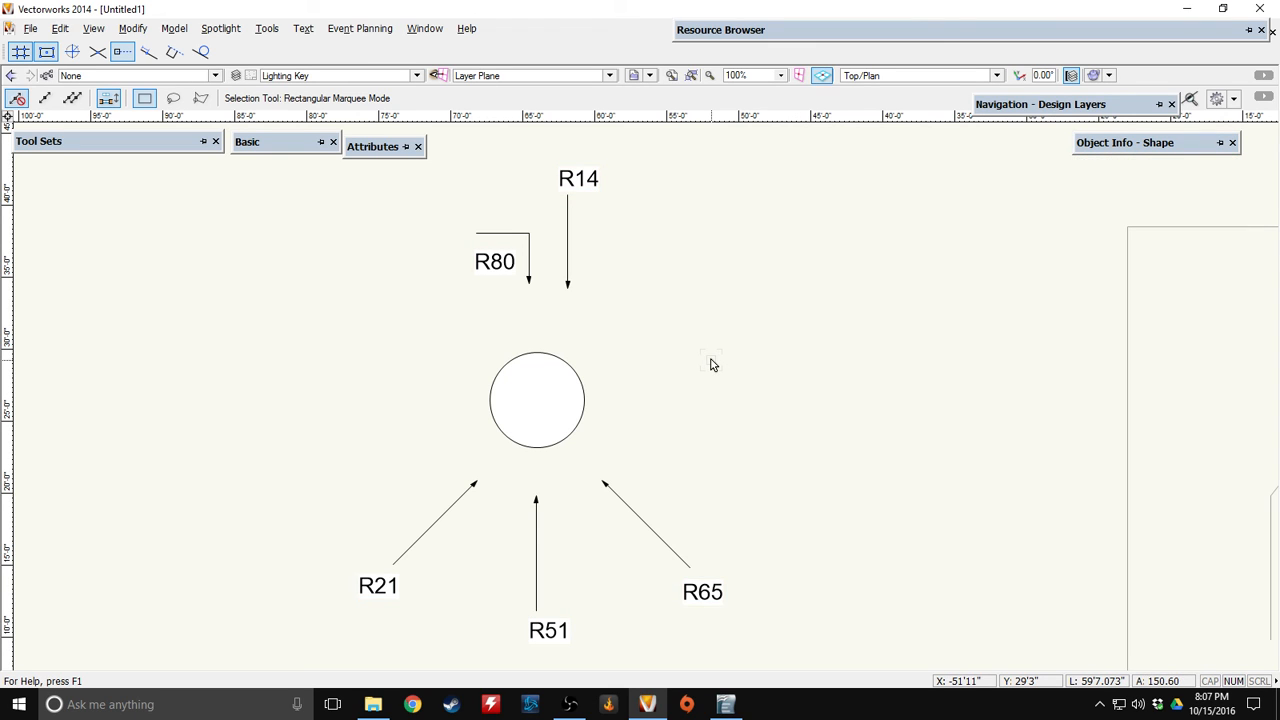